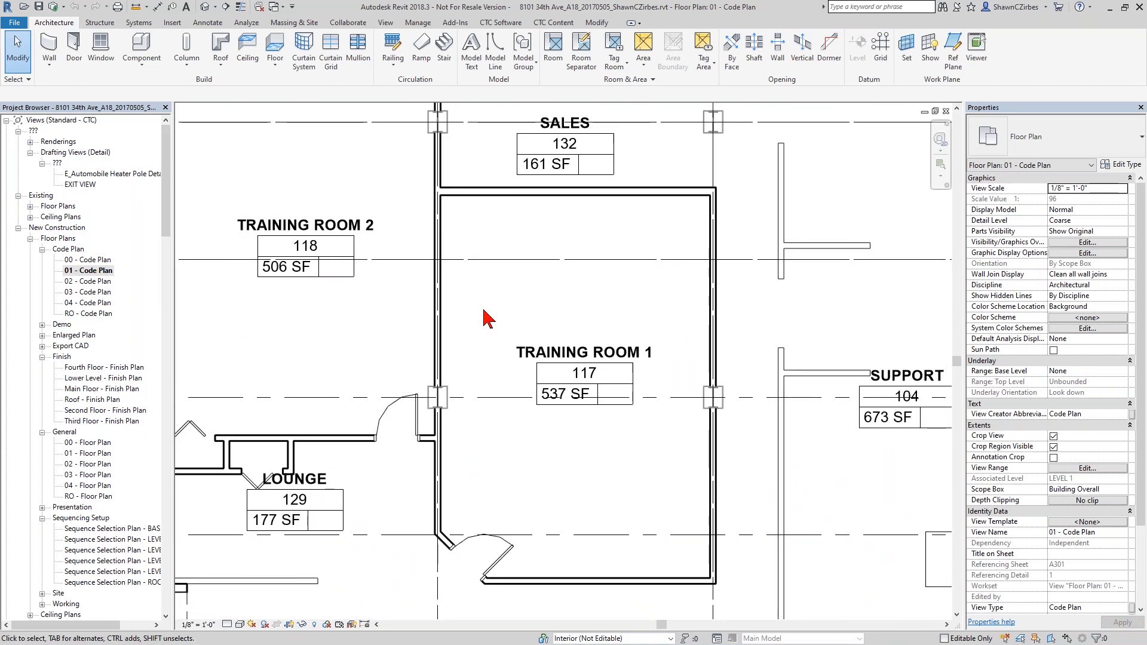
# Step: Select the Training Room 1 room and set its Occupancy Category to Dormitories
pyautogui.moveTo(633, 477); pyautogui.dragTo(583, 465, button='middle')
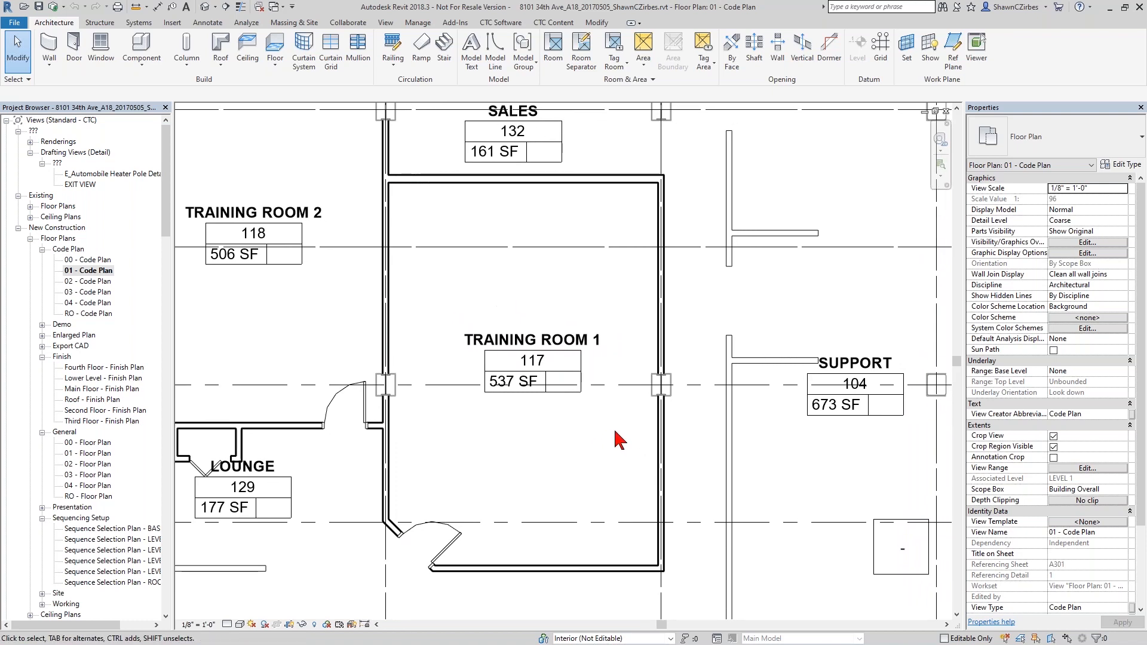
pyautogui.click(618, 435)
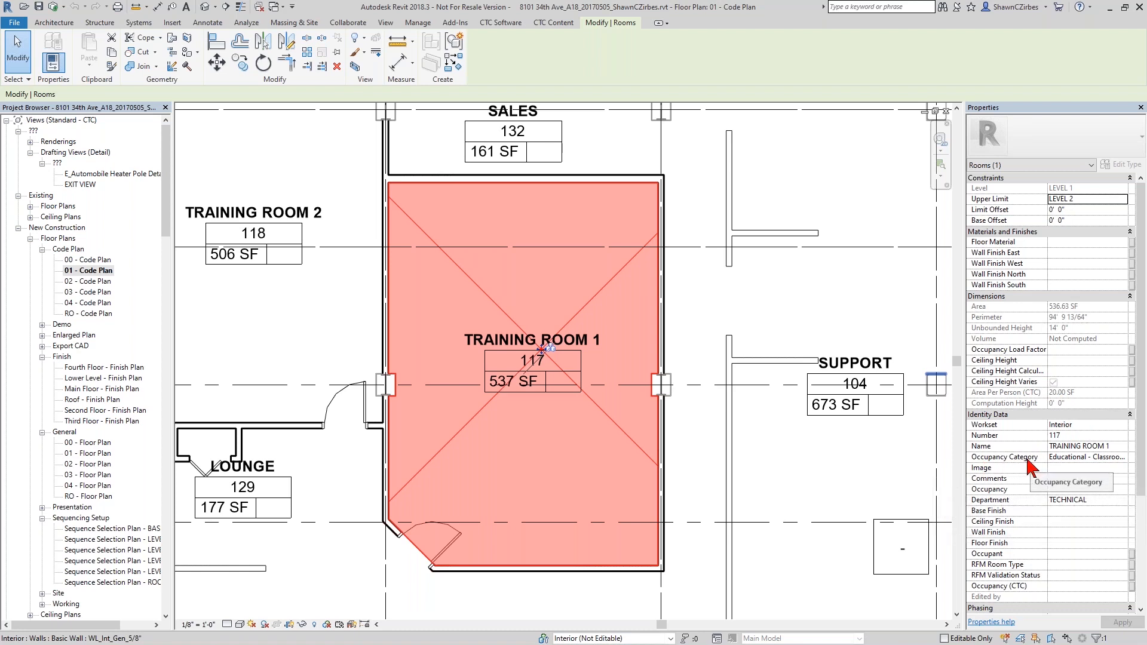
pyautogui.click(1075, 457)
pyautogui.click(1123, 457)
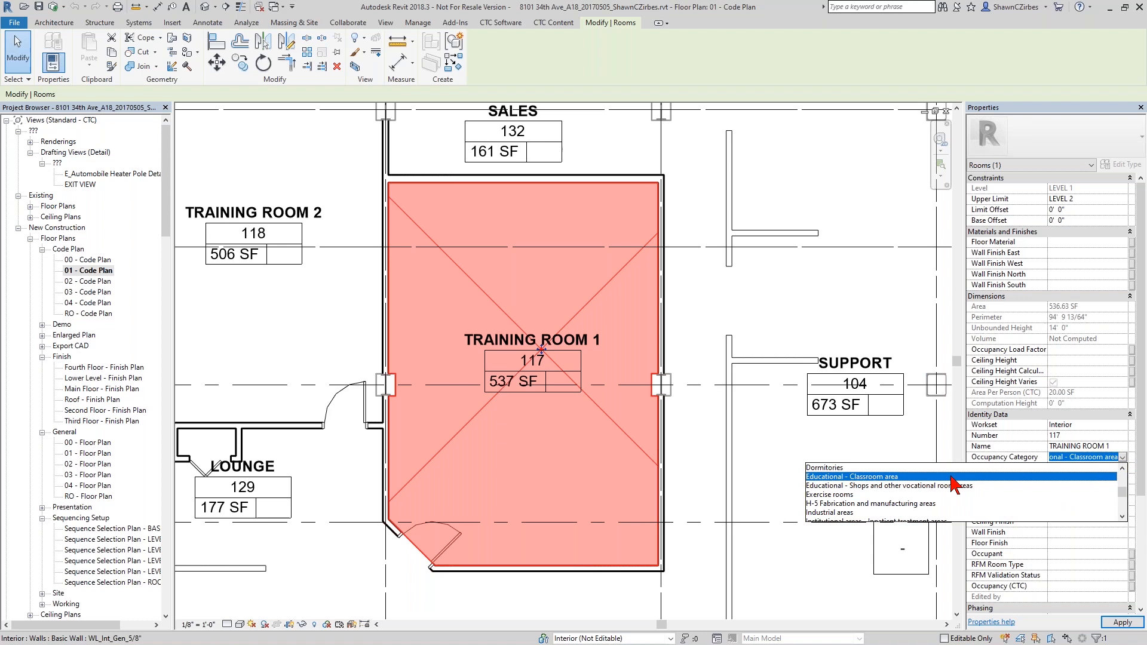
pyautogui.click(829, 468)
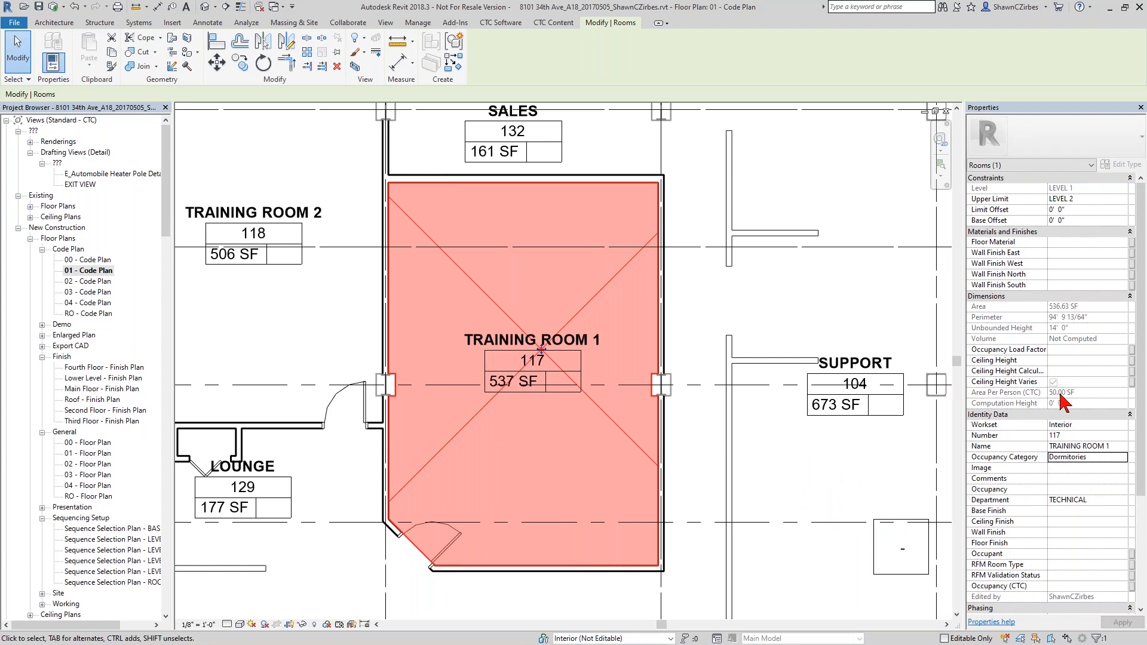
# Step: Set Training Room 1's Occupancy Category to Educational - Classroom area
pyautogui.click(1099, 457)
pyautogui.click(1123, 458)
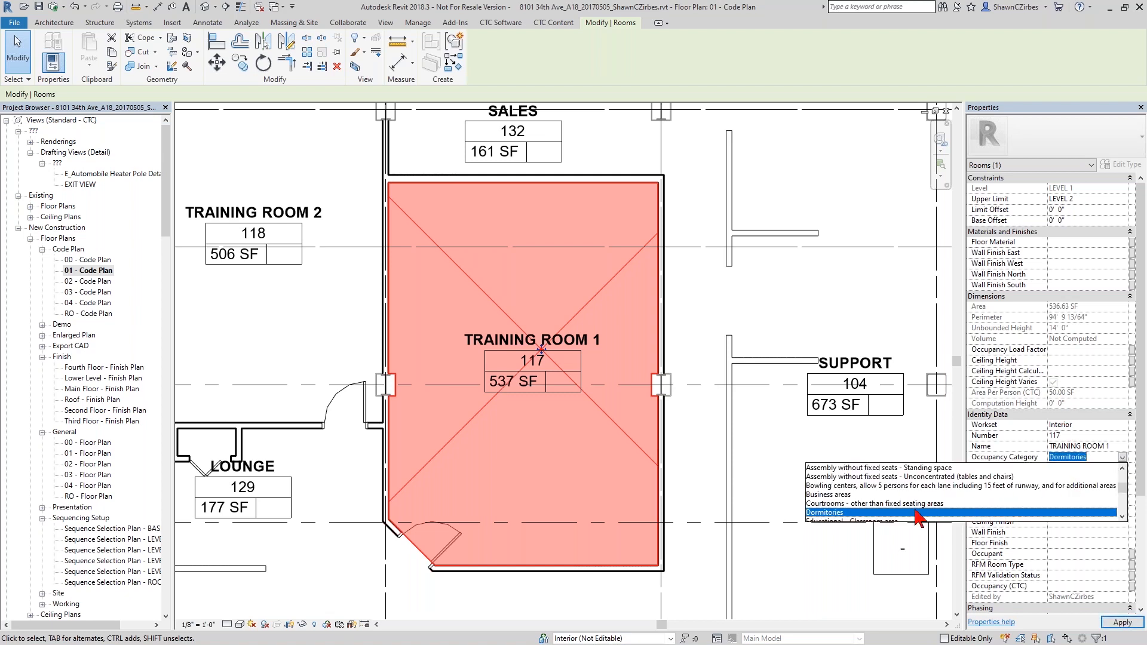
pyautogui.click(908, 518)
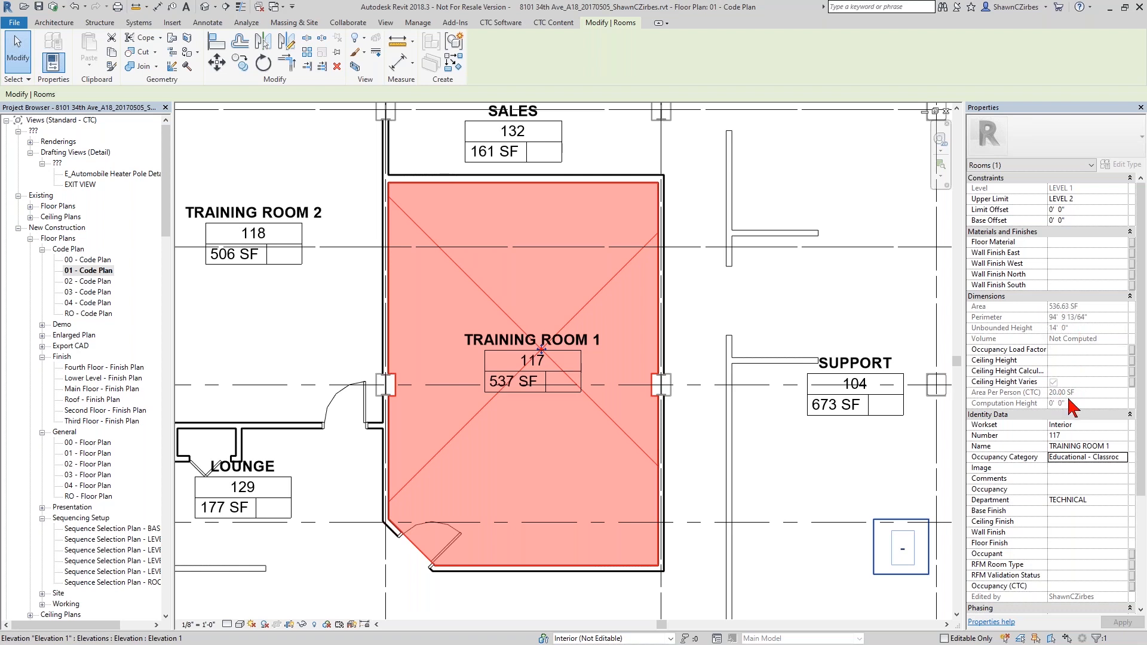
# Step: Examine Training Room 1's Occupancy and Occupancy (CTC) parameters, then deselect the room and review the surrounding room tags in the code plan
pyautogui.click(1063, 587)
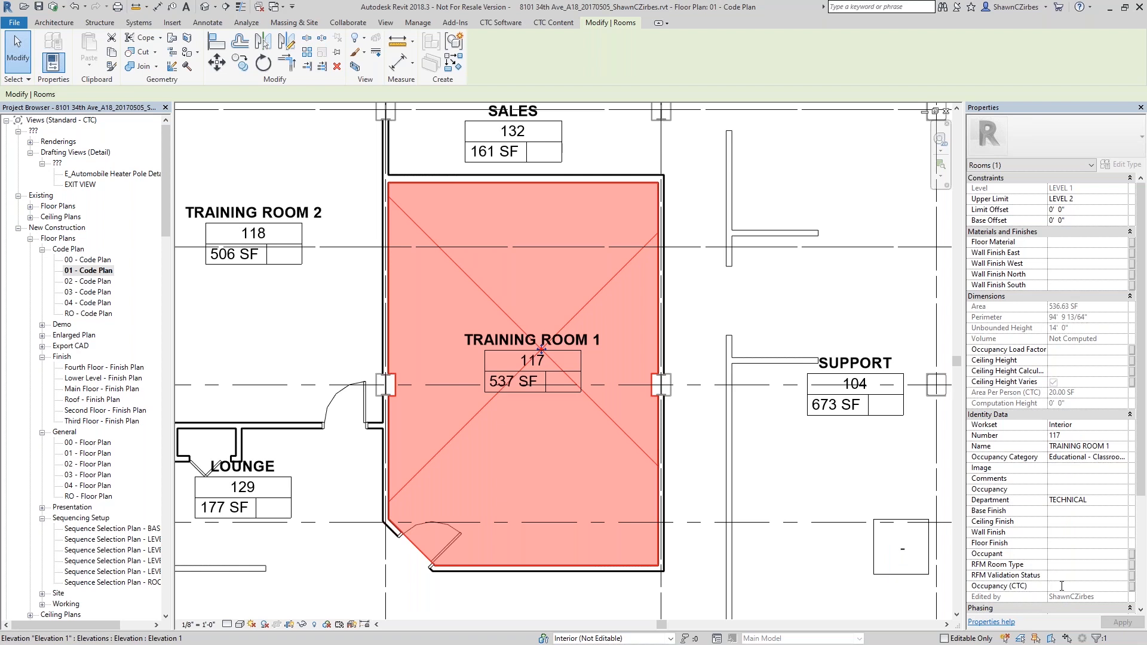
pyautogui.click(1076, 491)
pyautogui.click(1059, 587)
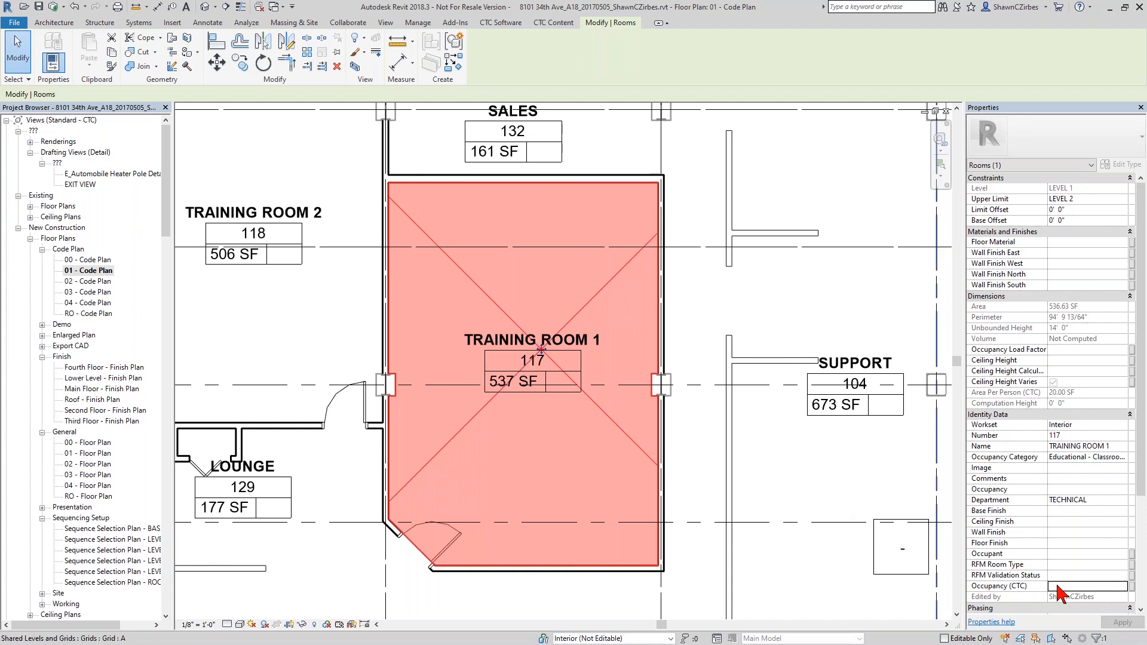
pyautogui.click(584, 428)
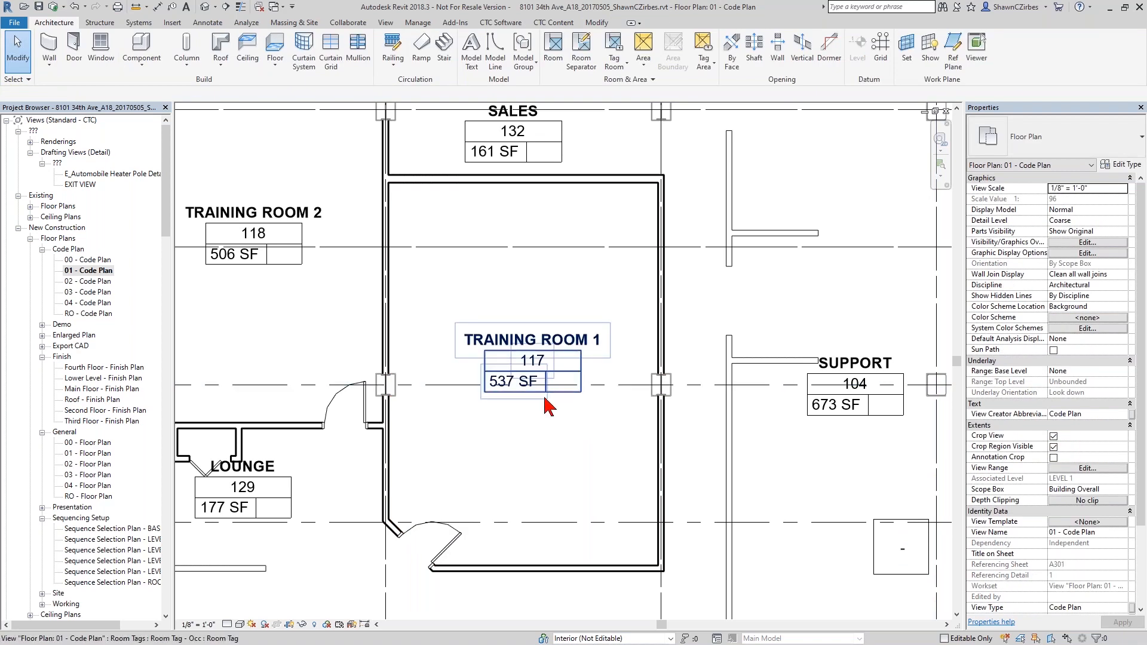
pyautogui.scroll(-3, 550, 431)
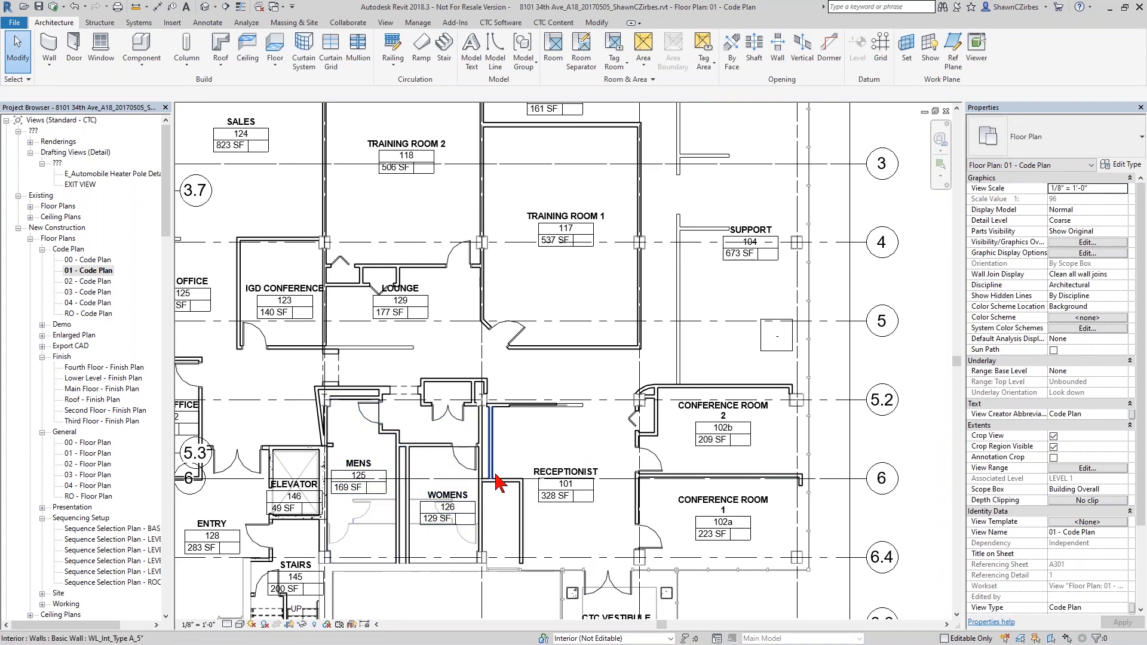
pyautogui.scroll(-4, 468, 515)
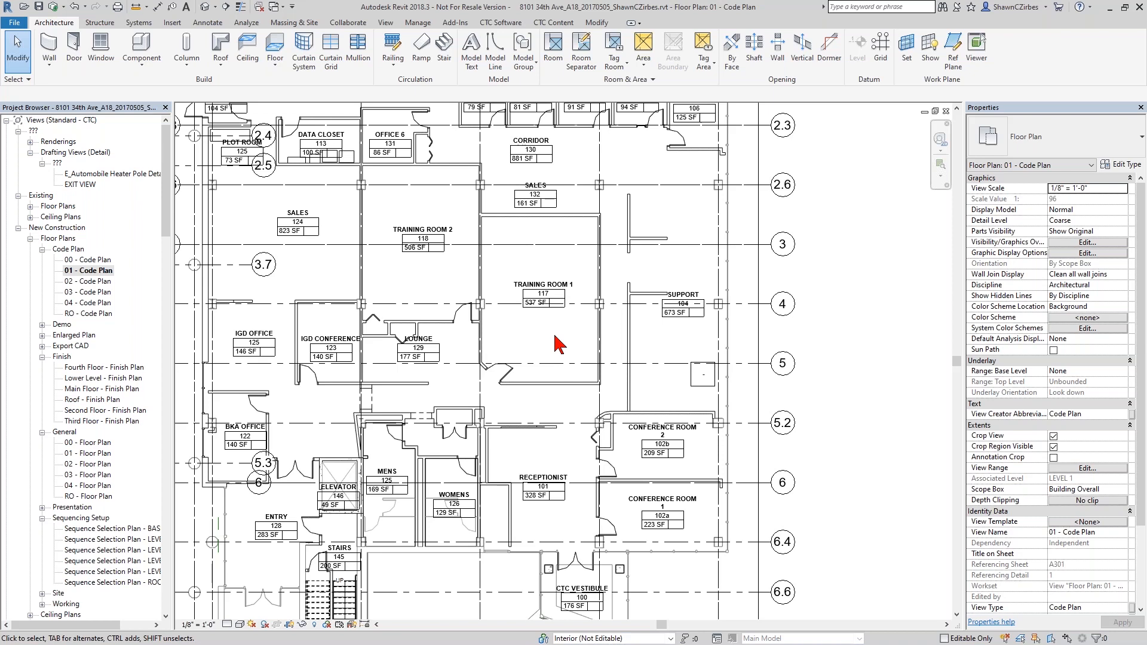
pyautogui.scroll(5, 526, 396)
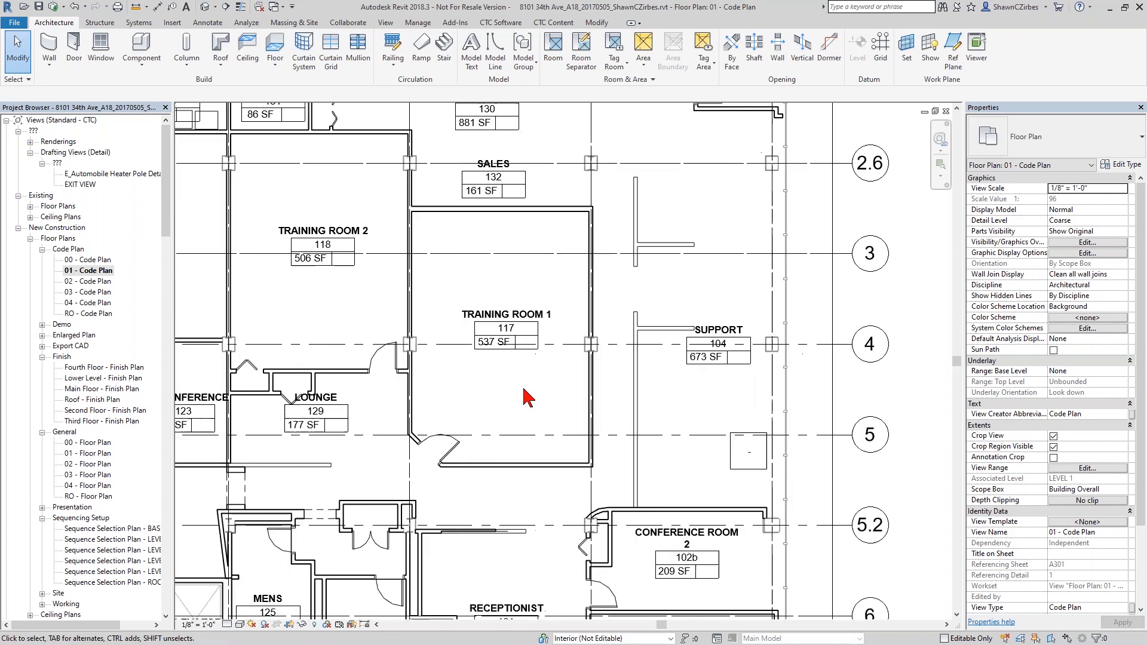
pyautogui.moveTo(538, 397); pyautogui.dragTo(489, 397, button='middle')
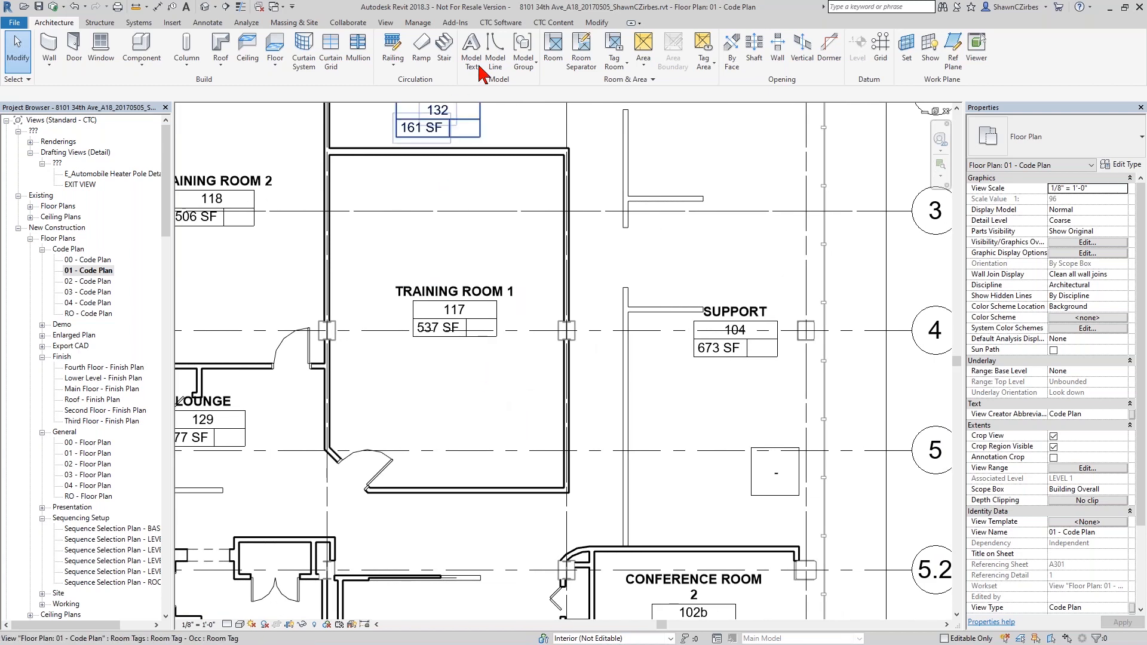
# Step: Launch the Spreadsheet Link tool from the CTC BIM Project Suite
pyautogui.click(498, 24)
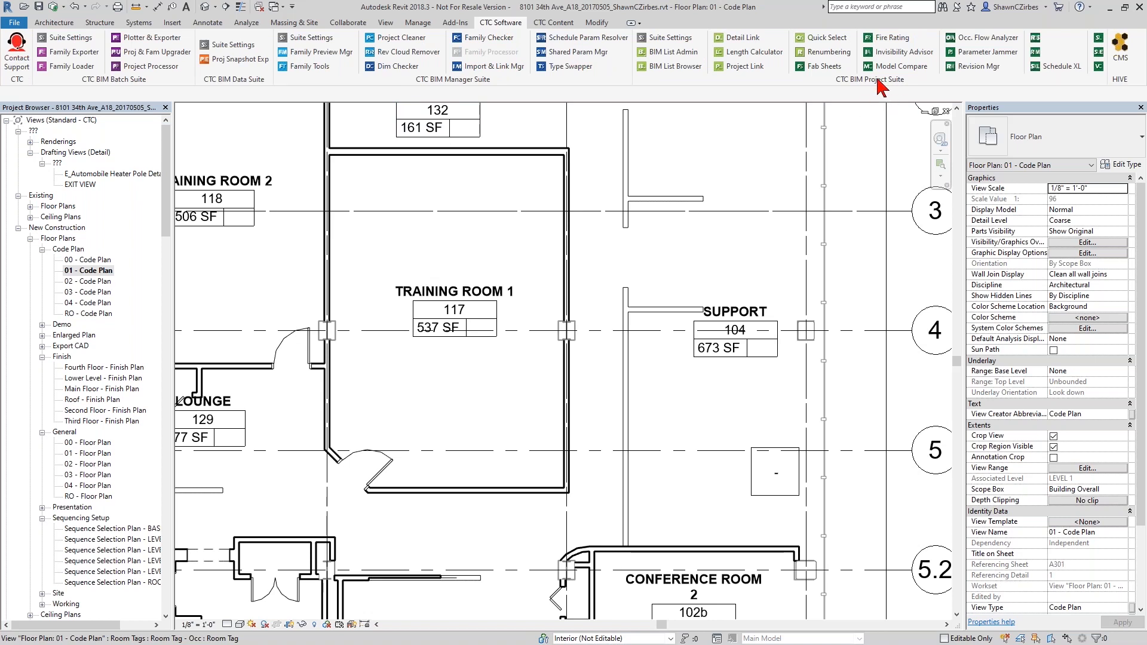
pyautogui.moveTo(230, 77); pyautogui.dragTo(1, 248)
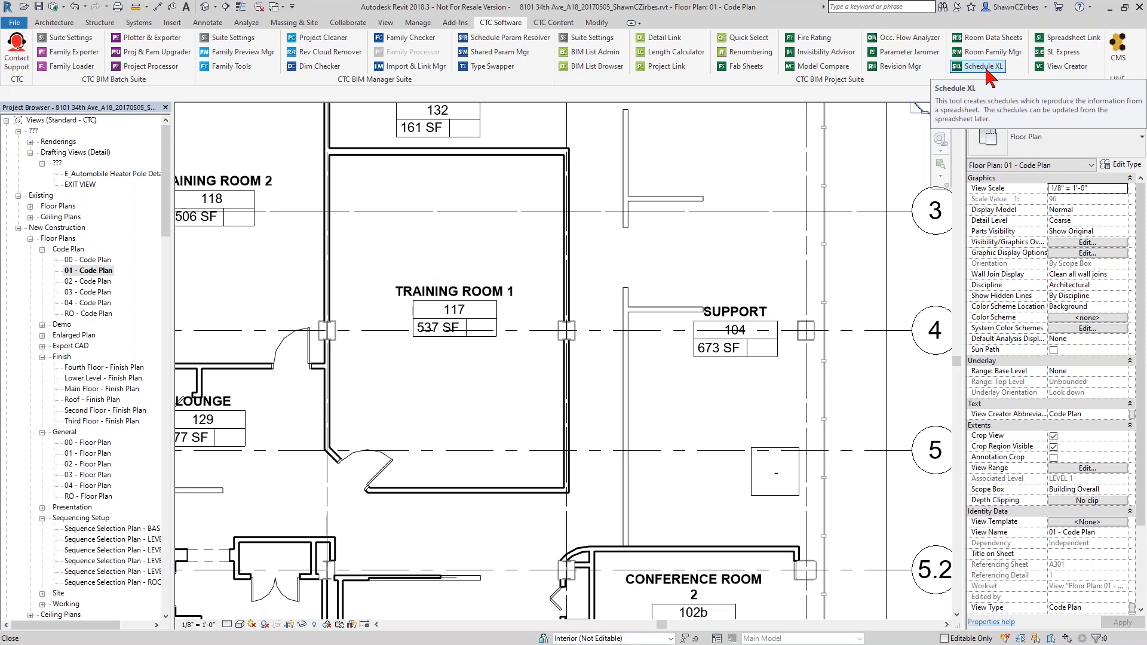
pyautogui.click(1069, 42)
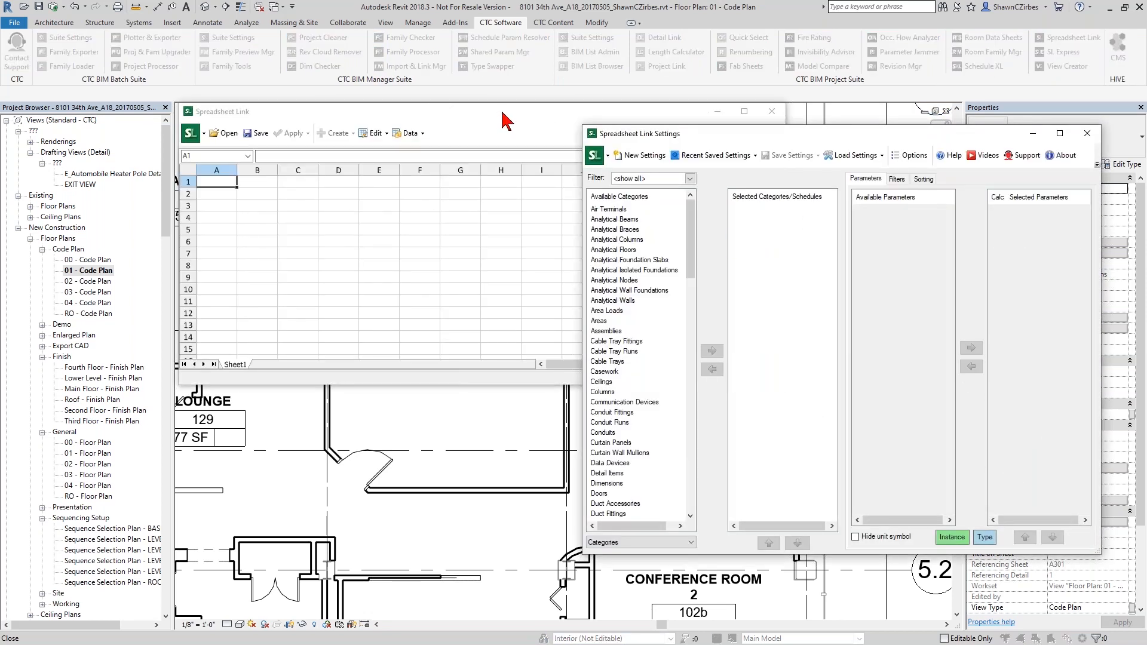
# Step: Add the Rooms category to the selected categories of the spreadsheet link
pyautogui.moveTo(690, 266); pyautogui.dragTo(691, 422)
pyautogui.click(646, 545)
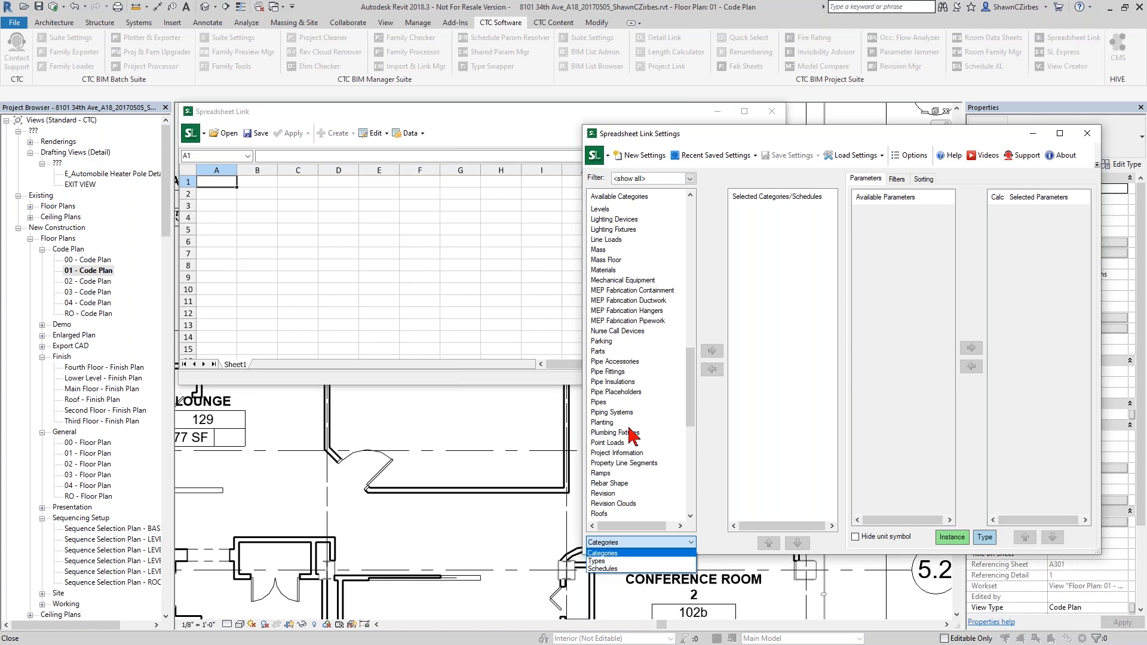
pyautogui.click(613, 490)
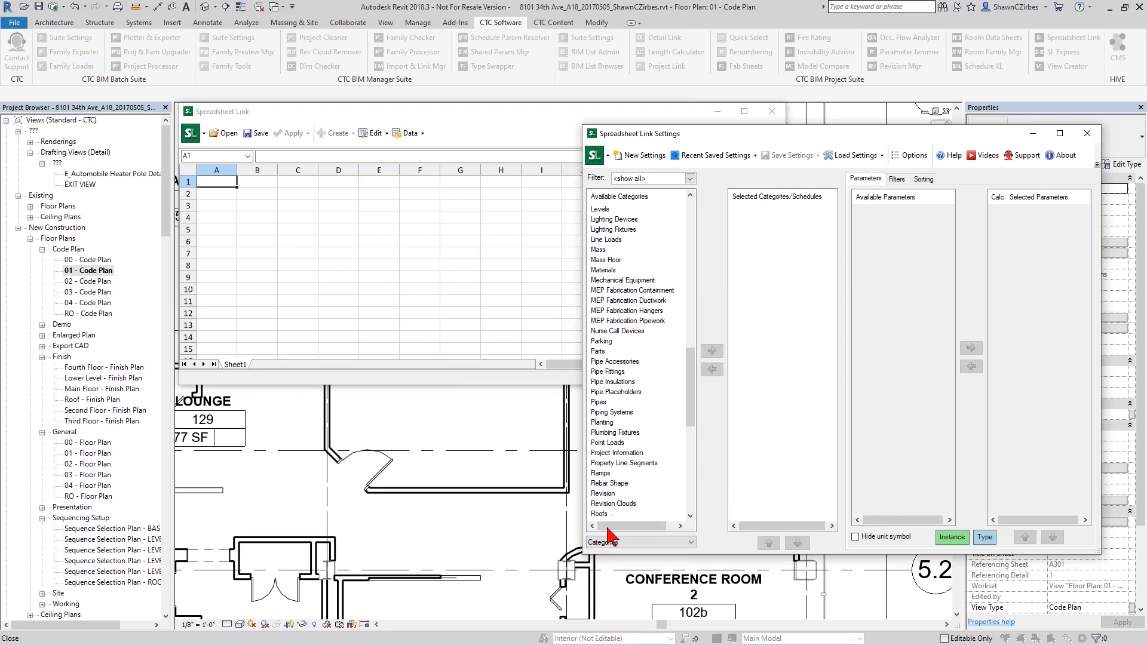
pyautogui.scroll(-4, 625, 496)
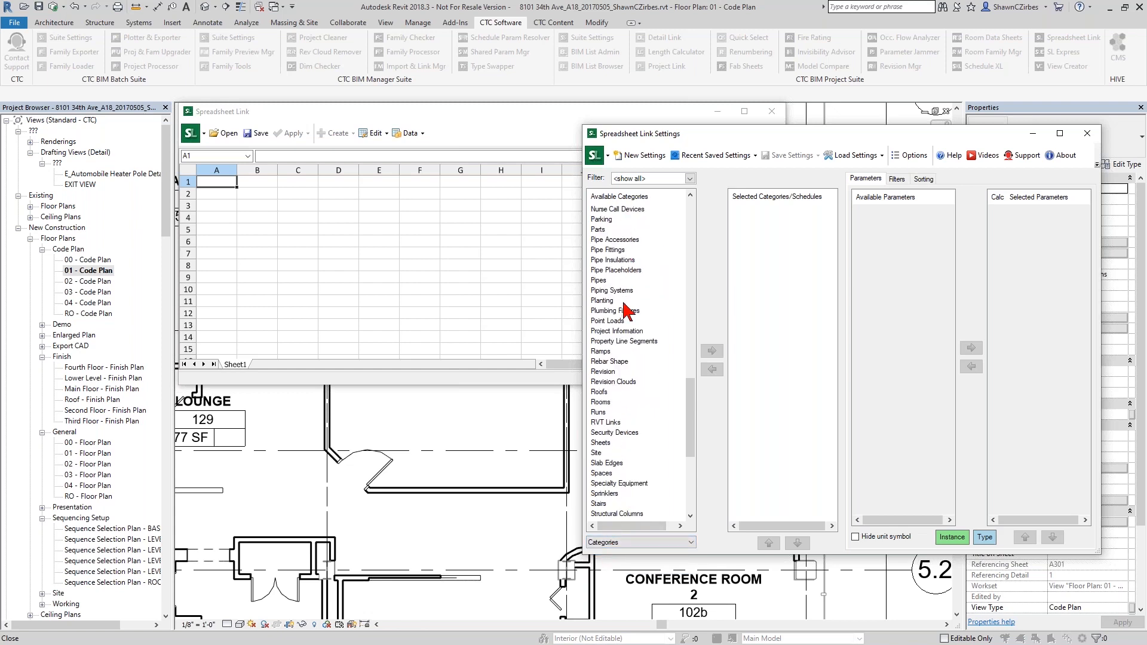
pyautogui.click(602, 403)
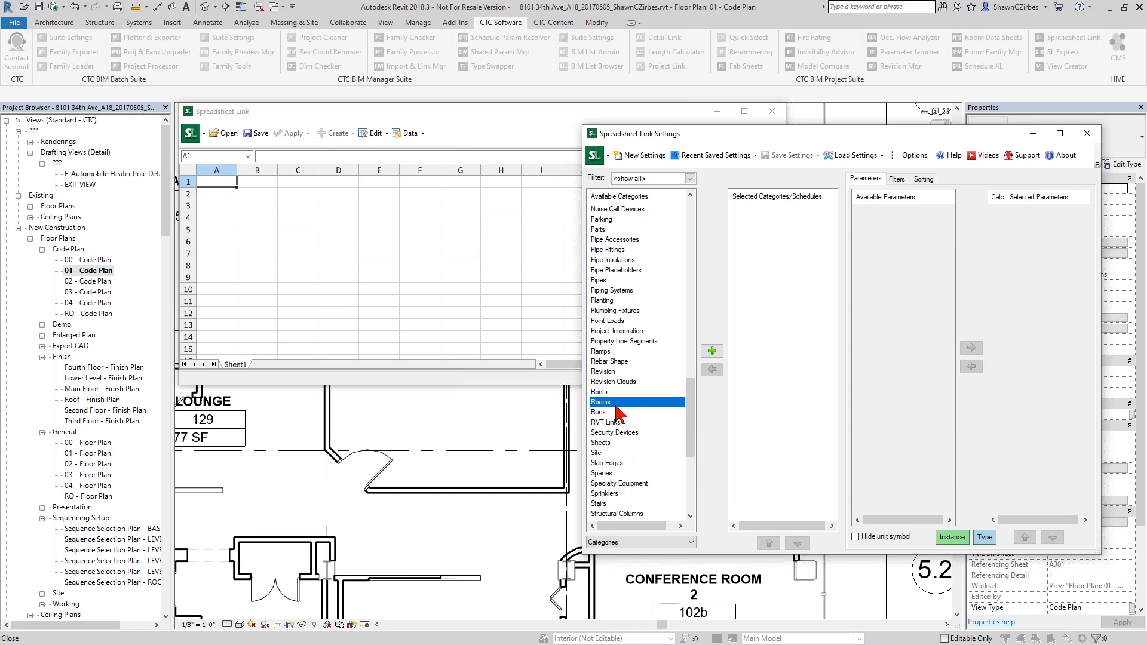
pyautogui.doubleClick(645, 403)
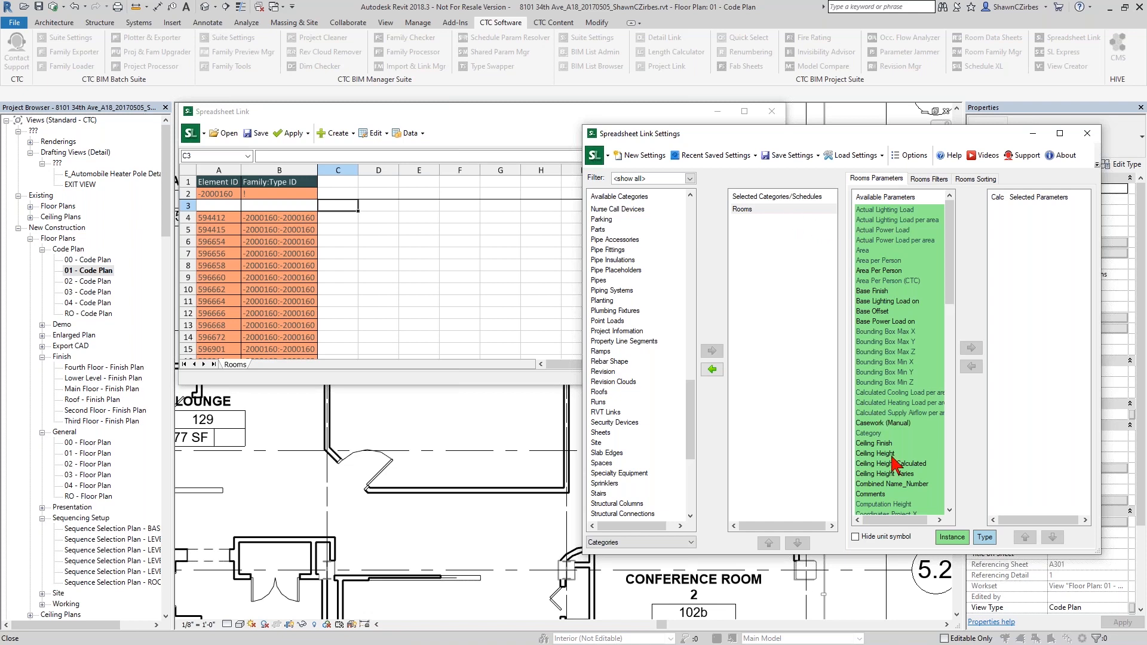
# Step: Add the Level parameter to the selected Rooms parameters
pyautogui.click(891, 383)
pyautogui.press('l')
pyautogui.click(876, 221)
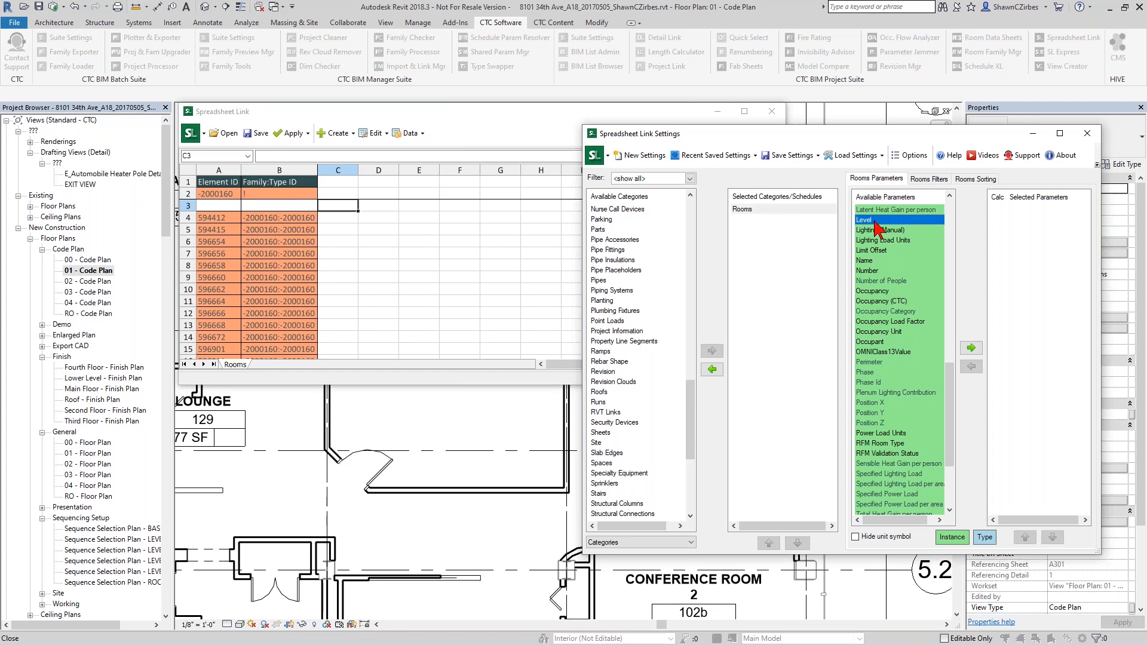
pyautogui.doubleClick(875, 220)
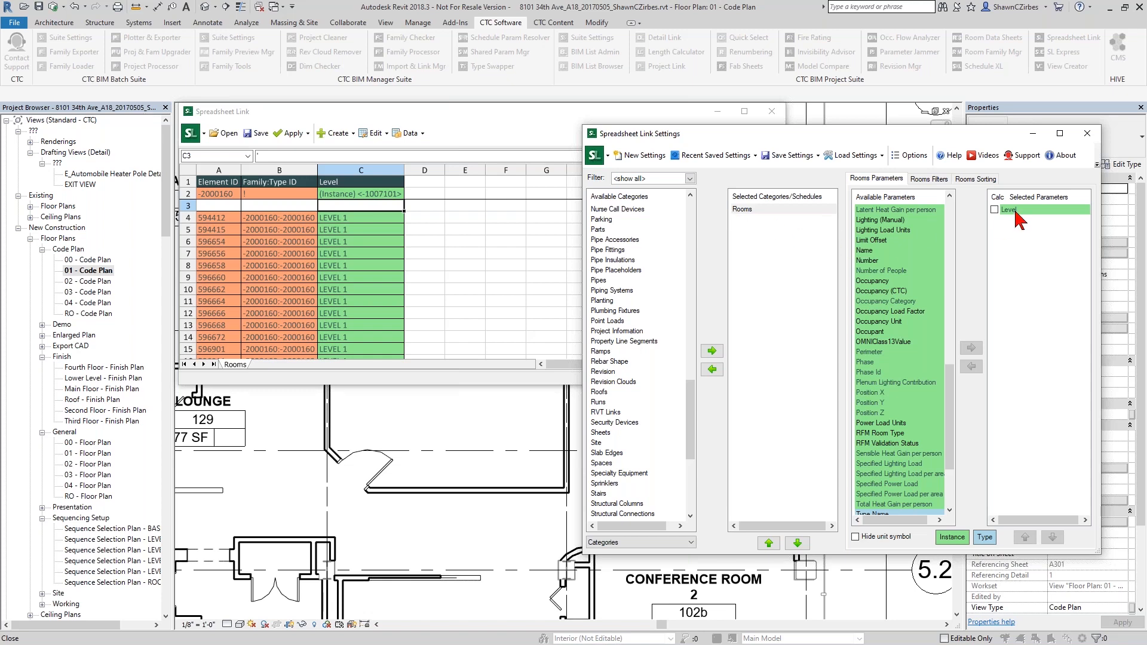
# Step: Add the Area and Area Per Person (CTC) parameters to the selected Rooms parameters
pyautogui.click(887, 250)
pyautogui.press('a')
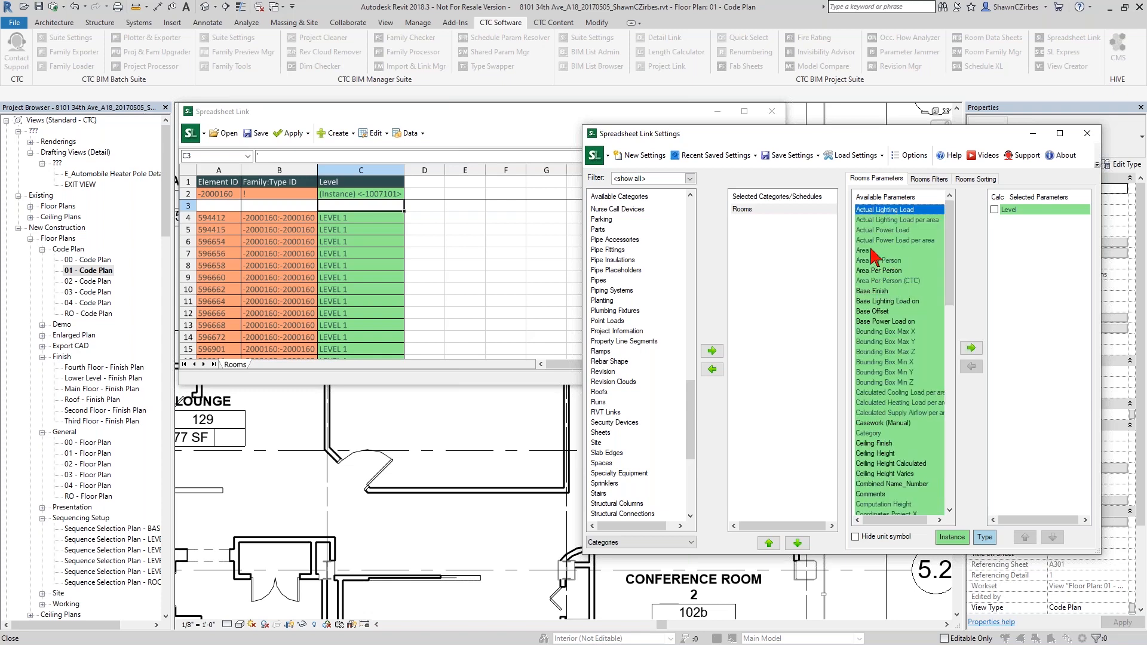
pyautogui.doubleClick(871, 250)
pyautogui.click(917, 272)
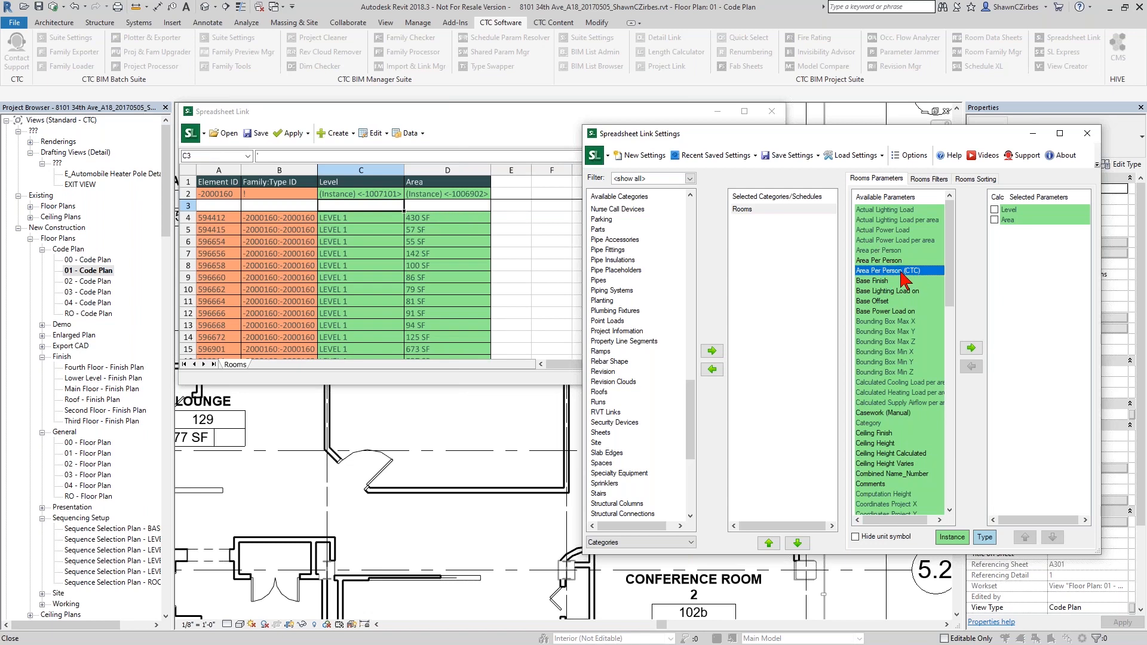
pyautogui.doubleClick(909, 272)
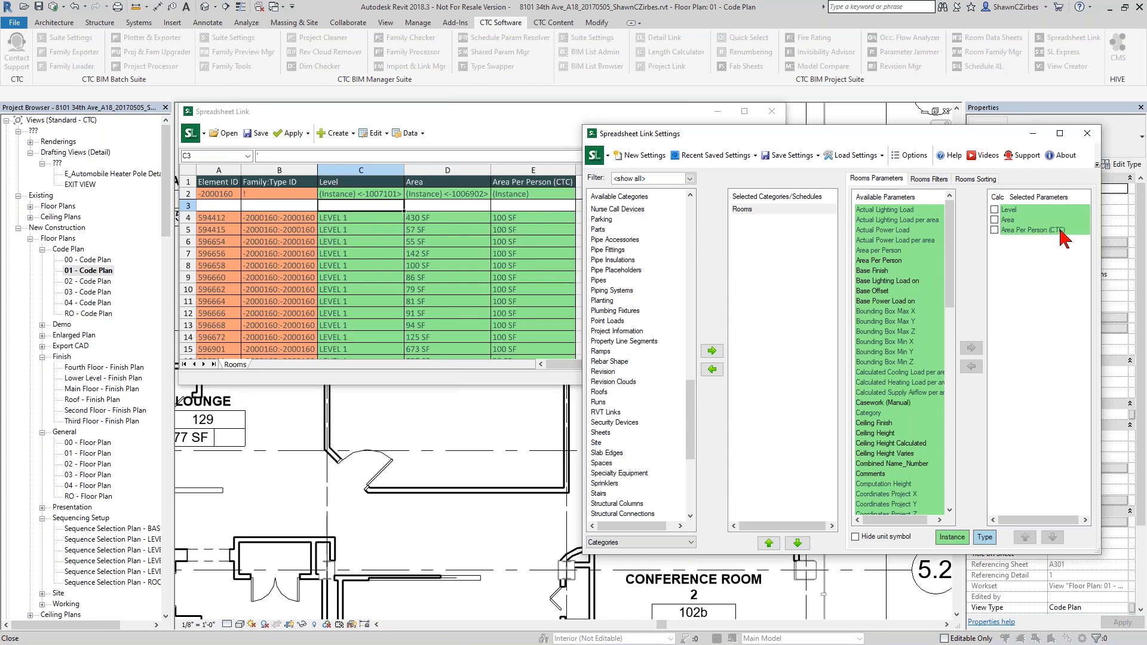
# Step: Add the Occupancy (CTC) parameter to the end of the selected Rooms parameters
pyautogui.click(905, 342)
pyautogui.press('o')
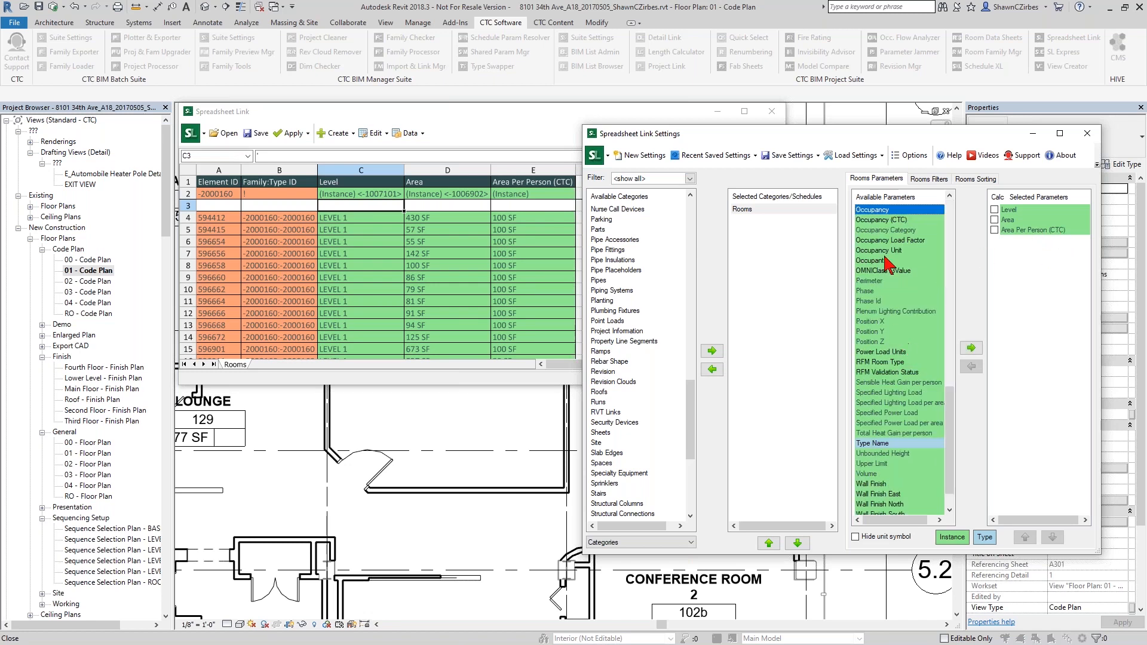
pyautogui.click(890, 221)
pyautogui.scroll(1, 903, 239)
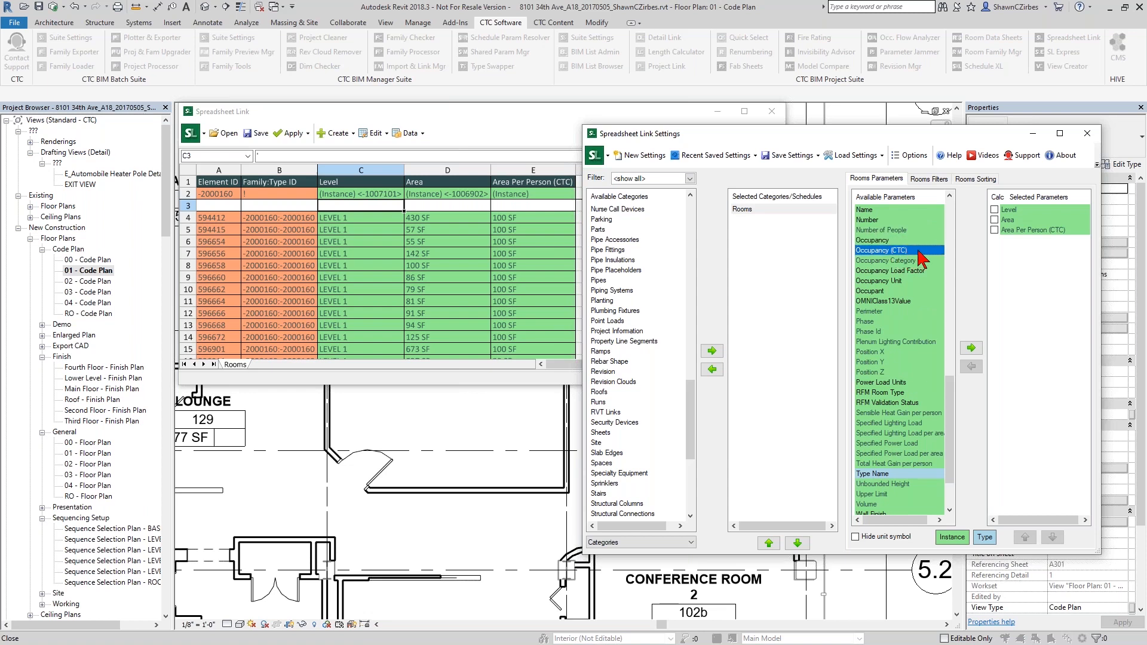
pyautogui.moveTo(918, 252); pyautogui.dragTo(1014, 243)
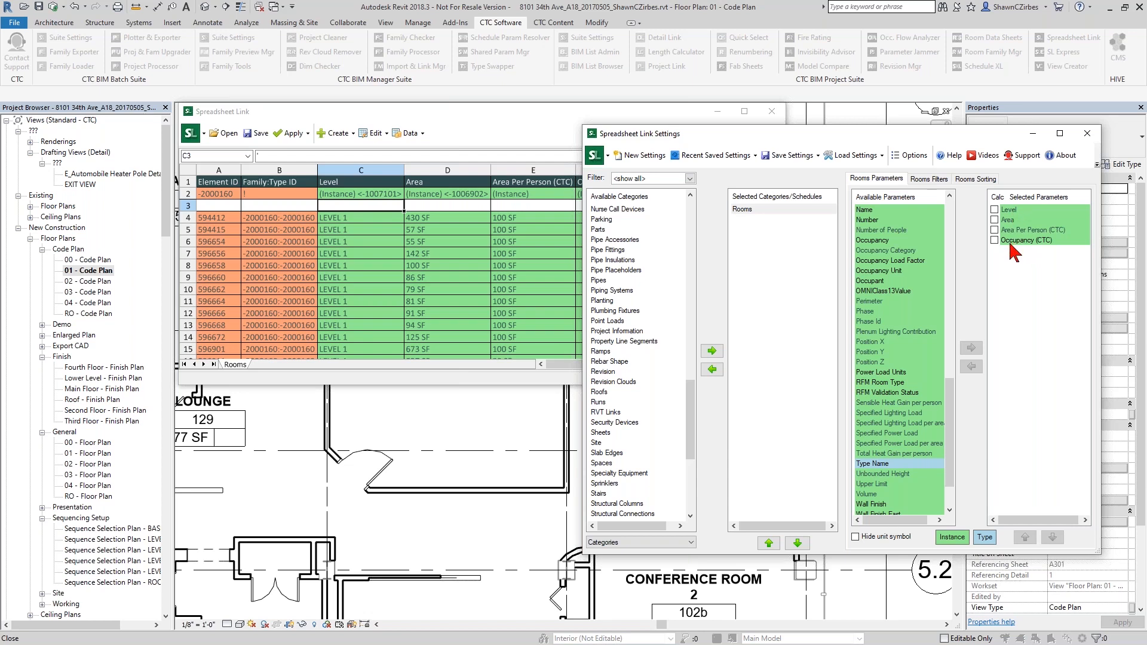
# Step: Add the Name and Number parameters to the Rooms link and bring the spreadsheet into view to show their columns
pyautogui.doubleClick(868, 210)
pyautogui.doubleClick(868, 210)
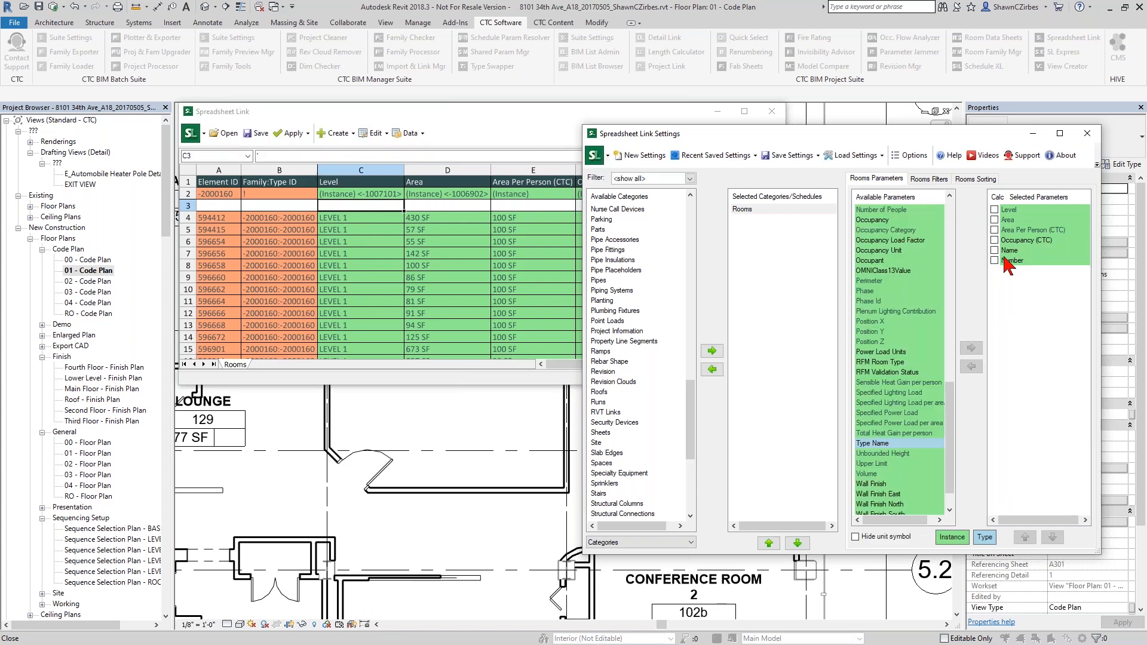
pyautogui.moveTo(852, 143); pyautogui.dragTo(893, 194)
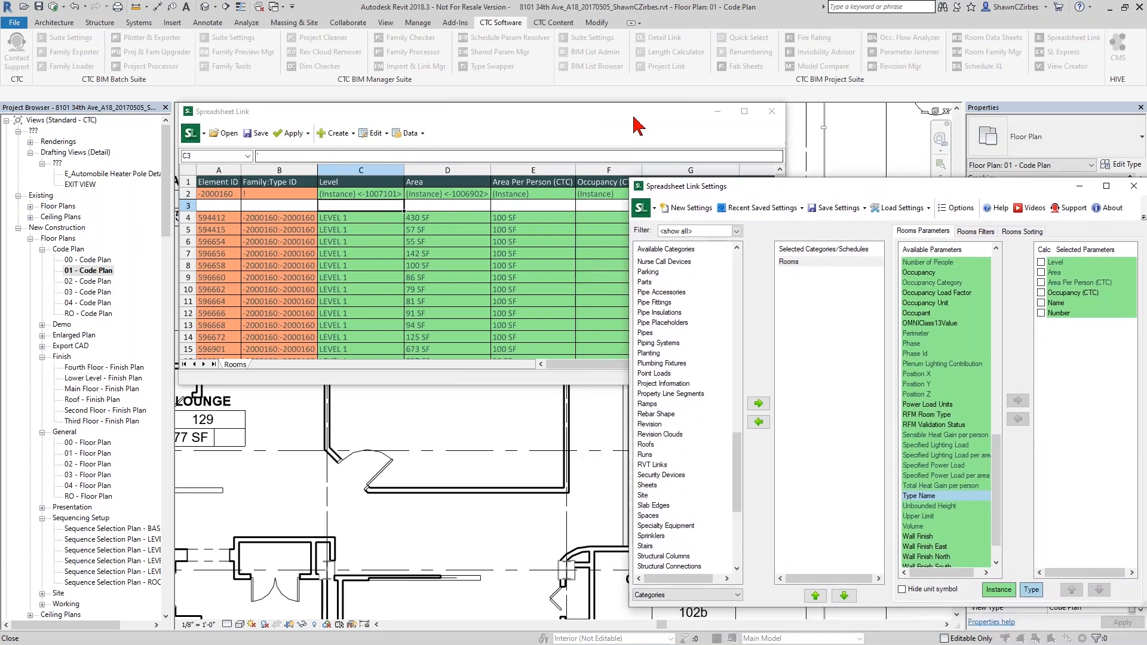
pyautogui.click(635, 117)
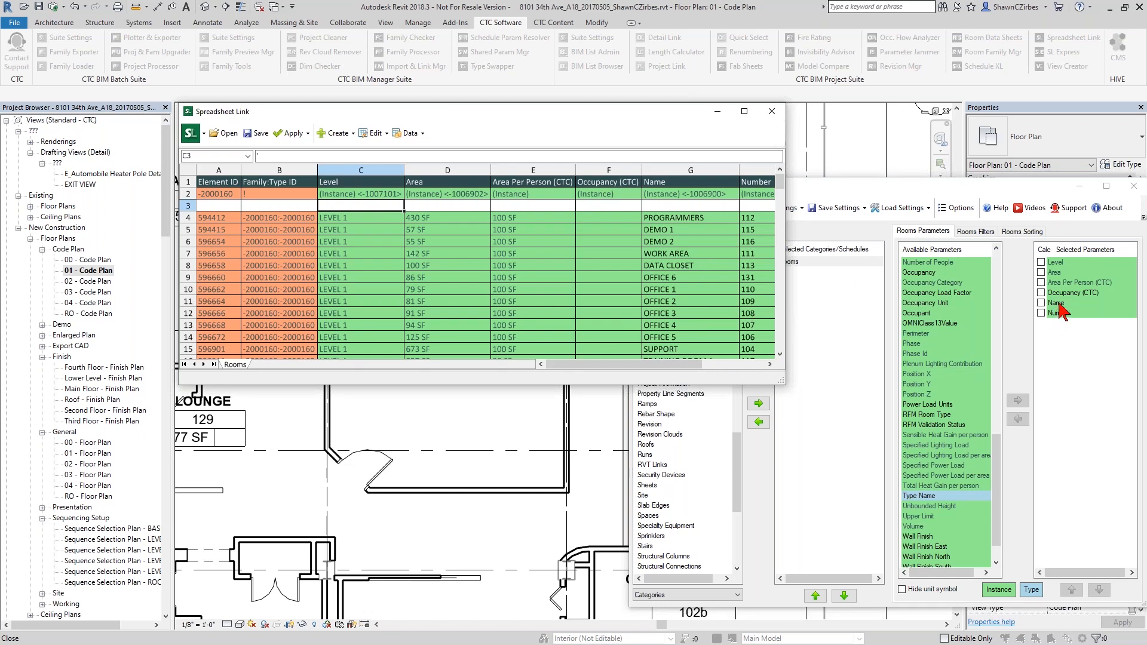
# Step: Remove the Name and Number parameters from the selected Rooms parameters and return to the spreadsheet
pyautogui.moveTo(1056, 303); pyautogui.dragTo(1056, 313)
pyautogui.click(1019, 419)
pyautogui.click(728, 143)
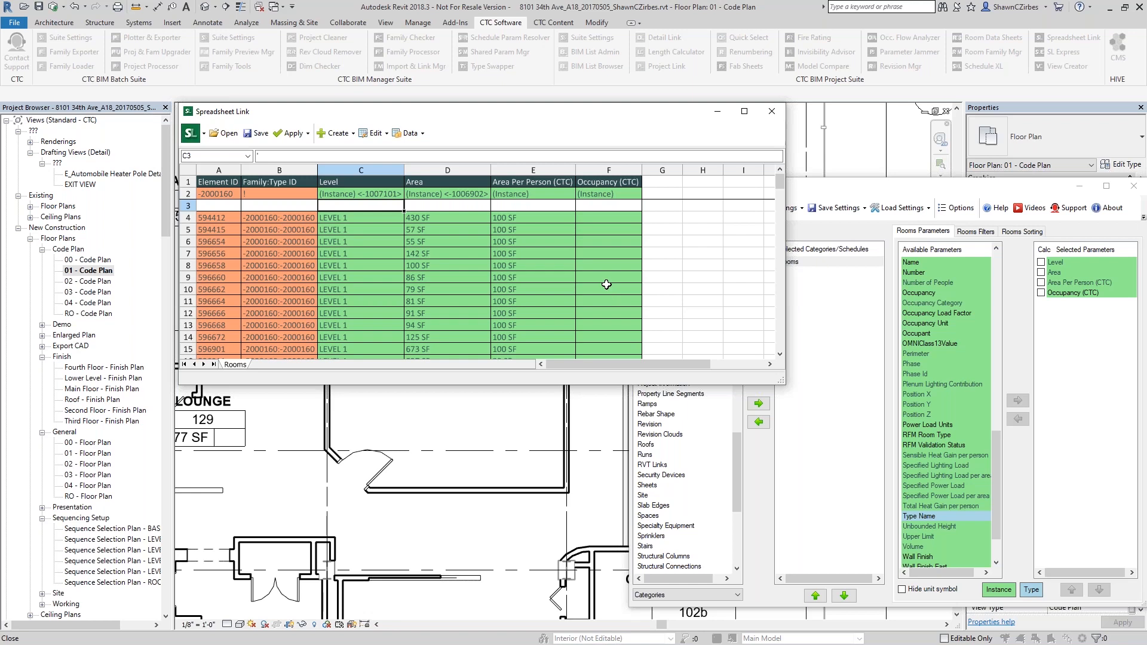
# Step: Turn the Calc option for the Occupancy (CTC) parameter on and back off
pyautogui.click(1041, 292)
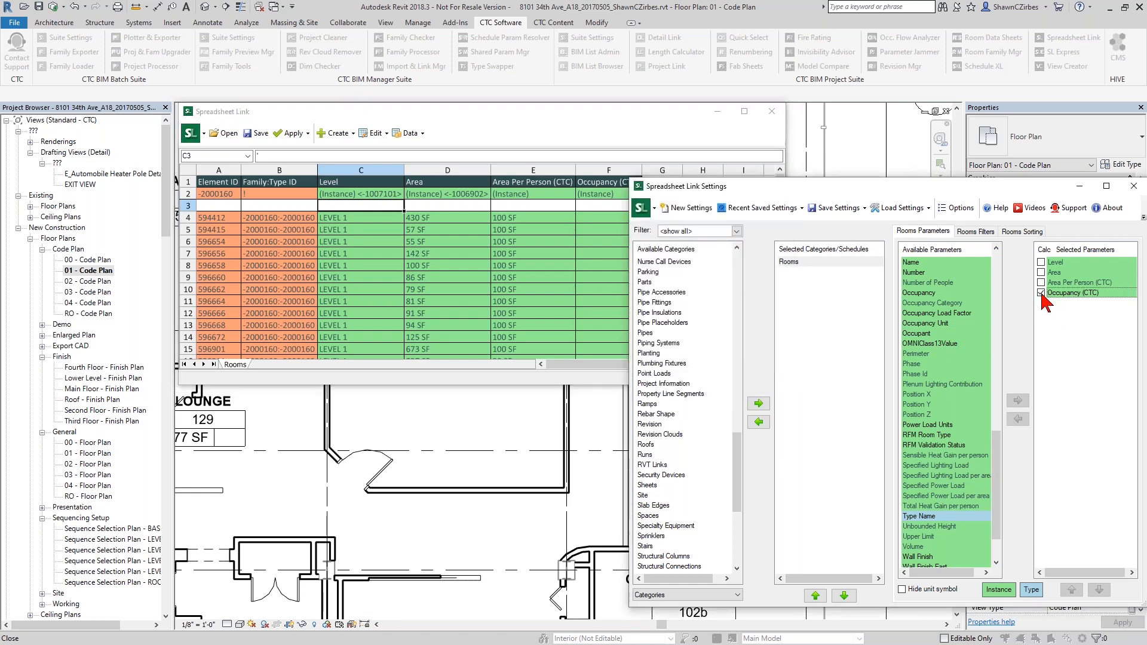
pyautogui.click(1041, 293)
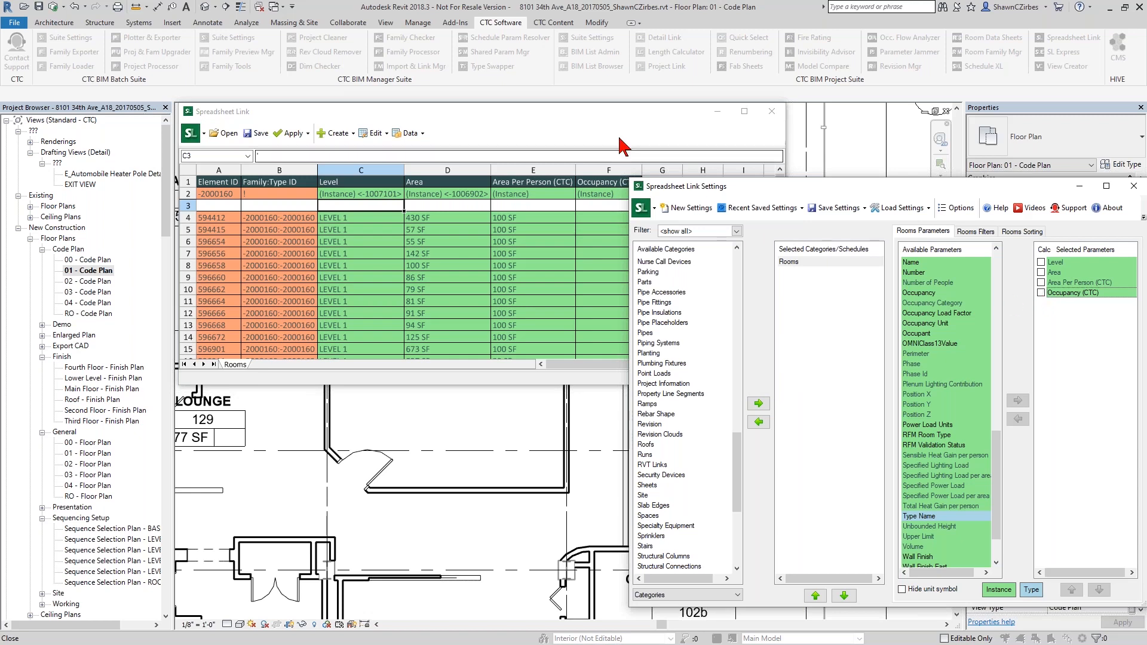
# Step: Enter =1+1 in the first room's Occupancy (CTC) cell F4 and fill it down to row 8
pyautogui.click(614, 219)
pyautogui.click(612, 219)
pyautogui.write('=1+1')
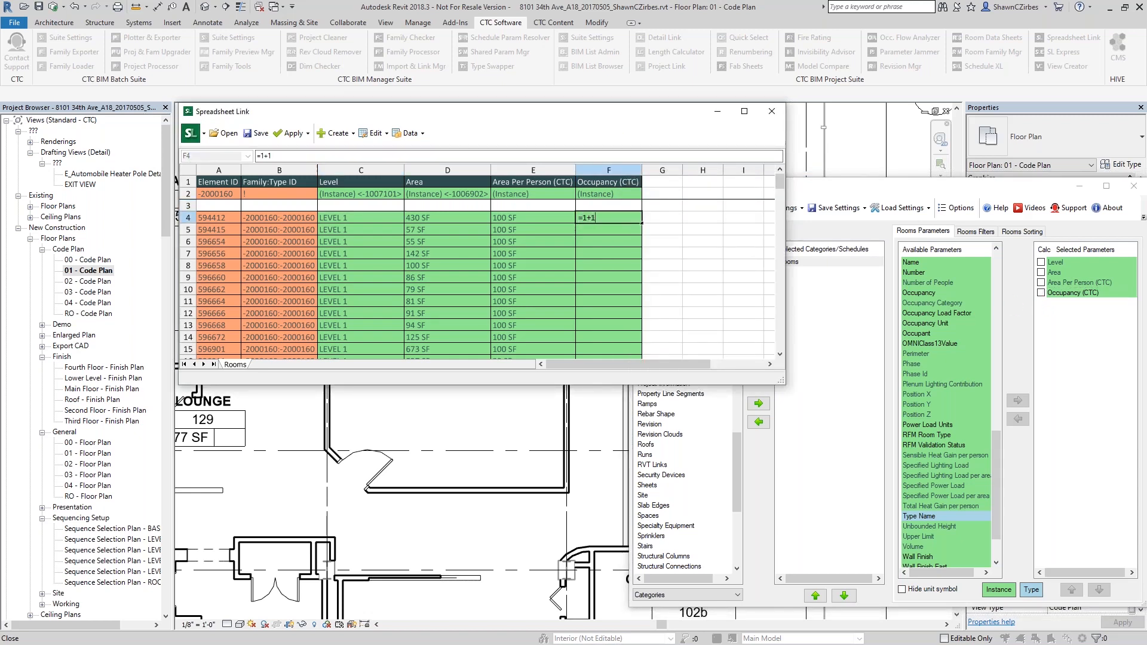
pyautogui.press('Return')
pyautogui.moveTo(641, 221); pyautogui.dragTo(640, 270)
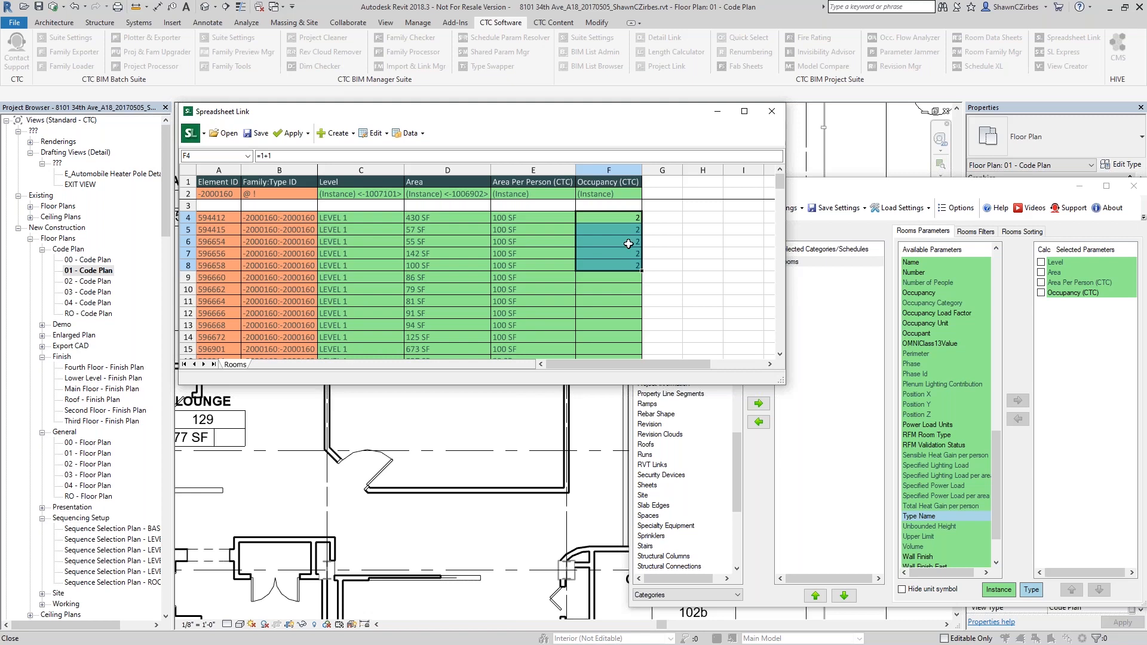
pyautogui.click(619, 219)
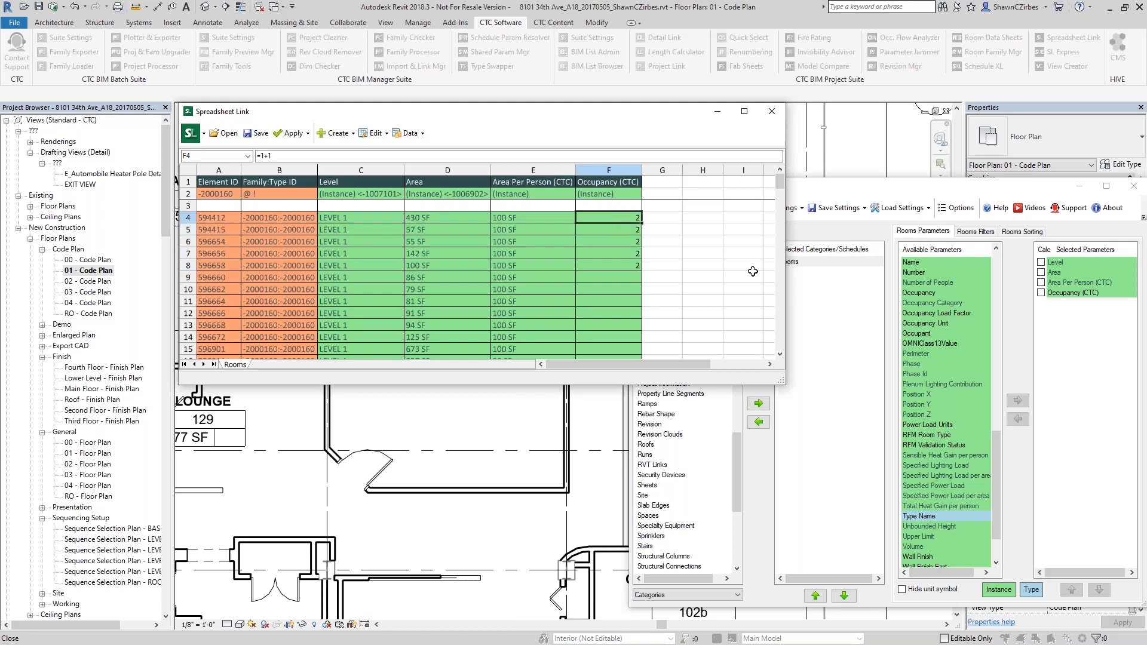
# Step: Turn on the Calc option for Occupancy (CTC) and check the column down to the last room row
pyautogui.click(1041, 293)
pyautogui.click(1041, 293)
pyautogui.scroll(-12, 597, 239)
pyautogui.moveTo(781, 233); pyautogui.dragTo(782, 357)
pyautogui.scroll(-3, 636, 341)
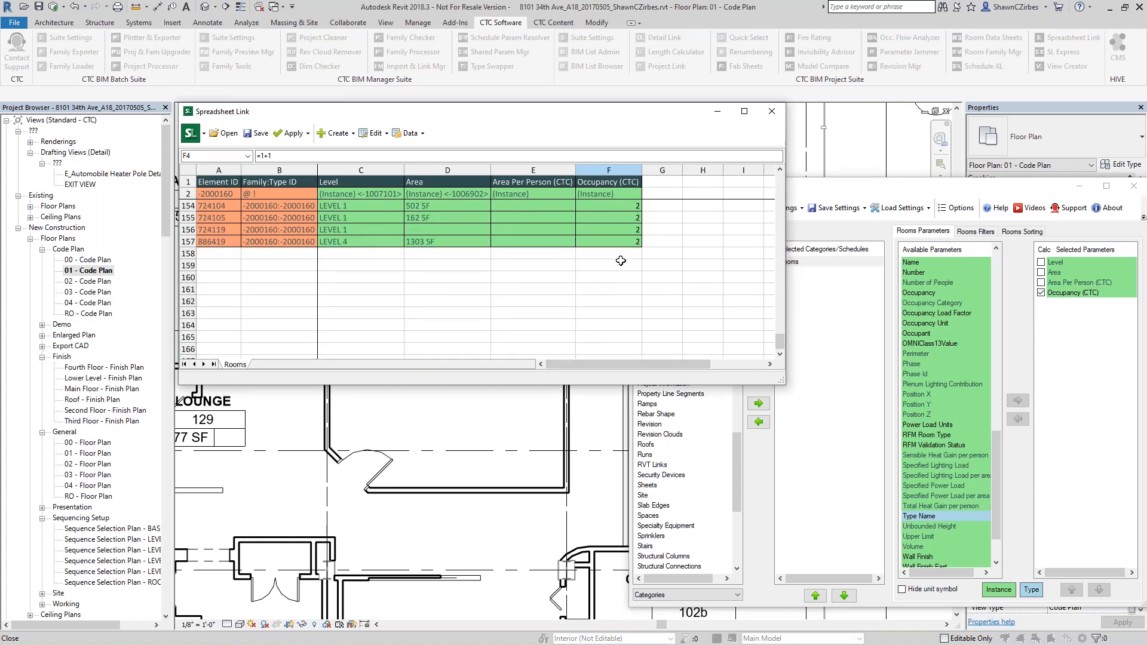
pyautogui.moveTo(779, 338); pyautogui.dragTo(777, 197)
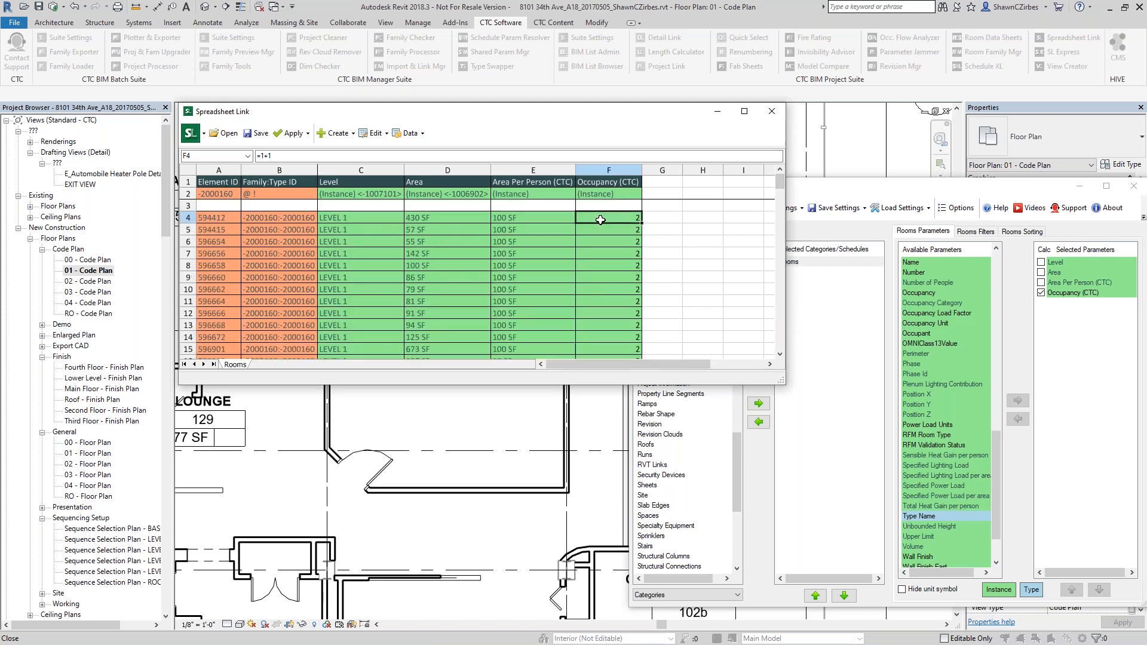
# Step: Enter the formula =D4/E4 in cell F4 to divide the room's area by its area per person
pyautogui.write('=')
pyautogui.click(474, 217)
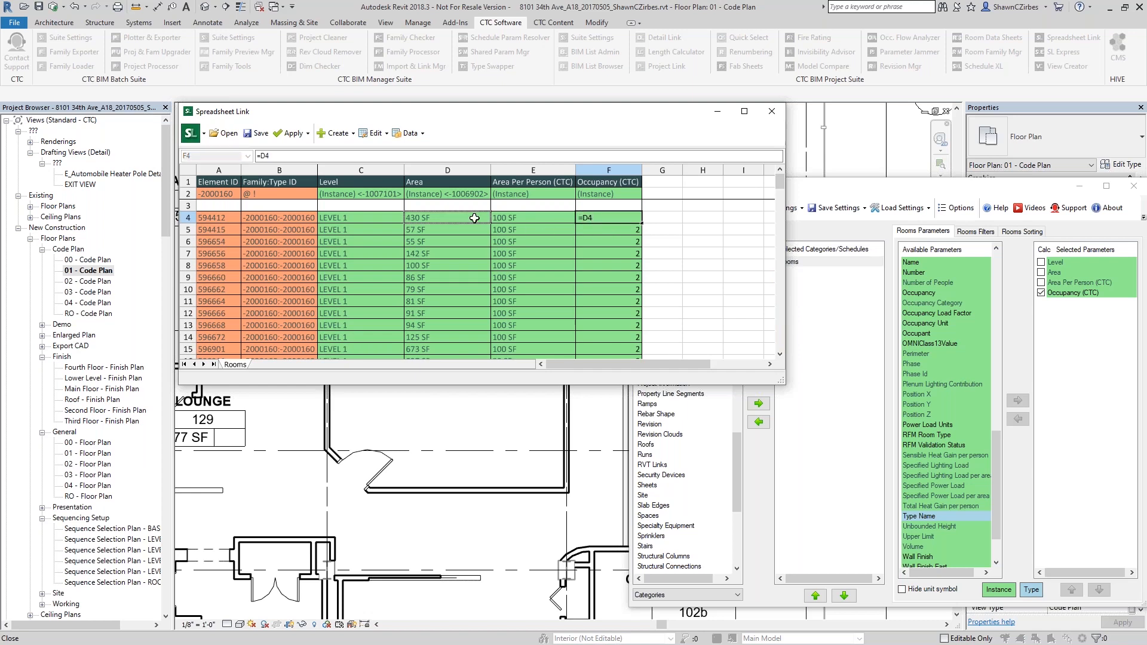
pyautogui.write('/')
pyautogui.click(525, 218)
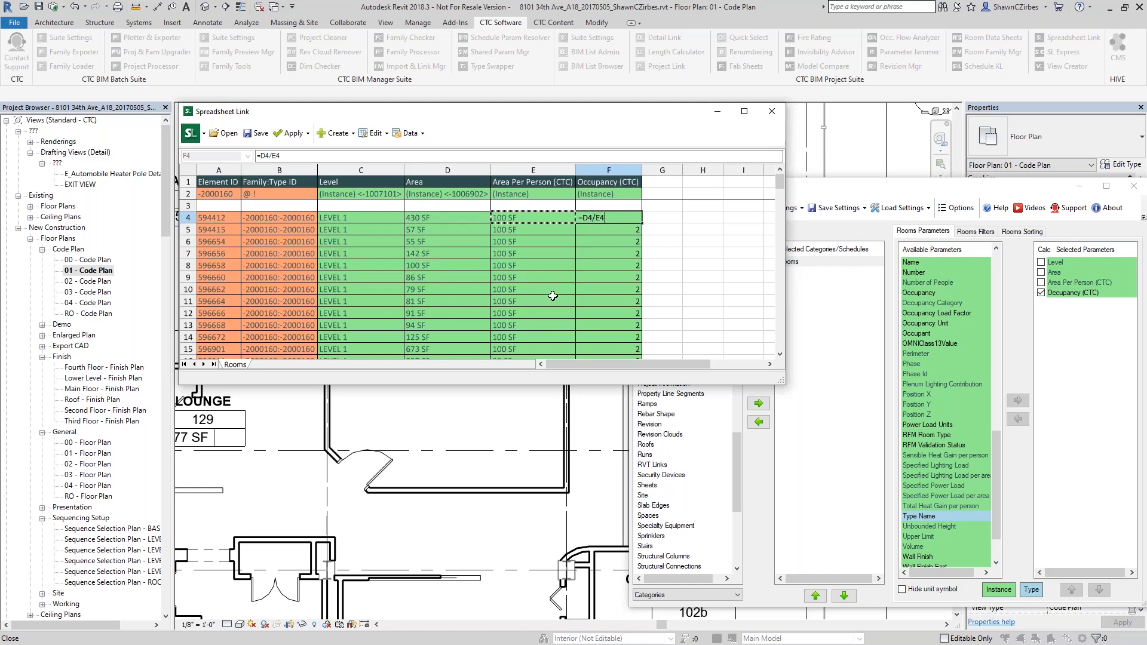
pyautogui.press('Return')
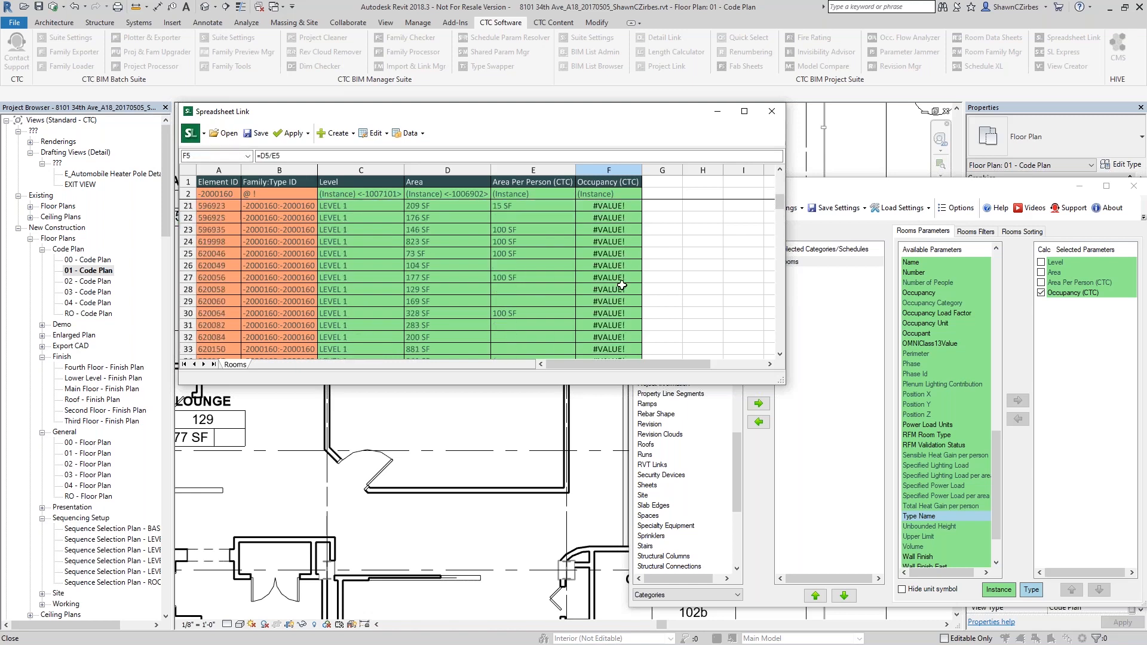
# Step: Inspect the Occupancy (CTC) formula in F4 and the Area value in D4 for the first room
pyautogui.click(601, 218)
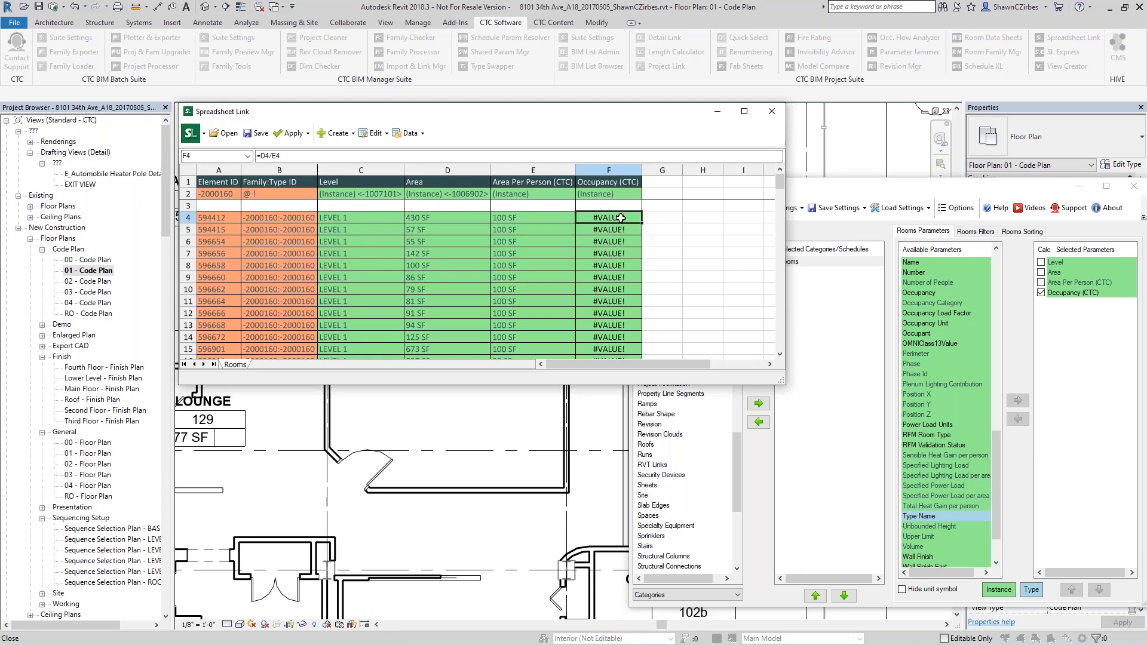
pyautogui.click(412, 218)
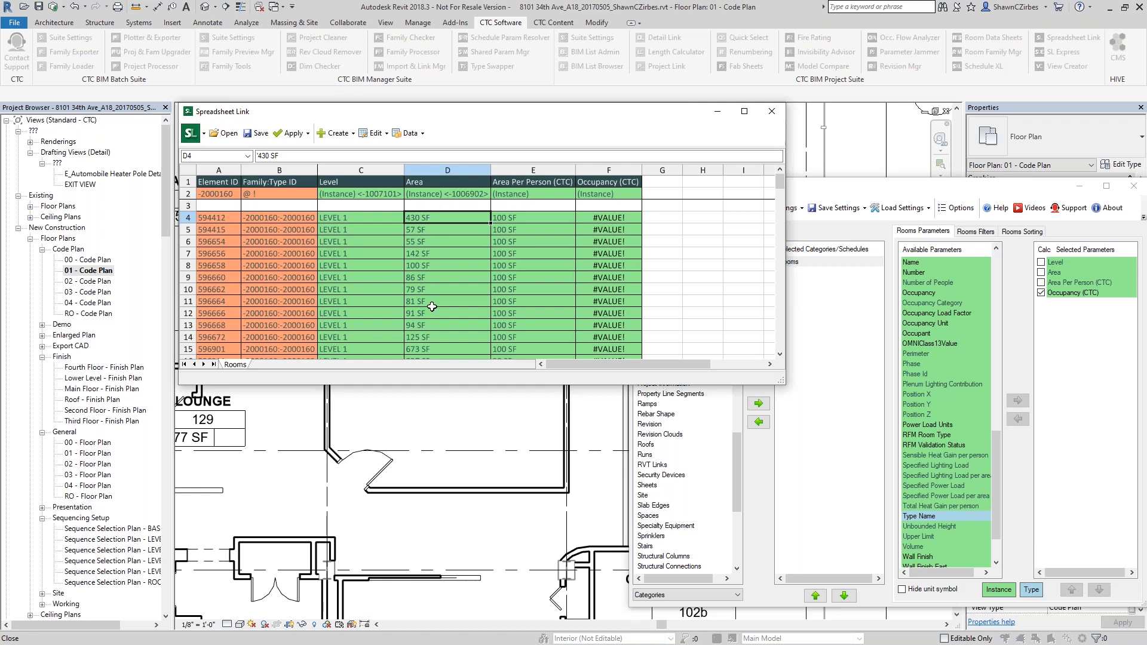
pyautogui.click(625, 218)
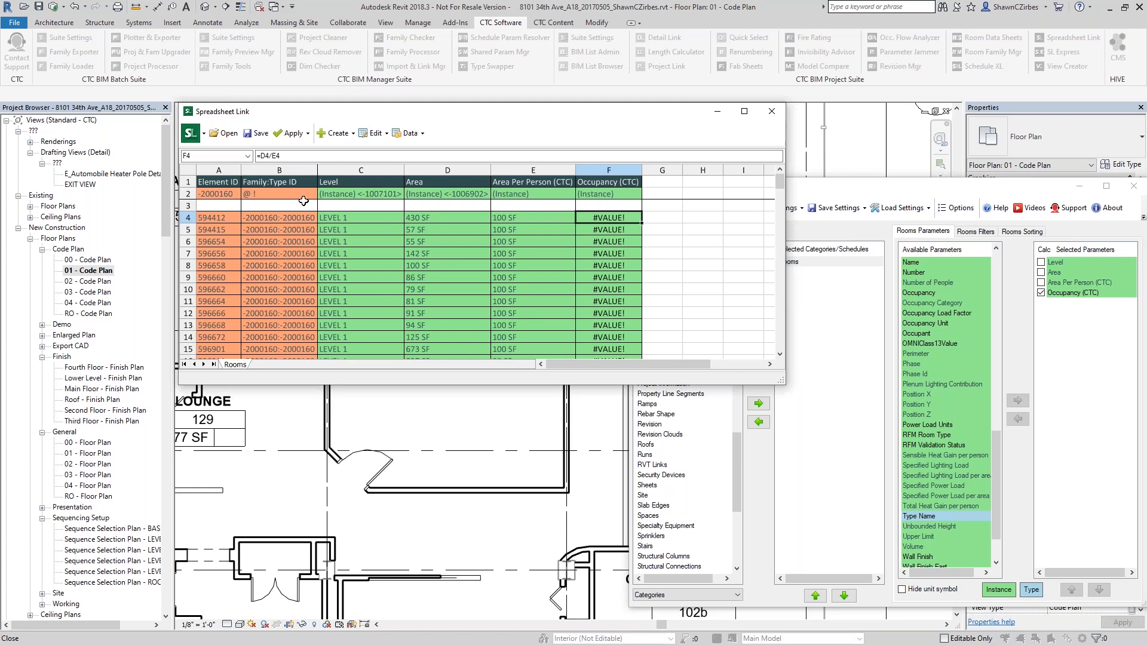
# Step: Add the Perimeter parameter to the selected Rooms parameters
pyautogui.click(918, 190)
pyautogui.click(918, 353)
pyautogui.doubleClick(918, 354)
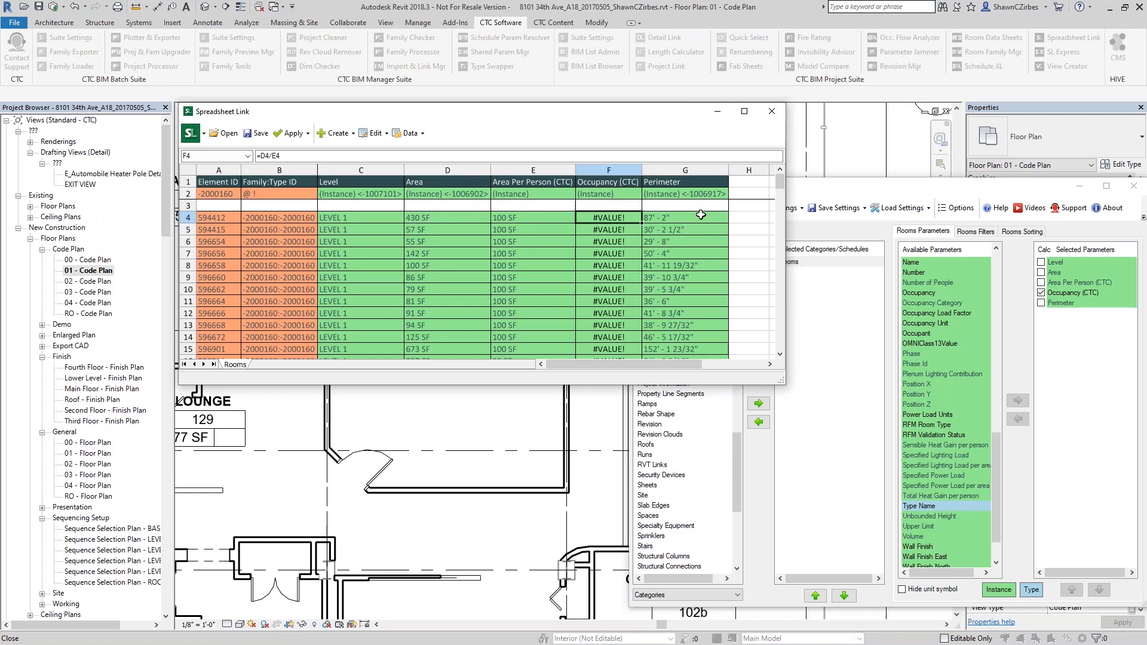
# Step: Turn on Hide unit symbol for the Rooms parameters and inspect the Area, Area Per Person (CTC) and Perimeter columns
pyautogui.click(903, 589)
pyautogui.click(629, 349)
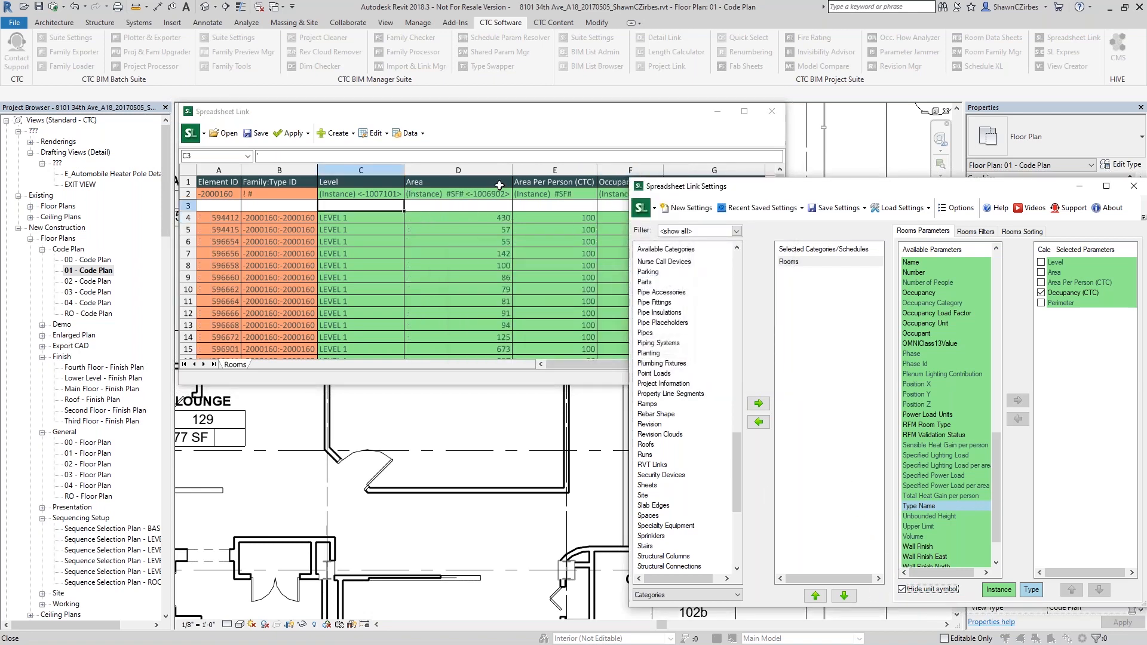
pyautogui.click(486, 215)
pyautogui.press('Down')
pyautogui.press('Down')
pyautogui.press('Down')
pyautogui.press('Down')
pyautogui.press('Down')
pyautogui.press('Down')
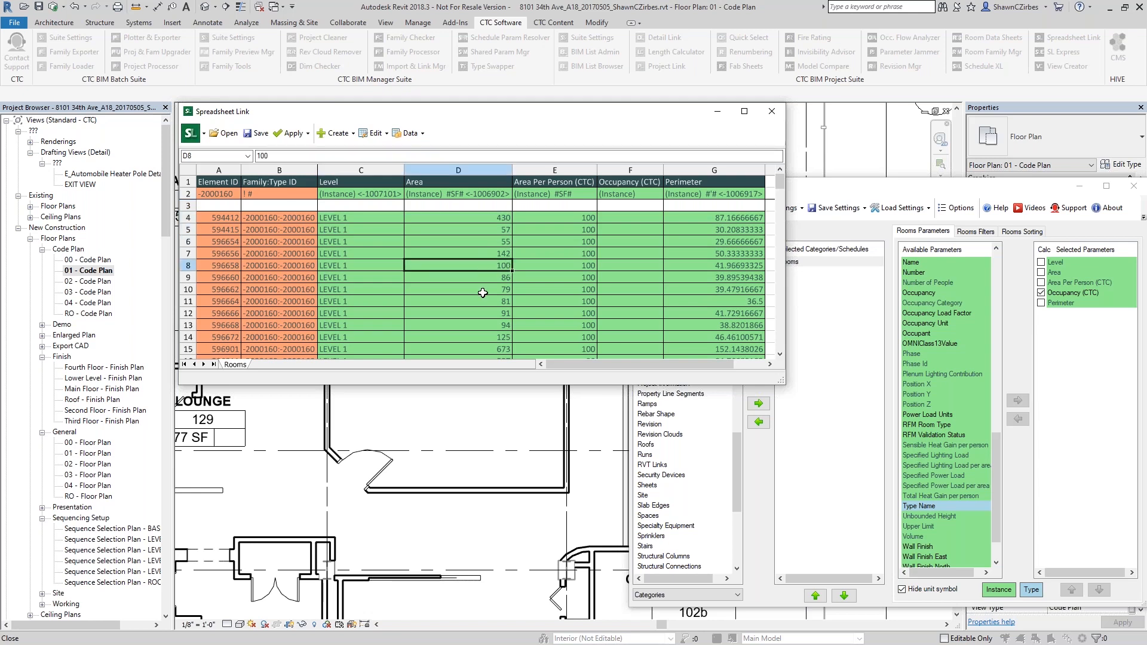
pyautogui.click(458, 193)
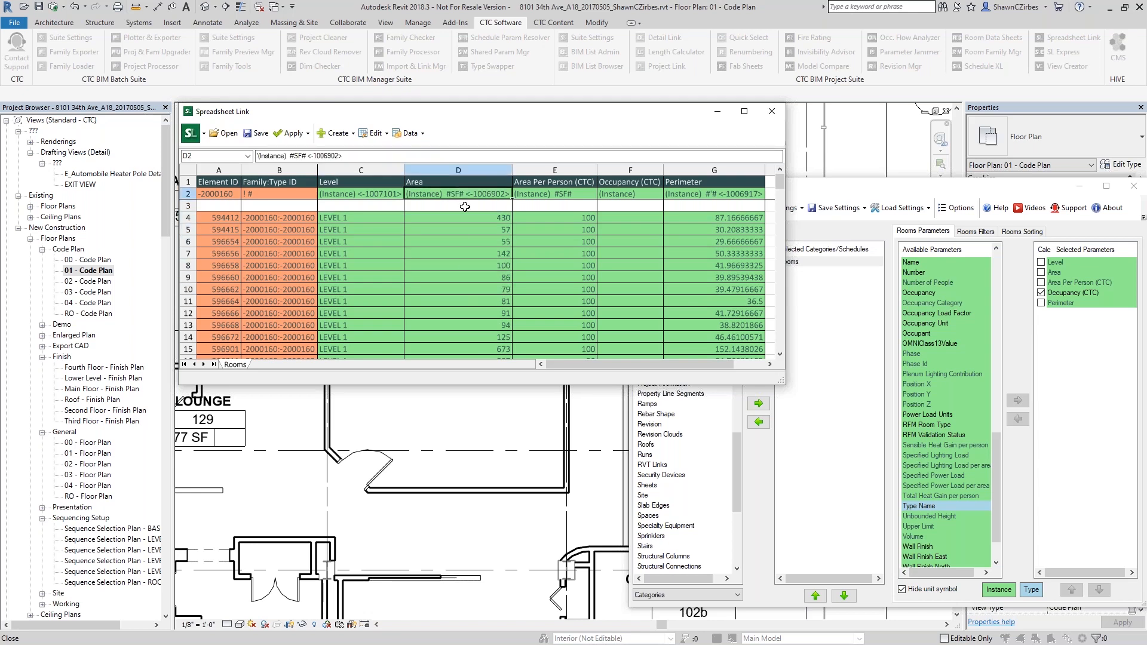
pyautogui.click(561, 196)
pyautogui.click(729, 218)
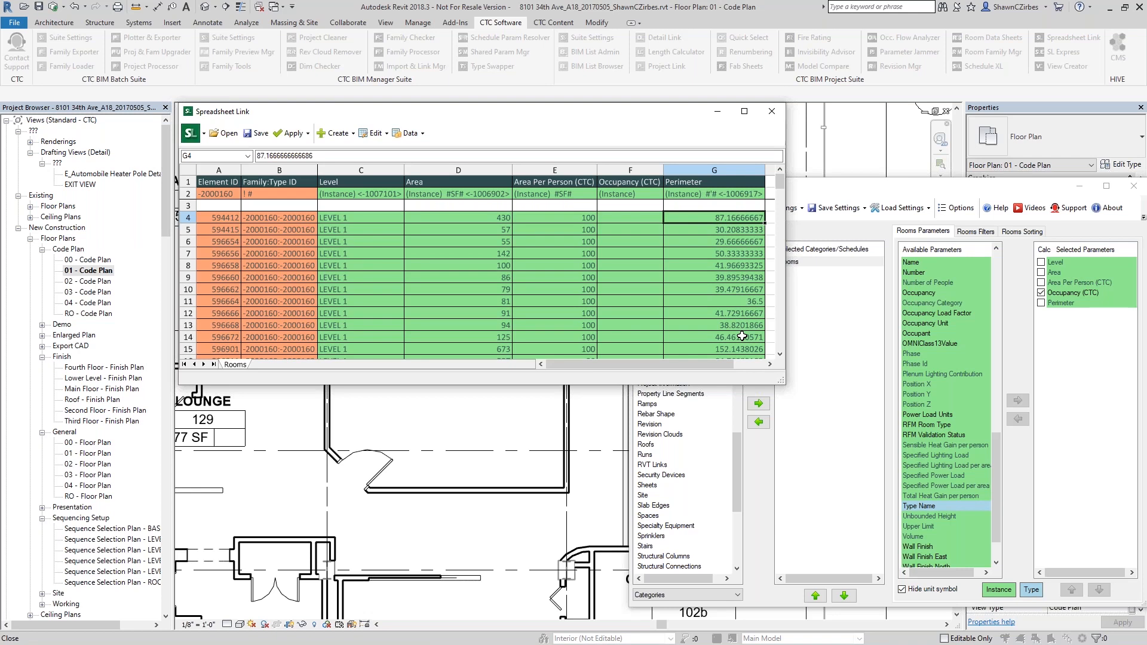
# Step: Remove Perimeter from the selected Rooms parameters, enter =D4/E4 in cell F4 and check the Occupancy (CTC) column
pyautogui.doubleClick(1069, 303)
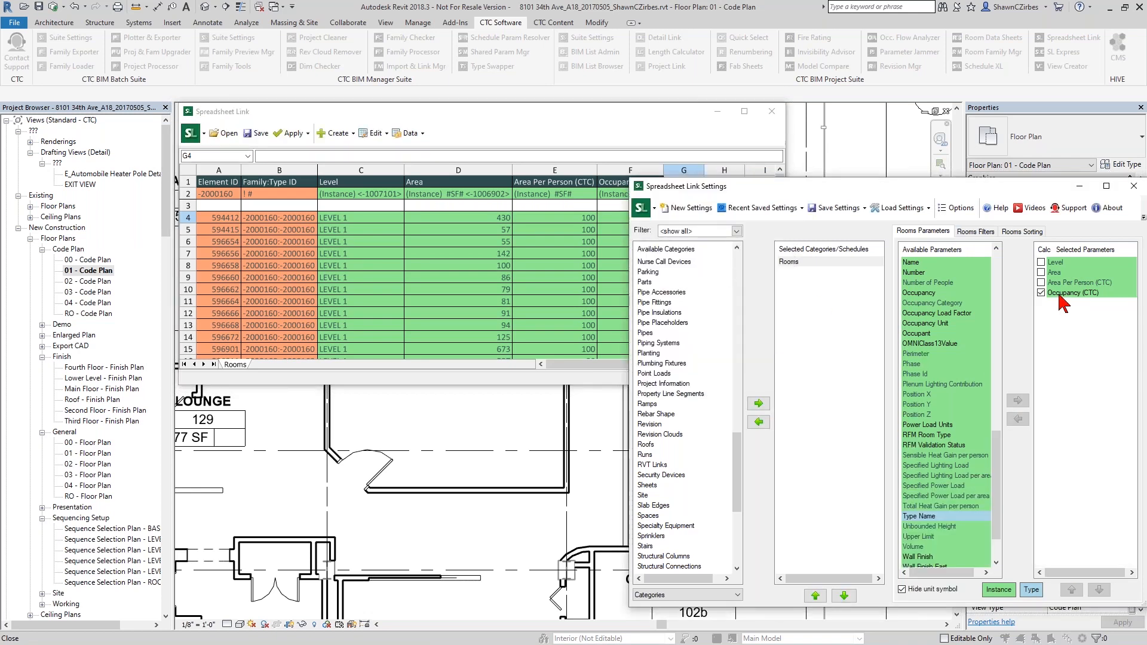
pyautogui.click(630, 218)
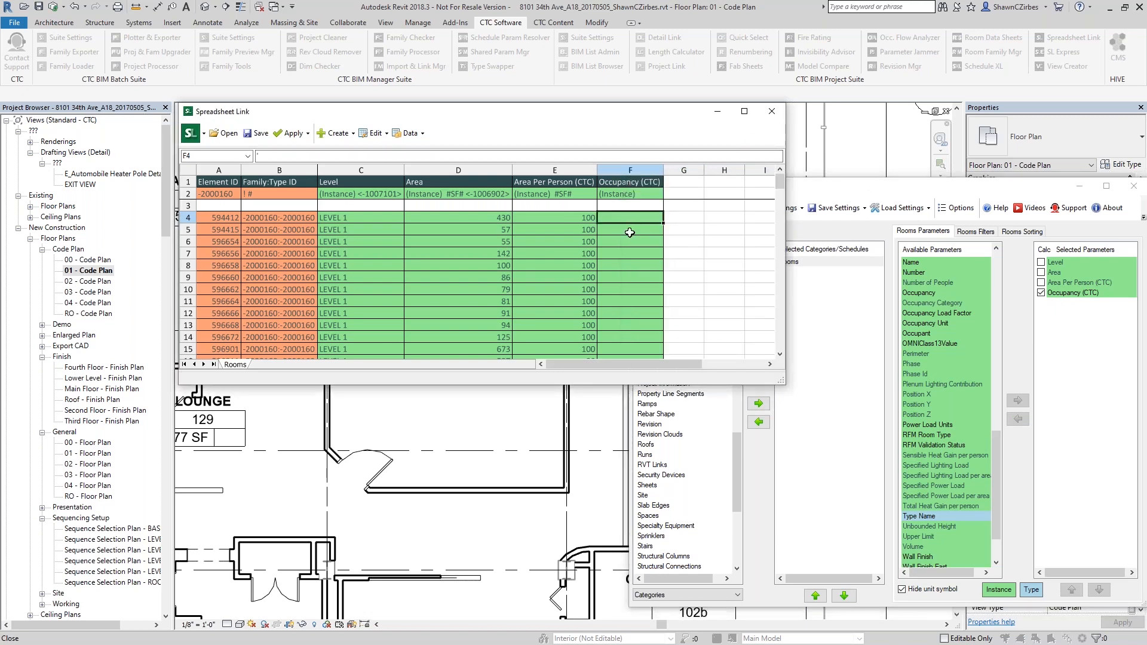
pyautogui.write('=')
pyautogui.click(499, 218)
pyautogui.write('/')
pyautogui.click(562, 219)
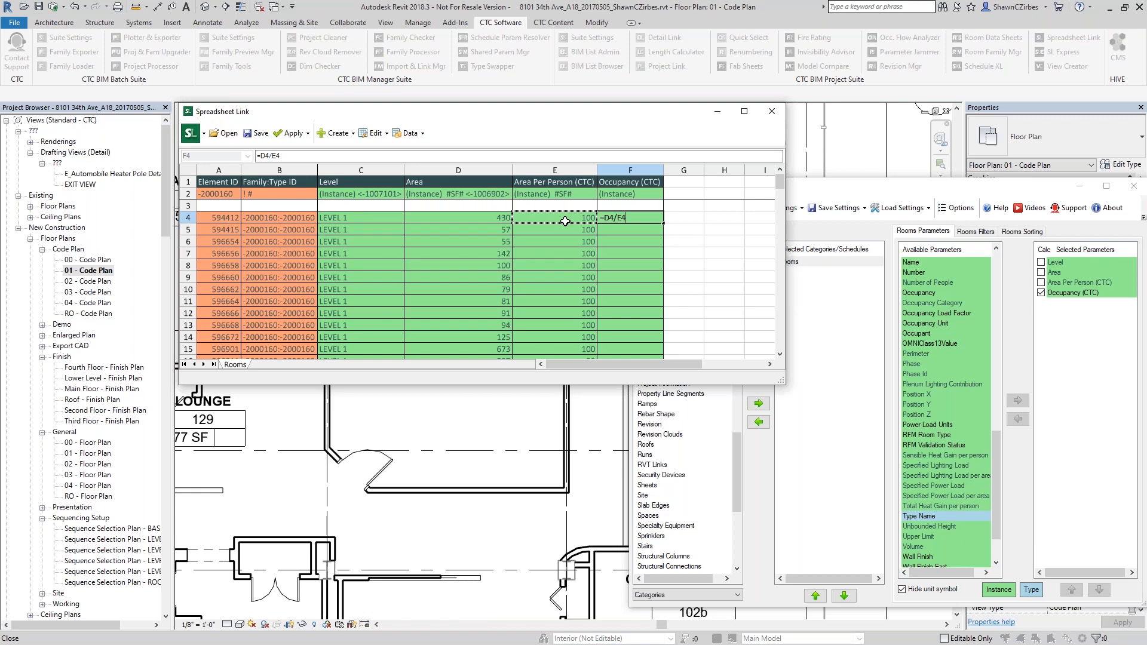
pyautogui.press('Return')
pyautogui.scroll(-5, 627, 255)
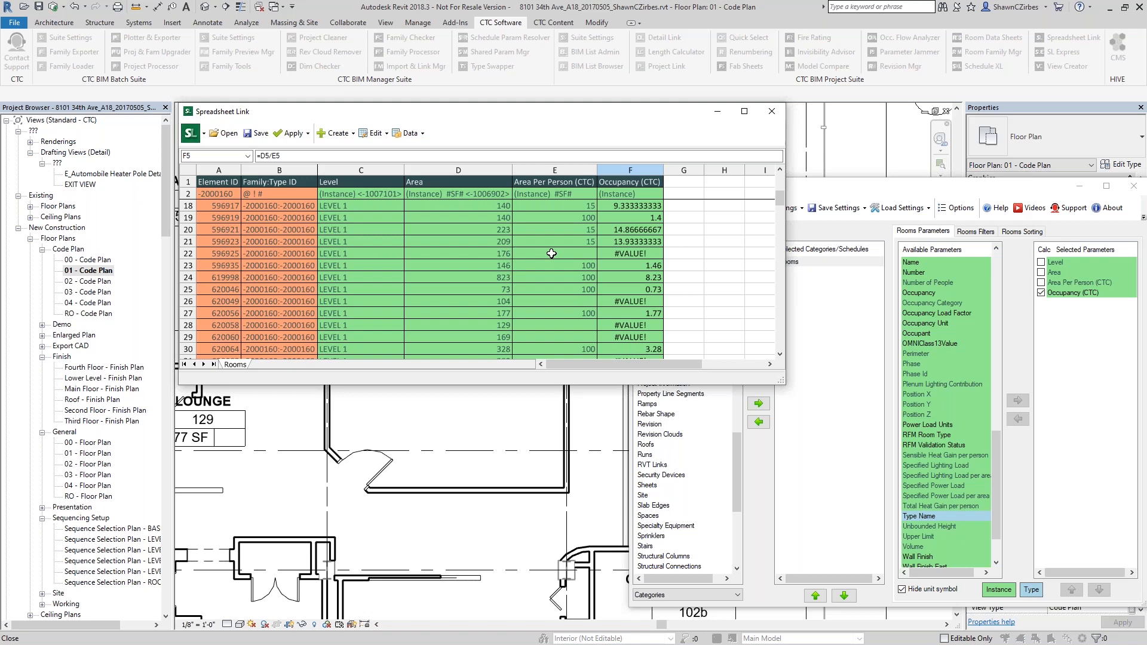
pyautogui.scroll(5, 625, 257)
# Step: Wrap the Occupancy (CTC) formula in F4 with an error check so it reads =iferror(D4/E4,"")
pyautogui.click(625, 219)
pyautogui.click(261, 156)
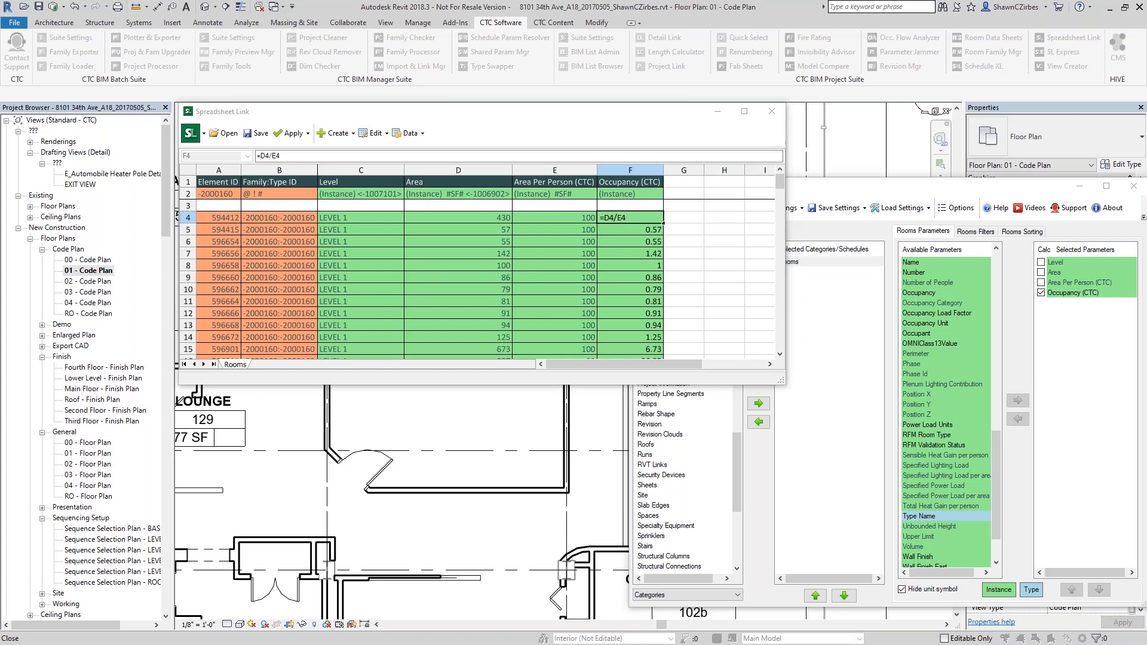
pyautogui.click(607, 217)
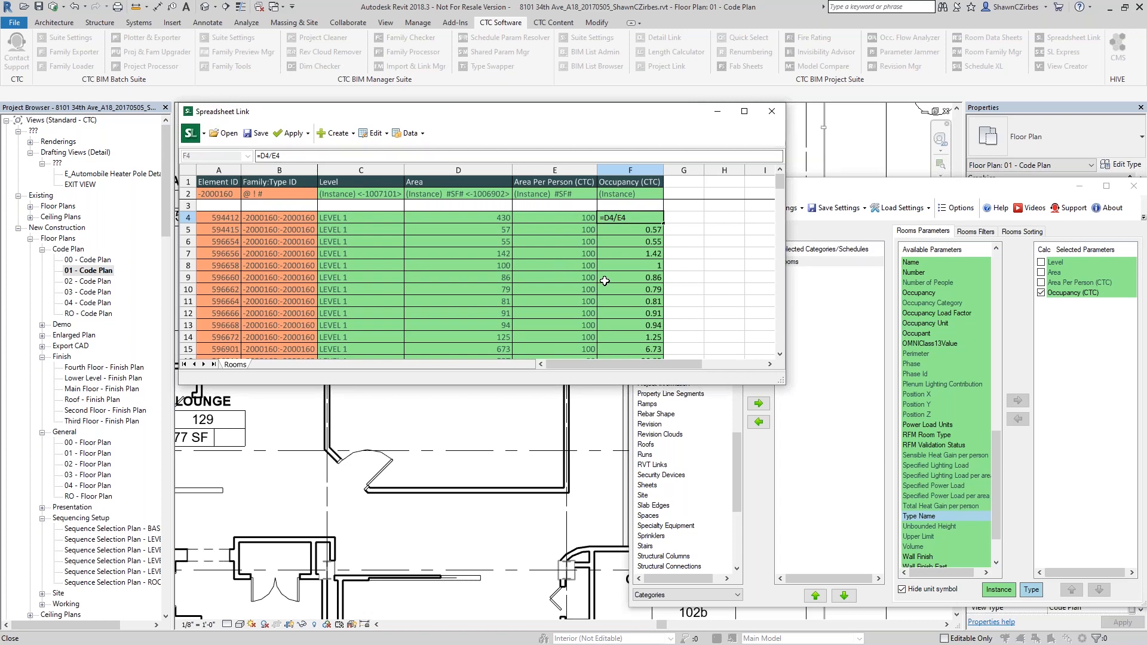
pyautogui.write('iferror(')
pyautogui.moveTo(278, 157); pyautogui.dragTo(300, 157)
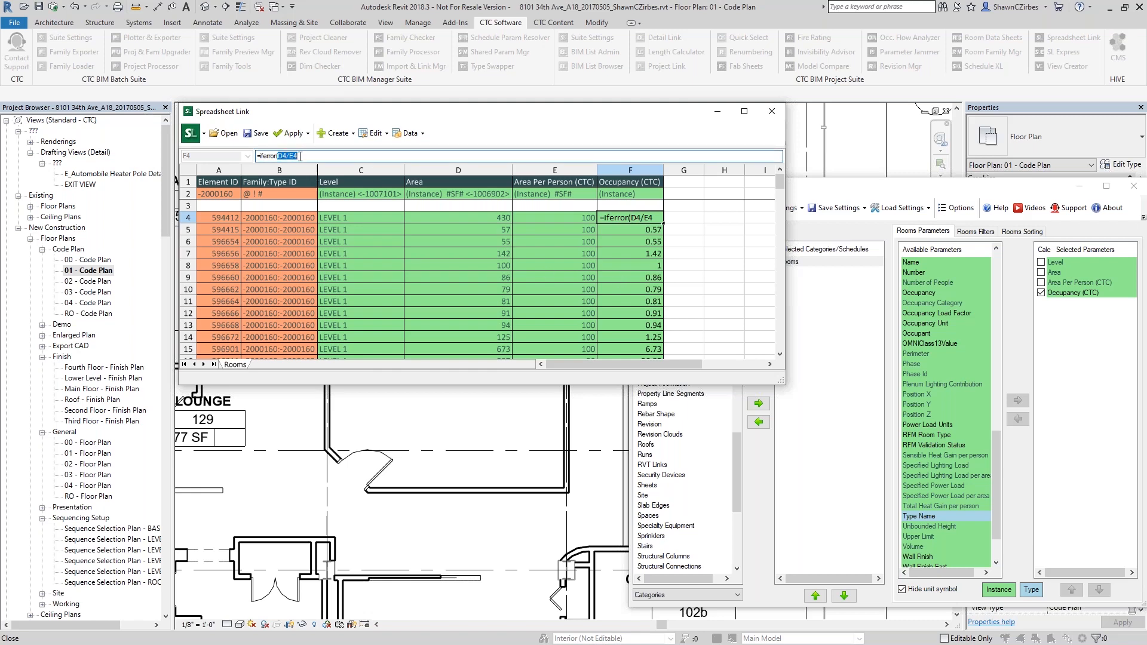
pyautogui.click(303, 155)
pyautogui.write(',""')
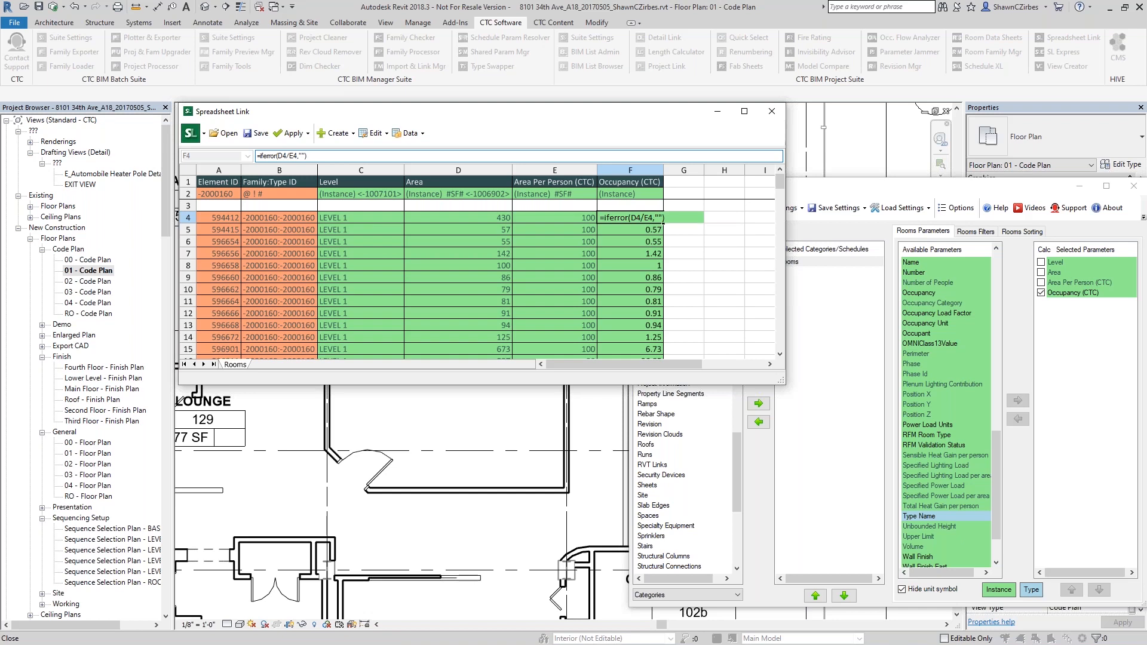
pyautogui.write(')')
pyautogui.press('Return')
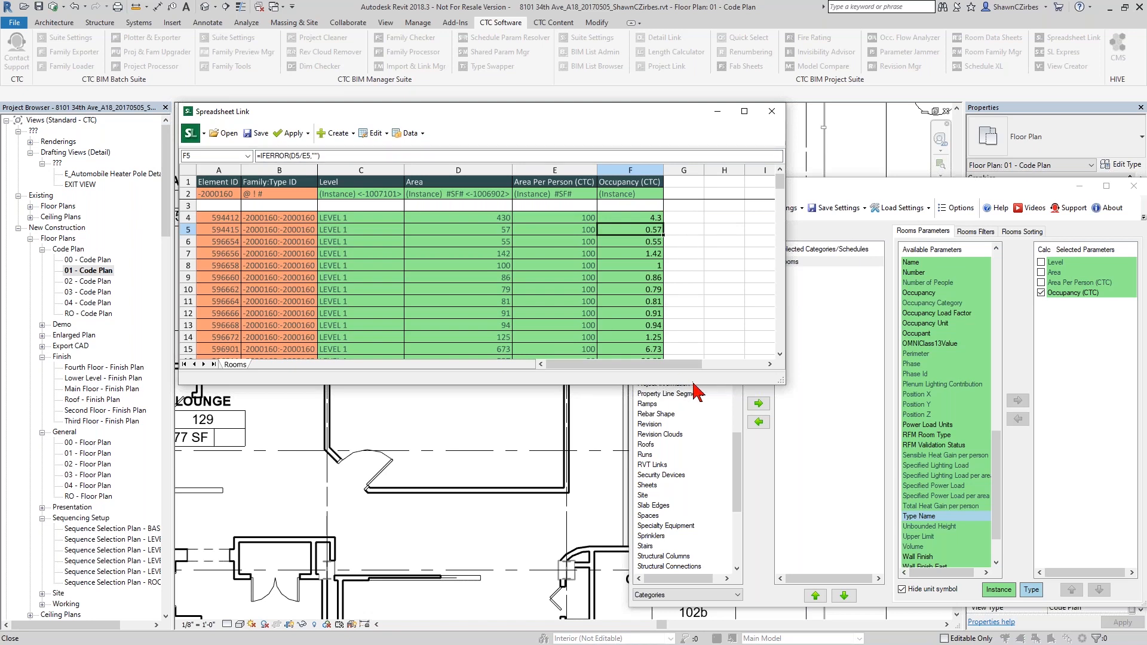
# Step: Make the spreadsheet window taller to show room rows down to 31 and view the available Apply options
pyautogui.moveTo(693, 385); pyautogui.dragTo(693, 575)
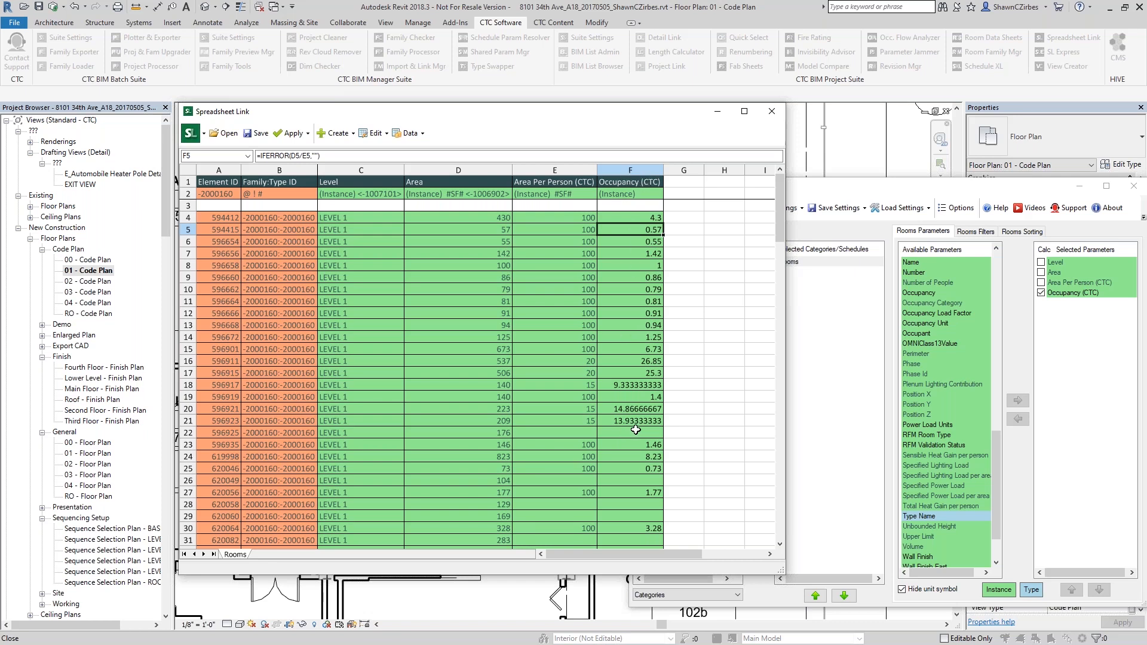
pyautogui.click(639, 220)
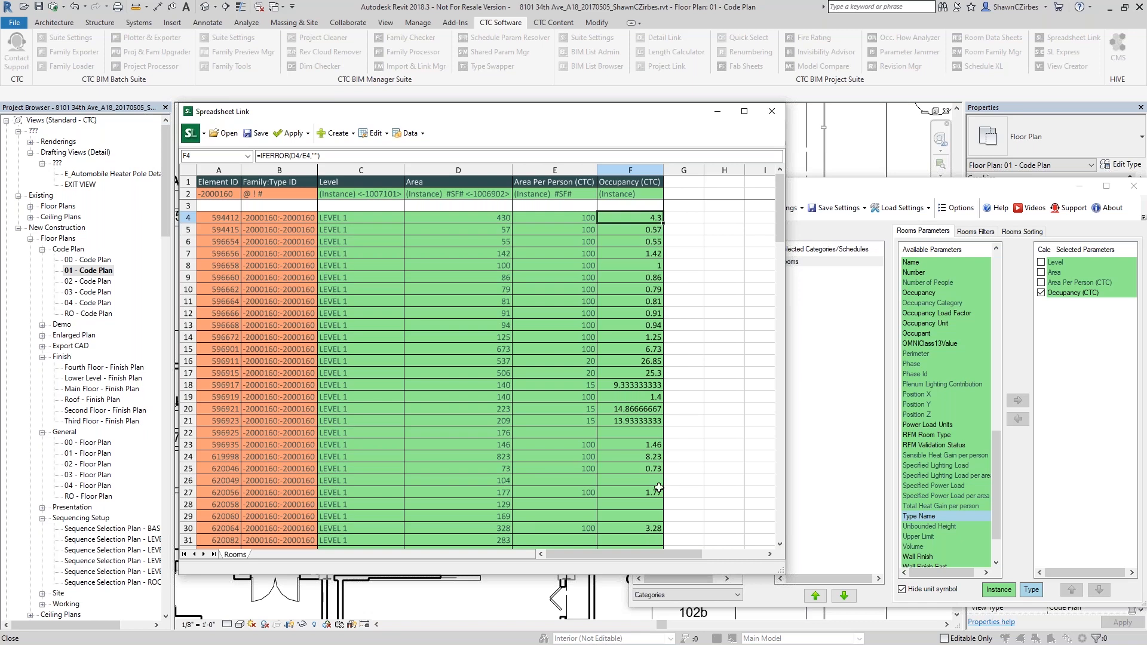
pyautogui.click(293, 133)
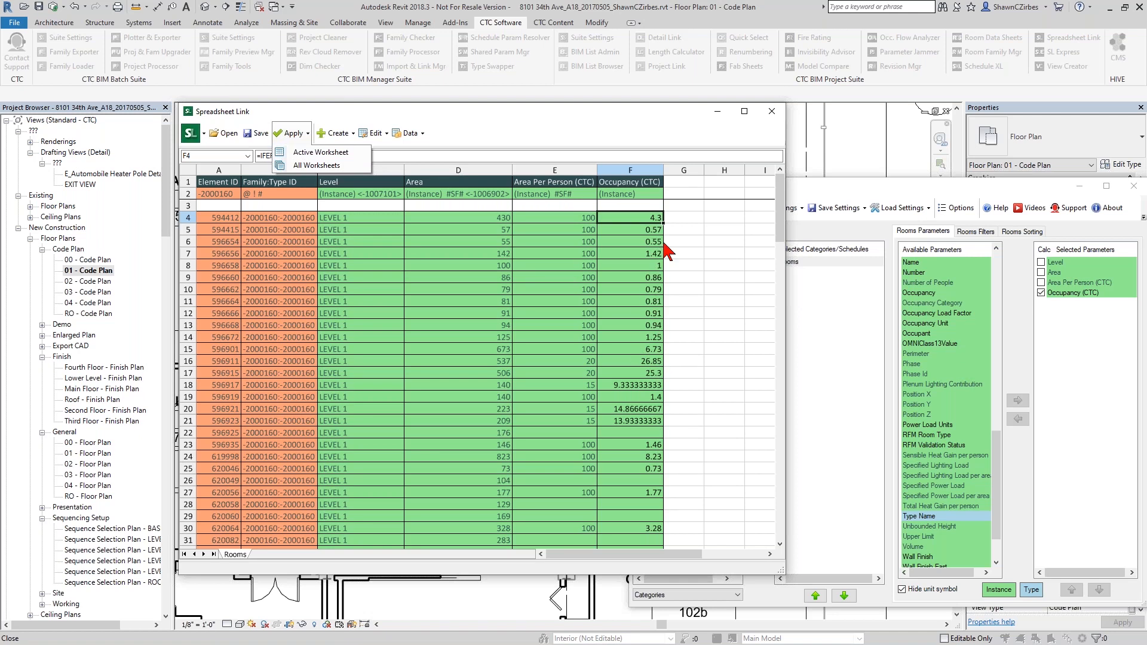
pyautogui.click(662, 147)
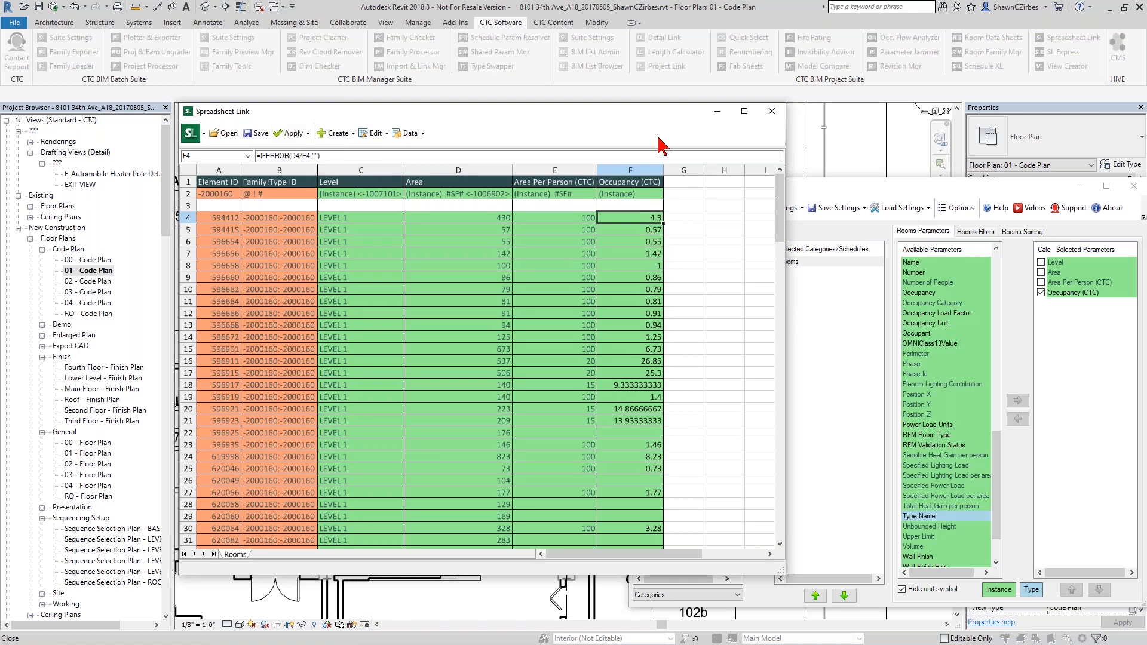
# Step: Wrap the D4/E4 division in F4 in a round-up function with 0 decimals, entering =IFERROR(roudup(D4/E4,0),"")
pyautogui.click(292, 156)
pyautogui.moveTo(291, 157); pyautogui.dragTo(311, 156)
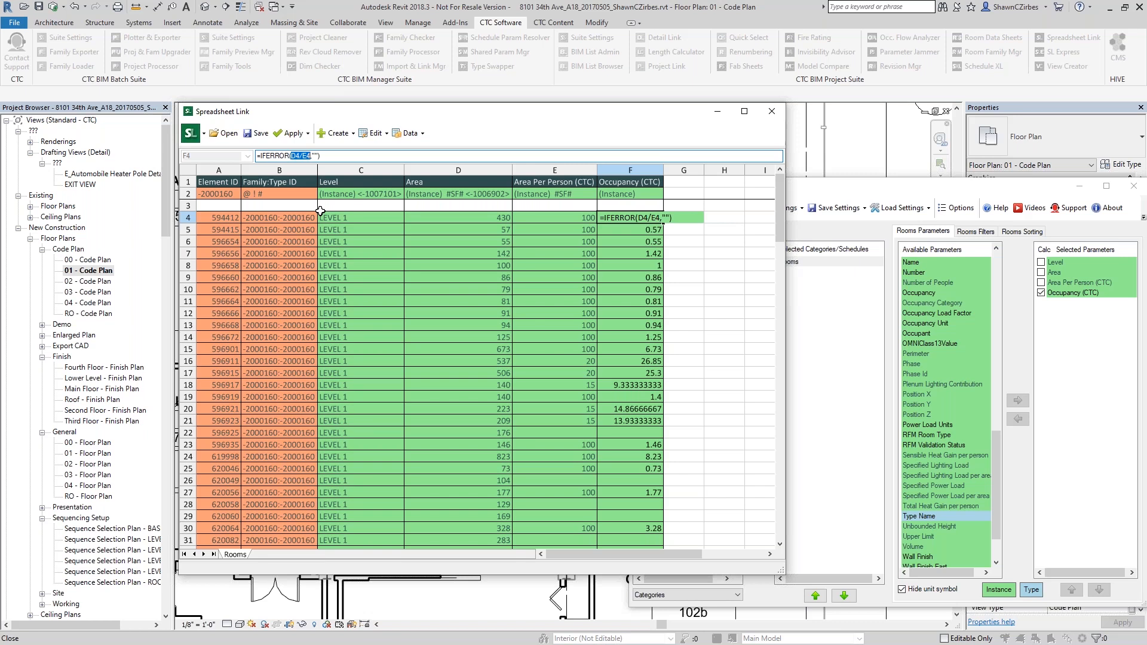
pyautogui.write('roudup(')
pyautogui.click(491, 217)
pyautogui.write('/')
pyautogui.click(541, 216)
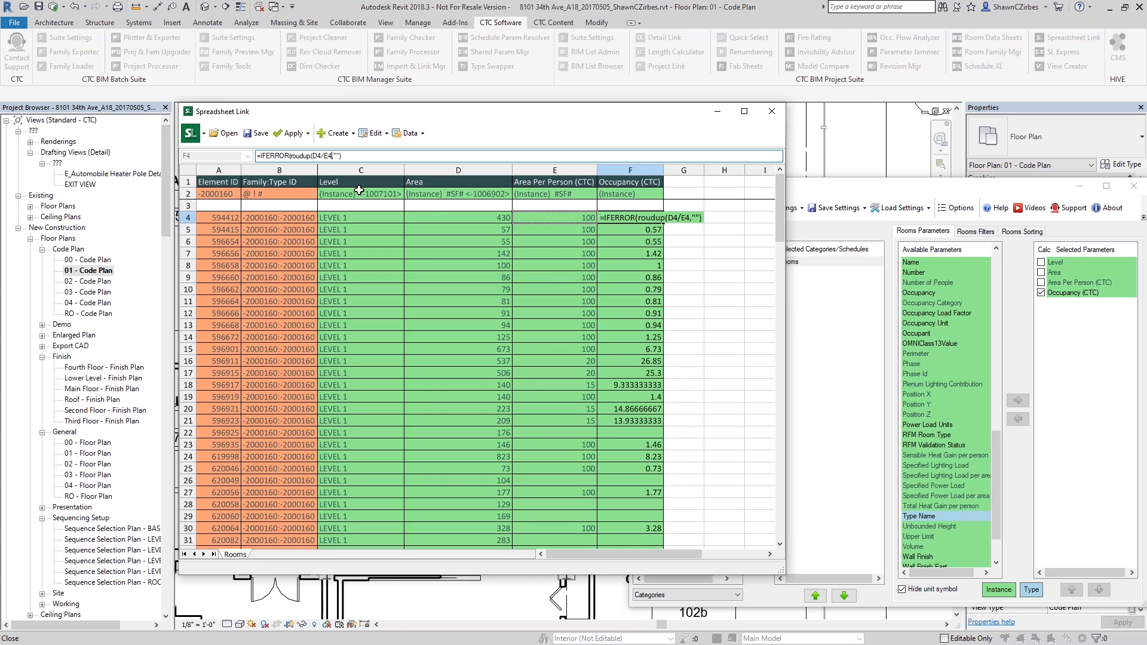
pyautogui.write(',0')
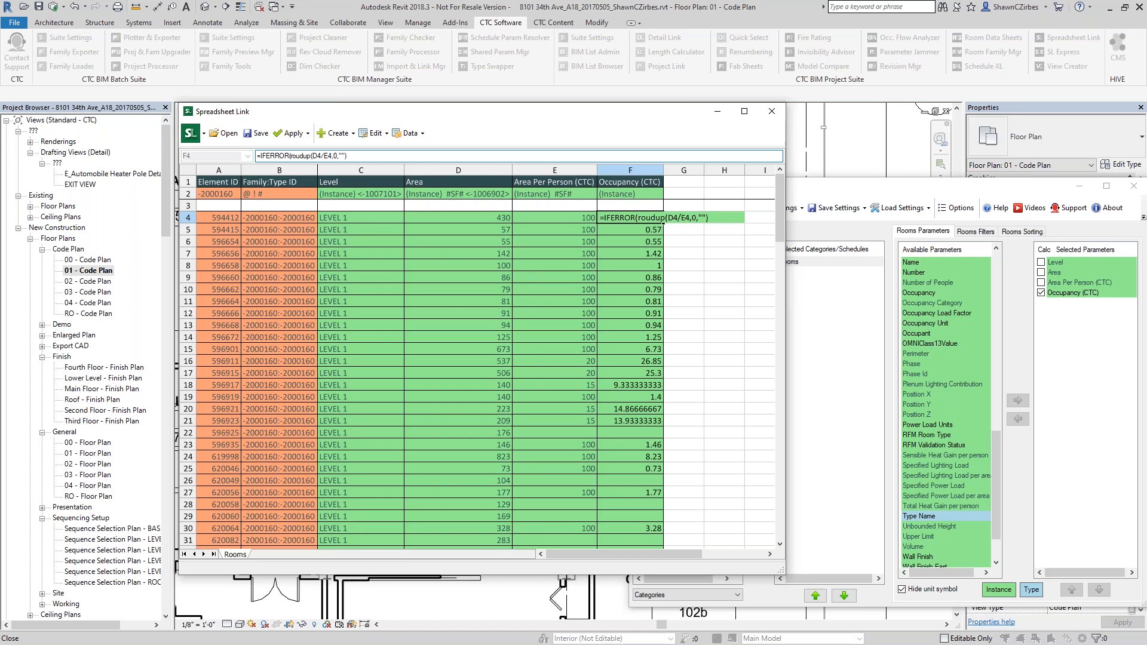
pyautogui.doubleClick(293, 157)
pyautogui.doubleClick(313, 156)
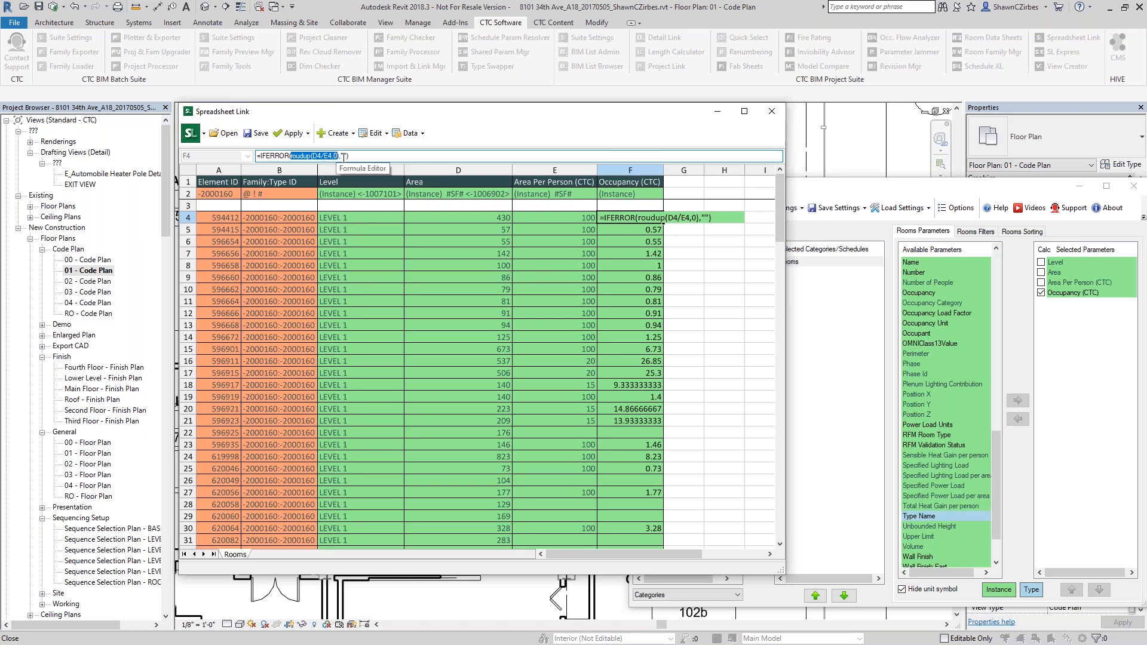
pyautogui.doubleClick(344, 157)
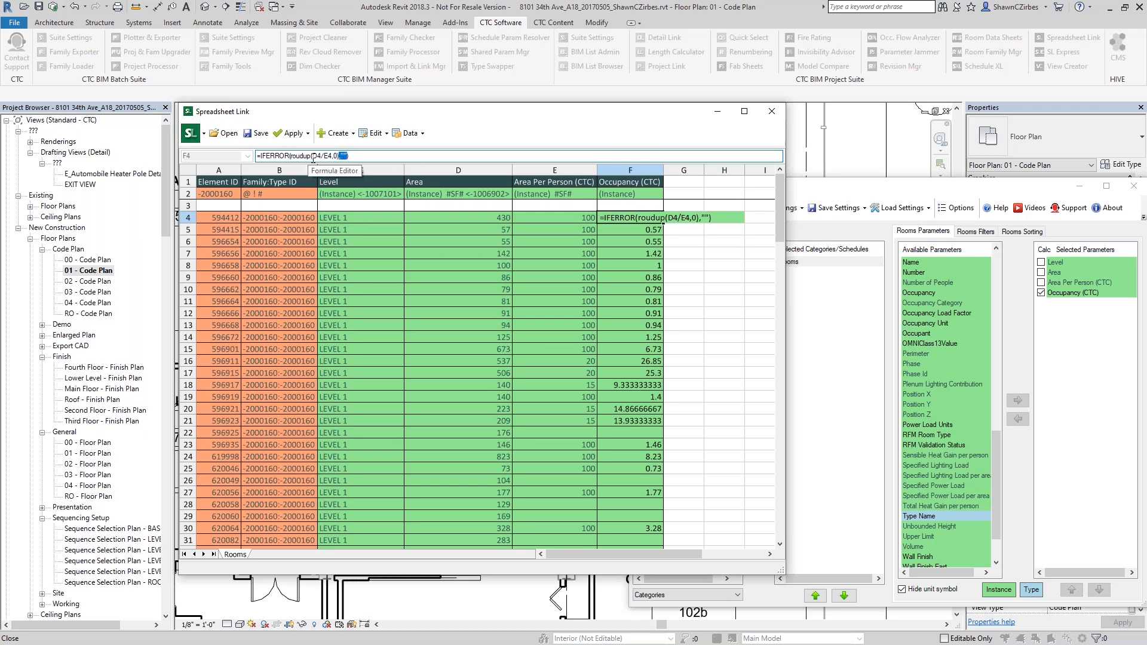
pyautogui.moveTo(318, 156); pyautogui.dragTo(327, 156)
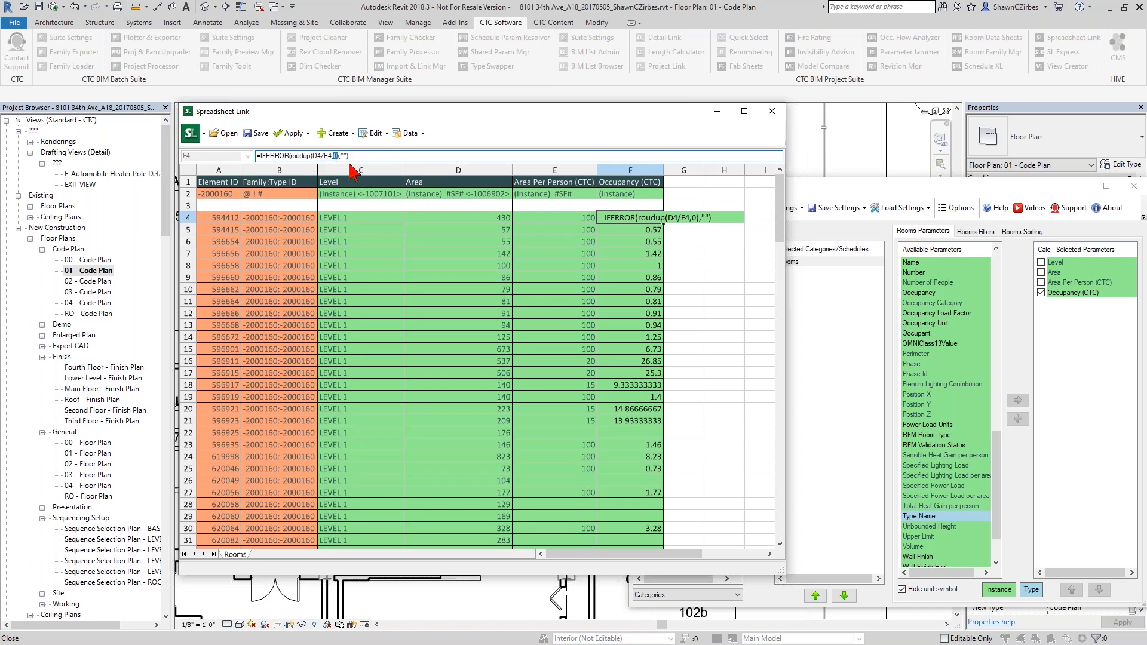
pyautogui.press('Return')
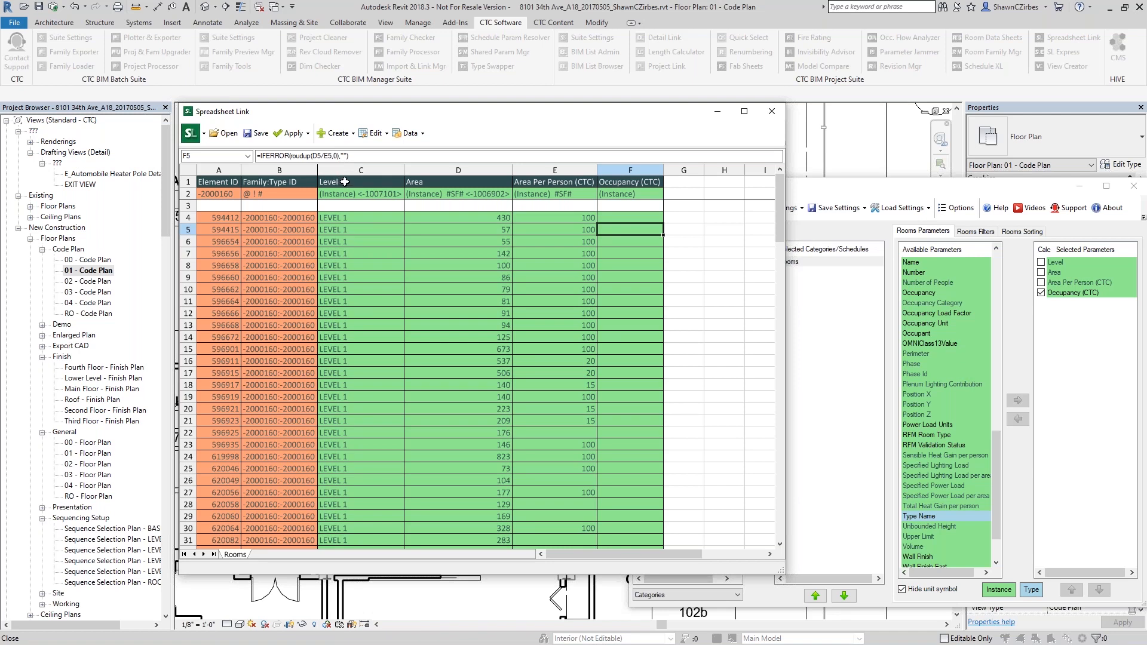
# Step: Correct the misspelled function name in F4 so the formula reads =IFERROR(ROUNDUP(D4/E4,0),"")
pyautogui.click(619, 218)
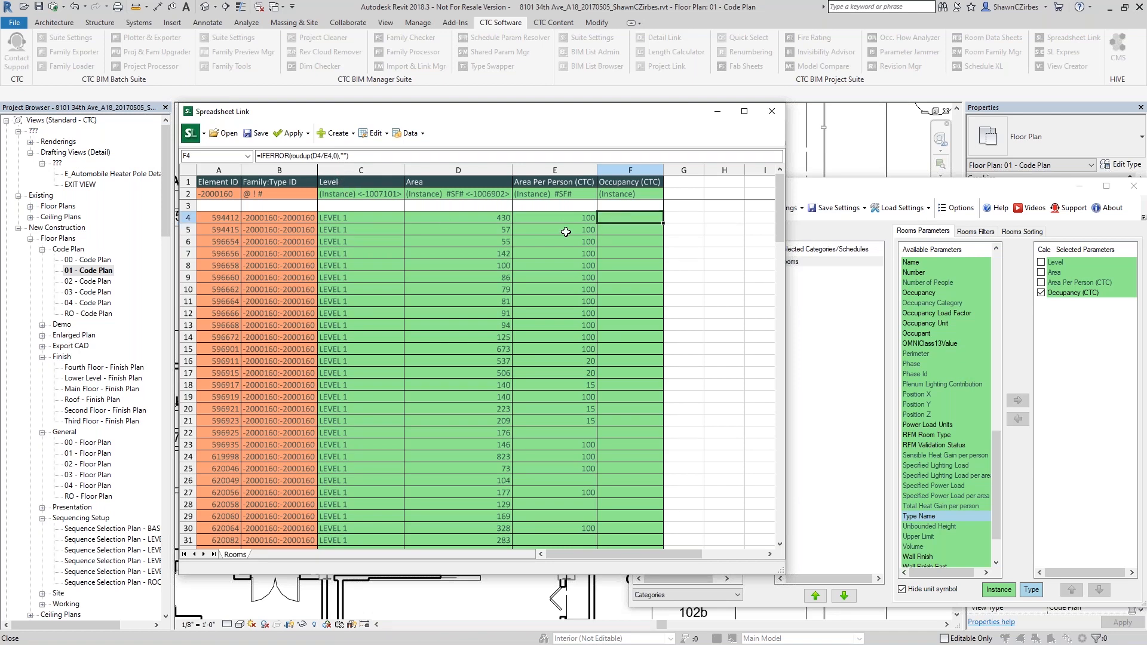
pyautogui.click(301, 155)
pyautogui.write('n')
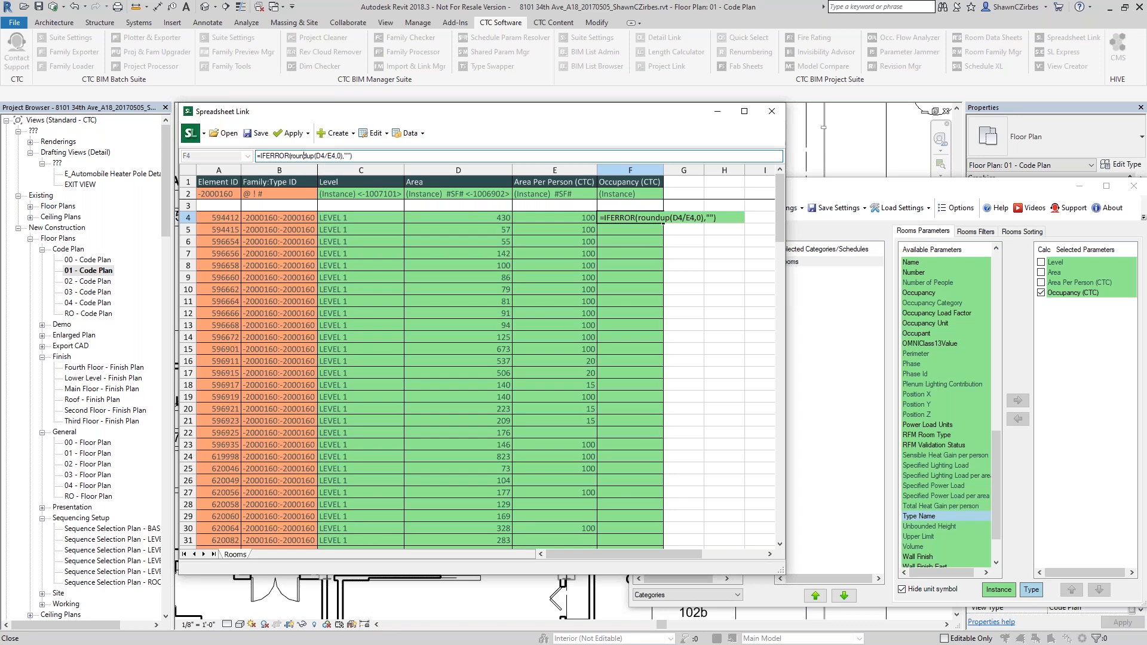
pyautogui.press('Return')
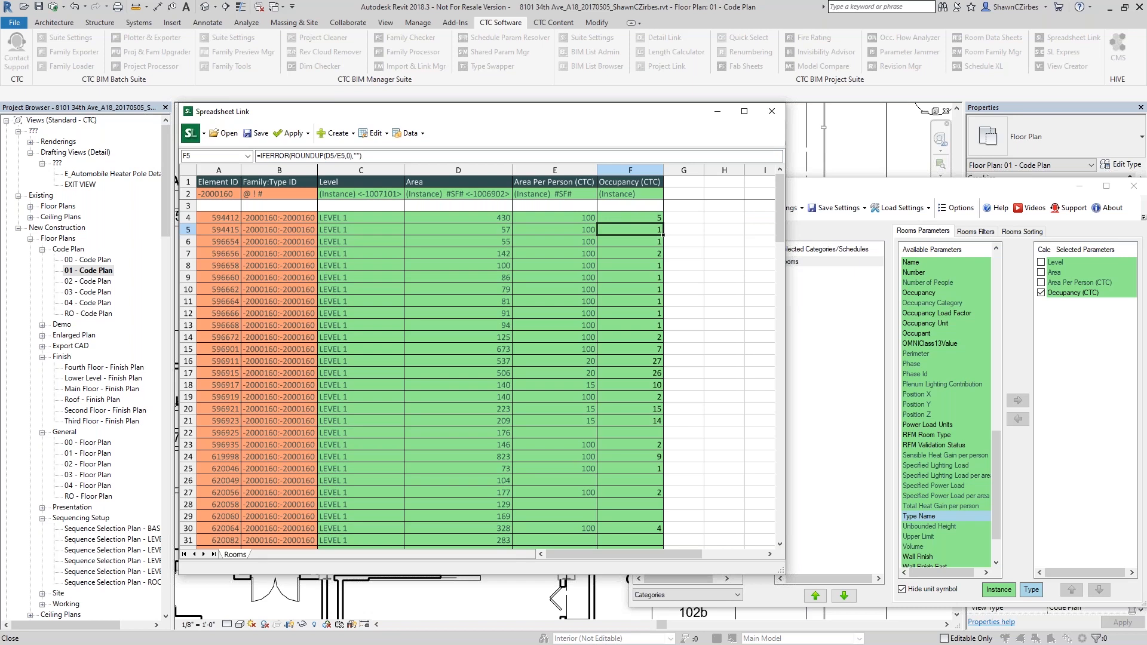
pyautogui.click(630, 218)
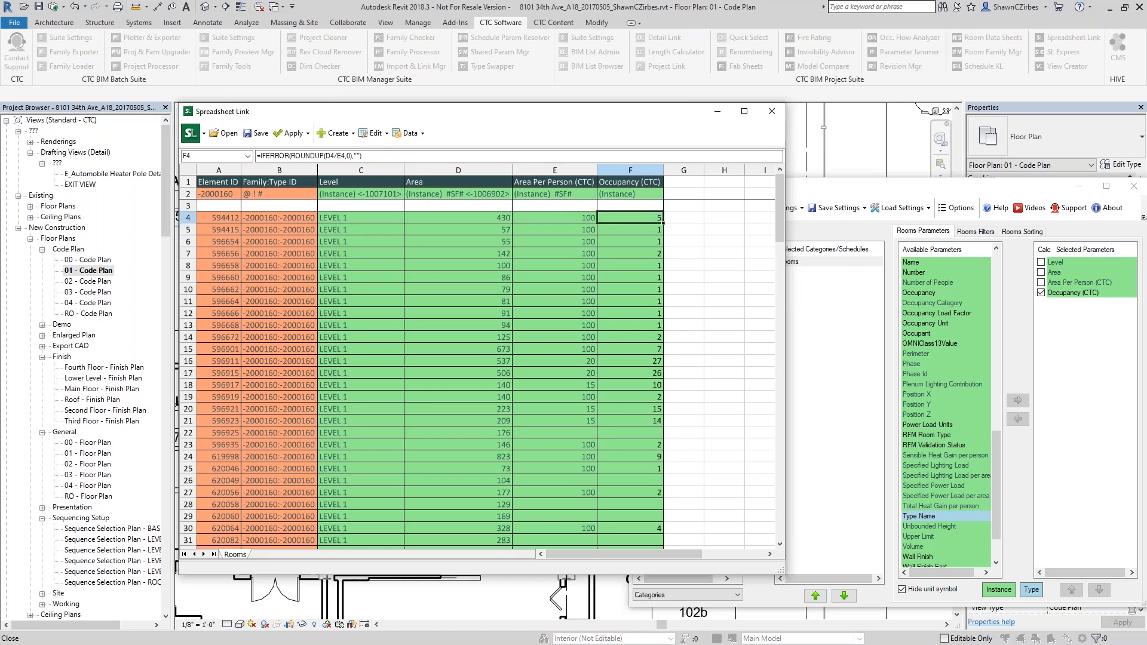
# Step: Go through the Occupancy (CTC) cells below F4 and check the row references in each ROUNDUP formula
pyautogui.press('Down')
pyautogui.press('Down')
pyautogui.press('Down')
pyautogui.press('Down')
pyautogui.press('Down')
pyautogui.press('Down')
pyautogui.press('Down')
pyautogui.press('Down')
pyautogui.press('Down')
pyautogui.press('Down')
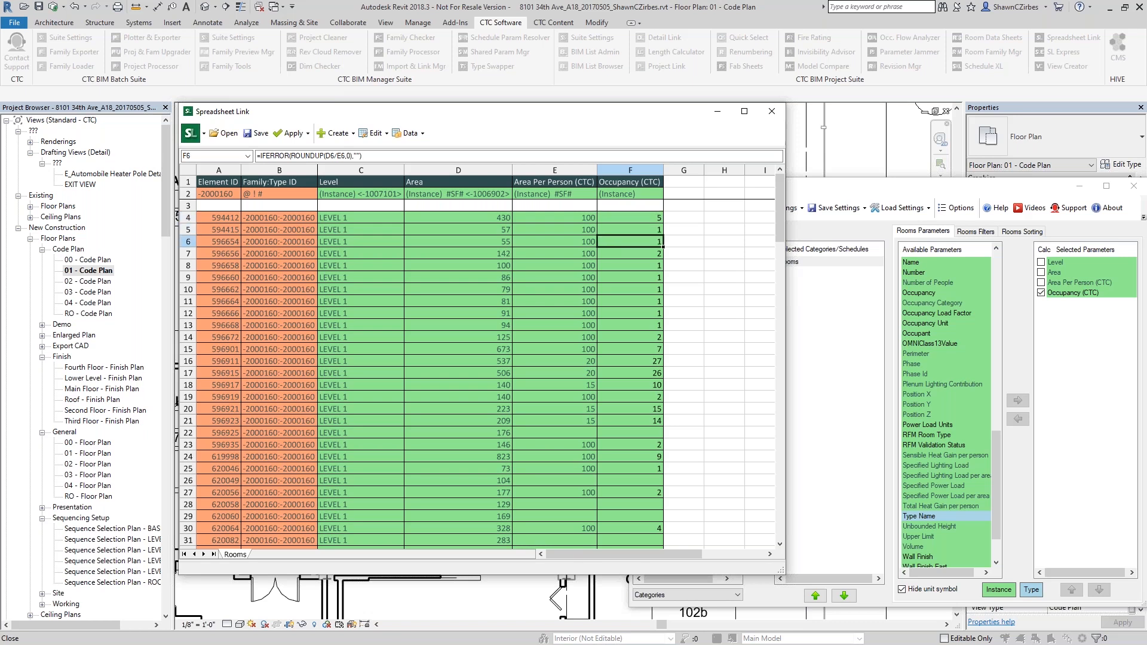
pyautogui.press('Down')
pyautogui.press('Down')
pyautogui.press('Down')
pyautogui.press('Down')
pyautogui.press('Down')
pyautogui.press('Down')
pyautogui.press('Down')
pyautogui.press('Down')
pyautogui.press('Down')
pyautogui.press('Down')
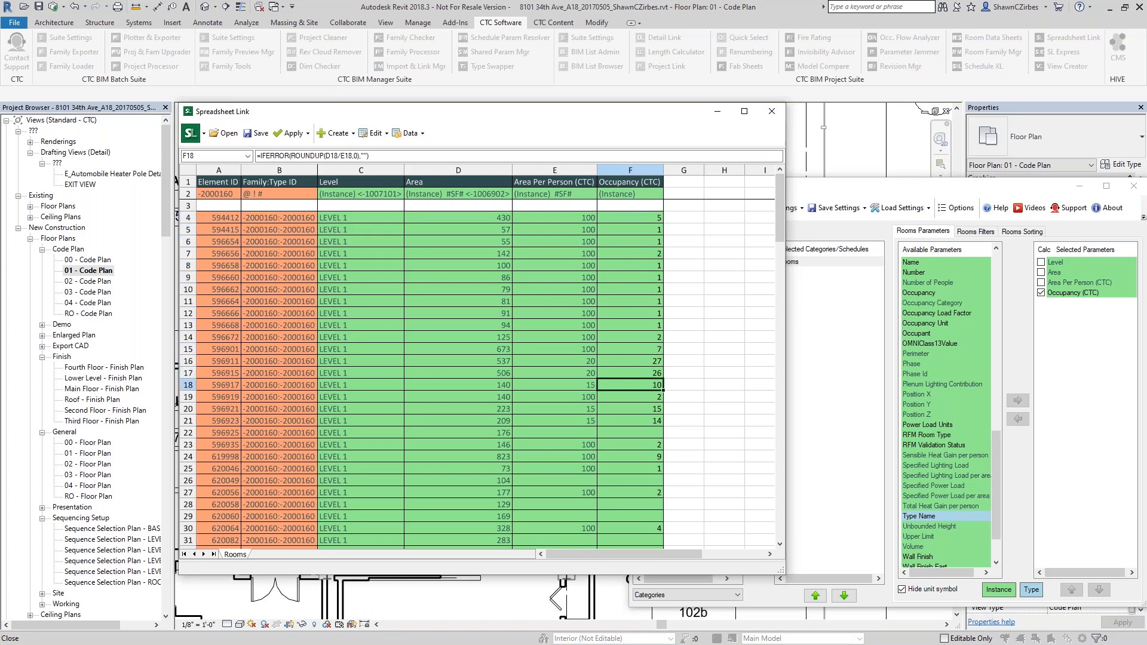
pyautogui.press('Up')
pyautogui.press('Up')
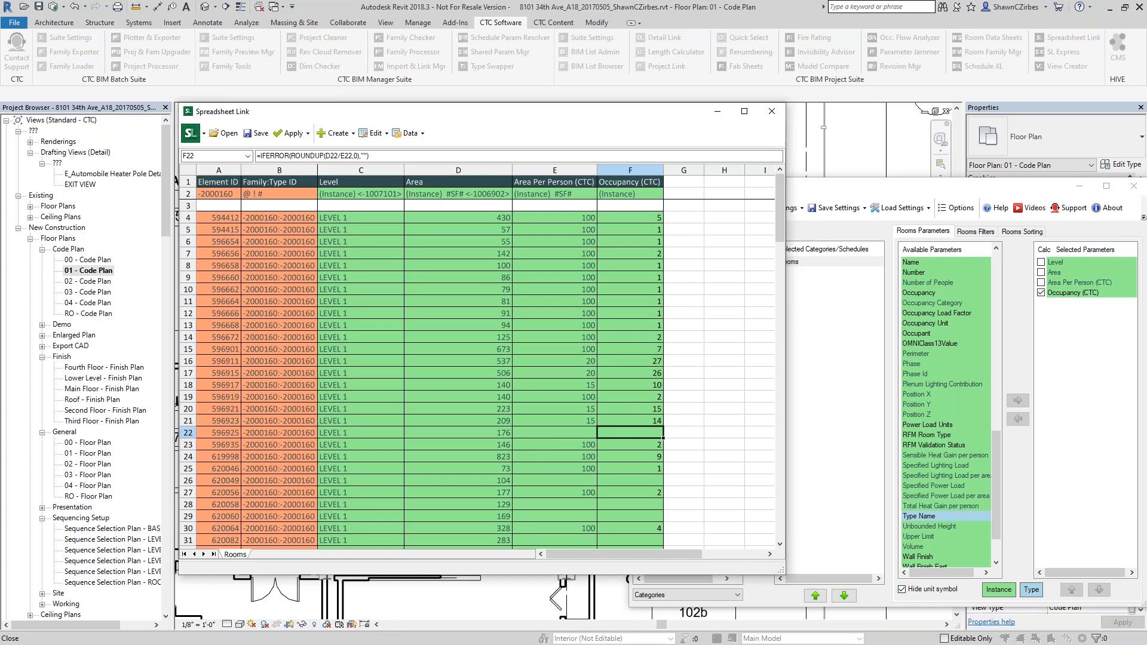
pyautogui.press('Down')
pyautogui.press('Down')
pyautogui.press('Down')
pyautogui.press('Down')
pyautogui.press('Up')
pyautogui.press('Up')
pyautogui.press('Up')
pyautogui.press('Up')
pyautogui.press('Up')
pyautogui.press('Up')
pyautogui.press('Up')
pyautogui.press('Up')
pyautogui.press('Up')
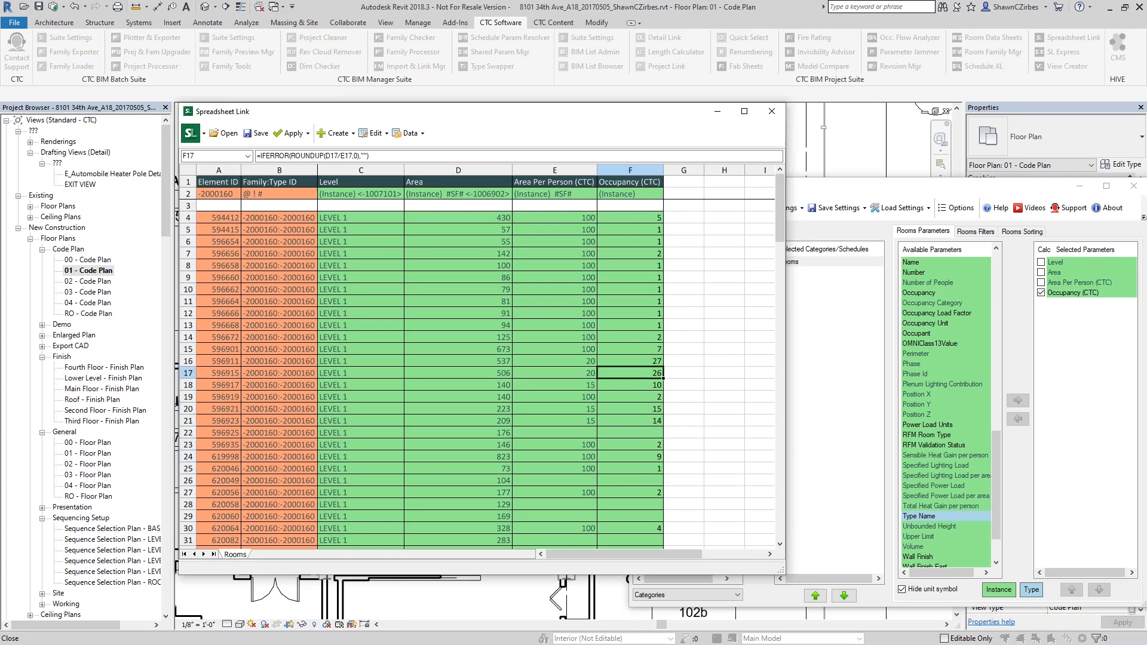
# Step: Inspect the ROUNDUP part of the F17 formula and the Apply options, moving the spreadsheet window to see the floor plan's room tags
pyautogui.moveTo(291, 156); pyautogui.dragTo(359, 158)
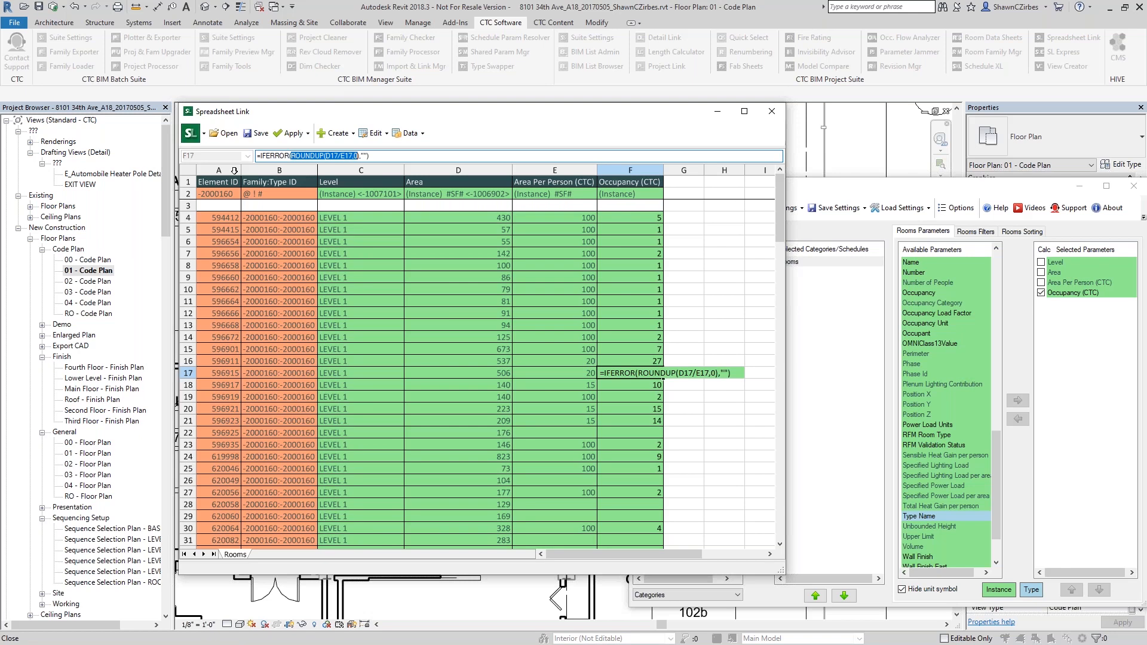
pyautogui.moveTo(621, 113); pyautogui.dragTo(634, 67)
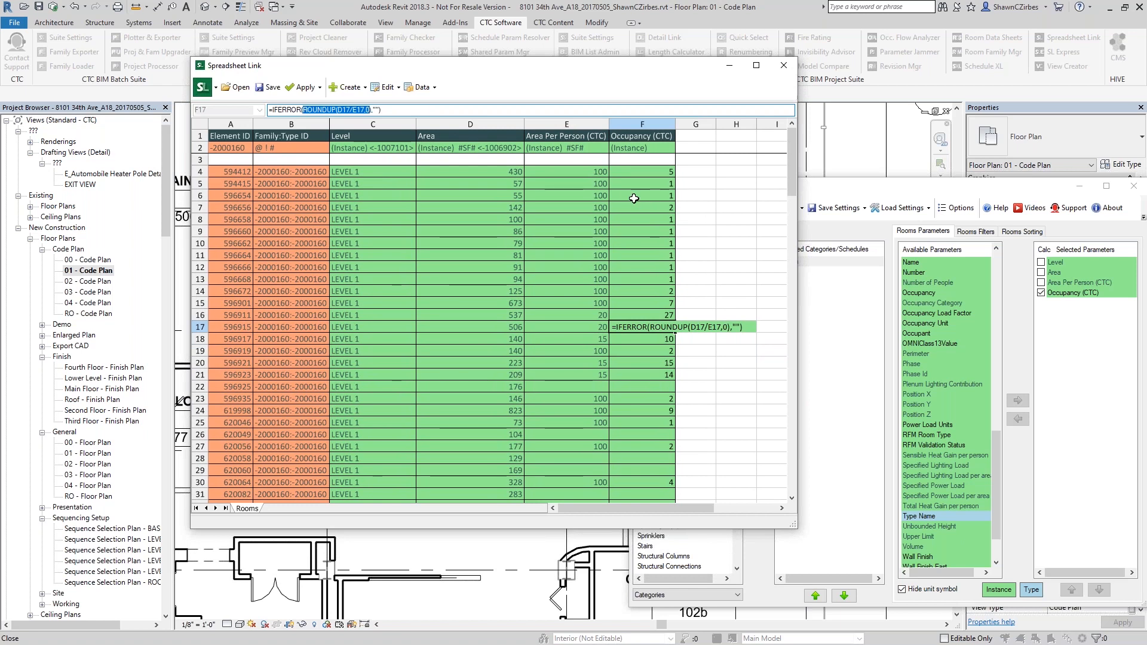
pyautogui.click(311, 87)
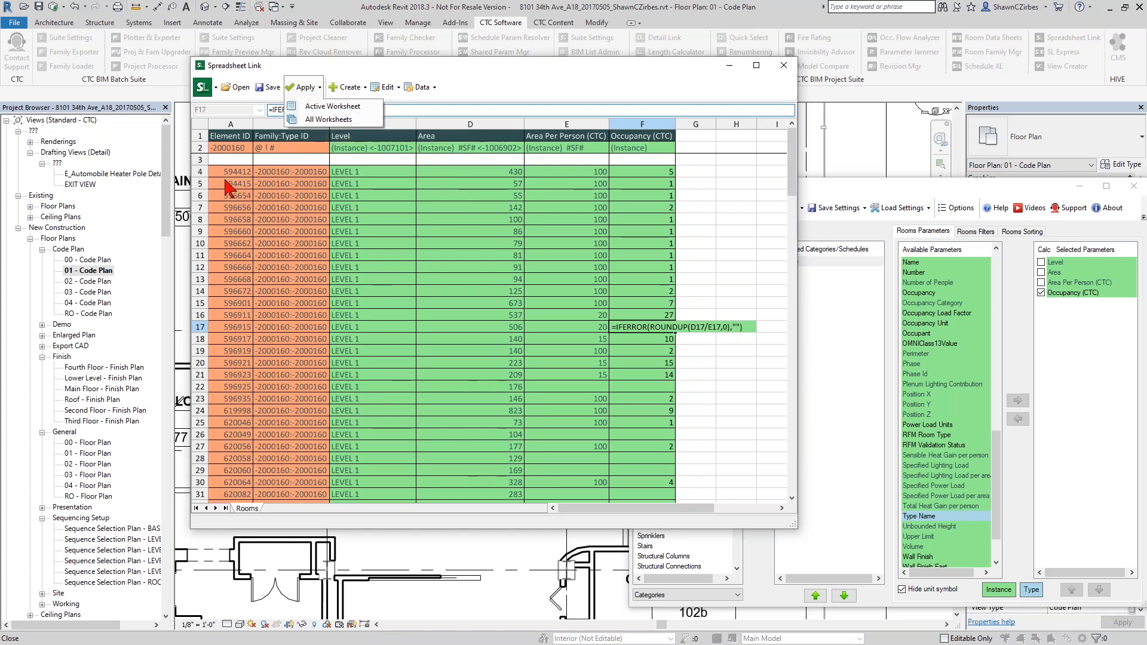
pyautogui.moveTo(489, 66); pyautogui.dragTo(796, 31)
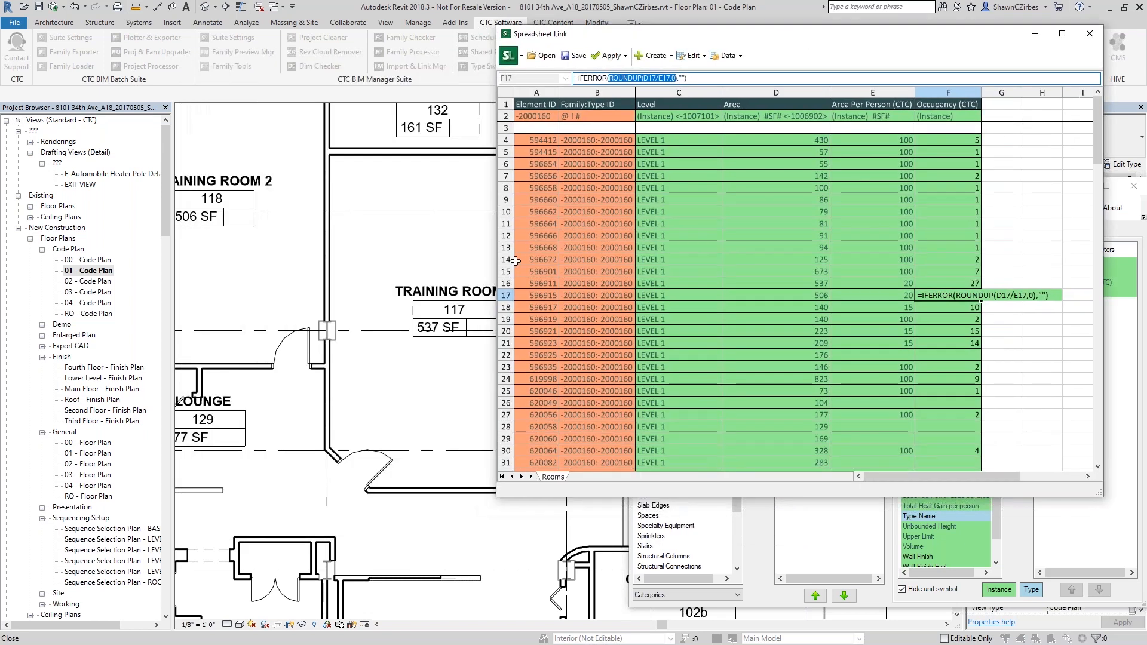
pyautogui.moveTo(906, 34); pyautogui.dragTo(565, 27)
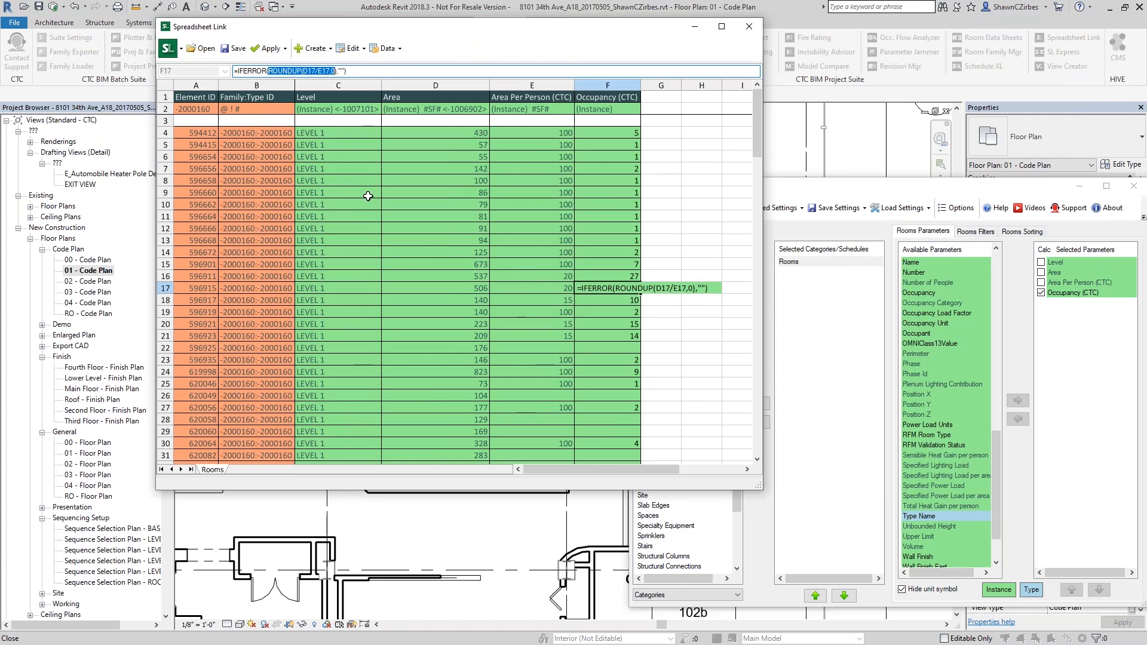
# Step: Cancel the edit of cell F17 and review the Occupancy (CTC) values of rooms on the other levels
pyautogui.click(340, 132)
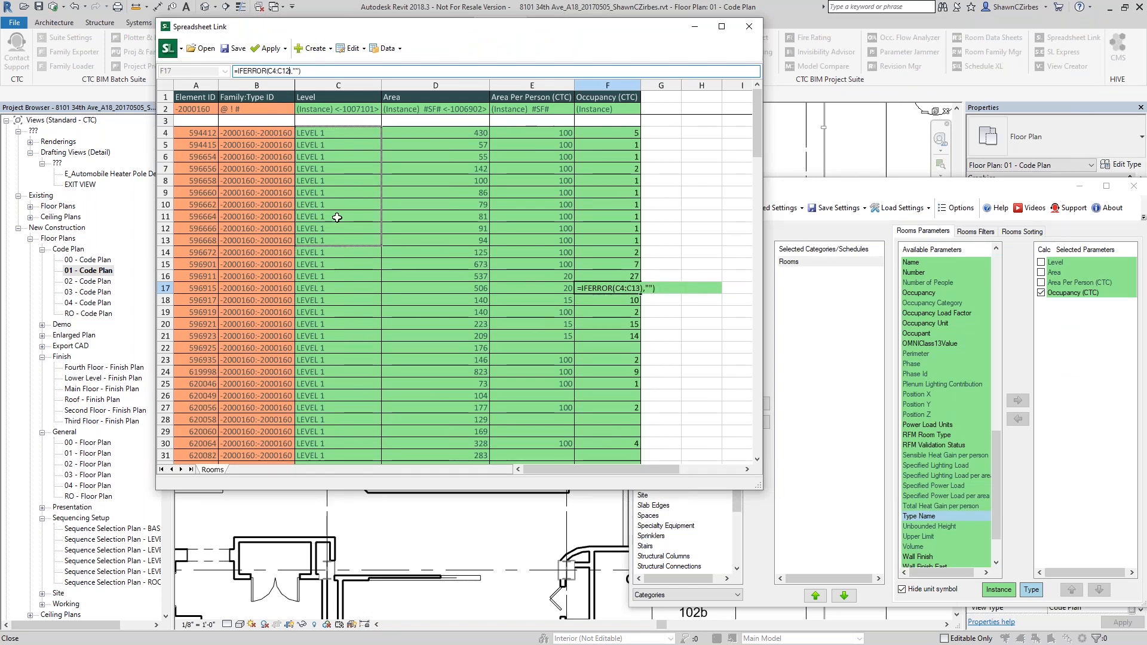
pyautogui.press('Escape')
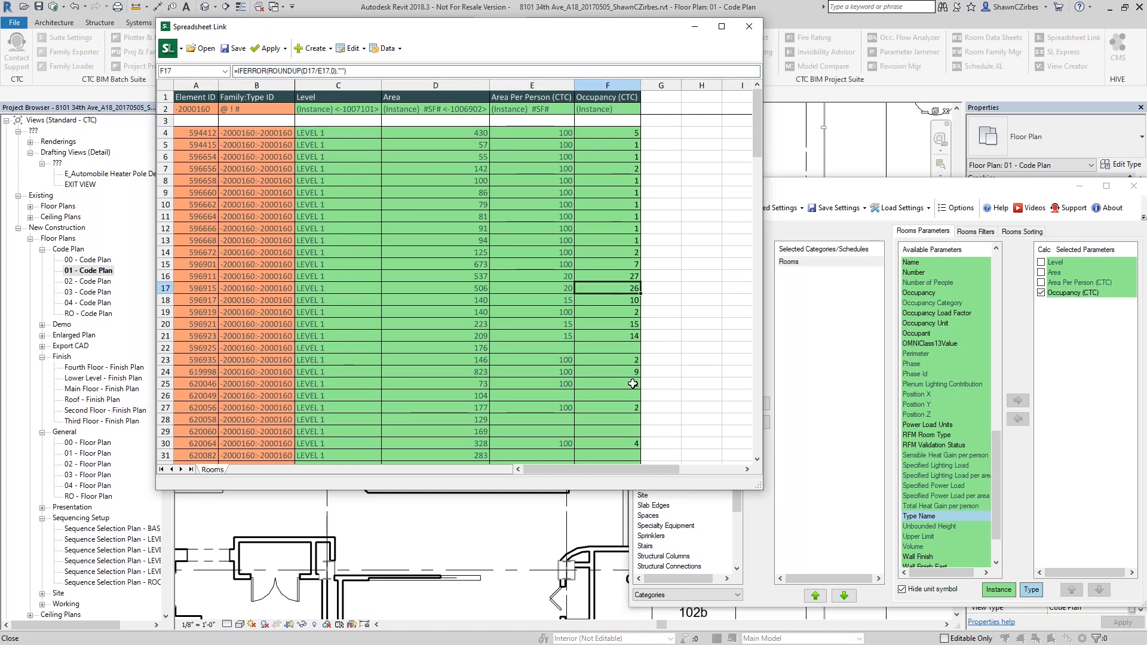
pyautogui.scroll(-18, 633, 385)
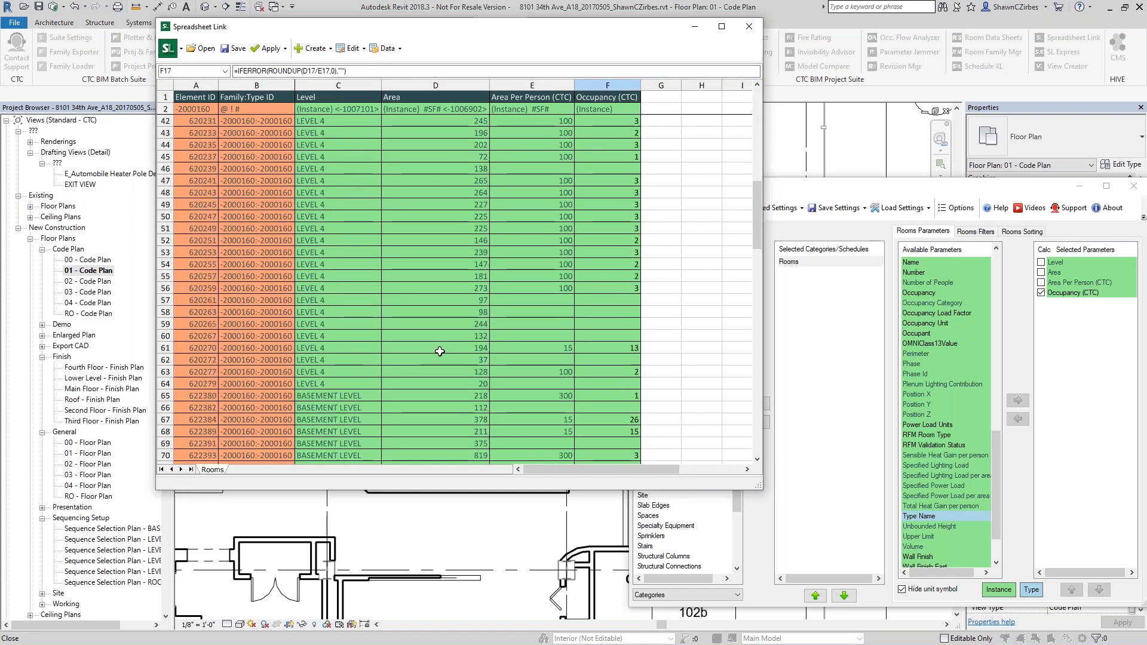
pyautogui.scroll(5, 329, 279)
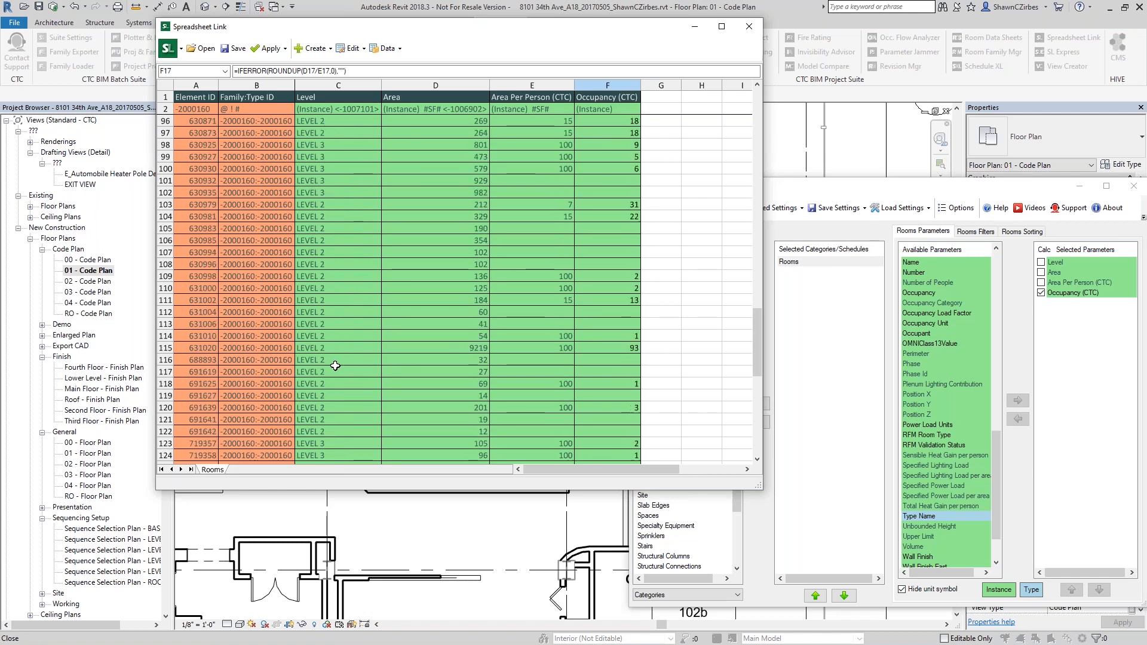
pyautogui.scroll(12, 329, 338)
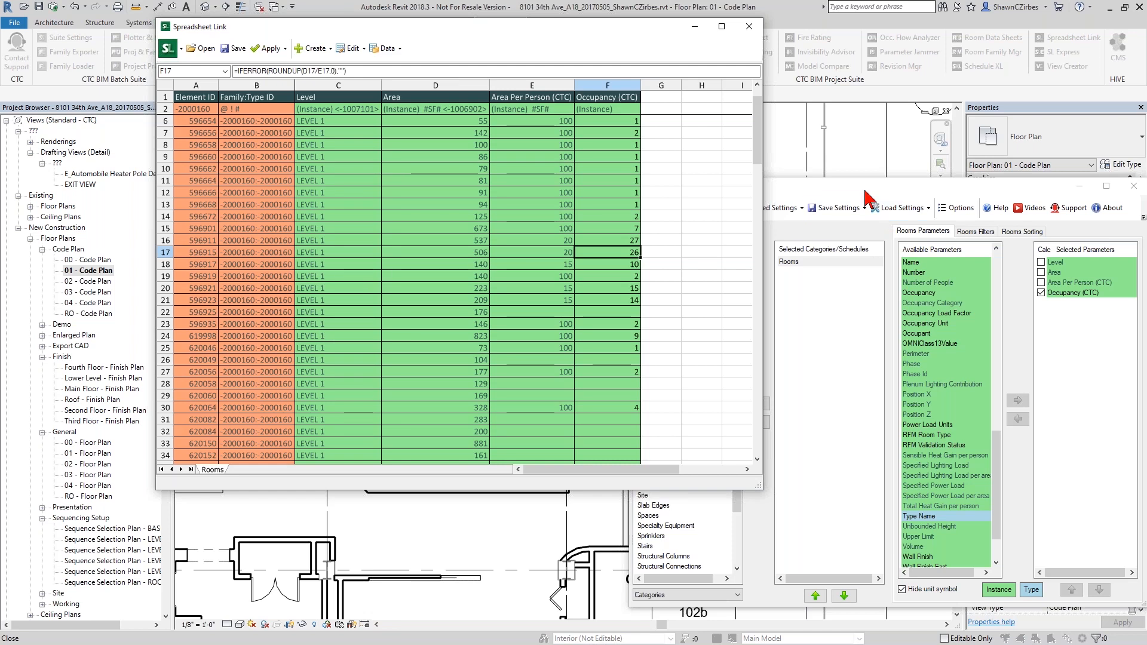
# Step: Save the Spreadsheet Link settings to a file named Plumbing Fixt Calculations on the Desktop
pyautogui.click(862, 212)
pyautogui.click(859, 210)
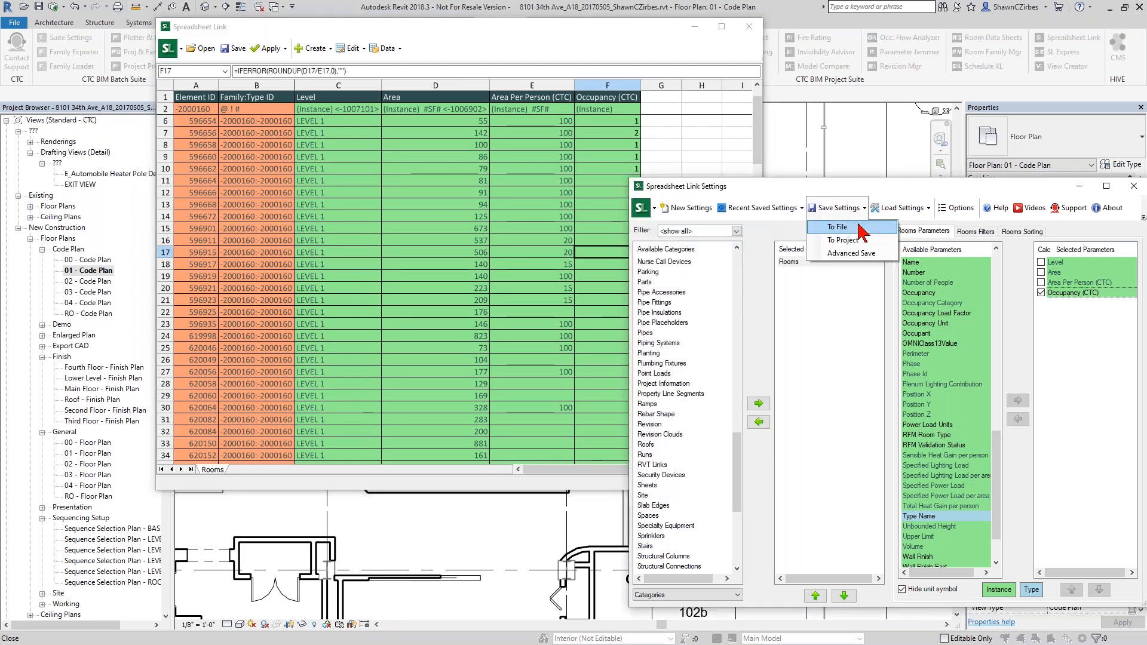
pyautogui.click(859, 227)
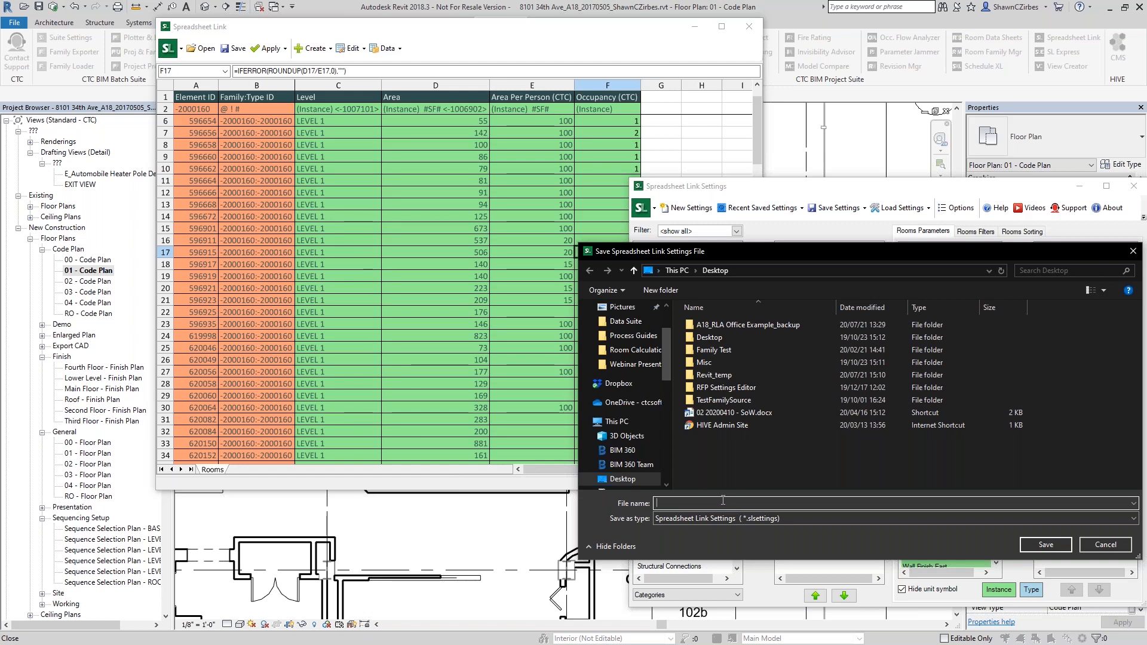
pyautogui.write('Room Caliculation')
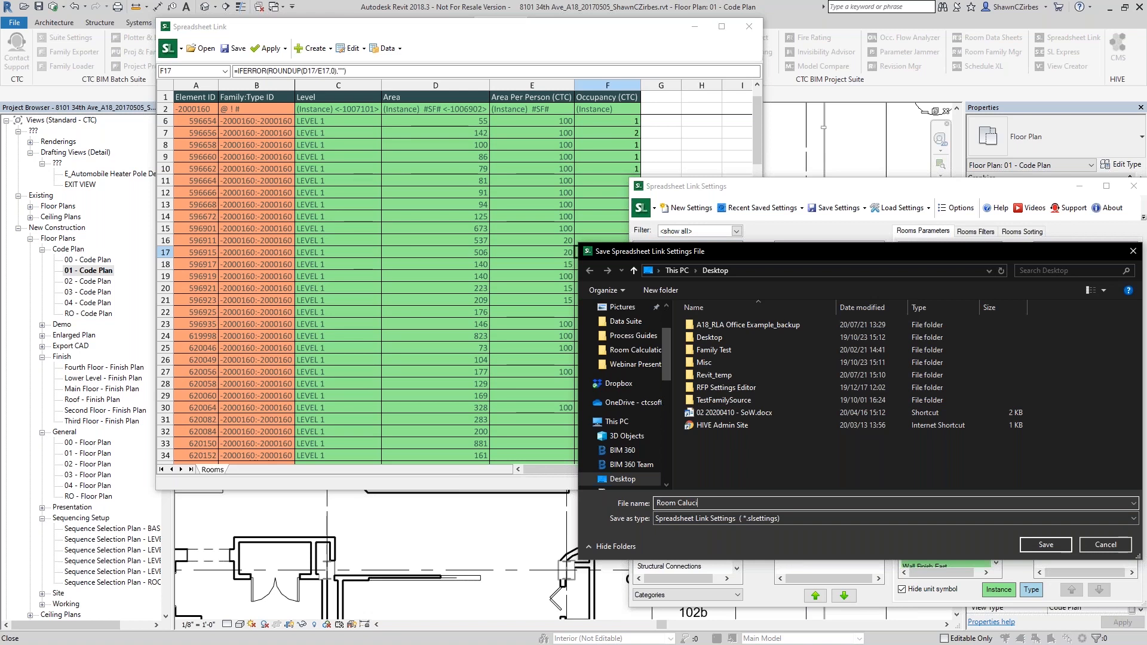
pyautogui.write('s')
pyautogui.hotkey('ctrl', 'a')
pyautogui.write('Plumbing Caxt Caluclation')
pyautogui.press('BackSpace')
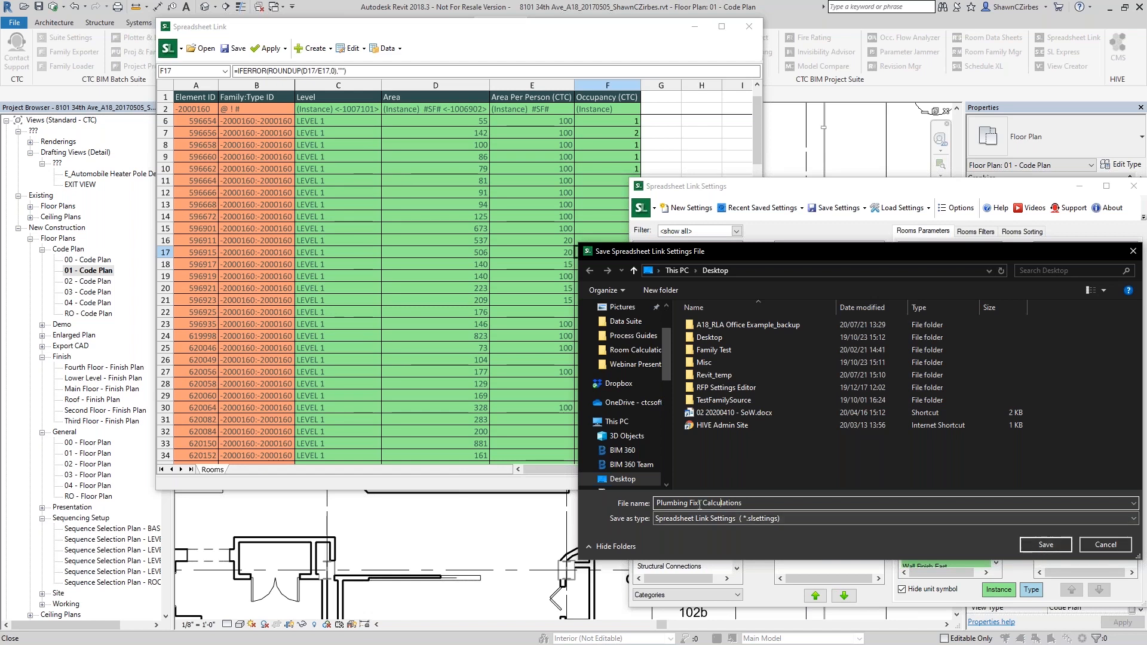
pyautogui.moveTo(746, 503); pyautogui.dragTo(656, 504)
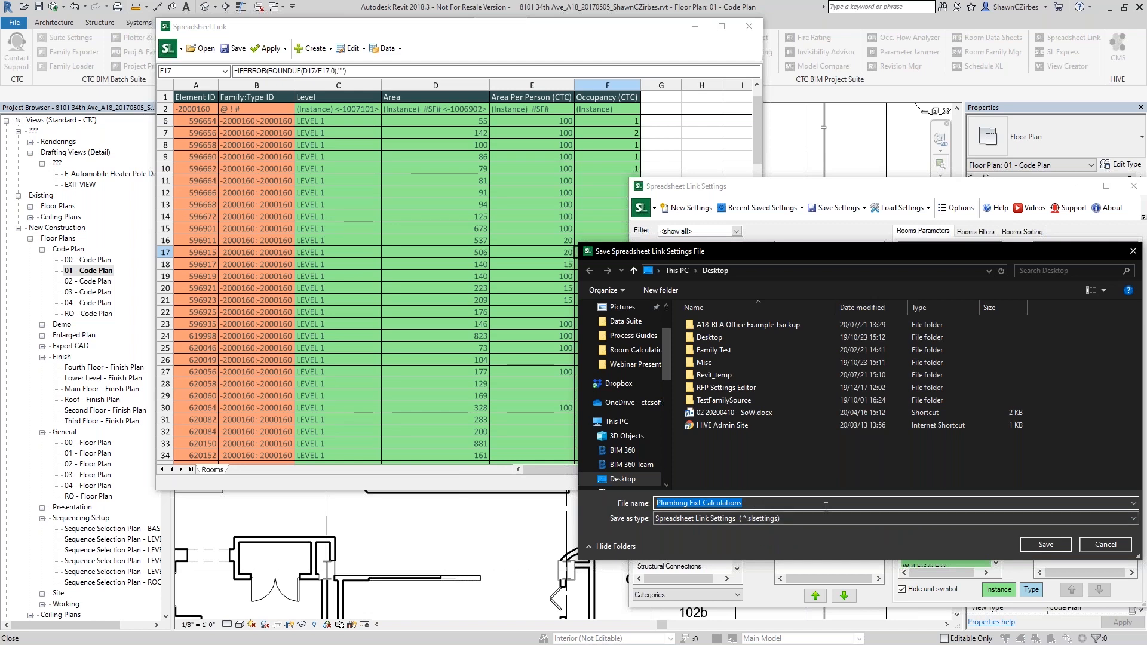
pyautogui.click(1029, 545)
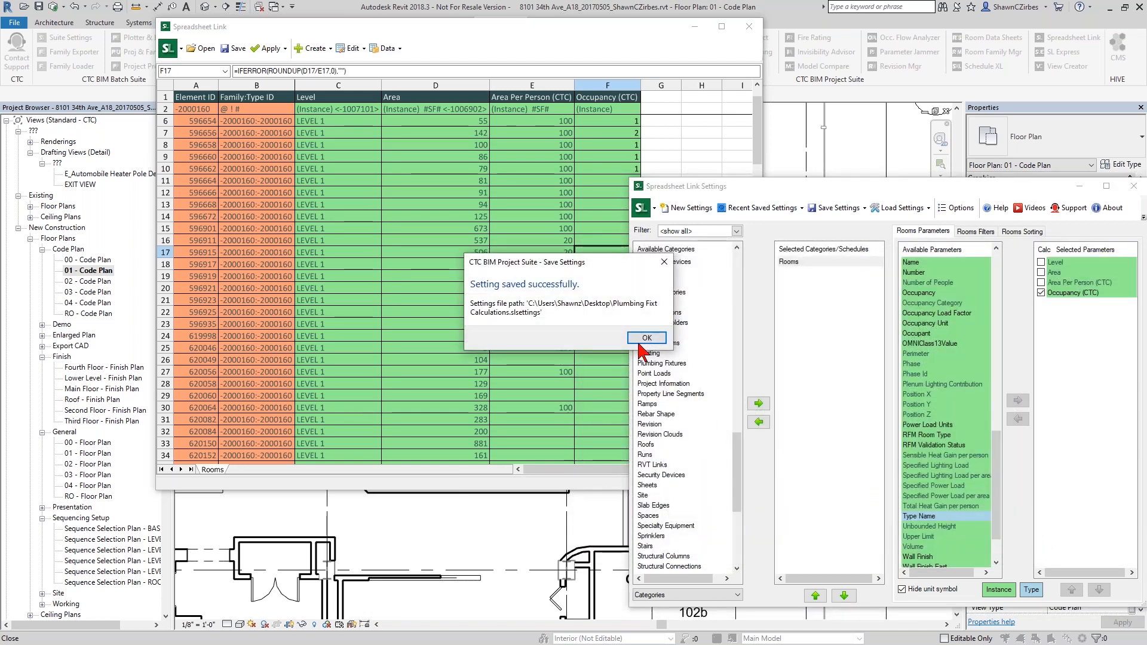
pyautogui.click(647, 338)
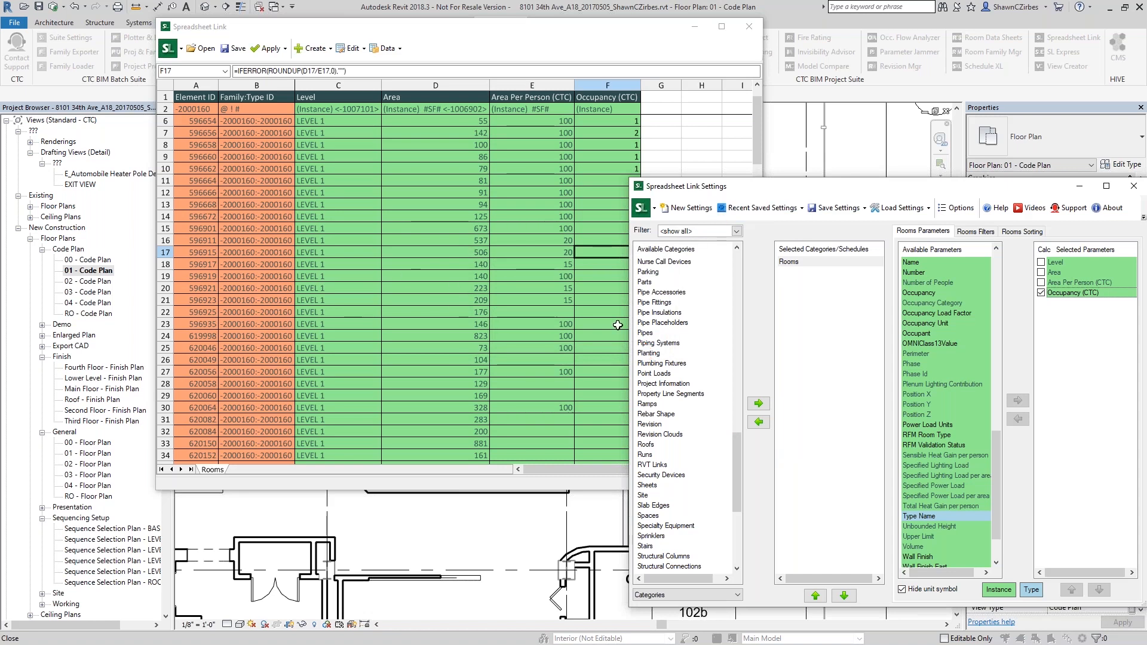
# Step: Close Spreadsheet Link and start it again with an empty spreadsheet and cleared settings
pyautogui.click(1133, 186)
pyautogui.click(598, 347)
pyautogui.click(1068, 38)
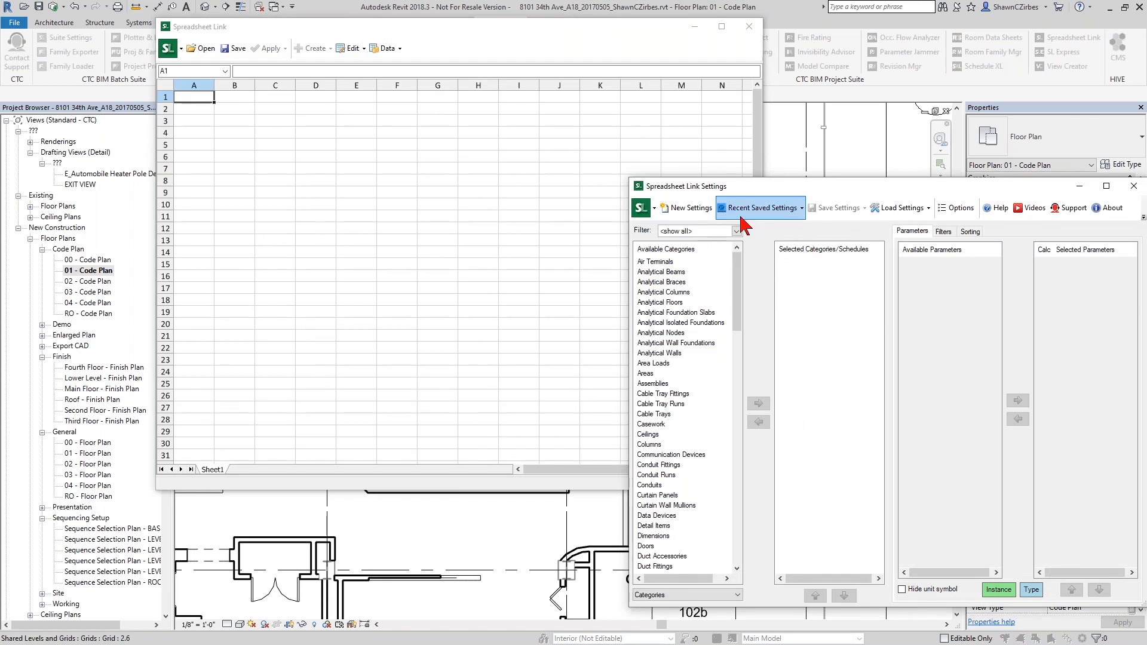
# Step: Open the Occupancy_PFixt Loads (Webinar1) workbook from the Spreadsheet Link > Room Calculations folder under !RET Demo\RET Settings
pyautogui.click(248, 120)
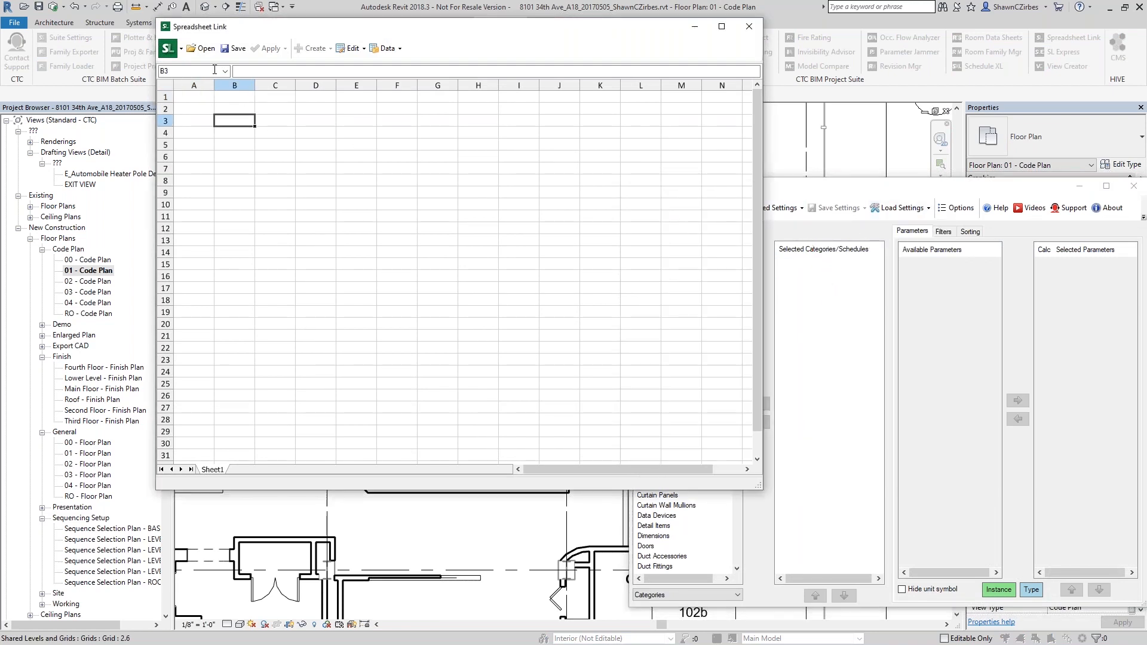
pyautogui.click(201, 47)
pyautogui.scroll(-3, 310, 311)
pyautogui.click(323, 369)
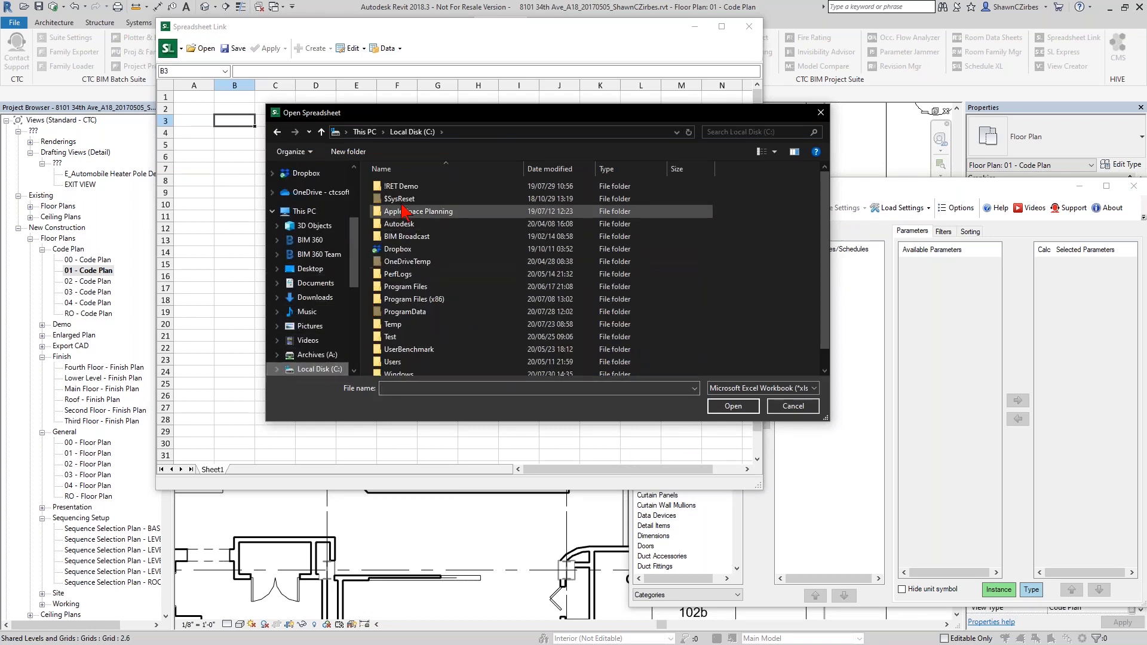
pyautogui.doubleClick(410, 198)
pyautogui.doubleClick(403, 237)
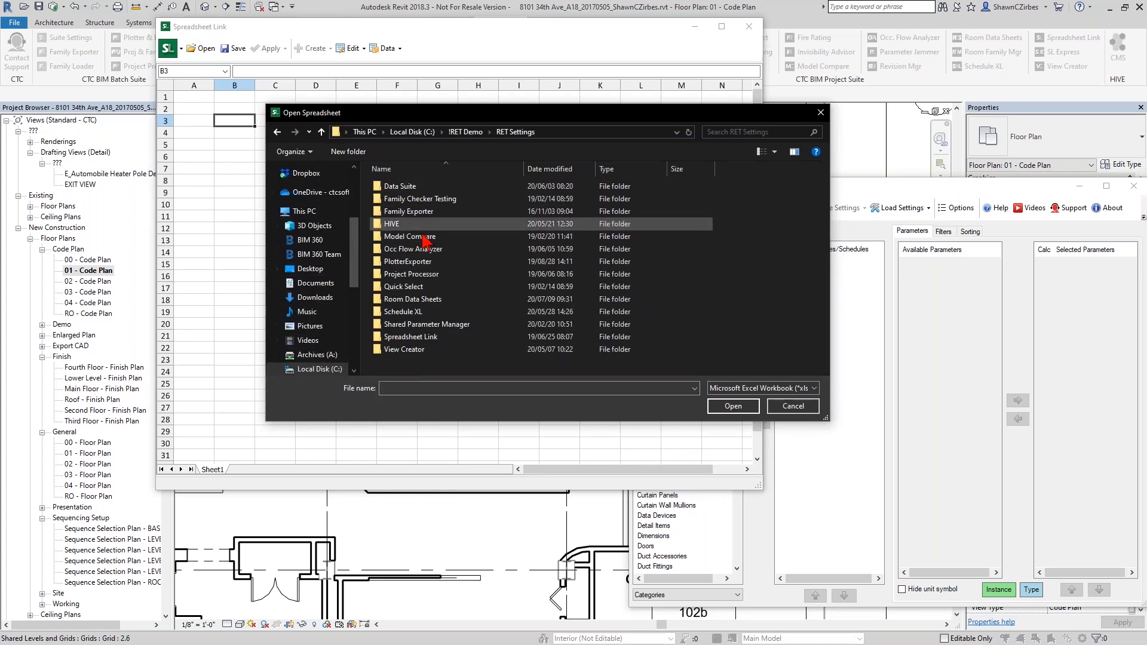
pyautogui.doubleClick(424, 338)
pyautogui.doubleClick(429, 351)
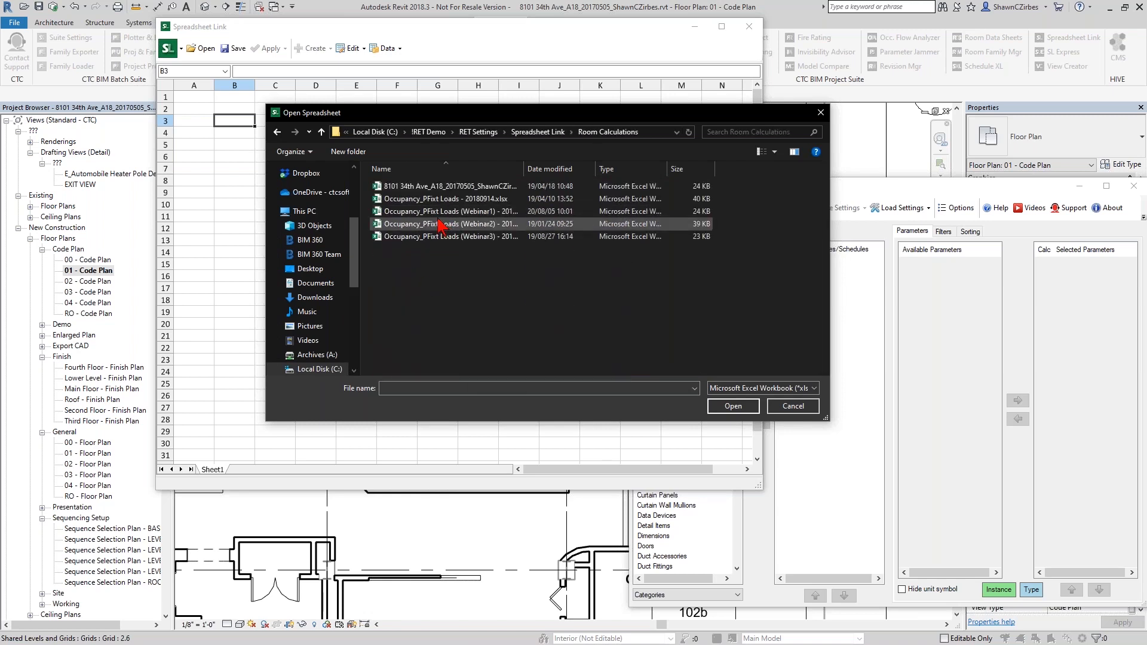
pyautogui.click(469, 213)
pyautogui.doubleClick(470, 212)
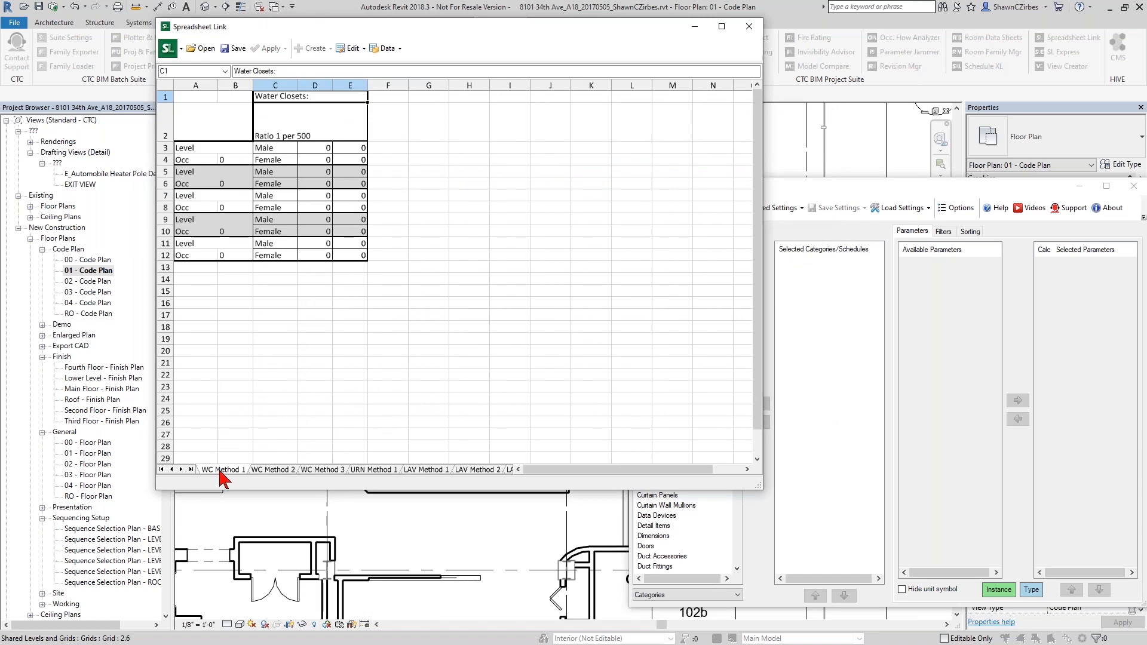
# Step: Widen the spreadsheet window and look through the WC, URN and LAV Method sheets, returning to WC Method 1
pyautogui.moveTo(765, 434); pyautogui.dragTo(1040, 434)
pyautogui.click(261, 470)
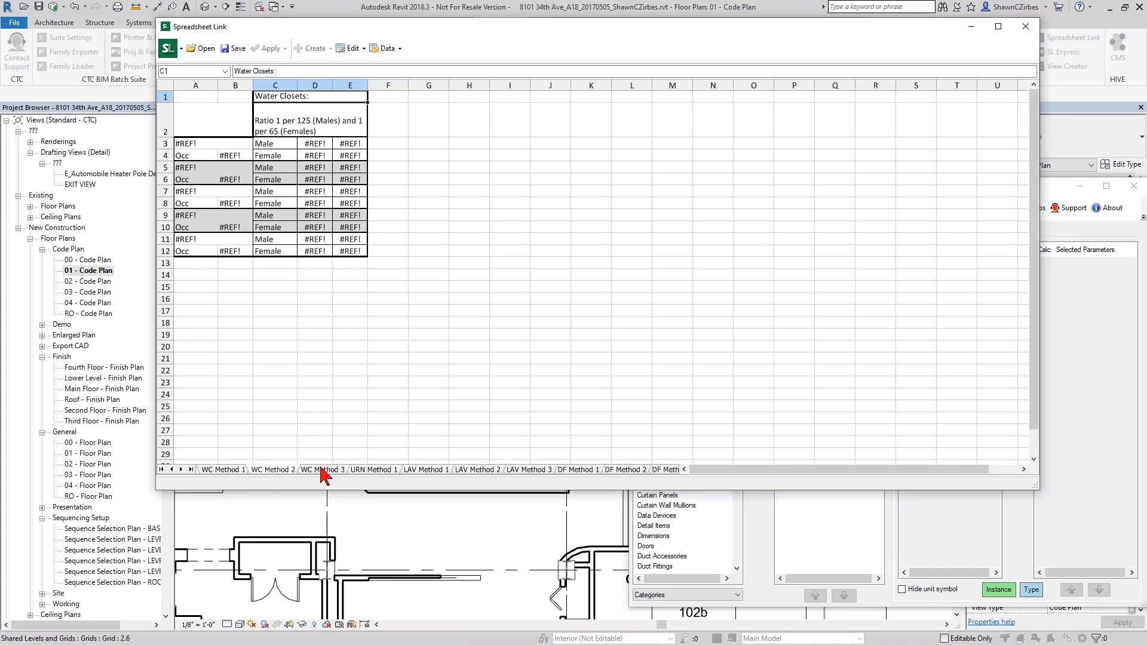
pyautogui.click(323, 469)
pyautogui.click(375, 469)
pyautogui.click(432, 470)
pyautogui.click(475, 470)
pyautogui.click(521, 470)
pyautogui.click(223, 470)
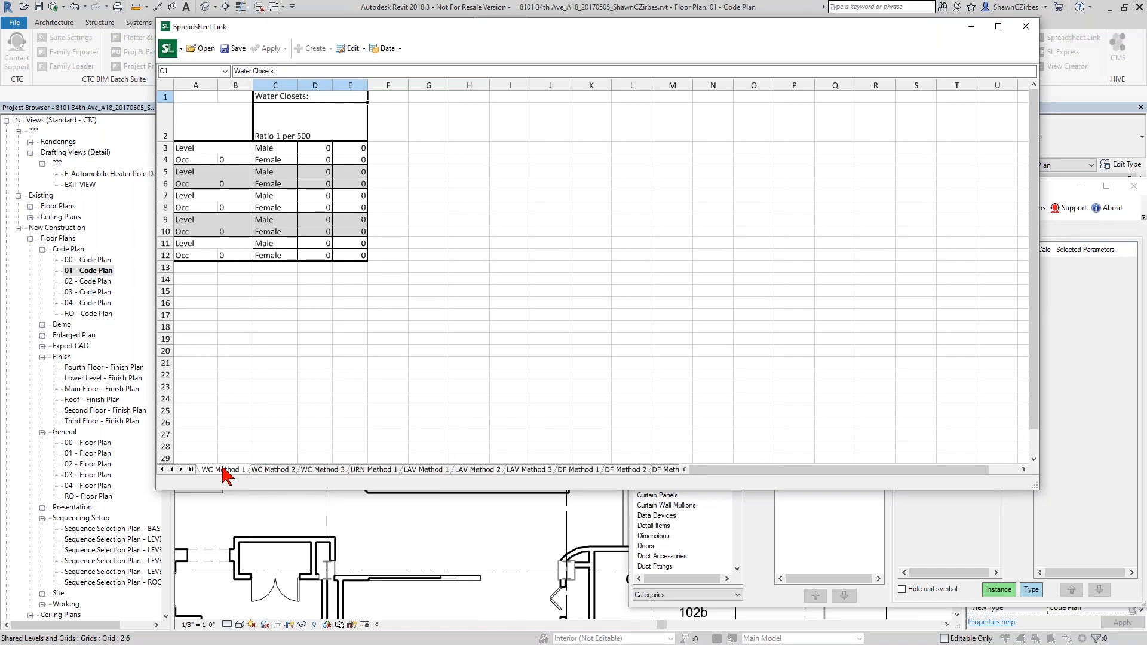
# Step: Examine the water closet table on WC Method 1 and its Level cells A3, A5, A7, A9 and A11
pyautogui.moveTo(196, 117); pyautogui.dragTo(332, 255)
pyautogui.click(297, 289)
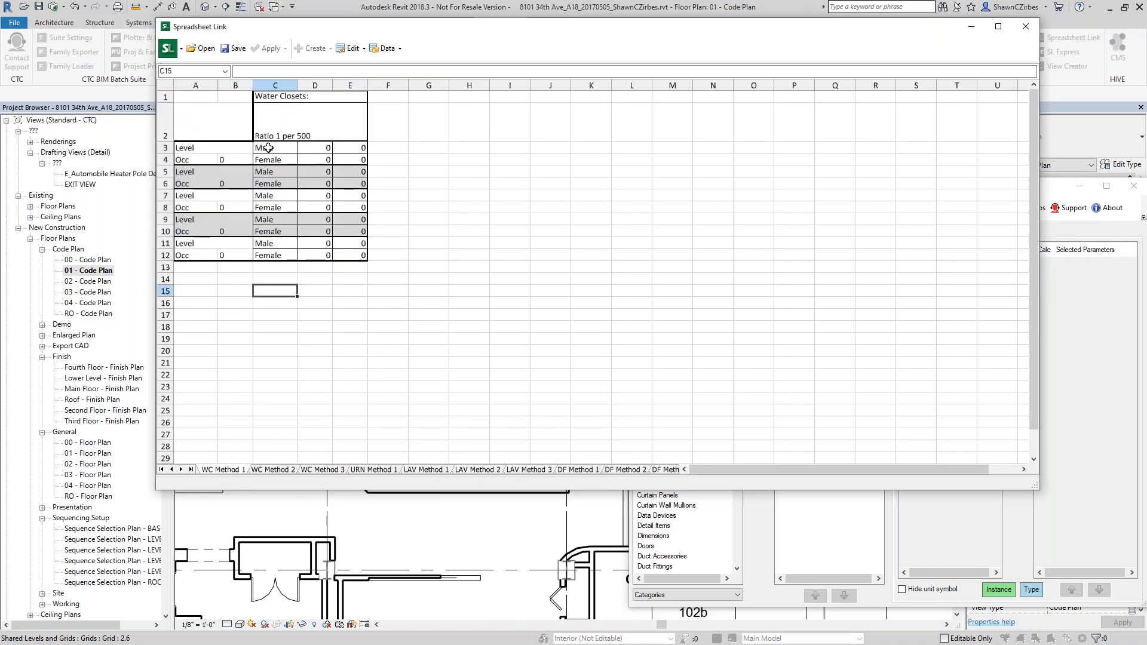
pyautogui.click(210, 150)
pyautogui.click(204, 174)
pyautogui.click(206, 196)
pyautogui.click(209, 220)
pyautogui.click(212, 242)
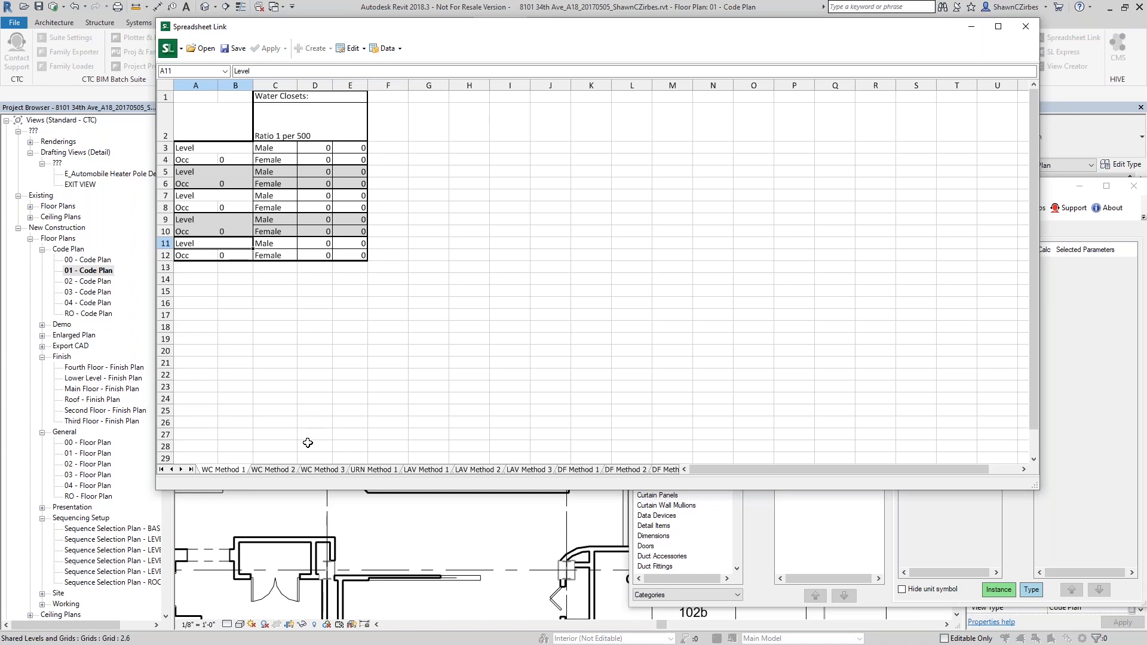
pyautogui.click(197, 149)
# Step: Enter trial occupancies on WC Method 1: 75 in cell B4 and 200 in cell B6
pyautogui.click(226, 160)
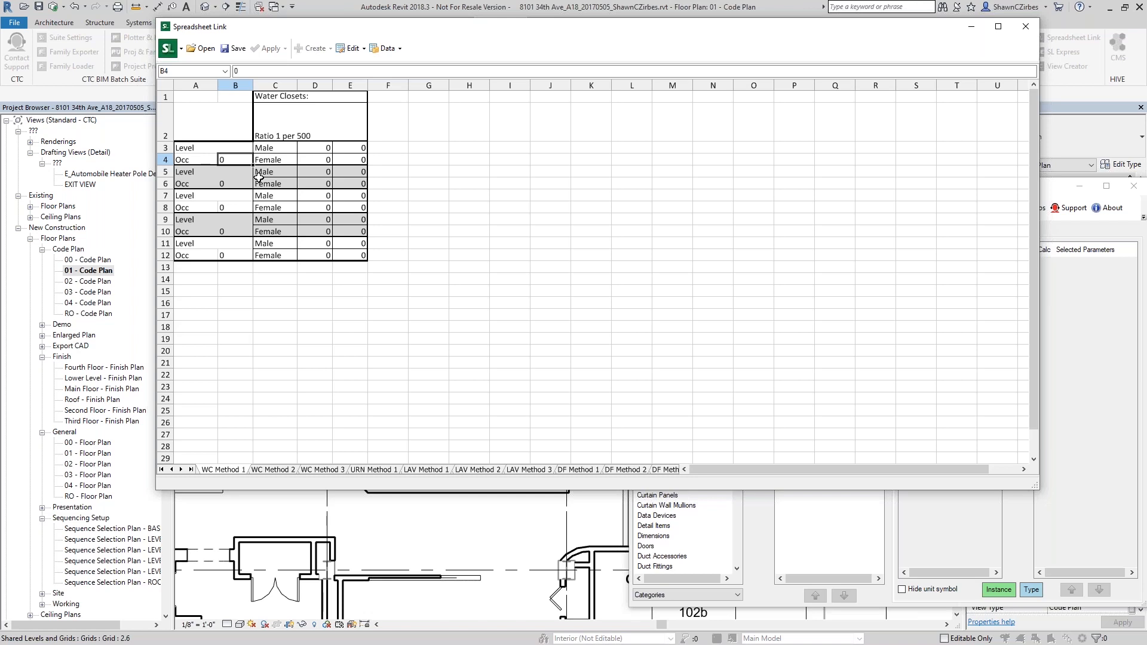
pyautogui.write('75')
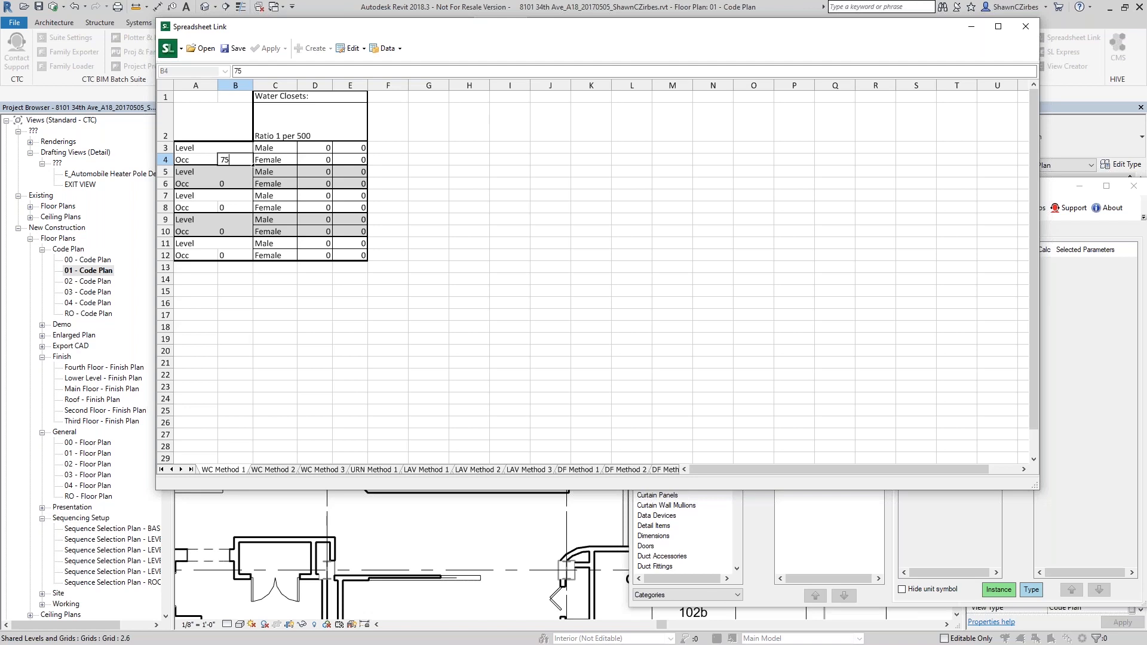
pyautogui.press('Return')
pyautogui.press('Return')
pyautogui.press('Right')
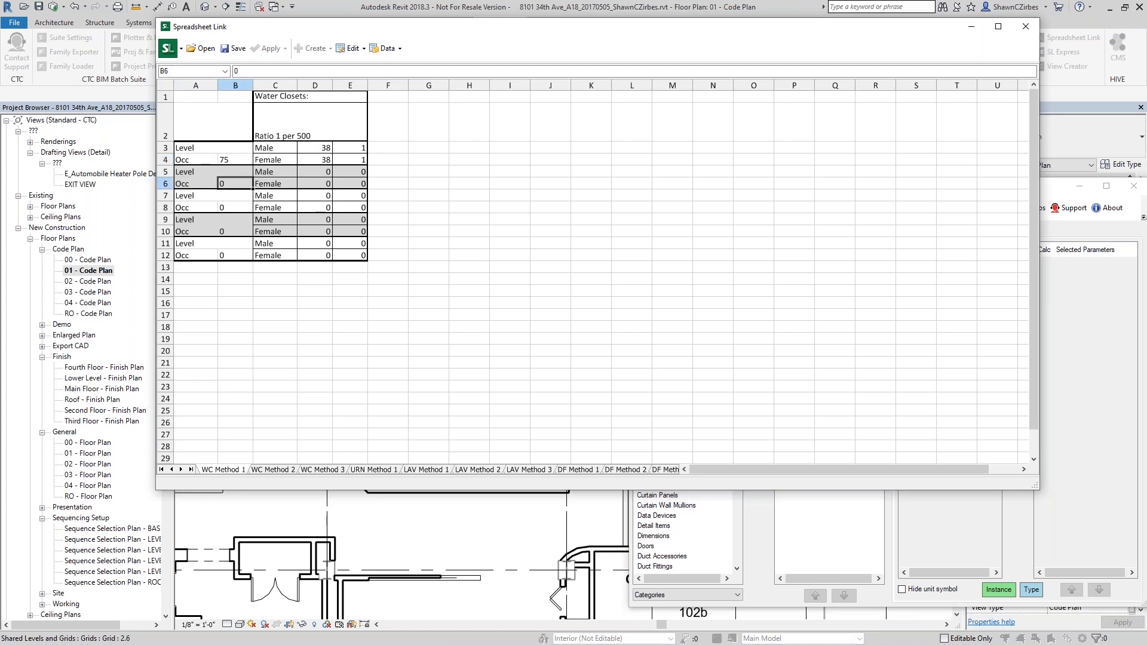
pyautogui.write('200')
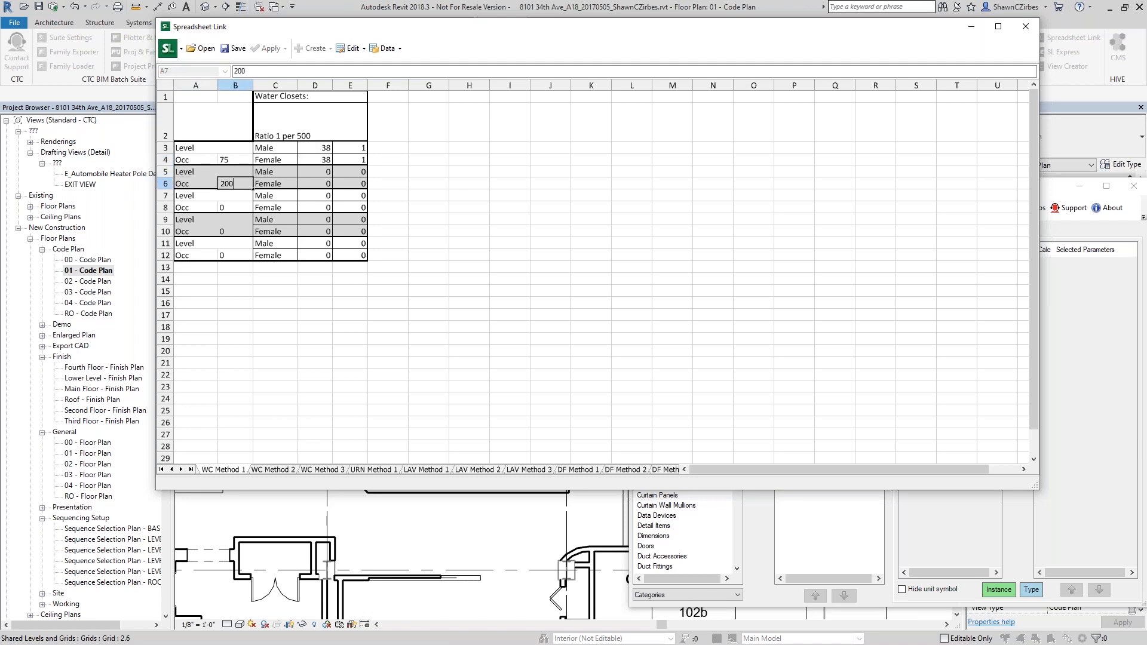
pyautogui.press('Return')
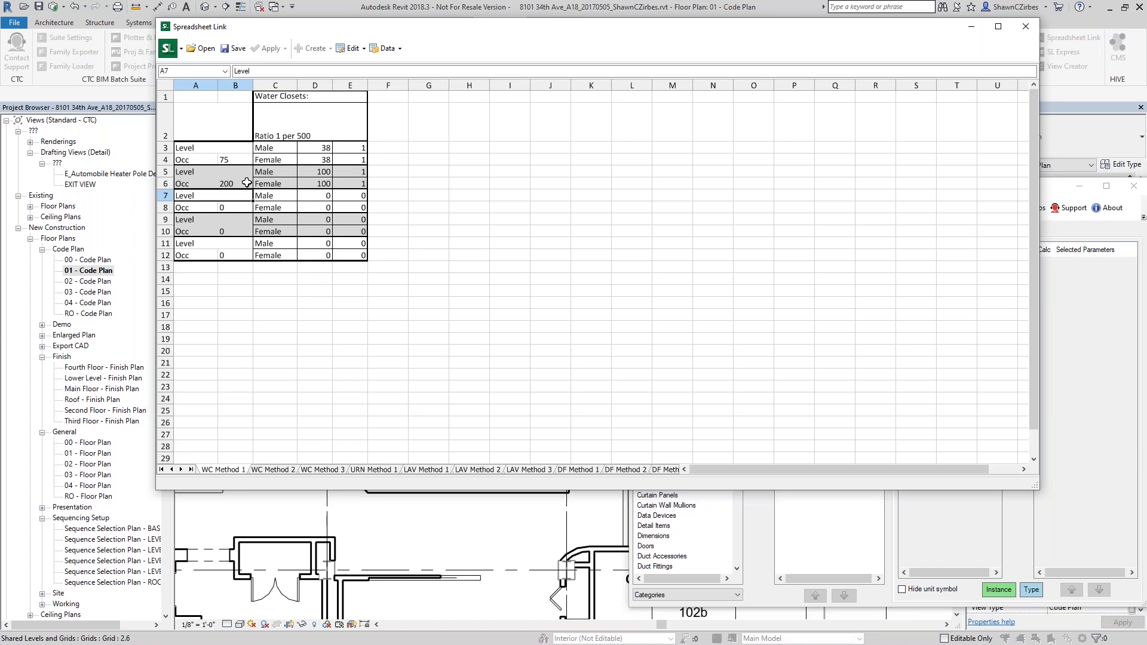
# Step: Inspect the formulas in D3 and E3 that split the B4 occupancy and calculate the male water closets
pyautogui.click(245, 160)
pyautogui.click(323, 147)
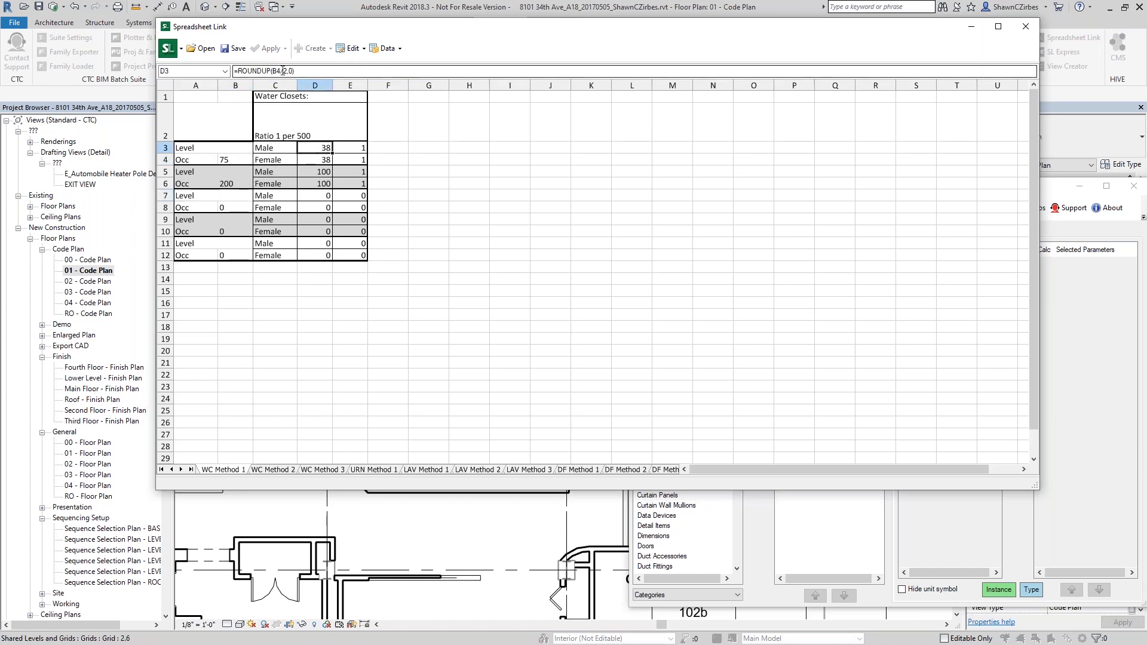
pyautogui.click(240, 157)
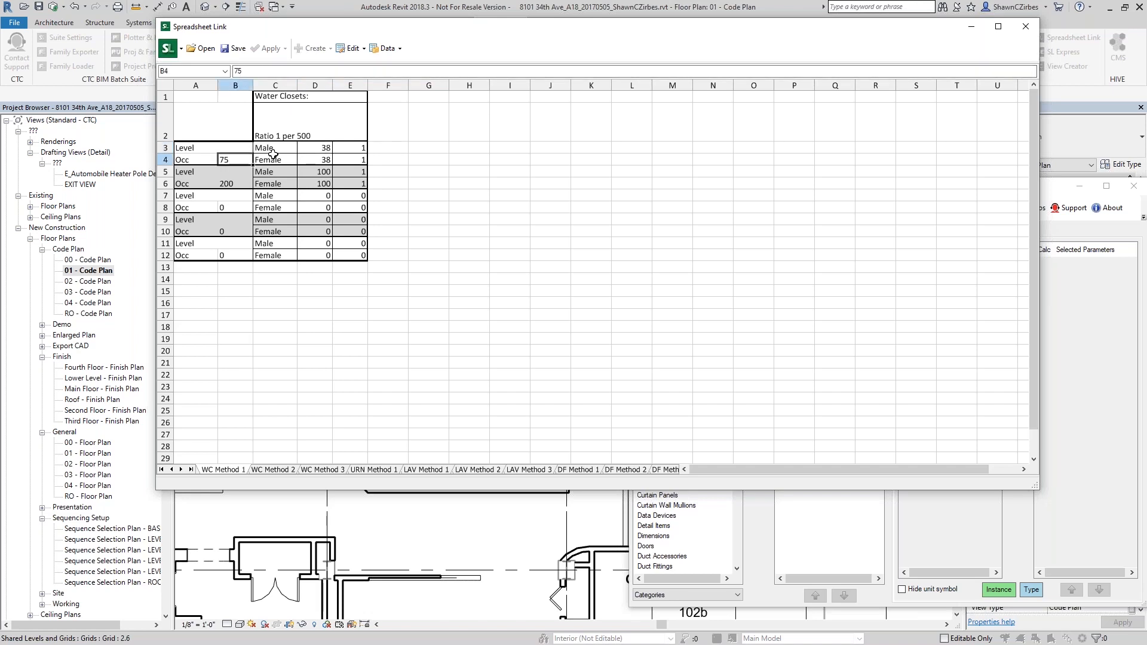
pyautogui.click(325, 151)
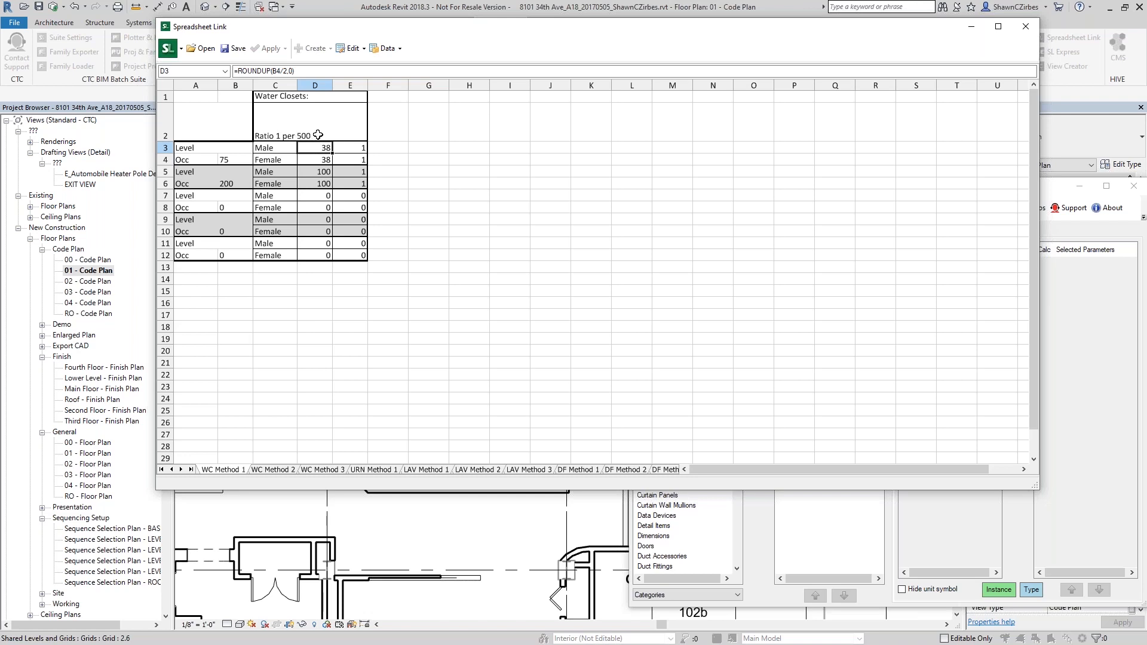
pyautogui.click(357, 148)
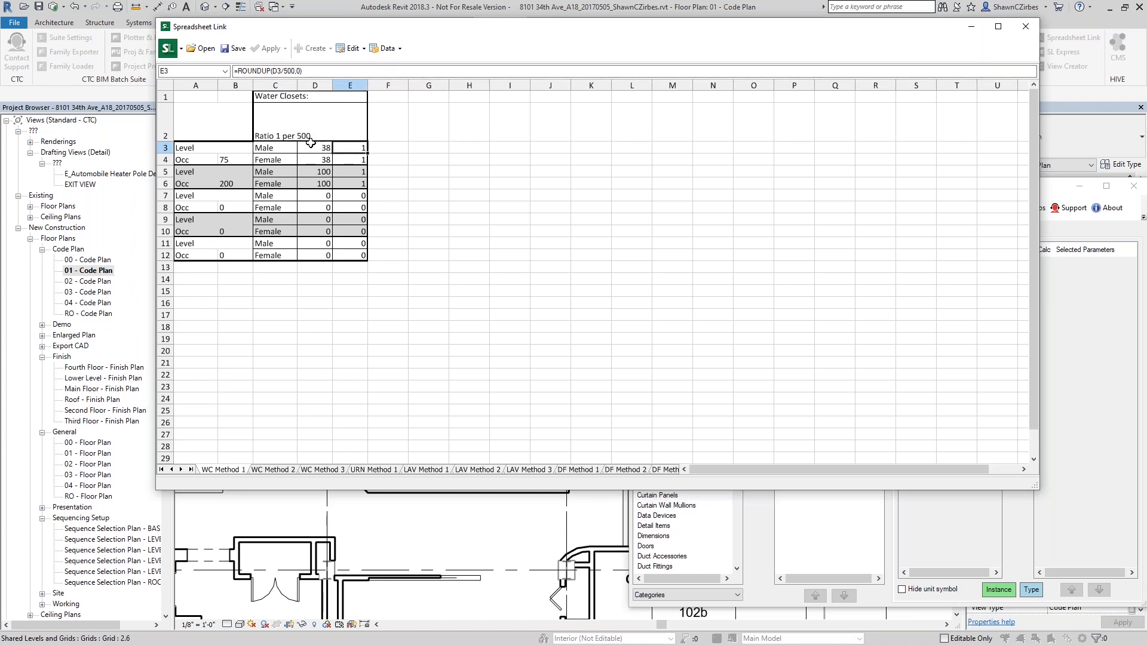
pyautogui.click(244, 160)
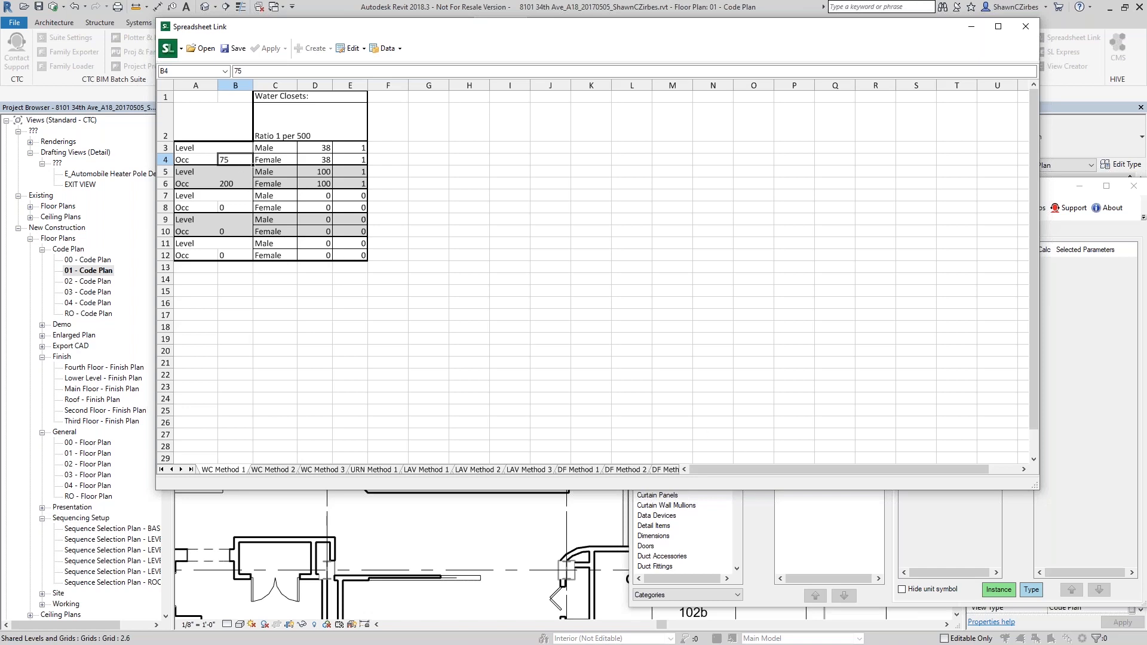
# Step: Load the Spreadsheet Link settings from the Plumbing Fixt Calculations.slsettings file on the Desktop
pyautogui.click(766, 559)
pyautogui.click(898, 212)
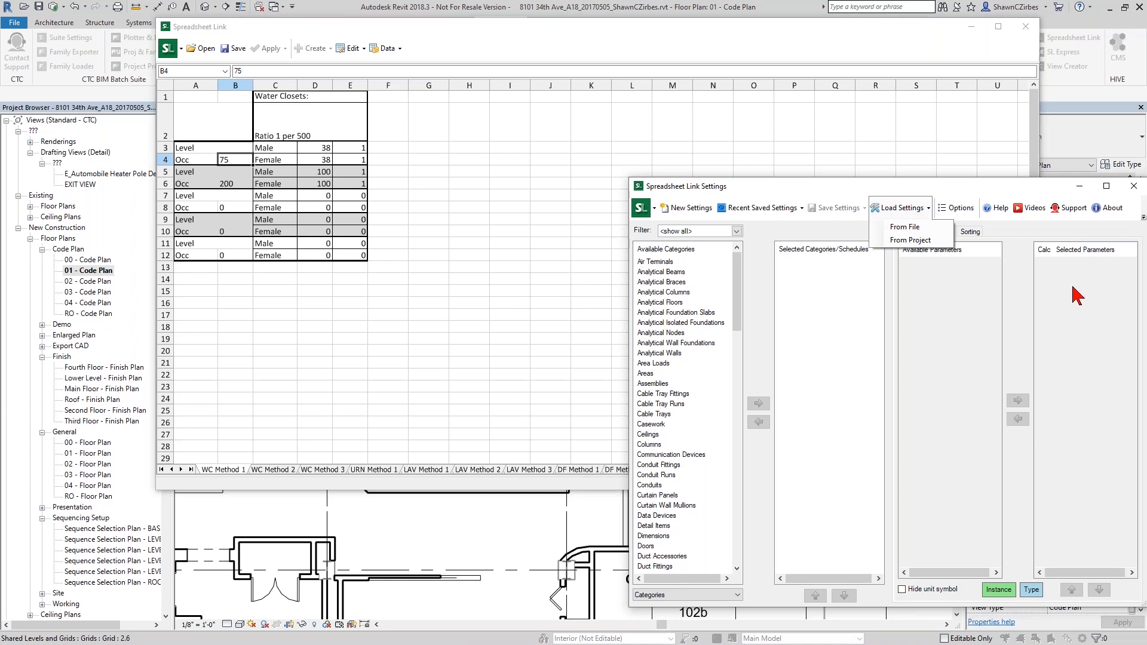
pyautogui.click(913, 239)
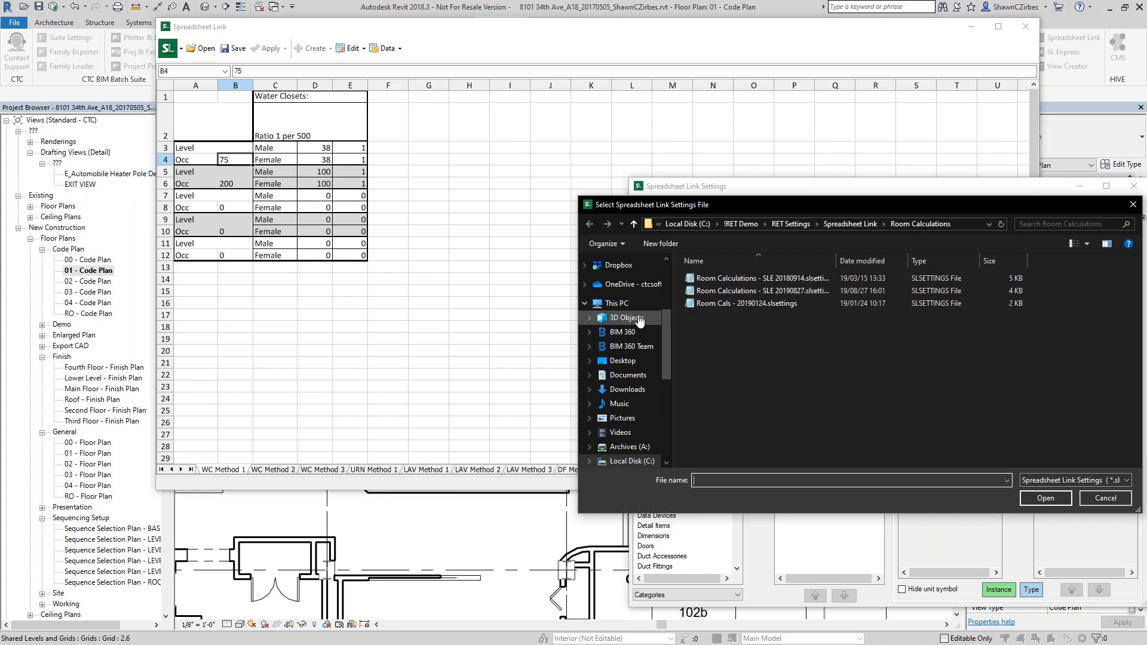
pyautogui.scroll(3, 629, 293)
pyautogui.scroll(2, 630, 293)
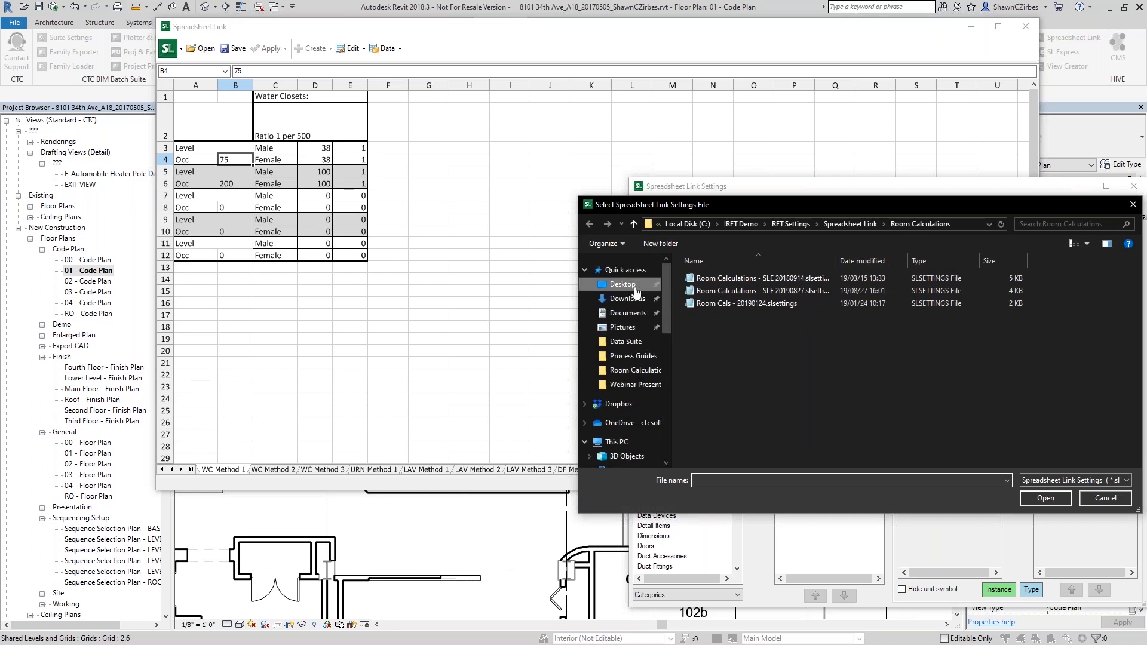
pyautogui.click(622, 285)
pyautogui.click(725, 394)
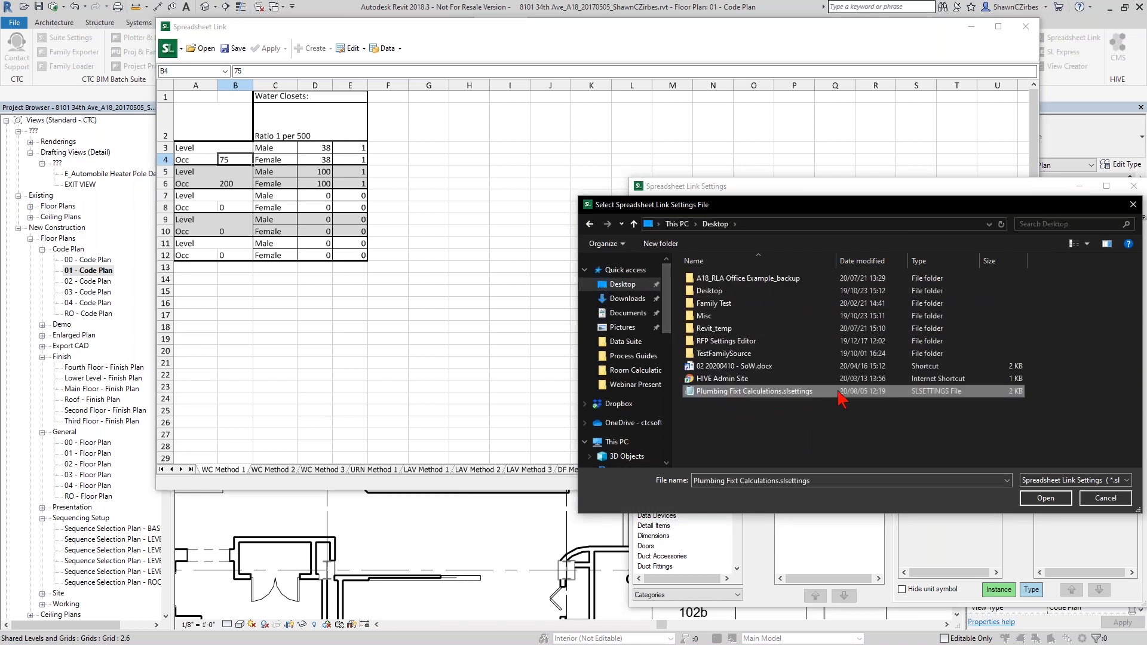
pyautogui.doubleClick(777, 395)
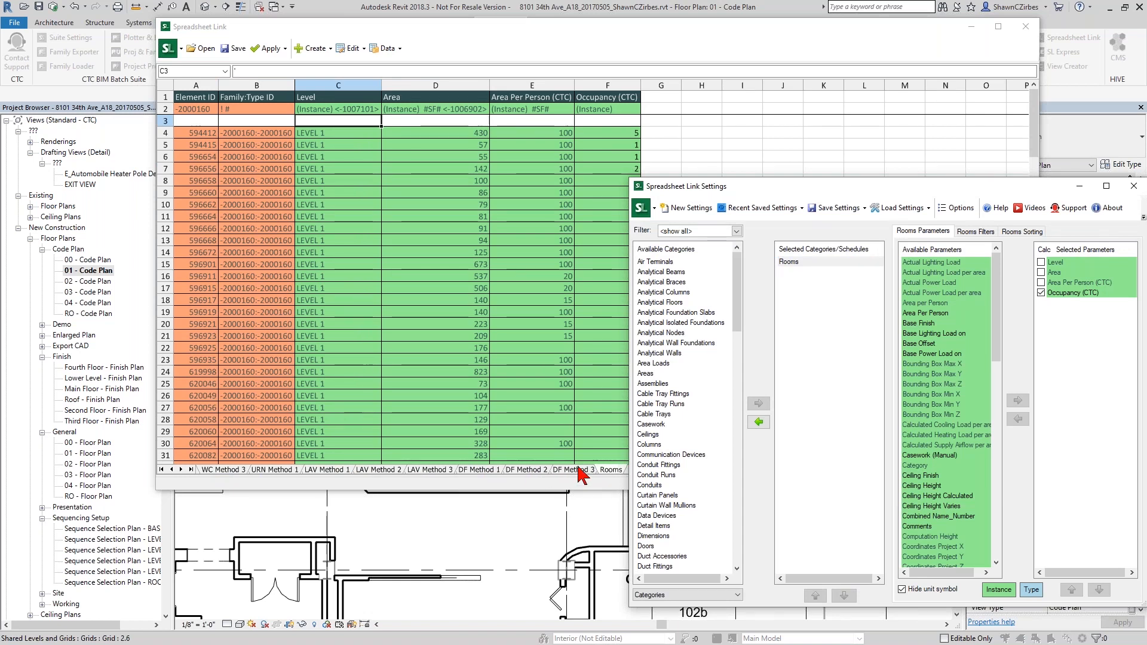
# Step: Widen the spreadsheet window and compare the Rooms sheet with the three WC Method sheets
pyautogui.click(610, 472)
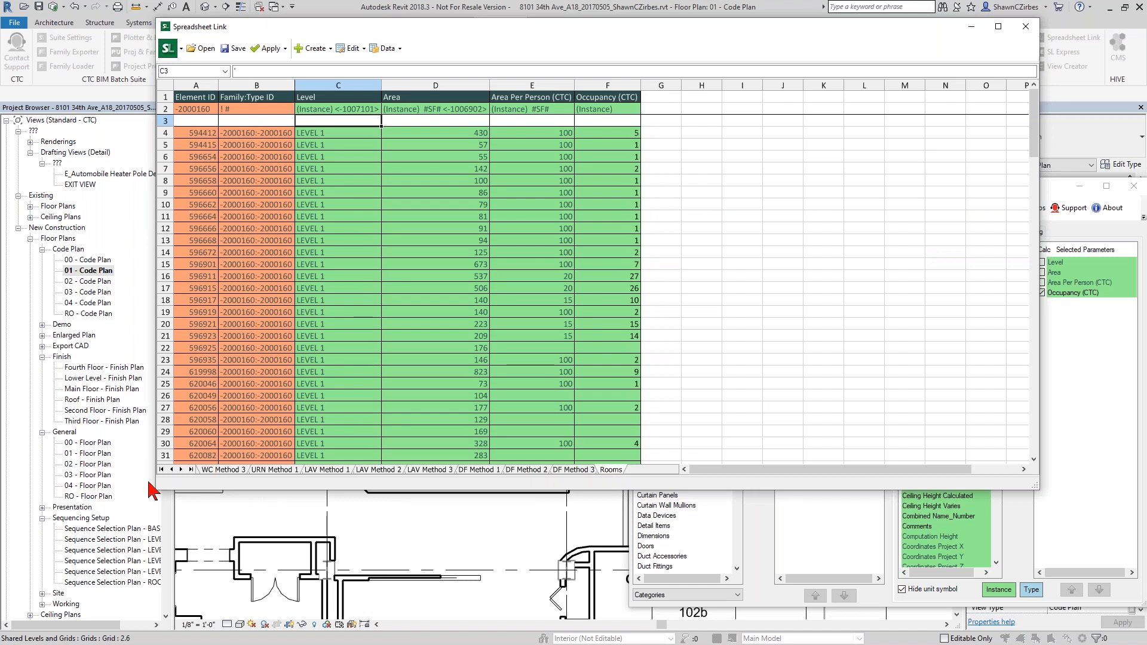
pyautogui.moveTo(157, 479); pyautogui.dragTo(78, 479)
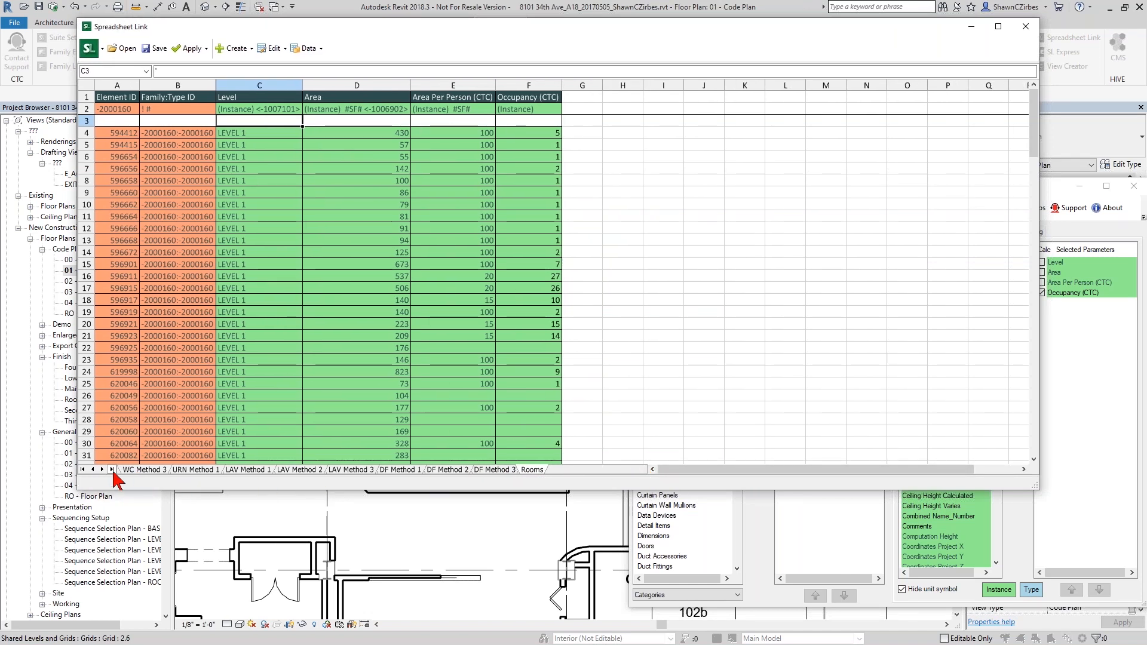
pyautogui.click(93, 469)
pyautogui.click(146, 470)
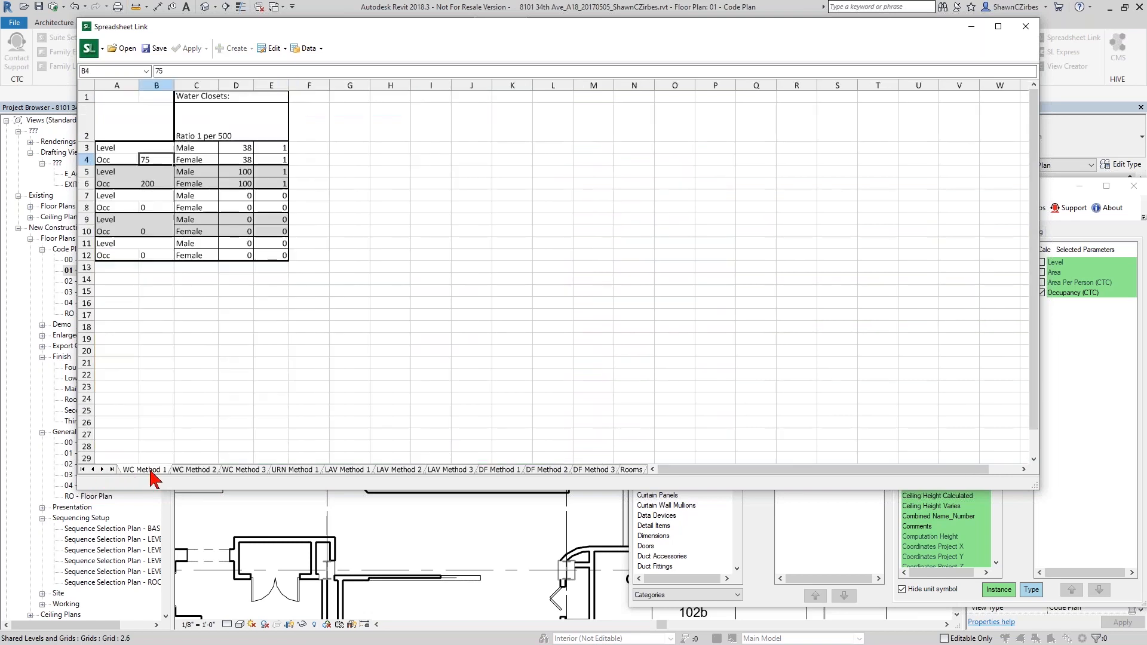
pyautogui.click(201, 469)
pyautogui.click(244, 471)
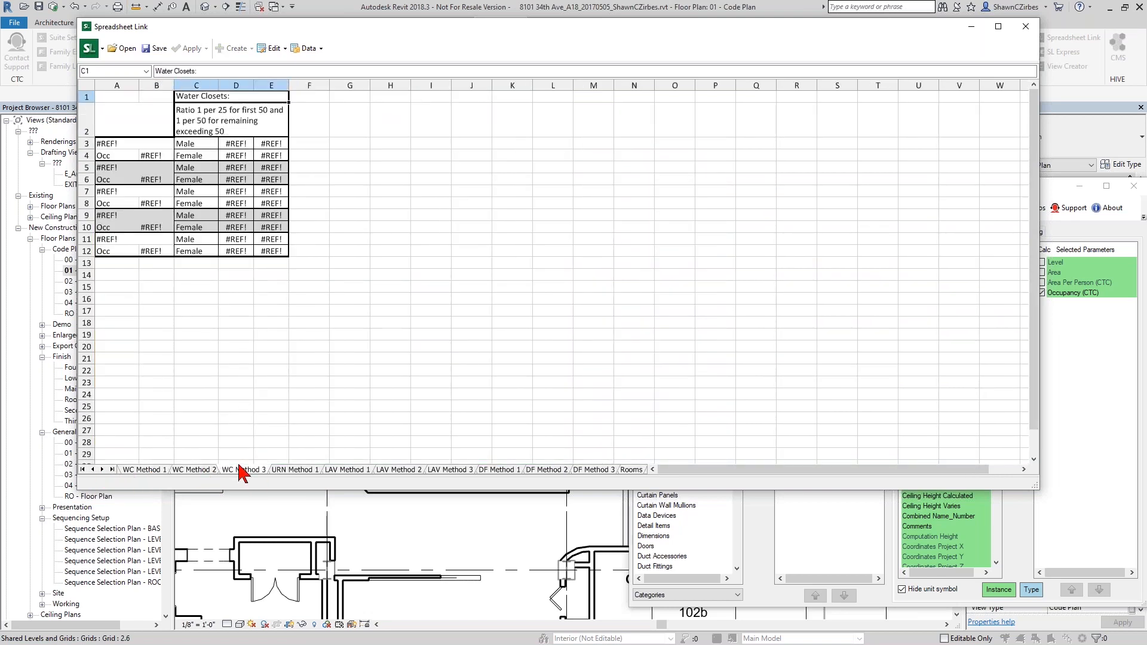
pyautogui.click(632, 470)
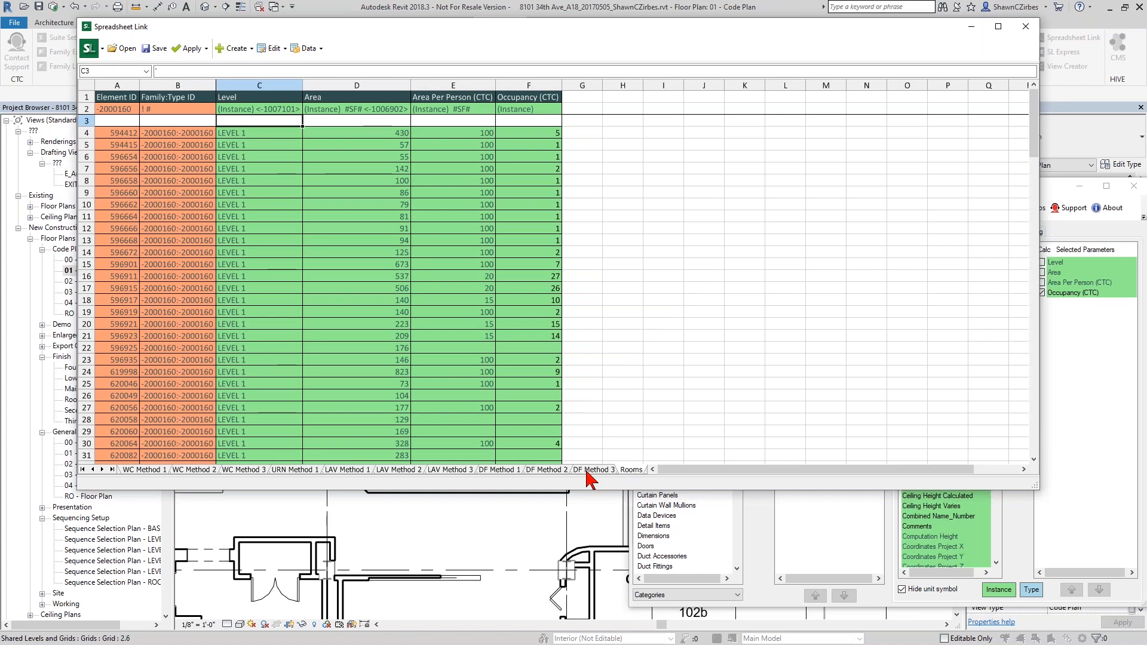
# Step: Check the five Level cells in column A of WC Method 1 that need level names
pyautogui.click(144, 470)
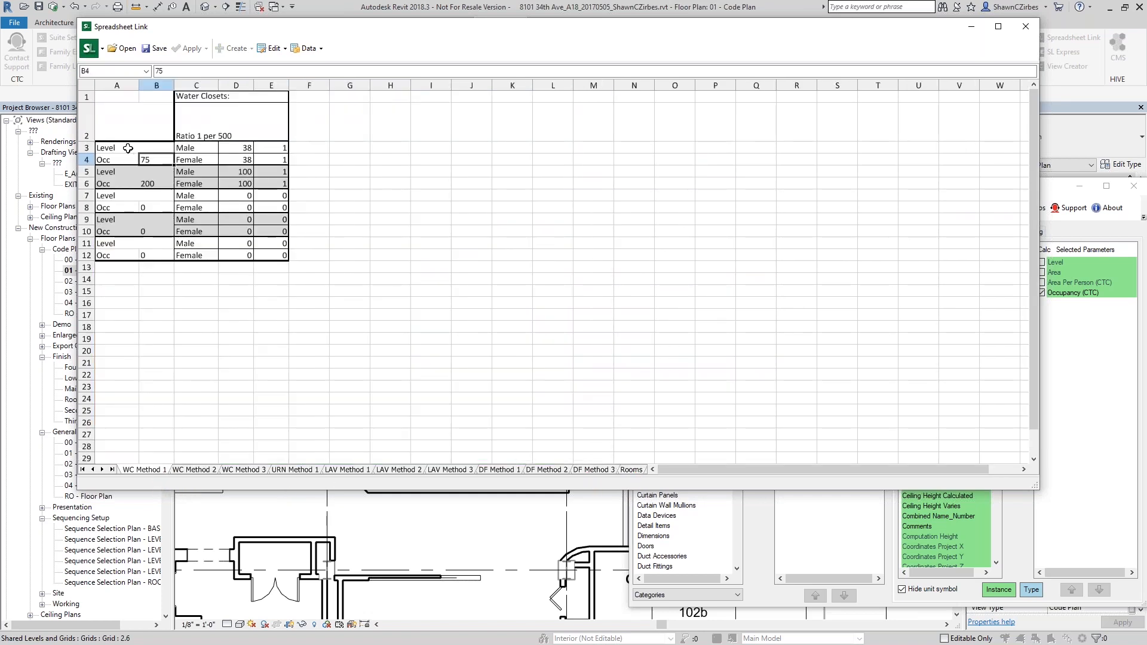
pyautogui.click(129, 148)
pyautogui.click(130, 174)
pyautogui.click(129, 197)
pyautogui.click(129, 221)
pyautogui.click(128, 245)
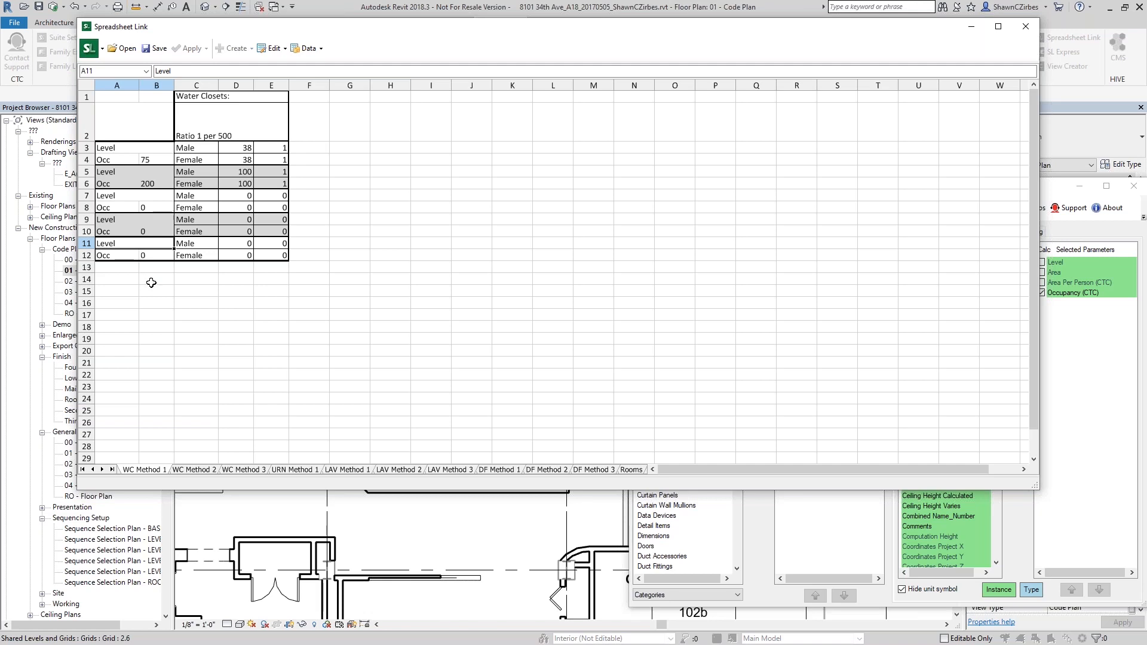
# Step: Add the Levels category to the selected categories alongside Rooms in the Spreadsheet Link settings
pyautogui.click(632, 470)
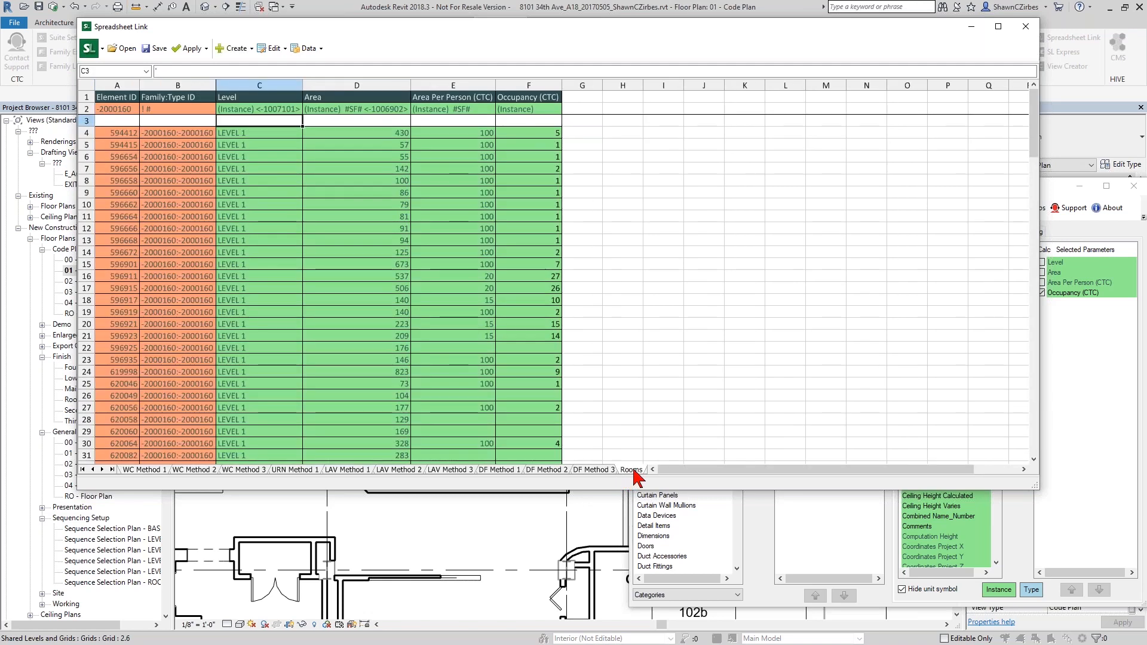
pyautogui.click(772, 551)
pyautogui.click(684, 475)
pyautogui.scroll(-15, 684, 481)
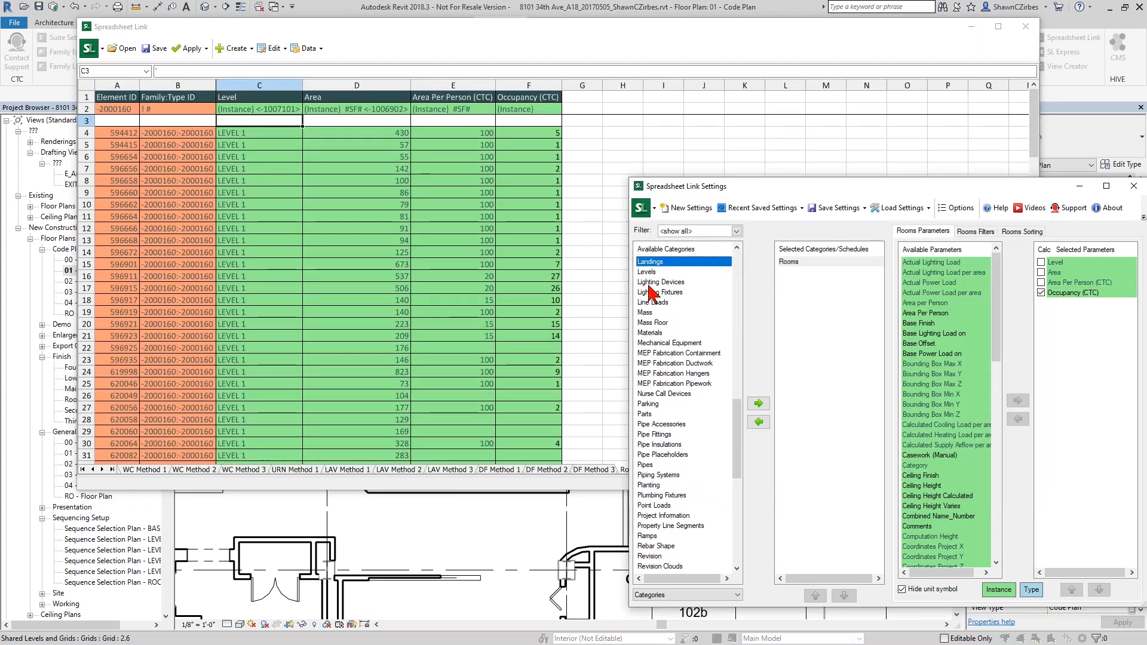
pyautogui.click(668, 272)
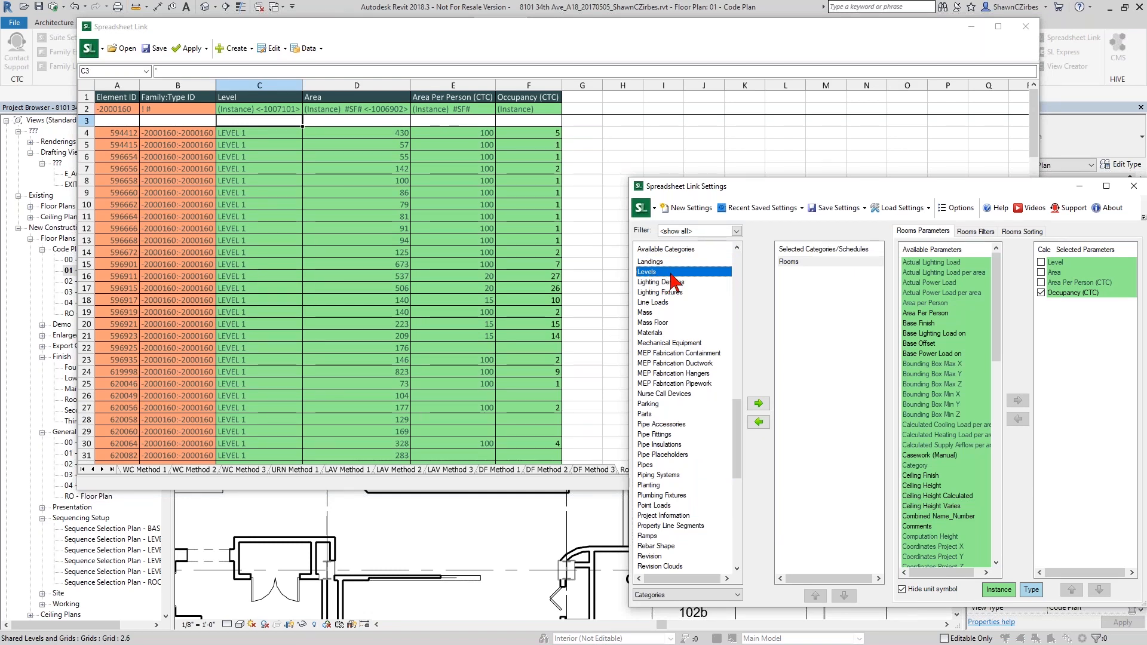
pyautogui.doubleClick(671, 274)
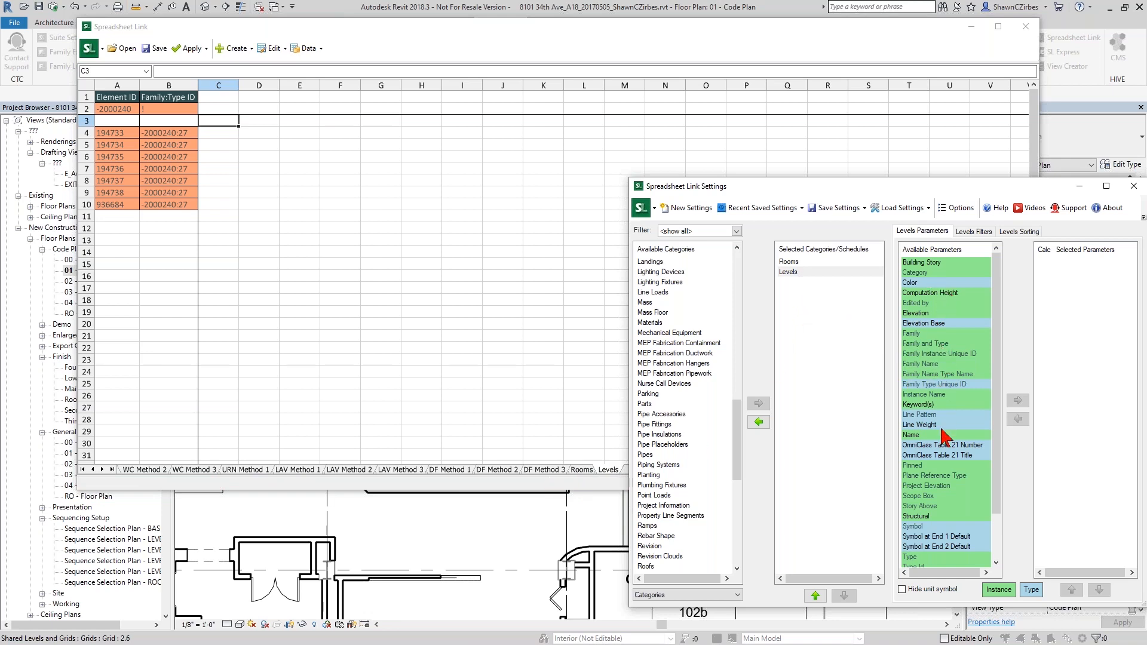
# Step: Add the Name parameter to the selected Levels parameters and check the PARAPET entry in the Levels sheet
pyautogui.click(936, 496)
pyautogui.click(930, 435)
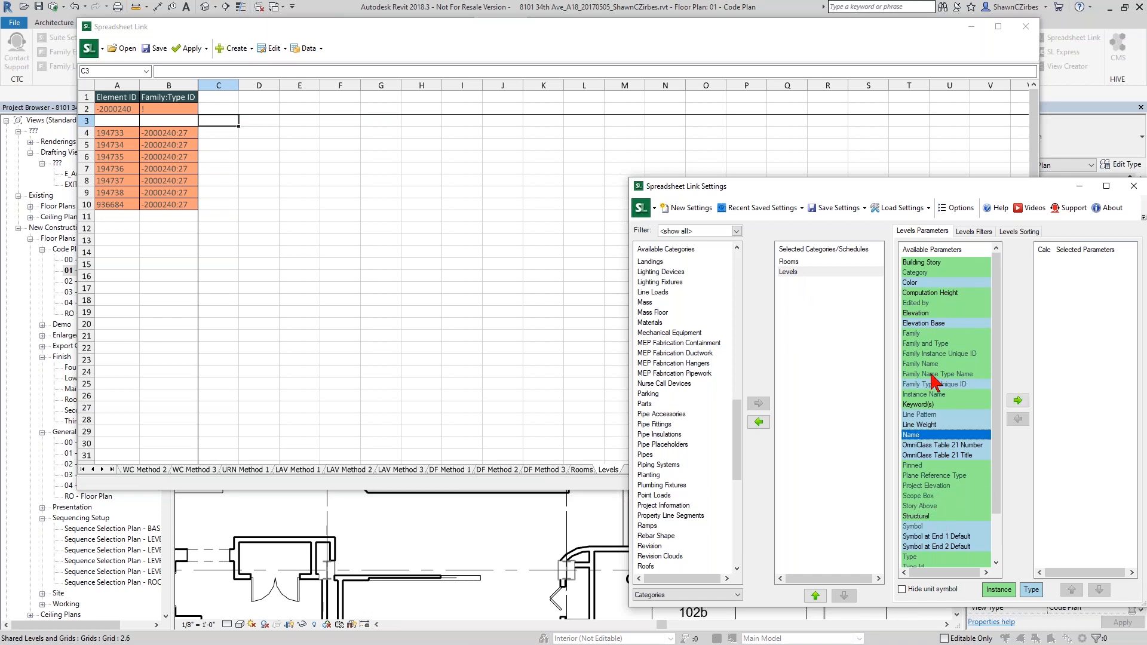
pyautogui.doubleClick(926, 436)
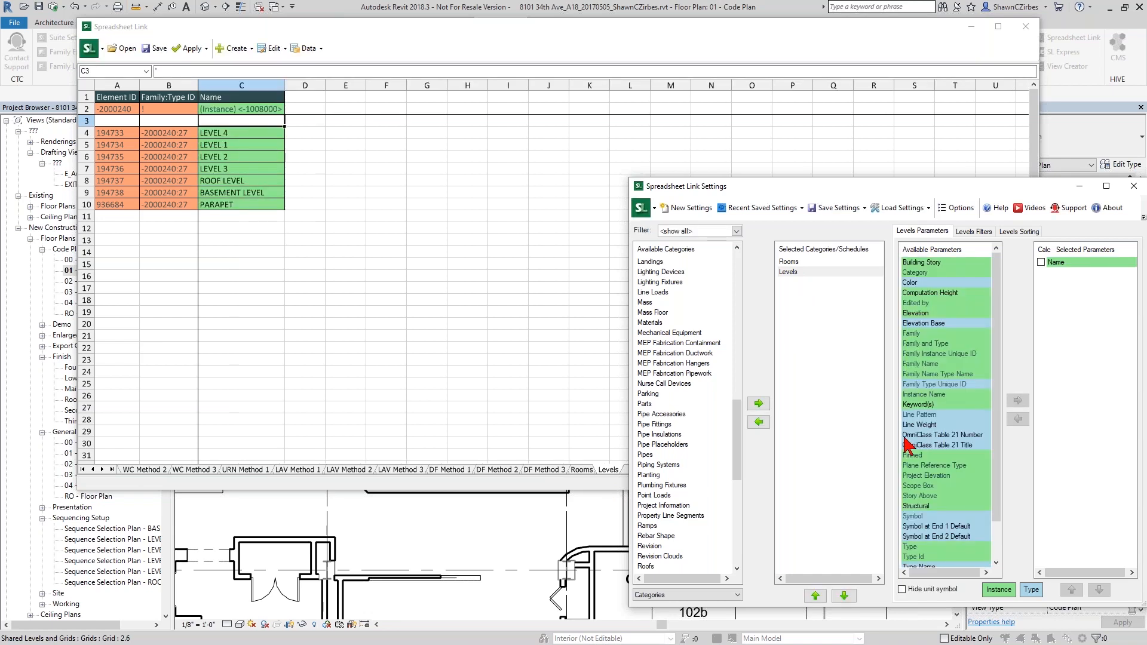
pyautogui.click(242, 206)
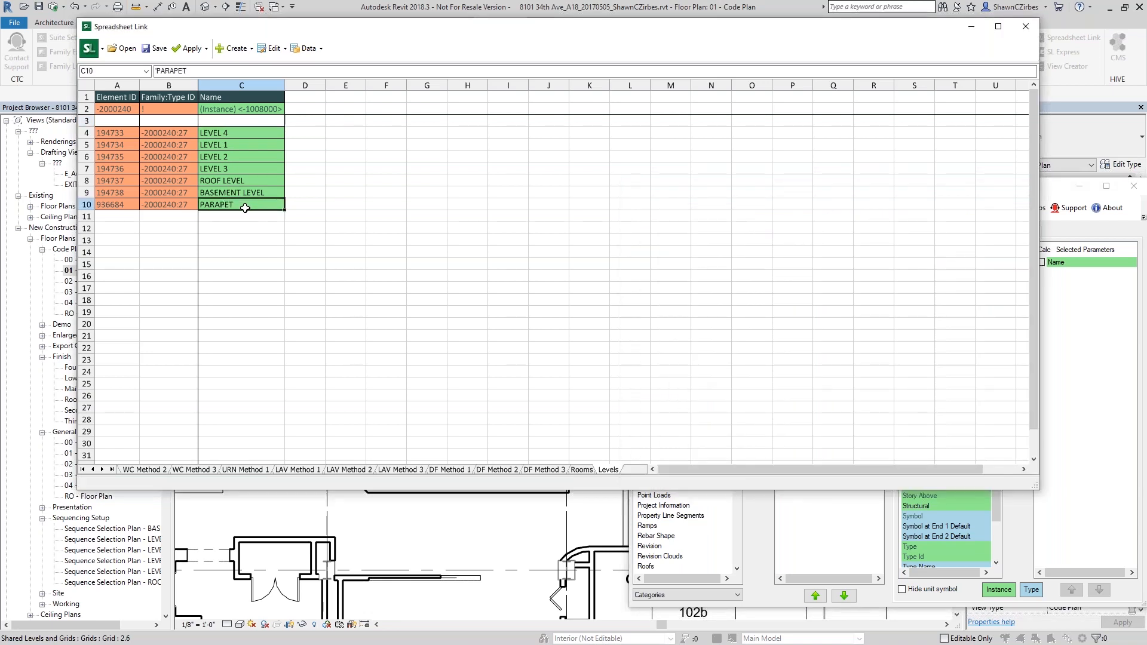
# Step: Add the Building Story and Elevation parameters to the Levels category and hide the unit symbols
pyautogui.click(765, 539)
pyautogui.click(937, 264)
pyautogui.doubleClick(937, 267)
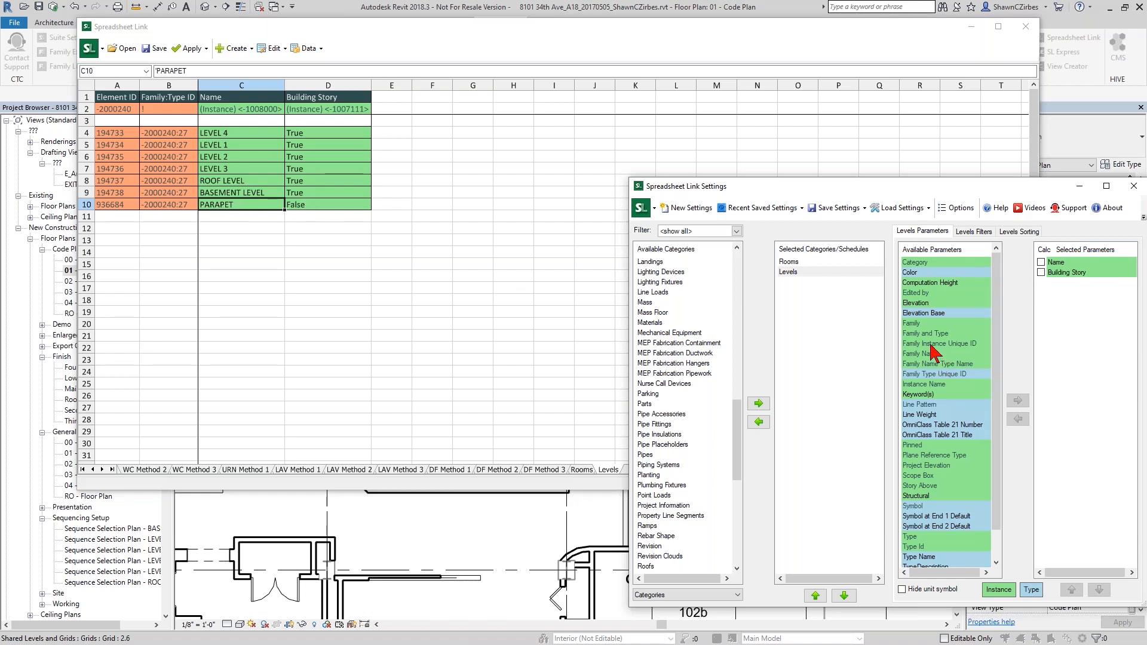
pyautogui.doubleClick(931, 303)
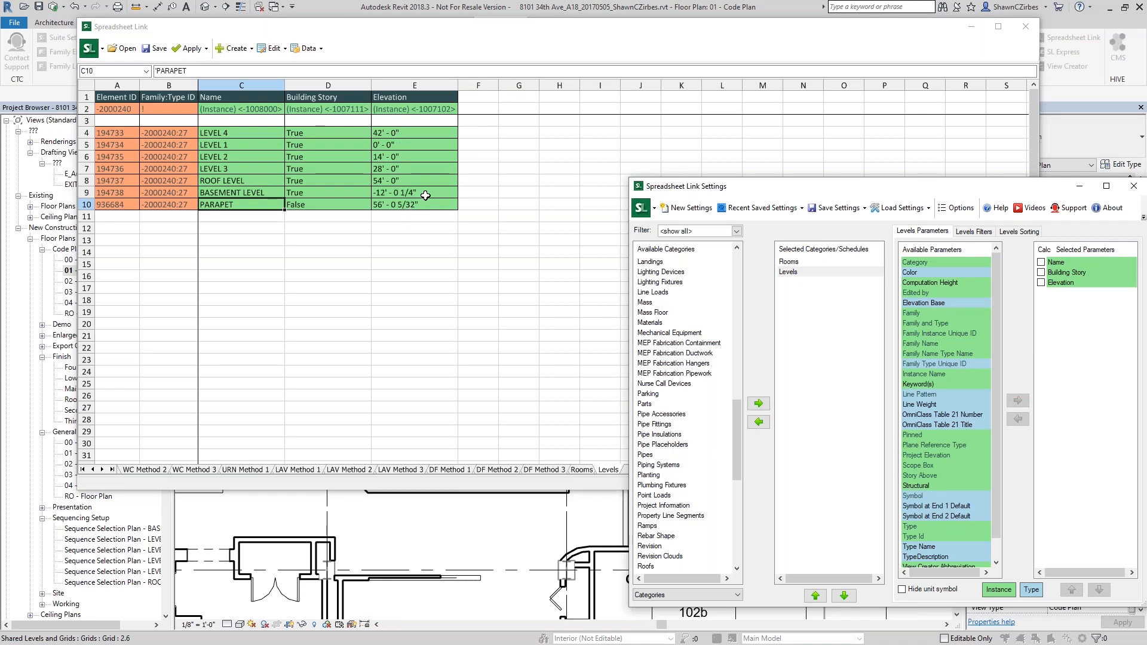
pyautogui.click(940, 590)
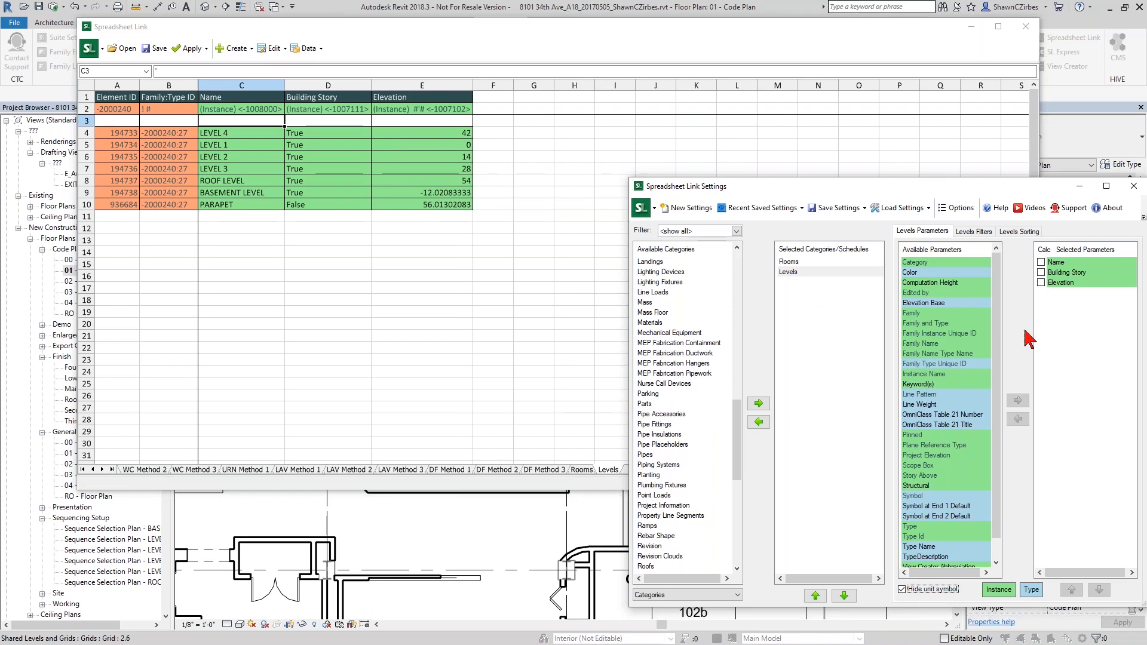
# Step: Filter the Levels category by the Building Story <YesNo> parameter with the true/false condition set to True
pyautogui.click(985, 234)
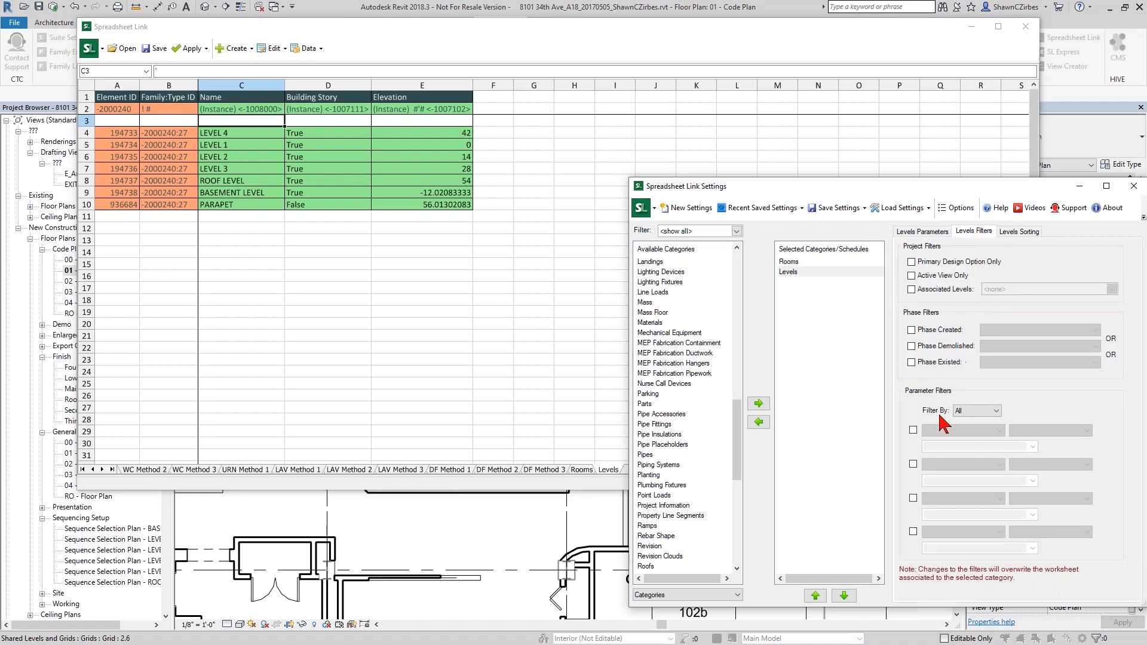
pyautogui.click(913, 430)
pyautogui.click(953, 431)
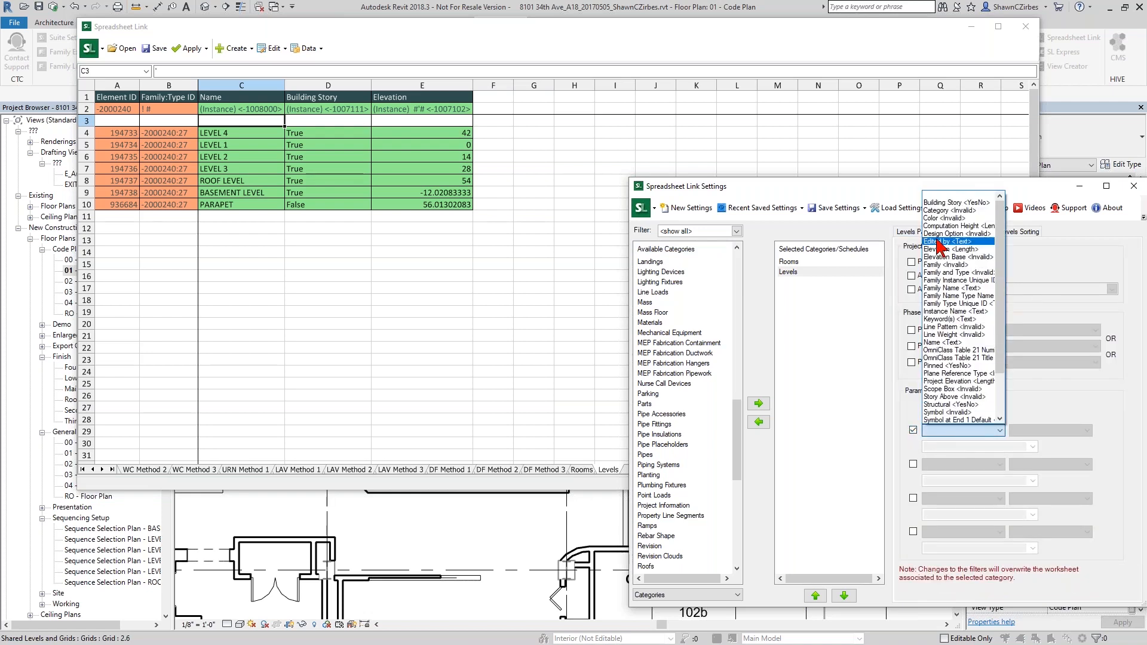
pyautogui.click(950, 203)
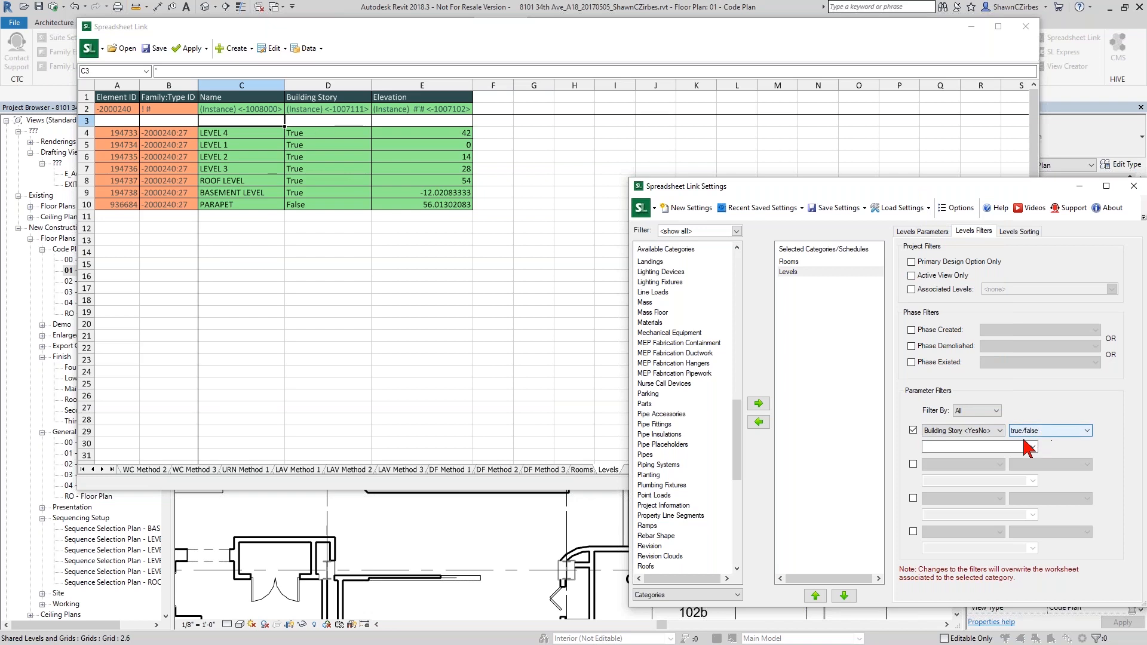
pyautogui.click(1033, 447)
pyautogui.click(968, 469)
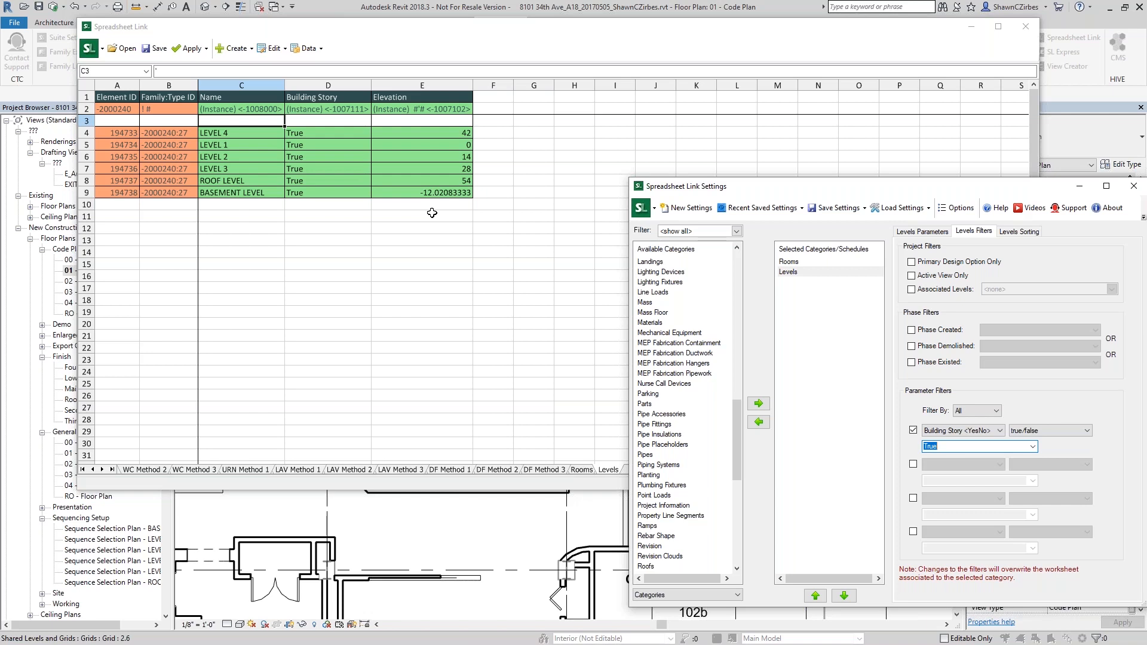
# Step: Sort the Levels category by Elevation (Instance) in ascending order
pyautogui.click(1021, 232)
pyautogui.click(1011, 254)
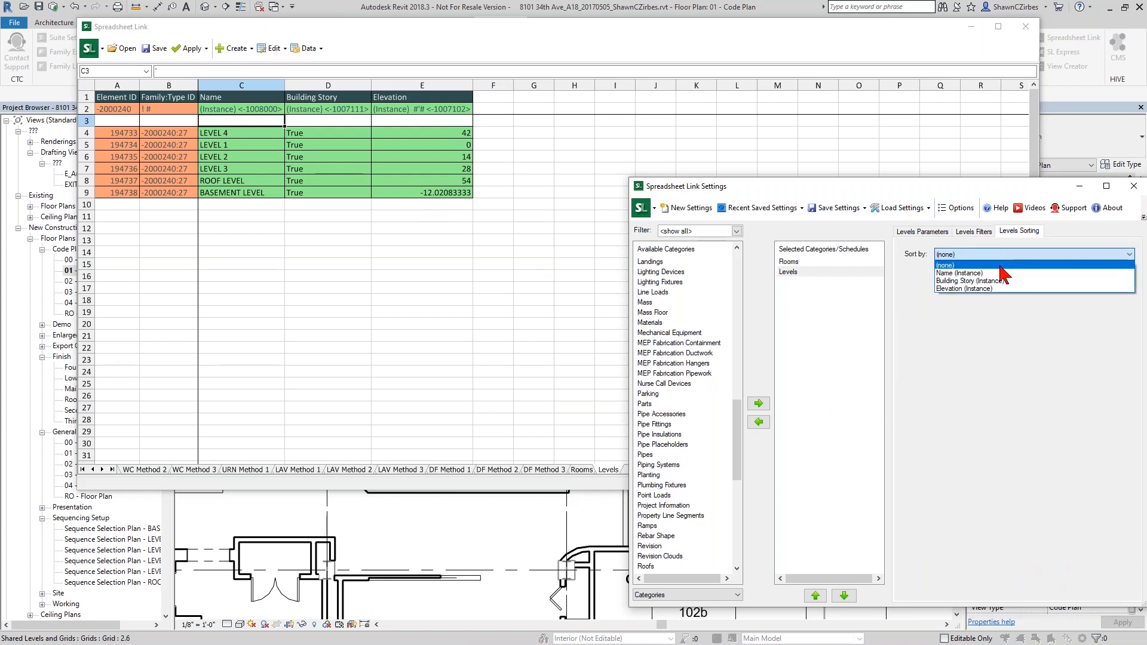
pyautogui.click(978, 289)
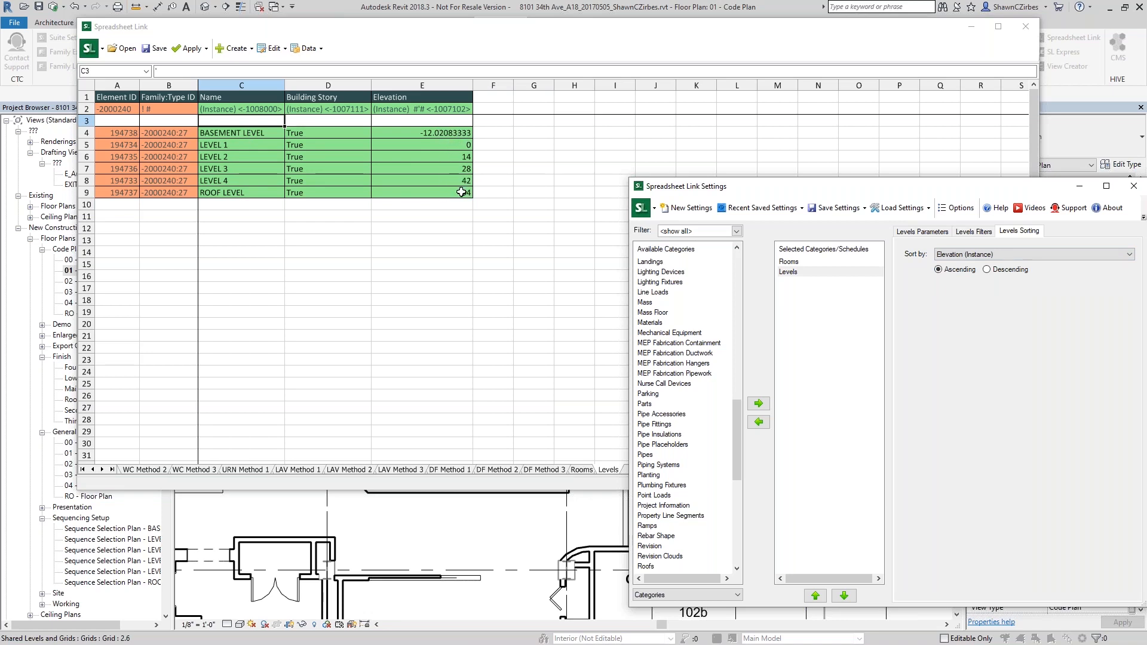
# Step: Remove Building Story from the selected Levels parameters, keeping only Name and Elevation
pyautogui.click(311, 86)
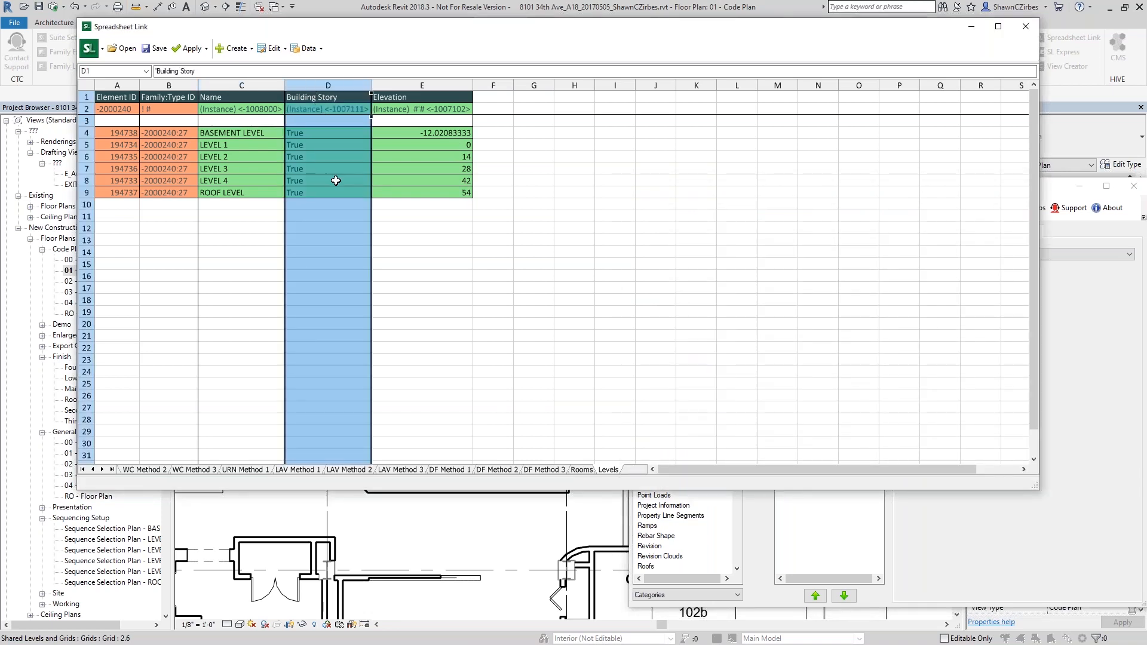
pyautogui.click(761, 559)
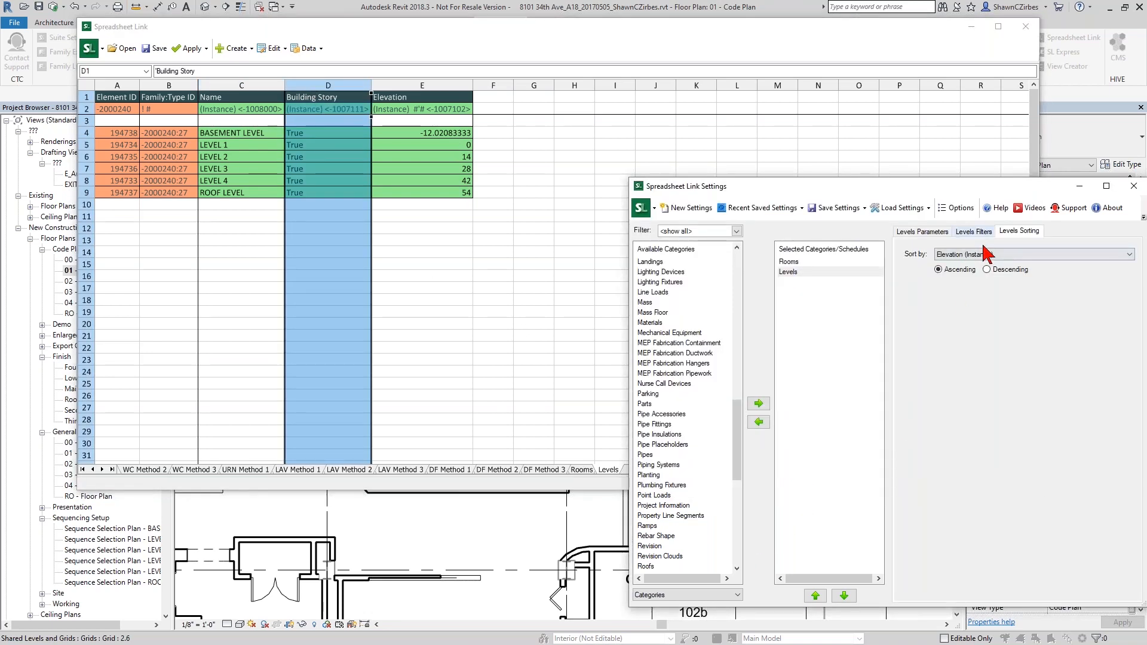
pyautogui.click(975, 232)
pyautogui.click(926, 232)
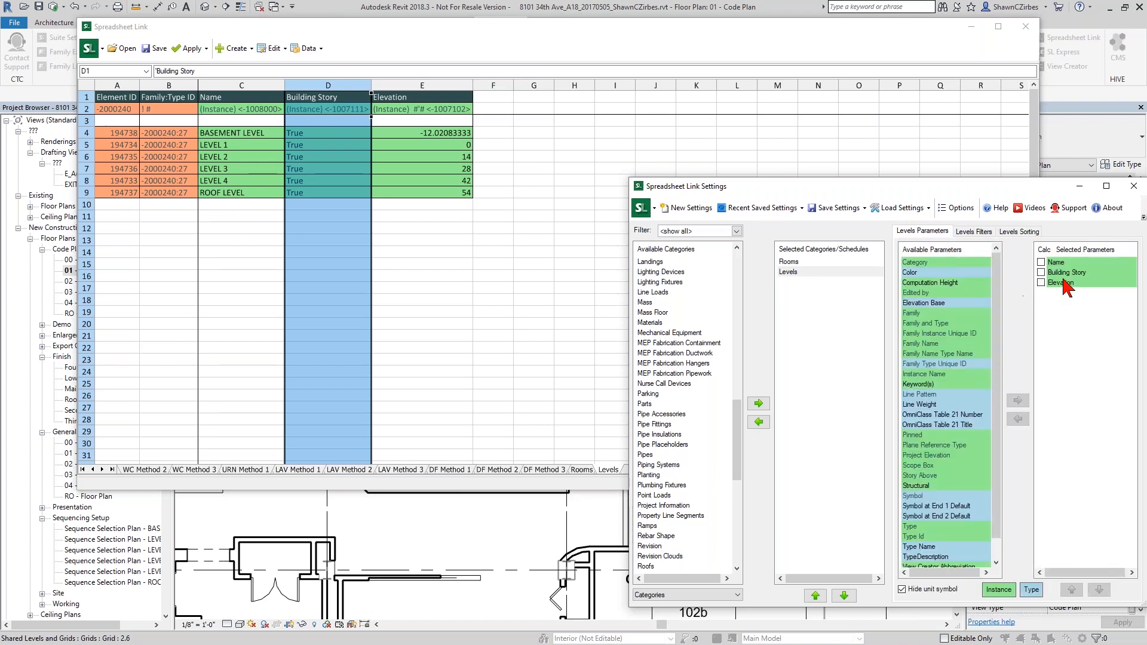
pyautogui.doubleClick(1063, 273)
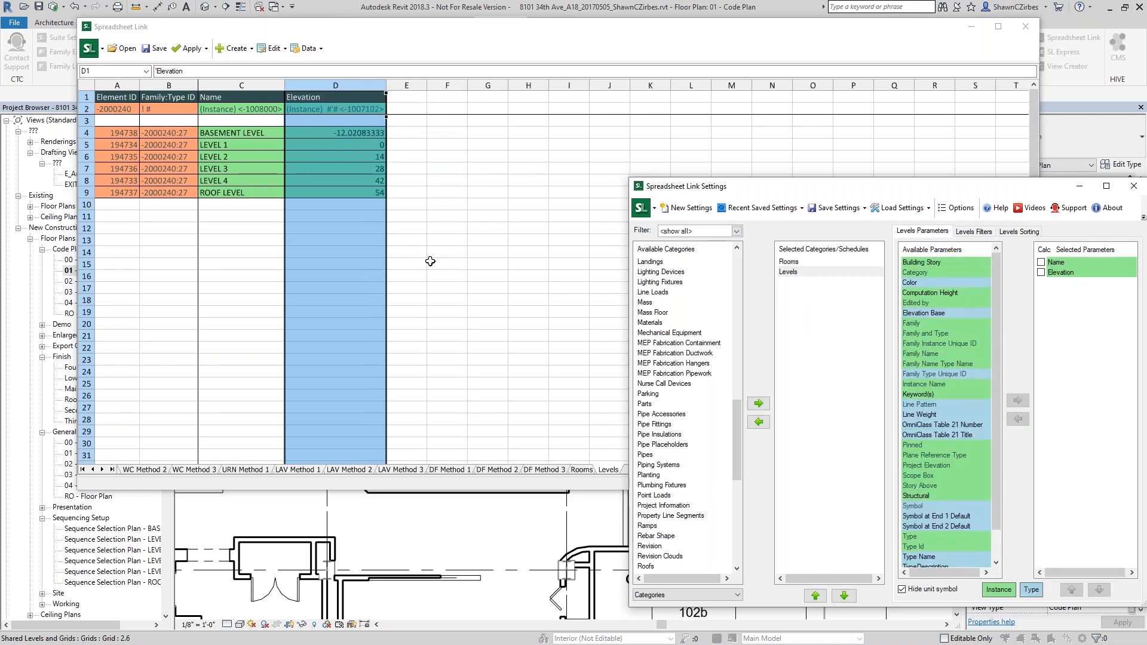
pyautogui.click(421, 242)
pyautogui.click(1101, 367)
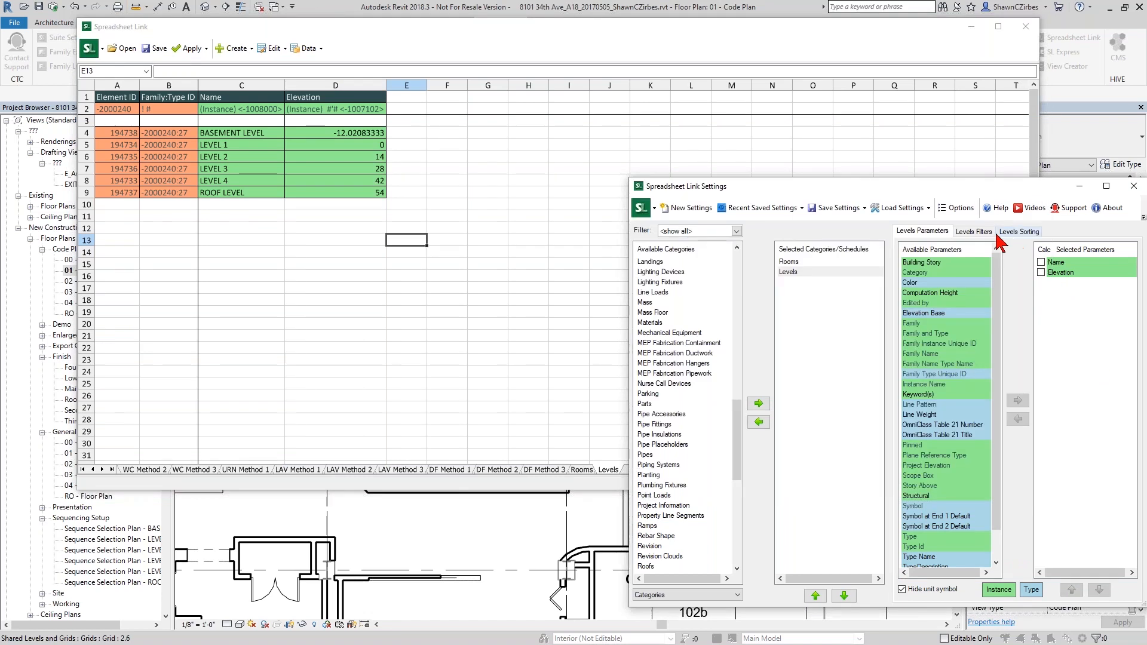
# Step: Review the parameters available for the Levels filter and check the level names listed in the Levels sheet
pyautogui.click(983, 233)
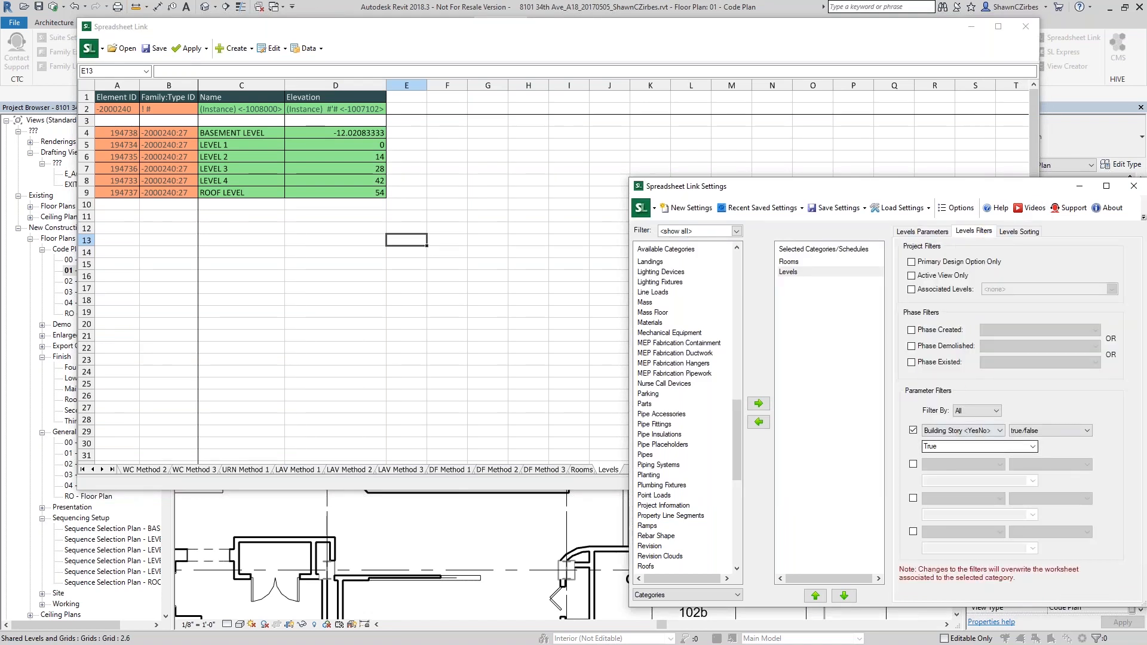
pyautogui.click(956, 431)
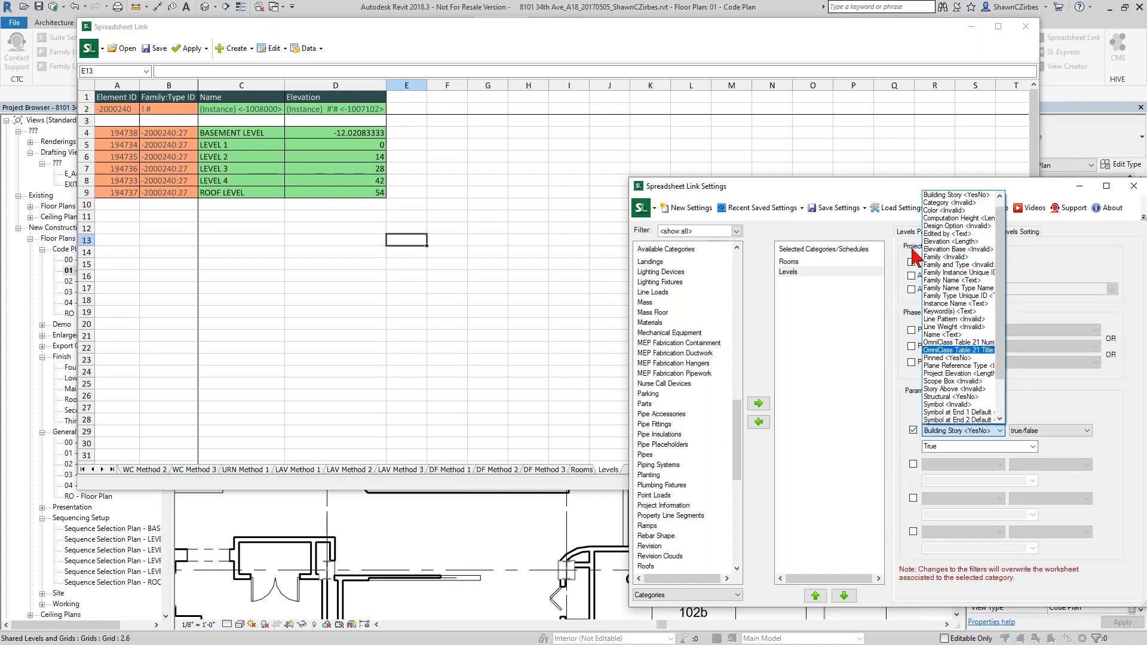
pyautogui.click(919, 454)
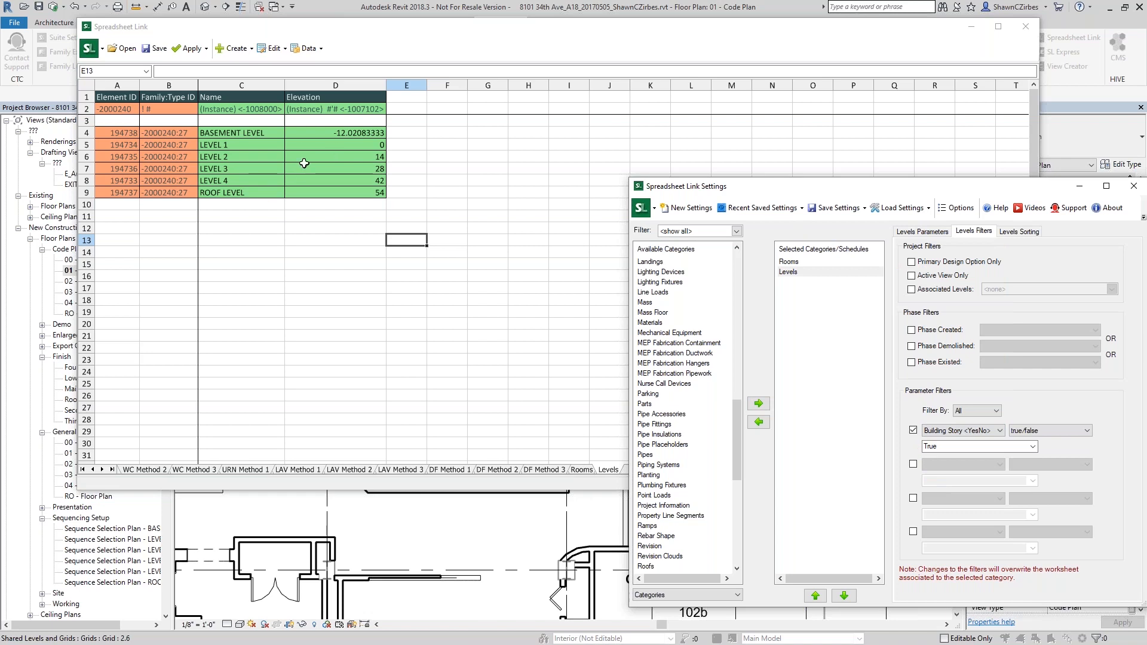
pyautogui.click(263, 132)
pyautogui.click(298, 134)
pyautogui.click(250, 144)
pyautogui.click(244, 135)
pyautogui.click(240, 156)
pyautogui.click(239, 169)
pyautogui.click(236, 194)
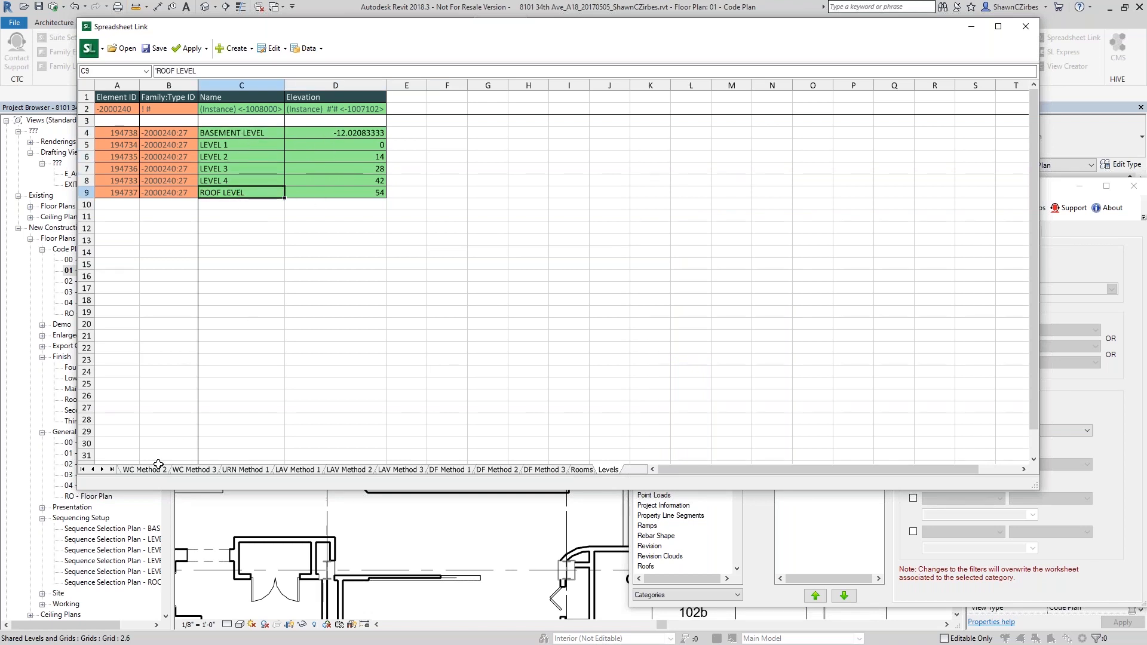
# Step: Return to cell A3 of the WC Method 1 sheet and widen the spreadsheet window to show the Levels sheet's name
pyautogui.click(92, 470)
pyautogui.click(144, 471)
pyautogui.click(124, 149)
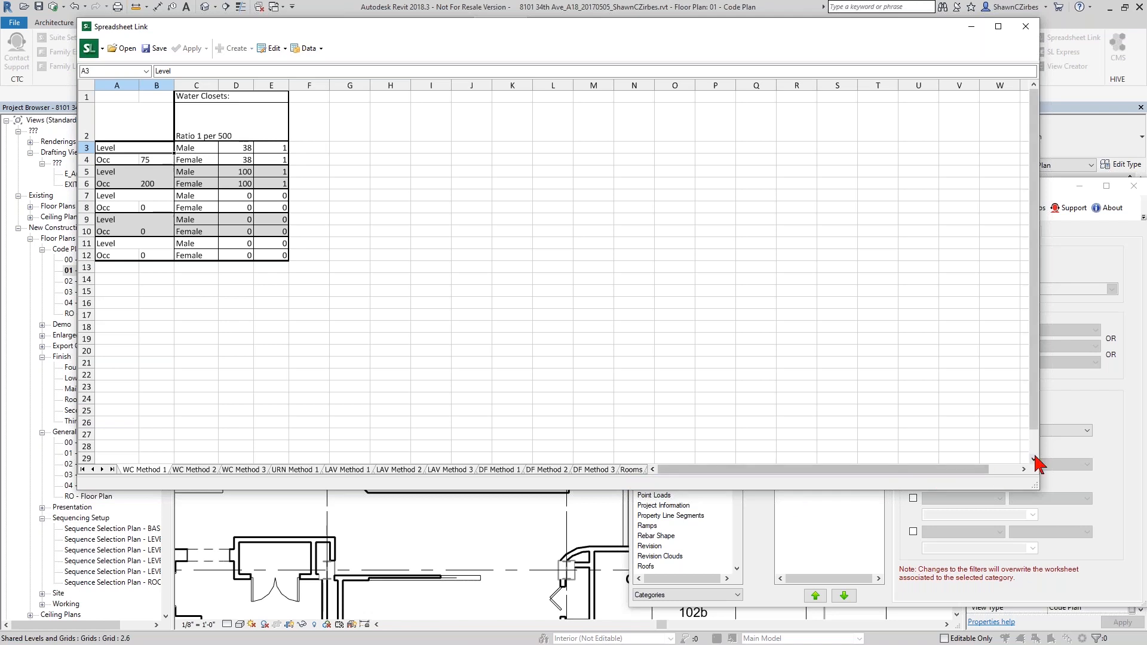
pyautogui.moveTo(1045, 482); pyautogui.dragTo(1093, 482)
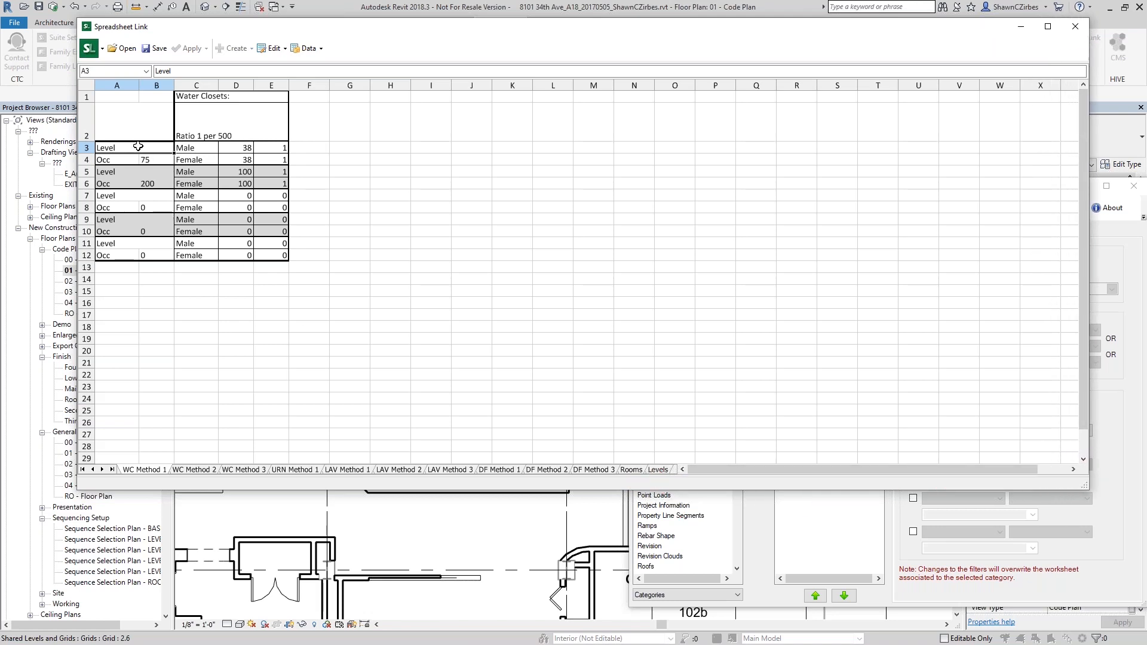
# Step: Replace the Level text in A3 of WC Method 1 with the formula =INDEX(Levels!C4:C30,1)
pyautogui.moveTo(178, 71); pyautogui.dragTo(124, 67)
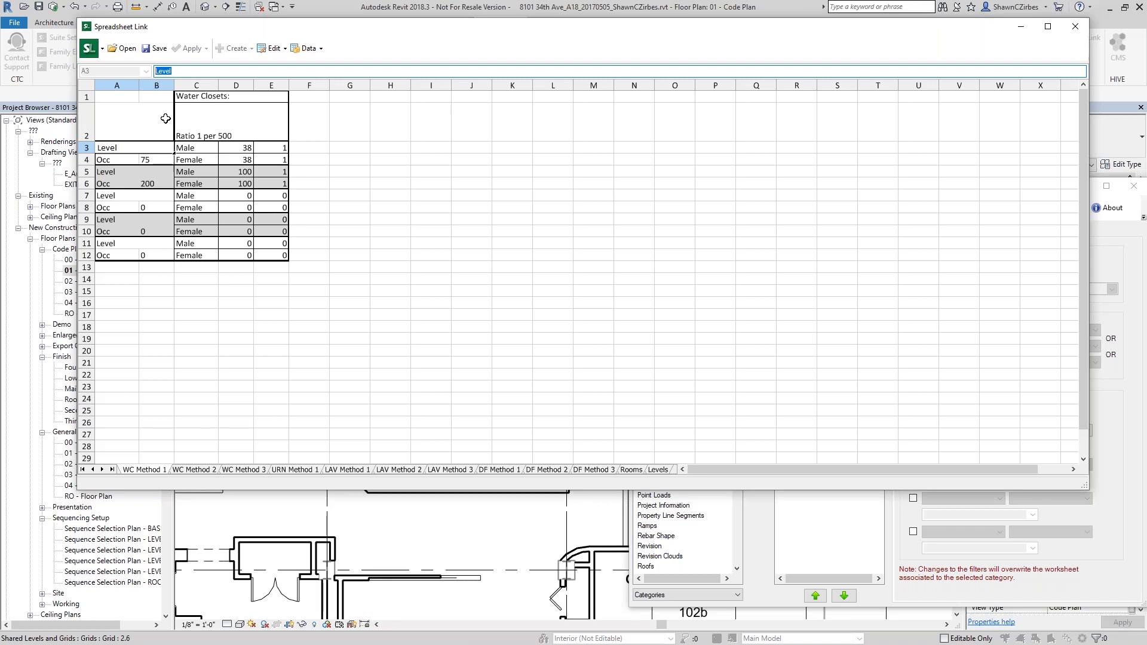
pyautogui.write('=index(')
pyautogui.click(658, 470)
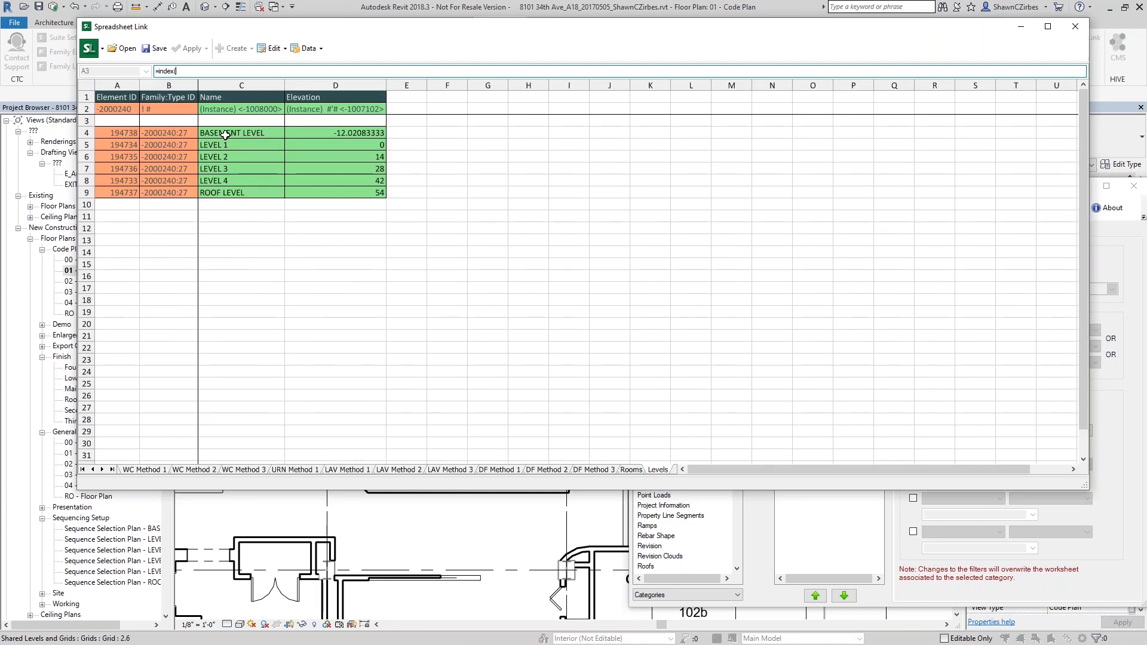
pyautogui.moveTo(235, 133); pyautogui.dragTo(239, 441)
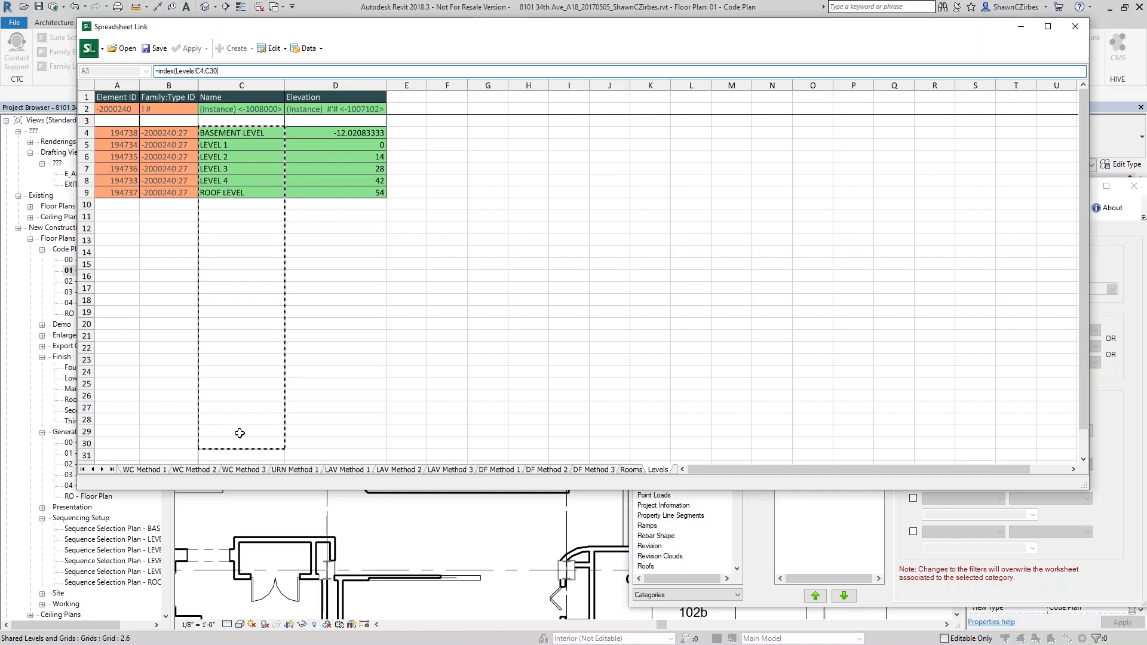
pyautogui.click(249, 72)
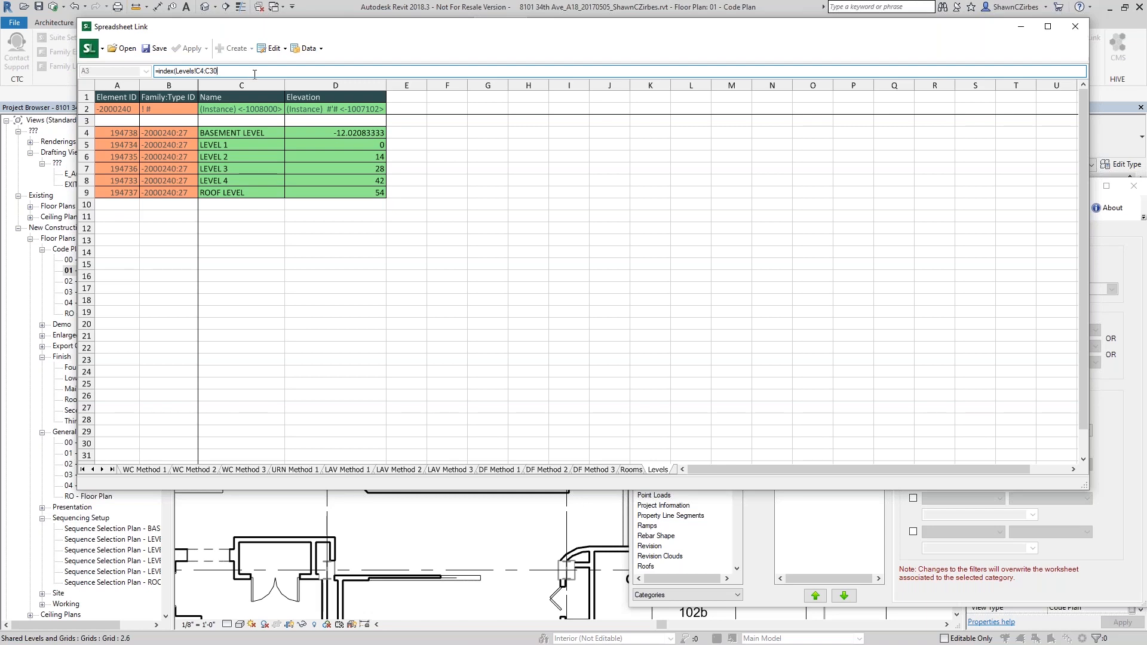
pyautogui.write('1')
pyautogui.press('Return')
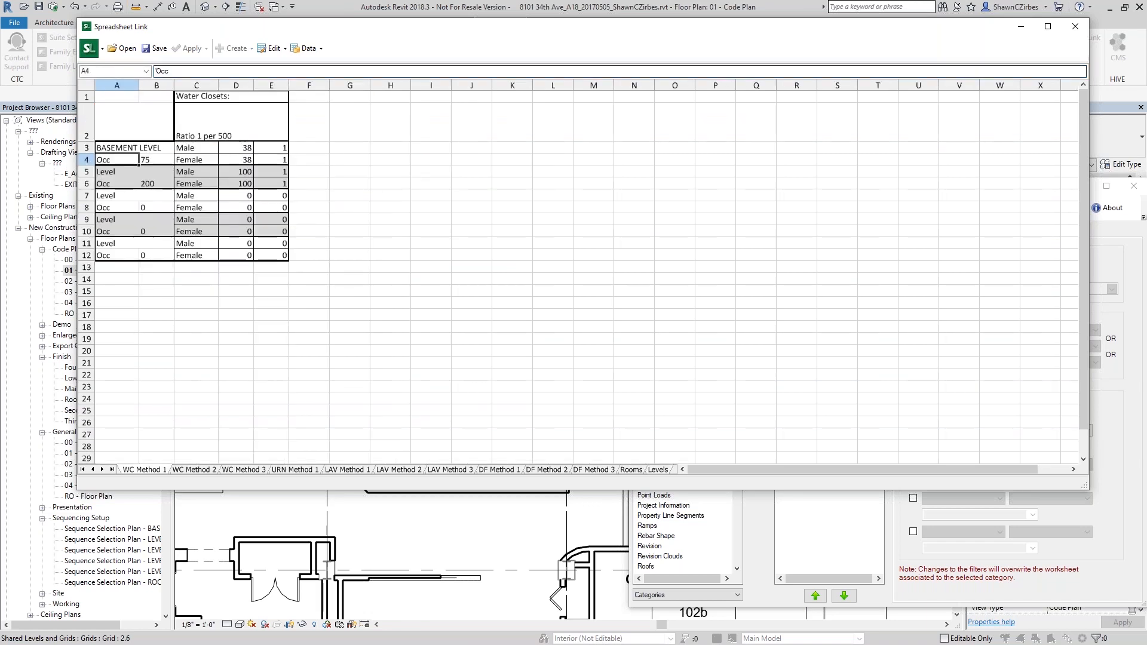
# Step: Copy the INDEX formula from A3 into A5 and change its row number to return LEVEL 1
pyautogui.click(119, 149)
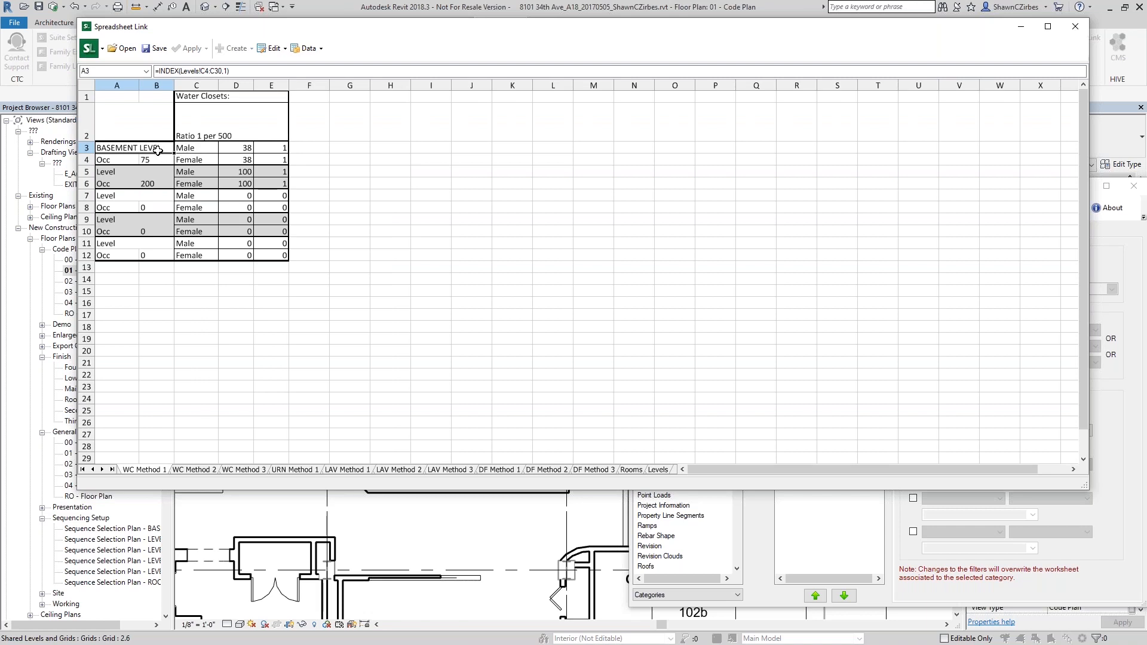
pyautogui.click(240, 68)
pyautogui.moveTo(240, 70); pyautogui.dragTo(154, 72)
pyautogui.hotkey('ctrl', 'c')
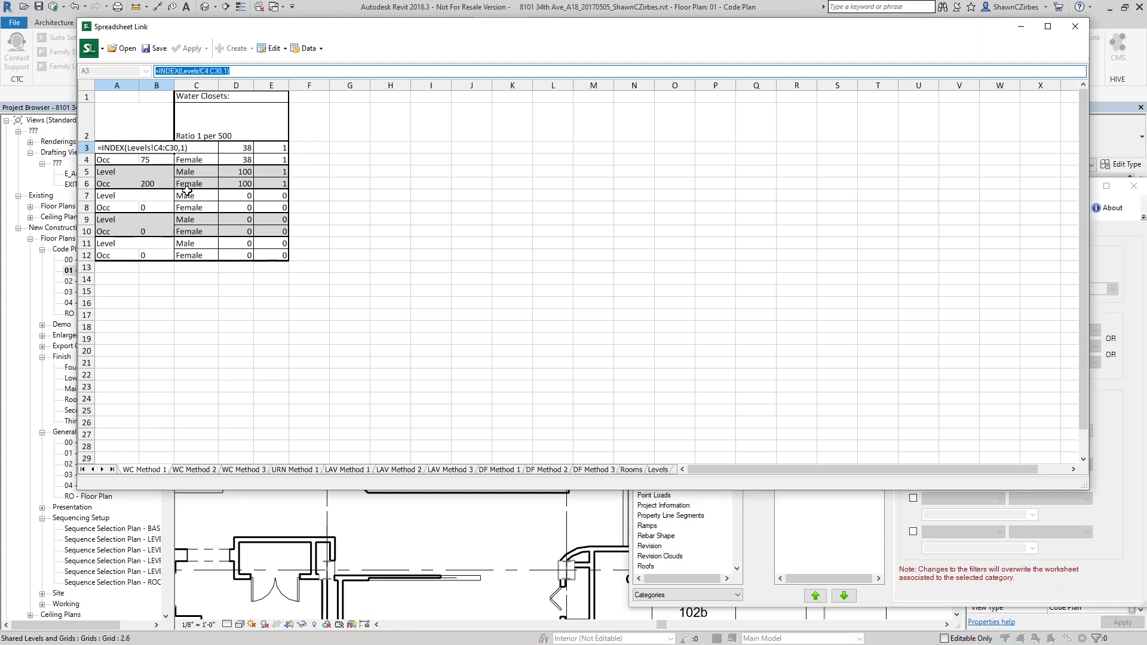
pyautogui.press('Return')
pyautogui.press('Down')
pyautogui.moveTo(187, 71); pyautogui.dragTo(129, 66)
pyautogui.hotkey('ctrl', 'v')
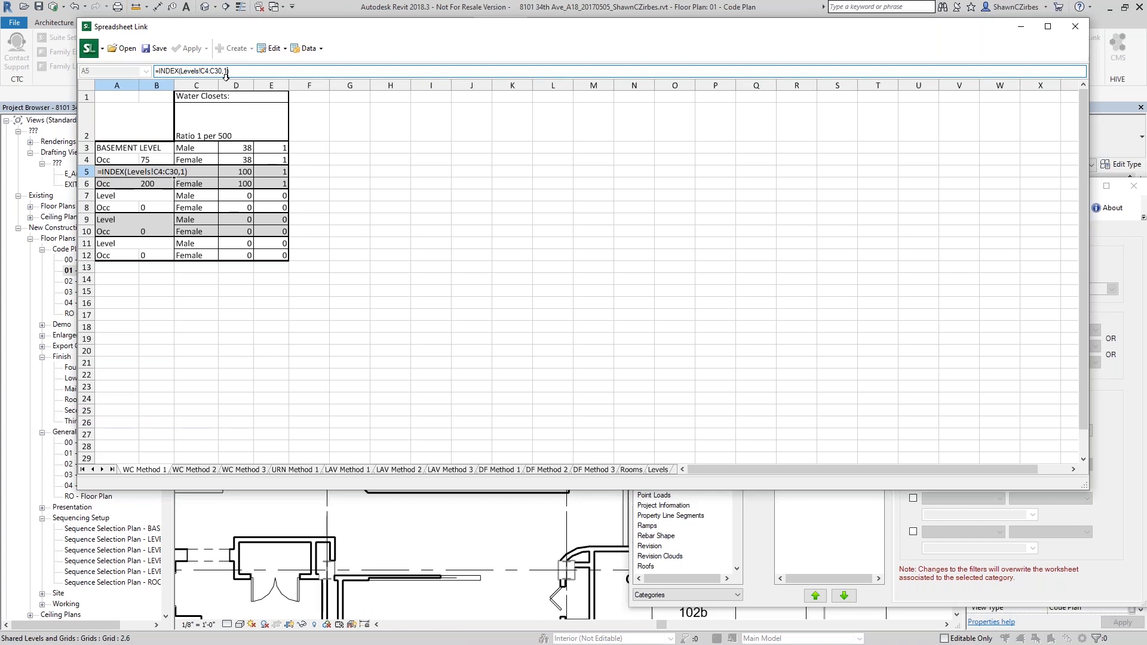
pyautogui.press('Return')
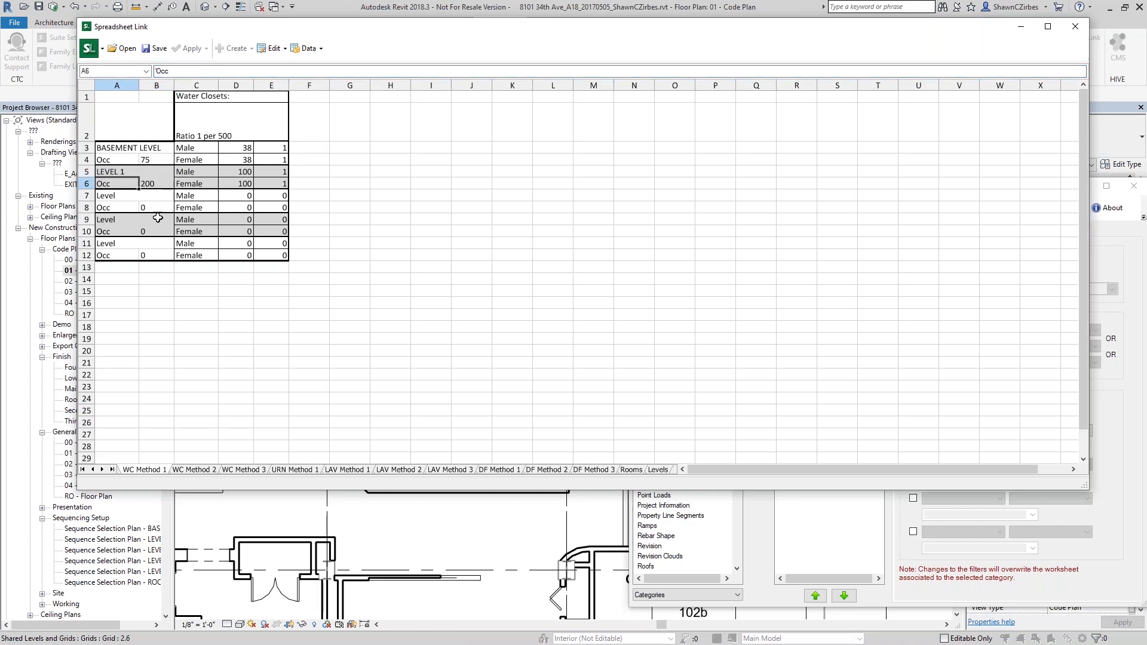
# Step: Replace the Level text in A7 with the copied INDEX formula, changing its row number to return LEVEL 2
pyautogui.click(149, 197)
pyautogui.click(165, 70)
pyautogui.moveTo(172, 71); pyautogui.dragTo(138, 70)
pyautogui.hotkey('ctrl', 'v')
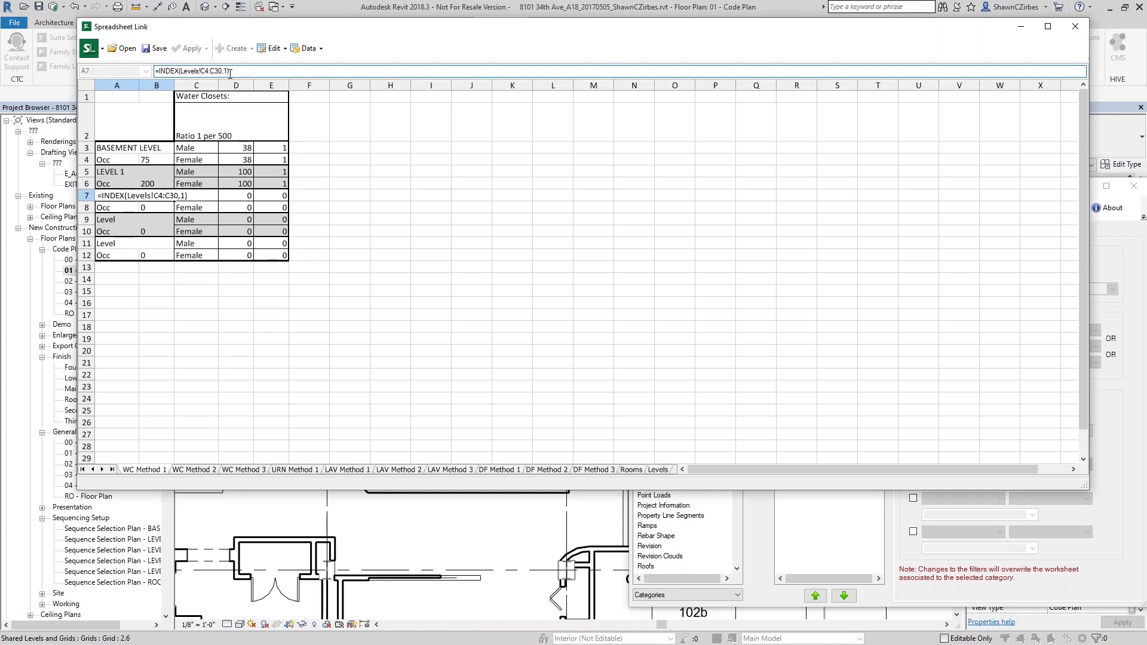
pyautogui.press('Return')
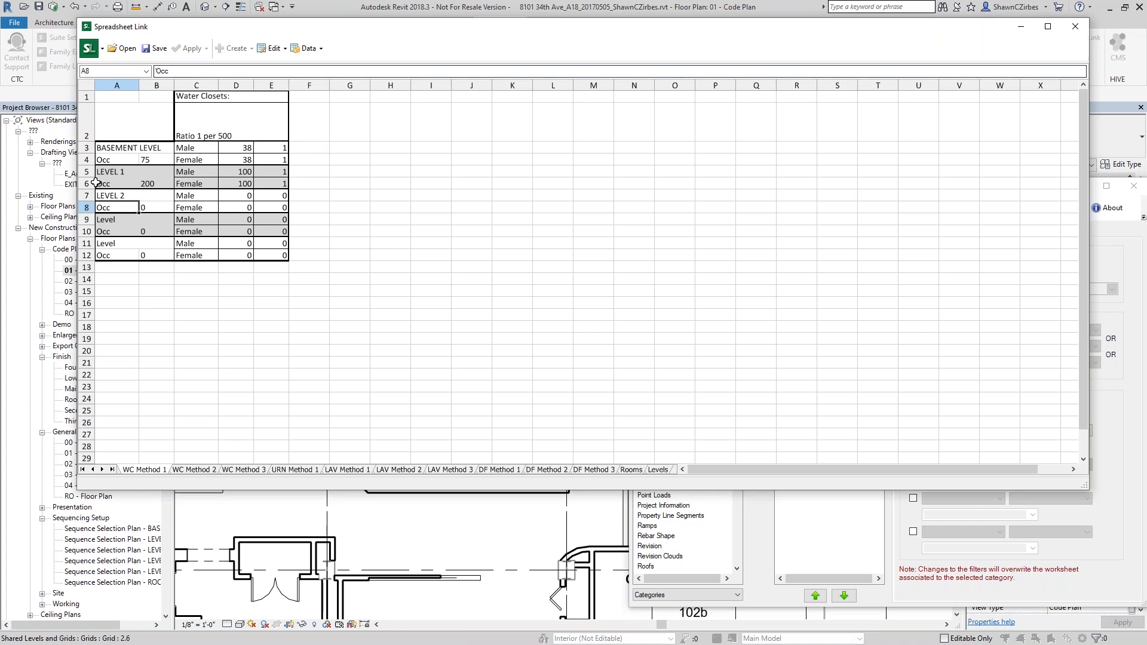
# Step: Replace the Level text in A9 with the copied INDEX formula, using row number 4 to return LEVEL 3
pyautogui.click(128, 220)
pyautogui.moveTo(207, 71); pyautogui.dragTo(87, 79)
pyautogui.hotkey('ctrl', 'v')
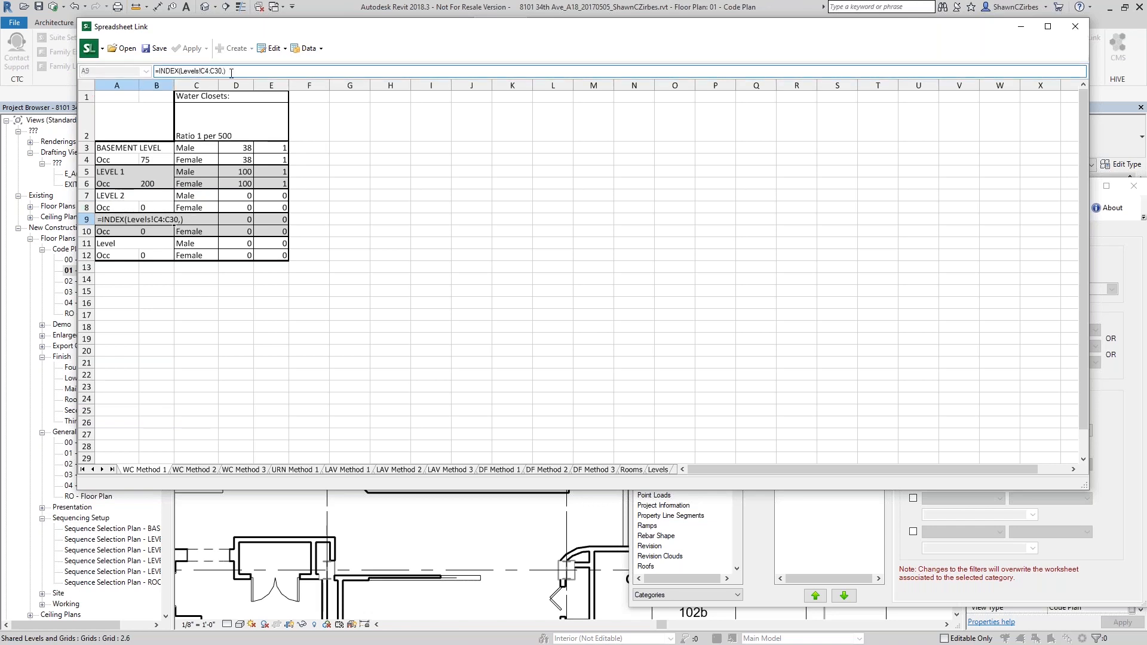
pyautogui.write('3')
pyautogui.press('Return')
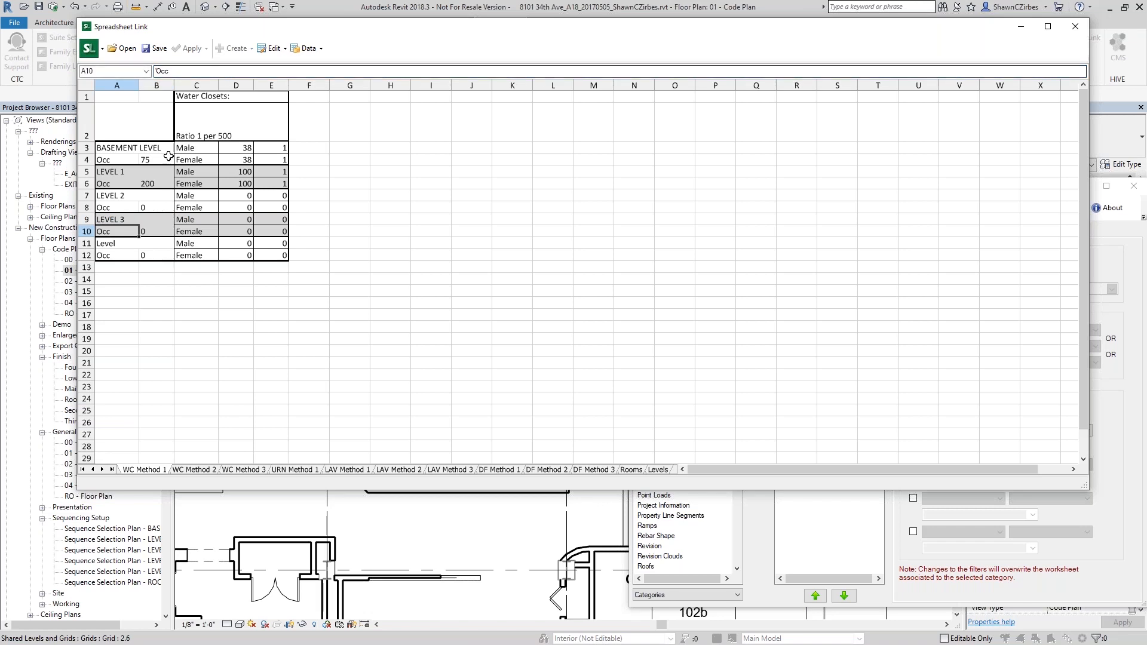
# Step: Replace the Level text in A11 with the copied INDEX formula, using row number 5 to return LEVEL 4
pyautogui.click(147, 246)
pyautogui.doubleClick(220, 74)
pyautogui.hotkey('ctrl', 'v')
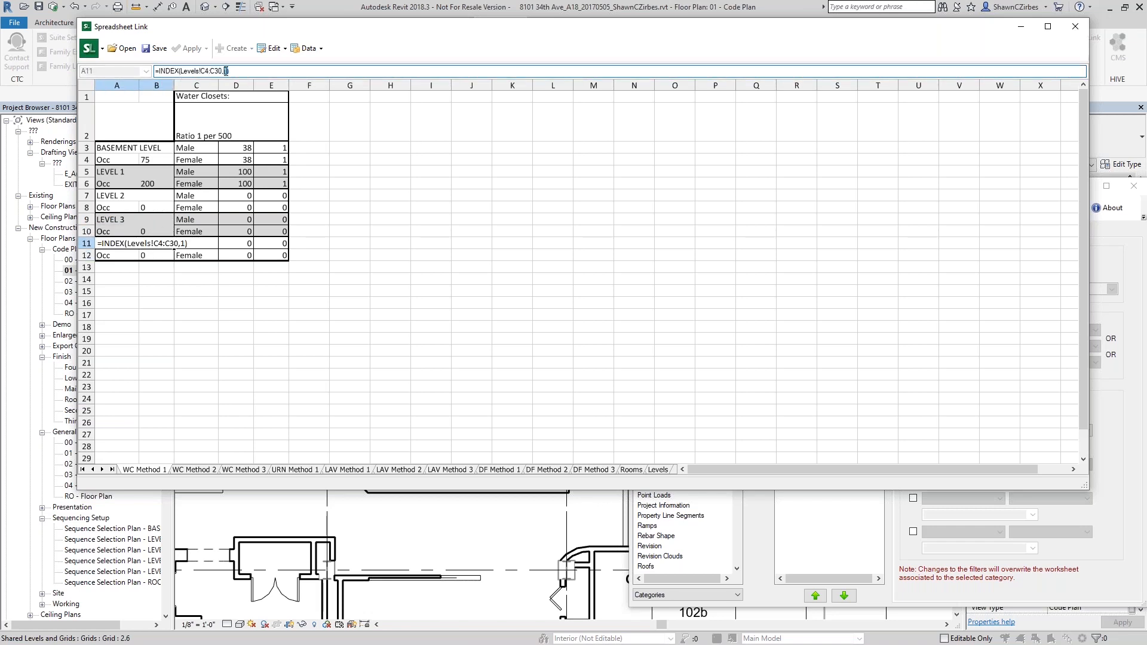
pyautogui.press('Return')
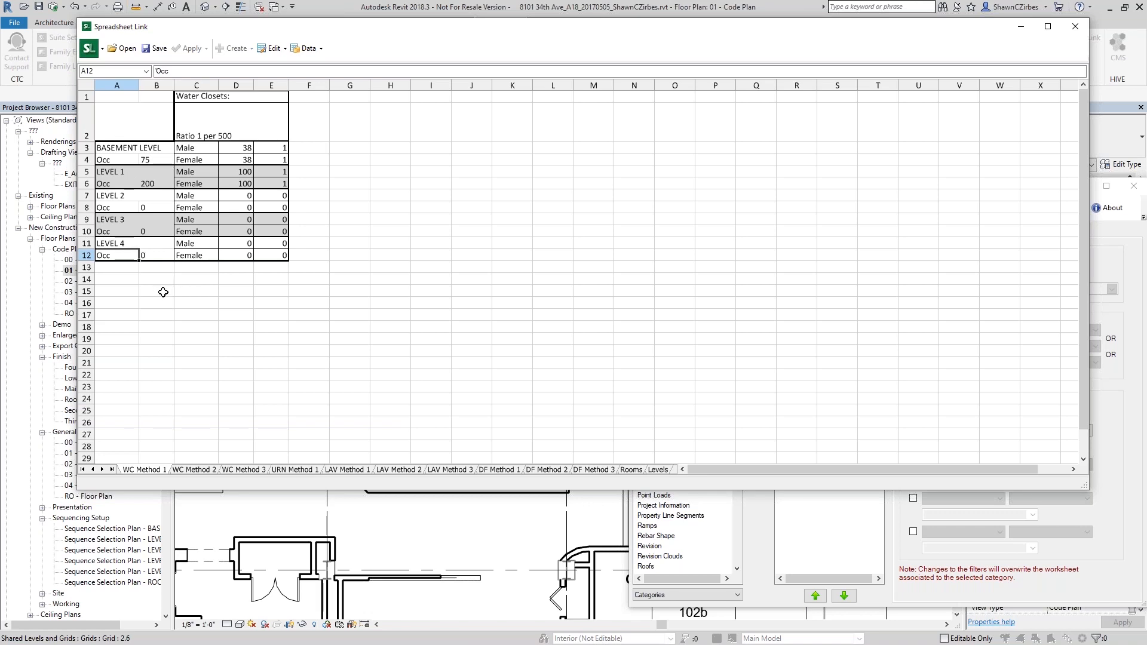
# Step: Review the INDEX formulas in the level name cells A3, A5, A7, A9 and A11
pyautogui.click(126, 150)
pyautogui.click(126, 171)
pyautogui.click(125, 195)
pyautogui.click(131, 221)
pyautogui.click(131, 244)
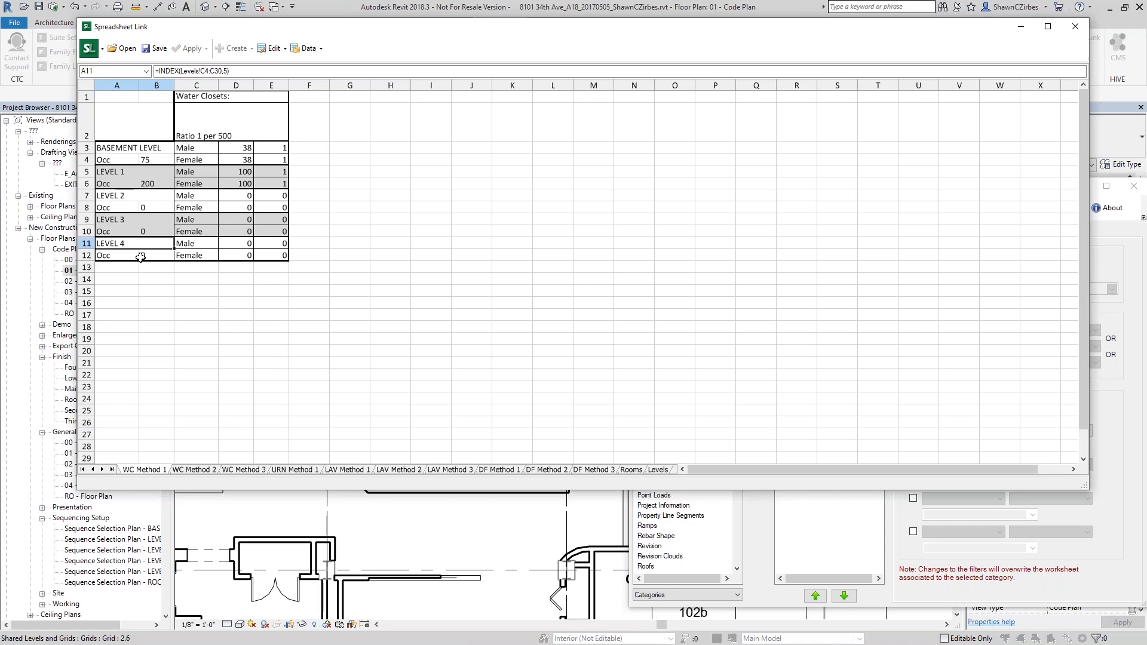
# Step: Examine the Occupancy and Level columns on the Rooms sheet and the B4 formula on WC Method 2
pyautogui.click(160, 158)
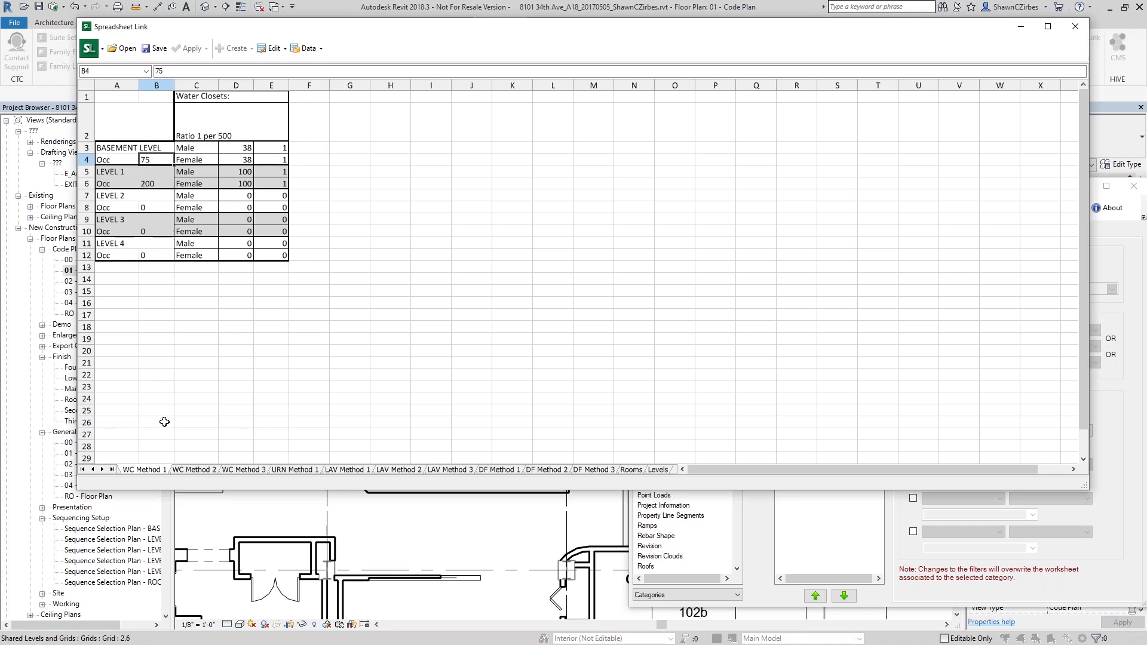
pyautogui.click(629, 469)
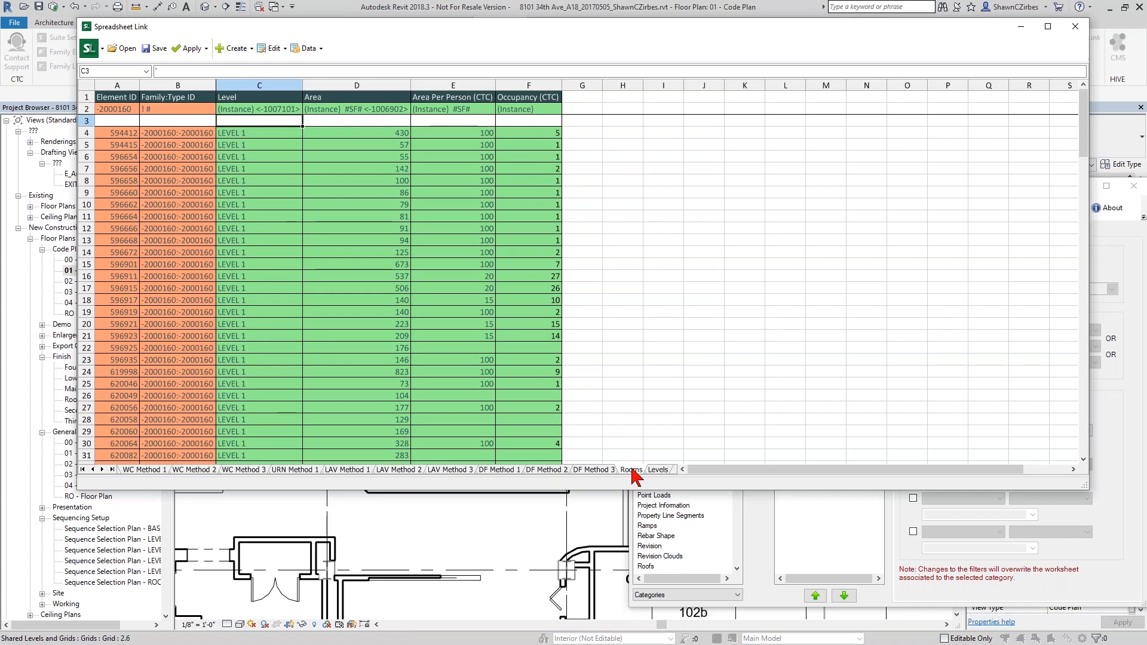
pyautogui.moveTo(529, 134); pyautogui.dragTo(535, 341)
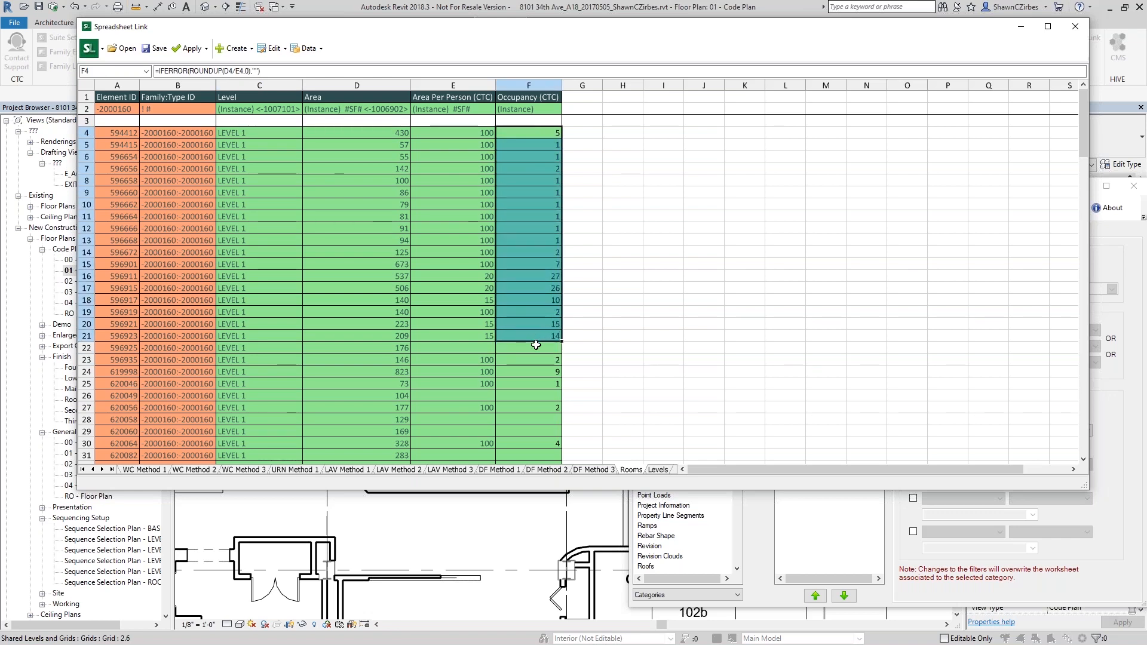
pyautogui.moveTo(245, 135); pyautogui.dragTo(258, 349)
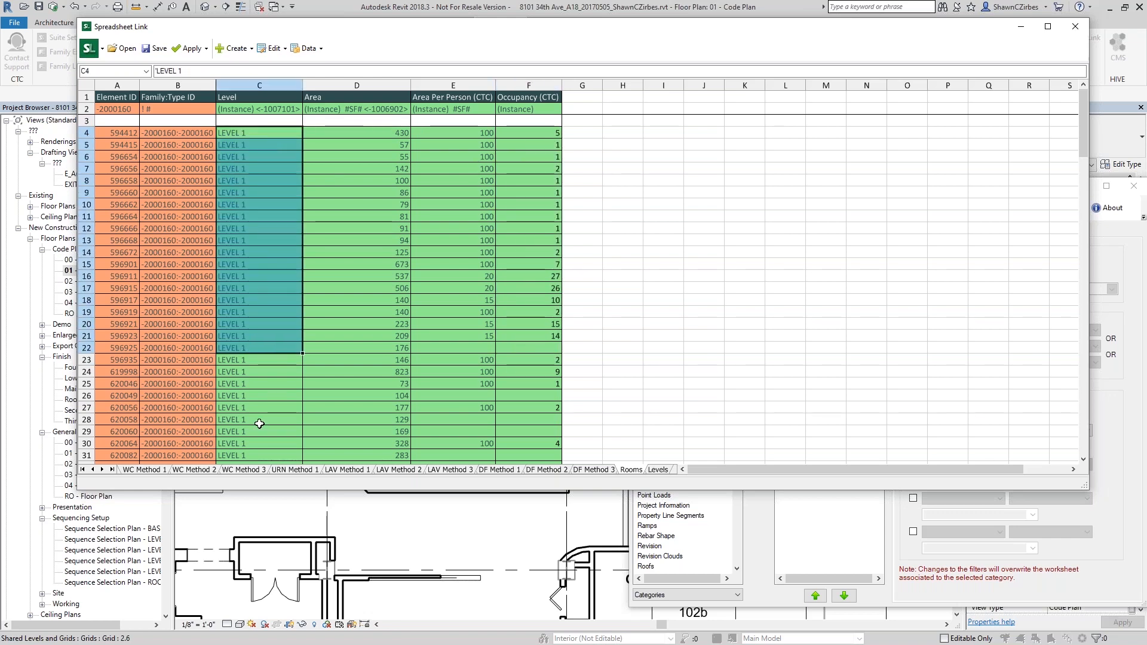
pyautogui.click(147, 470)
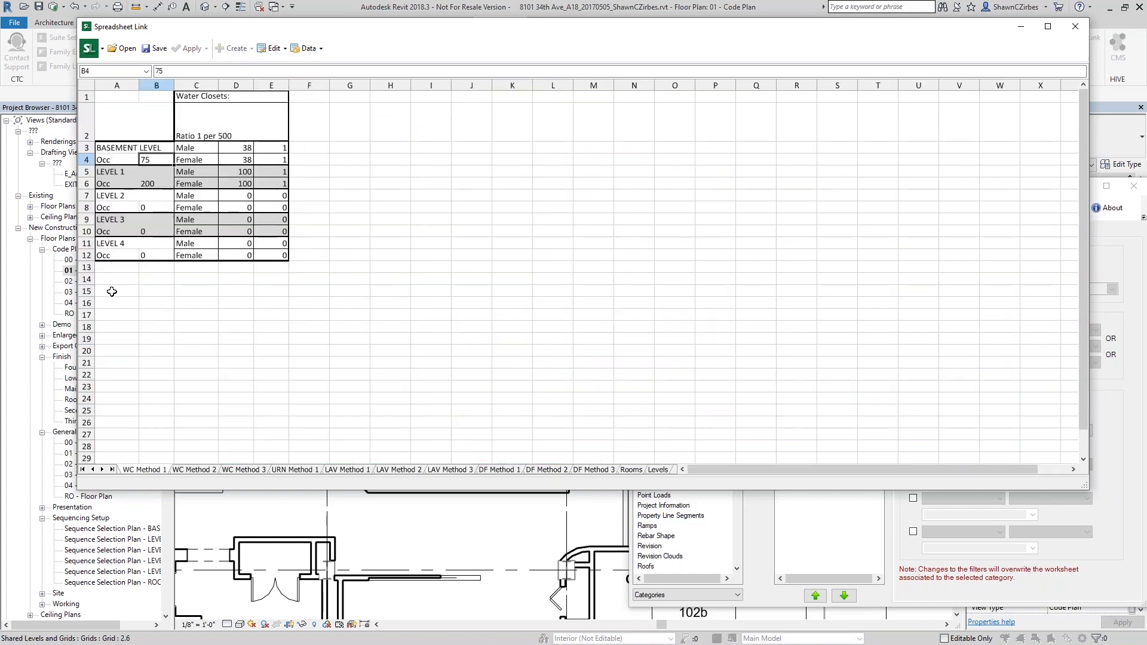
pyautogui.click(195, 471)
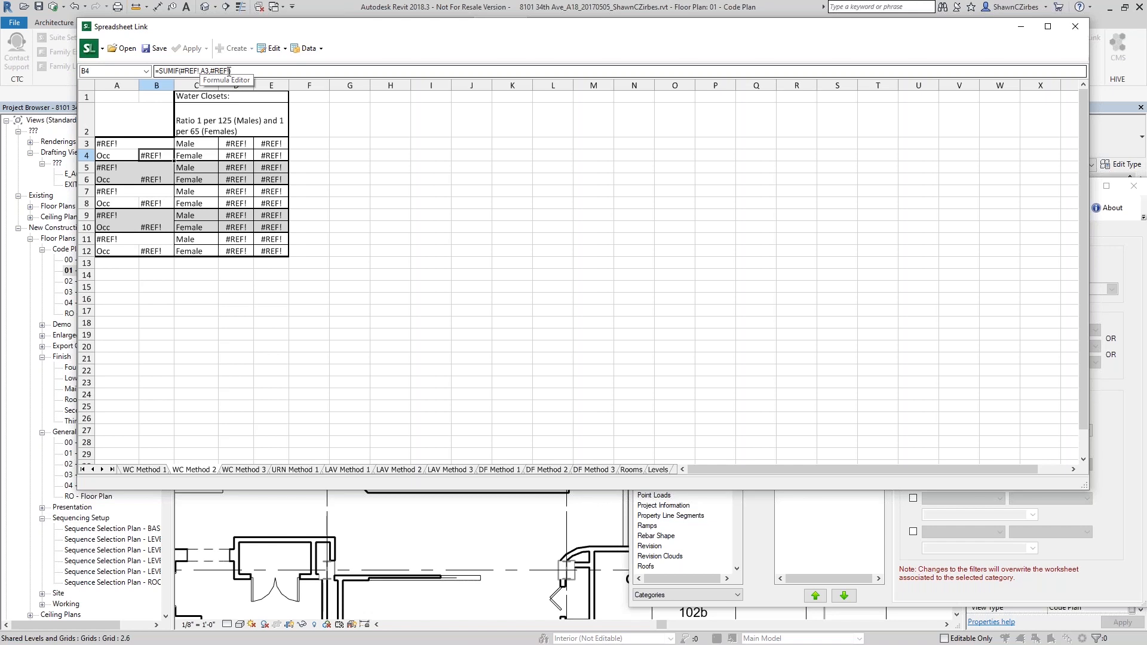
pyautogui.click(146, 470)
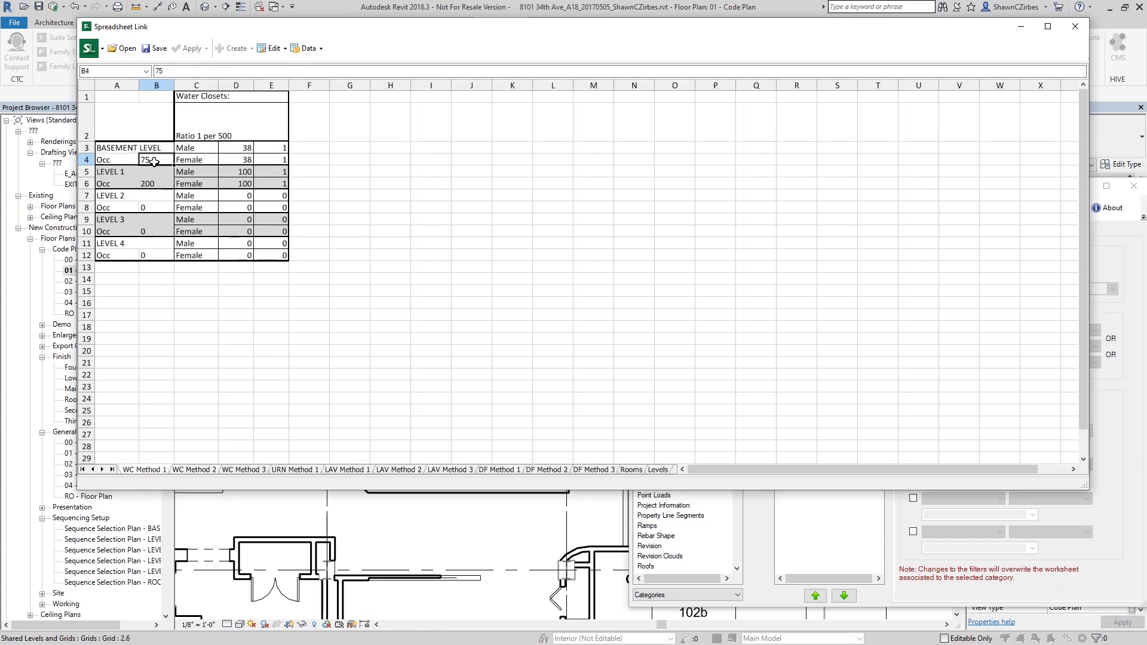
# Step: Replace the basement occupancy in B4 of WC Method 1 with the formula =SUMIF(Rooms!C:C,A3,Rooms!F:F)
pyautogui.doubleClick(159, 71)
pyautogui.write('=')
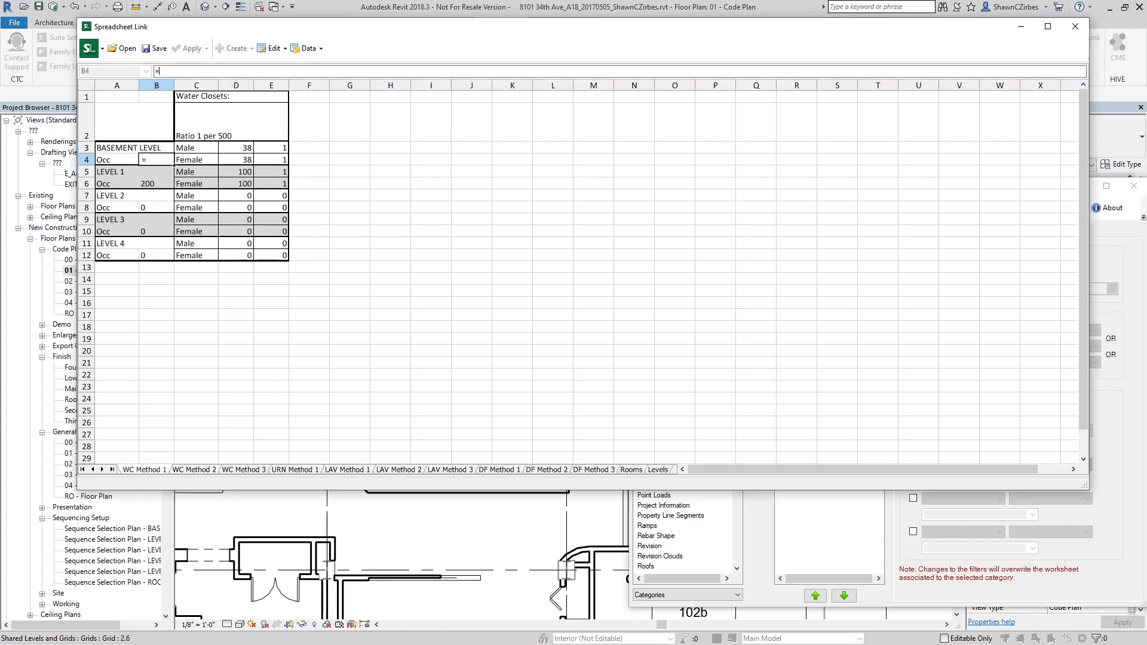
pyautogui.write('sumif(')
pyautogui.click(657, 469)
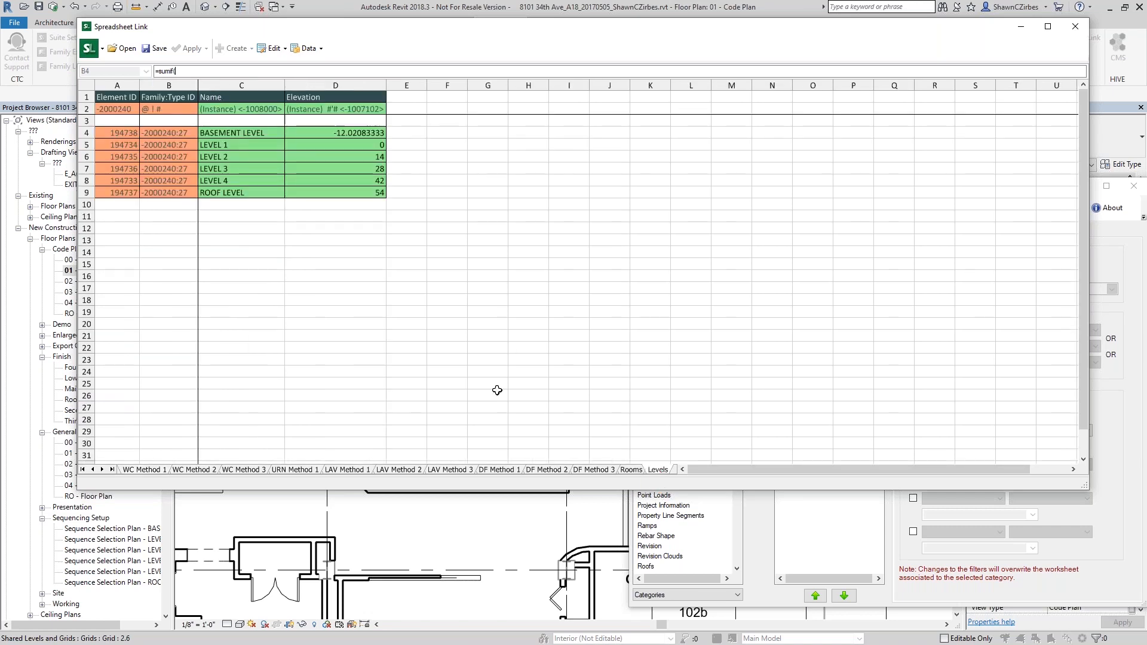
pyautogui.click(631, 469)
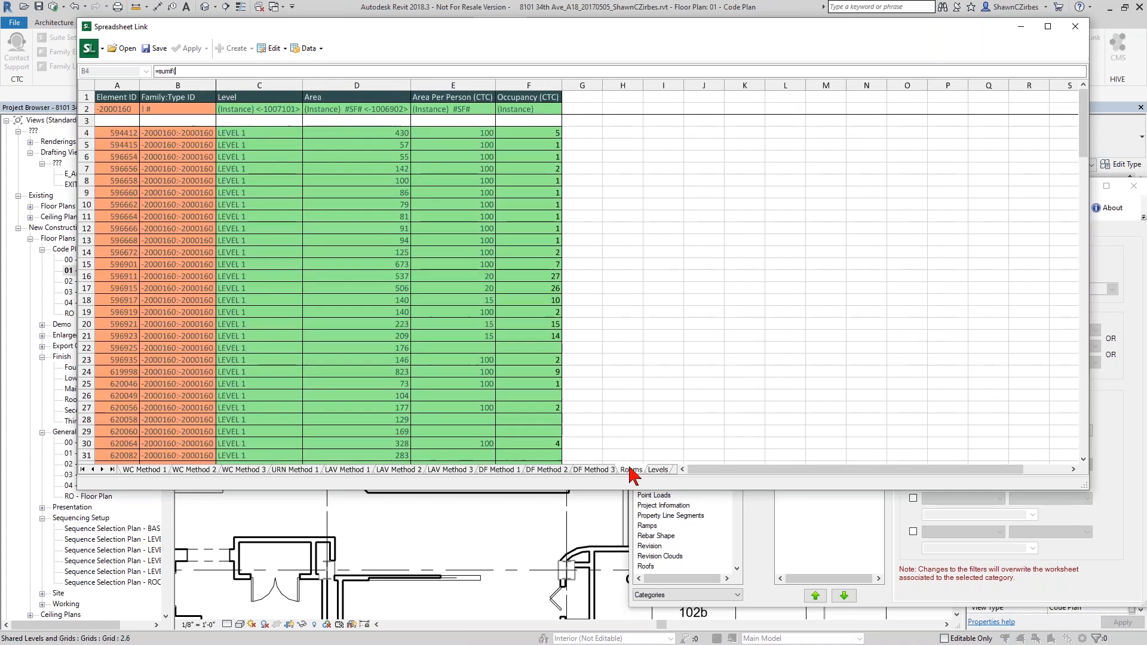
pyautogui.click(254, 85)
pyautogui.click(206, 71)
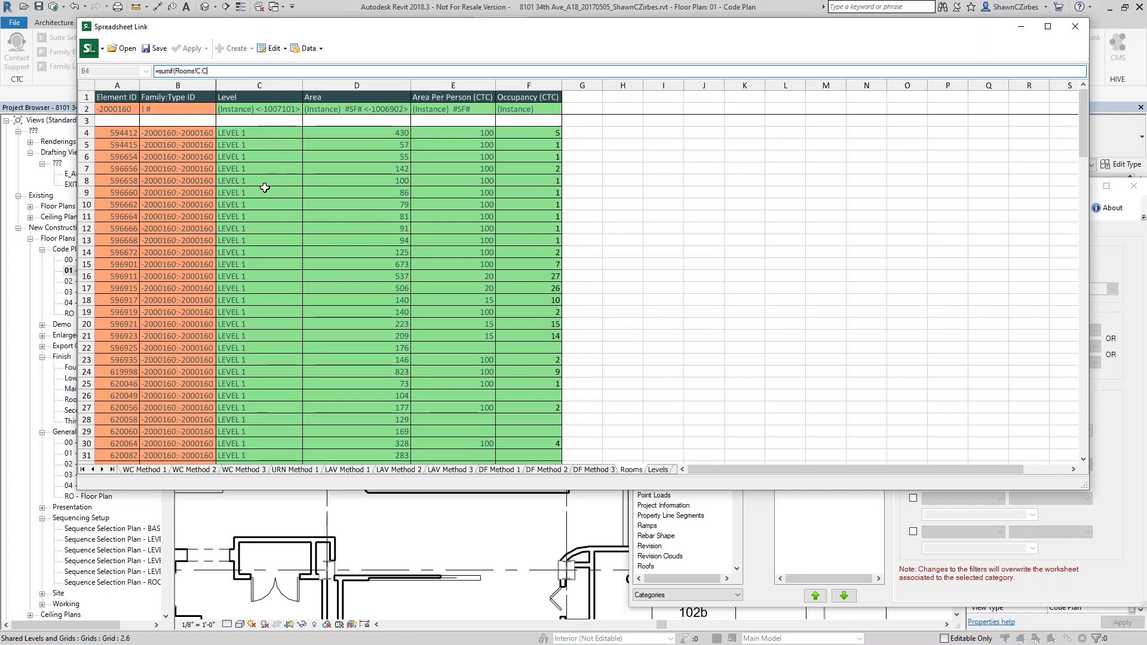
pyautogui.click(144, 470)
pyautogui.click(135, 147)
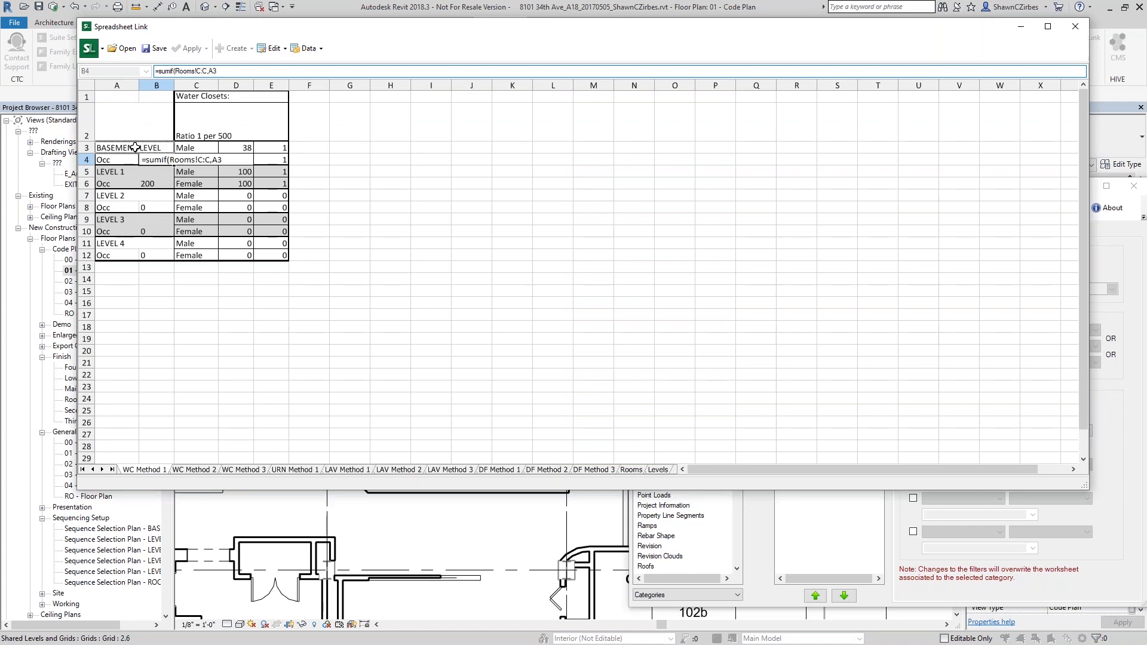
pyautogui.write(',')
pyautogui.click(632, 470)
pyautogui.click(541, 82)
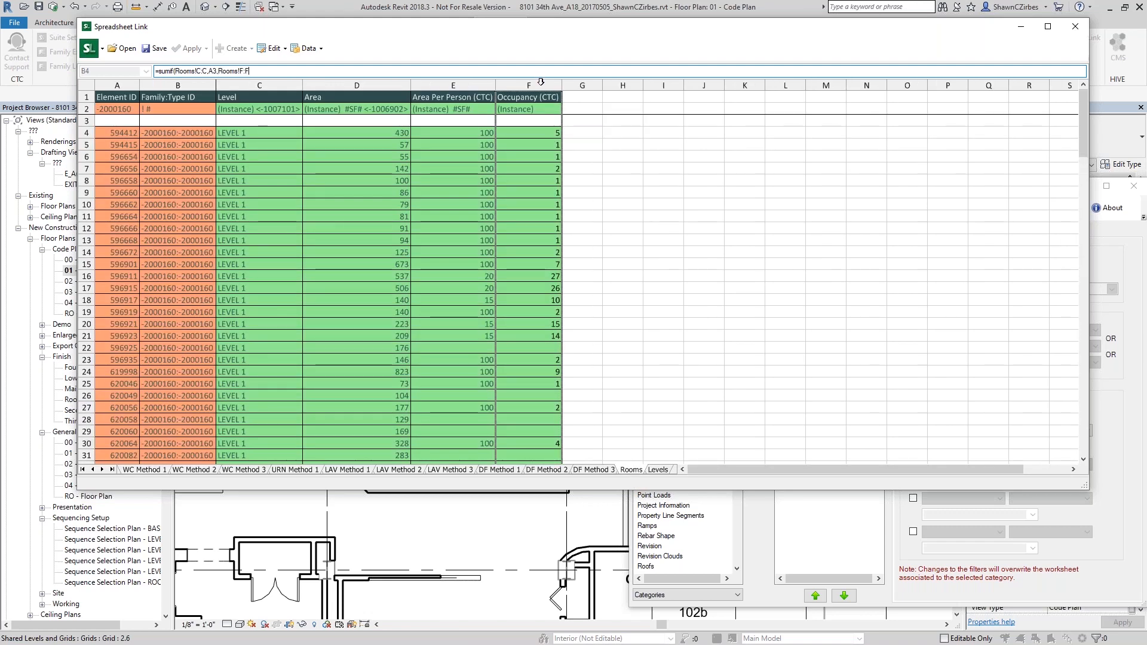
pyautogui.press('Return')
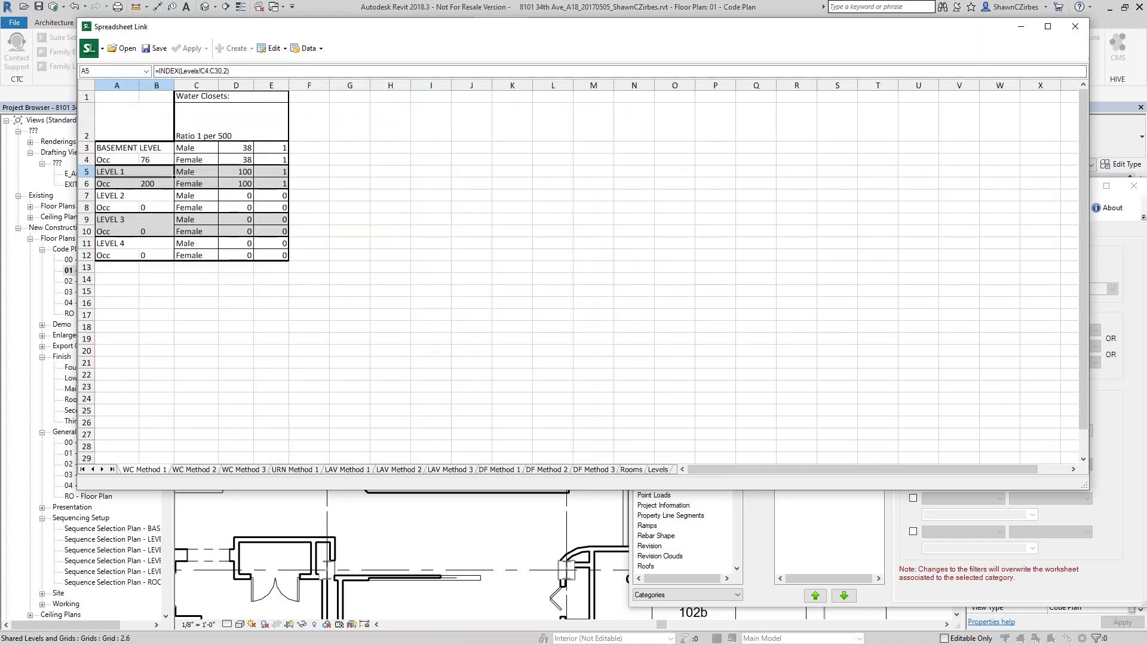
# Step: Try copying the SUMIF cell B4 into B6, and undo the paste
pyautogui.click(161, 158)
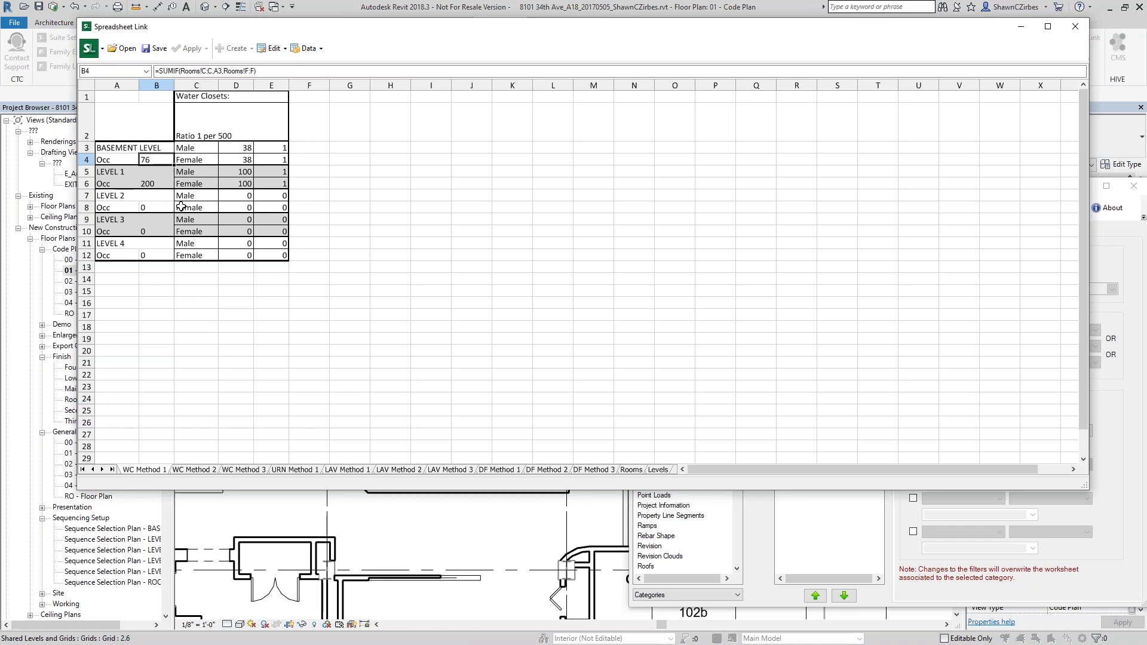
pyautogui.moveTo(266, 72); pyautogui.dragTo(118, 74)
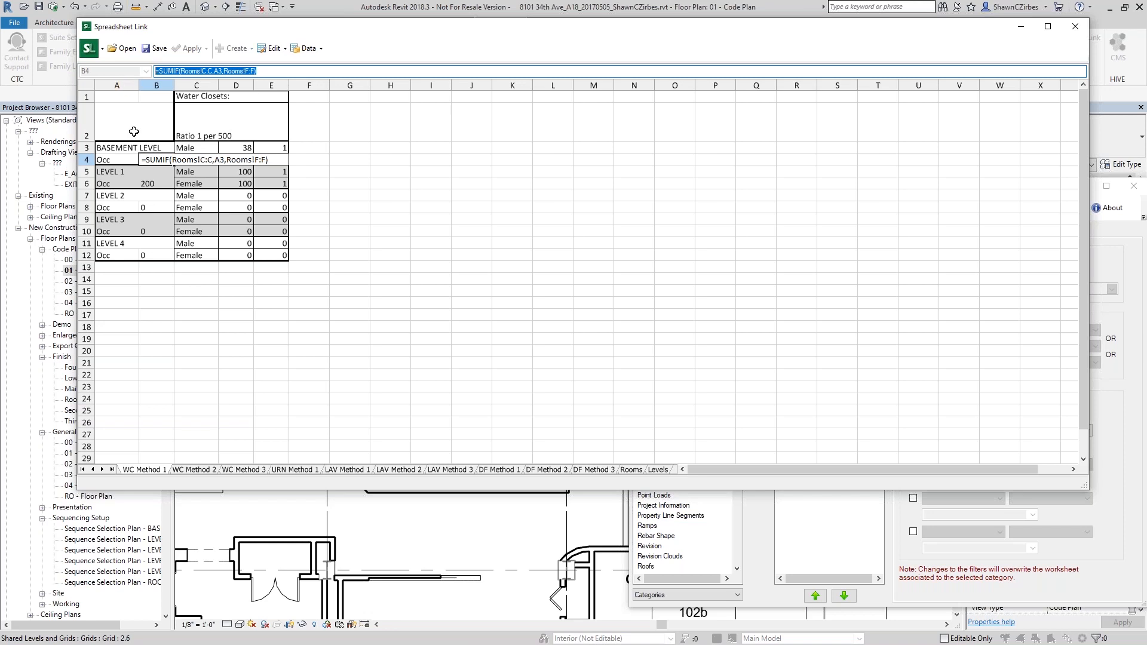
pyautogui.click(150, 159)
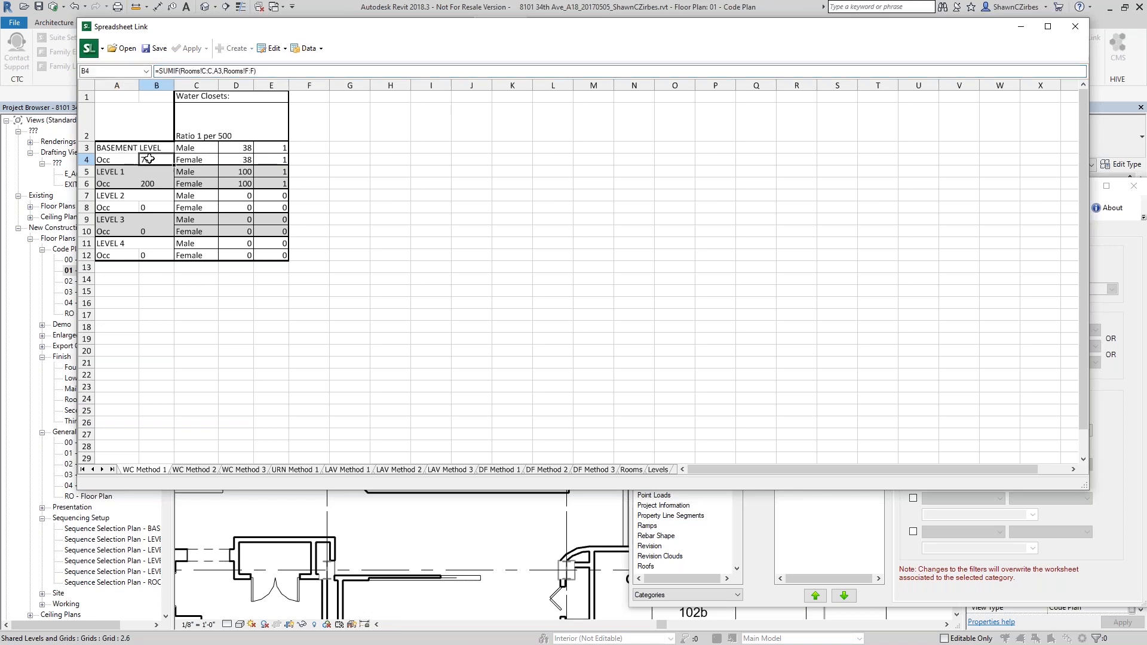
pyautogui.click(157, 183)
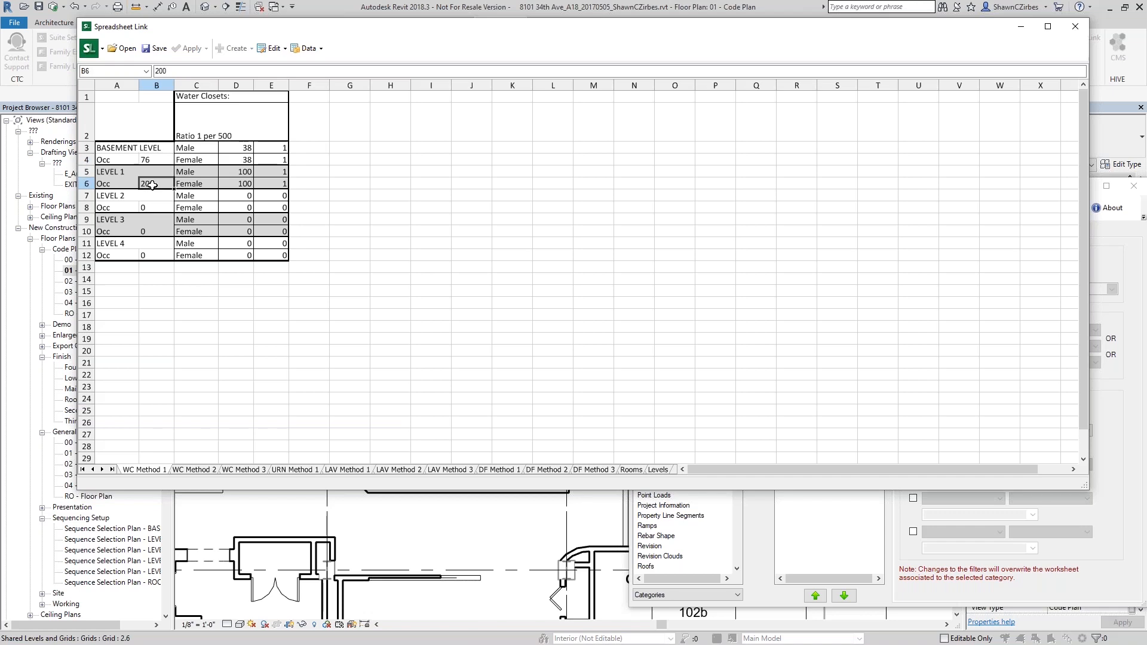
pyautogui.hotkey('ctrl', 'v')
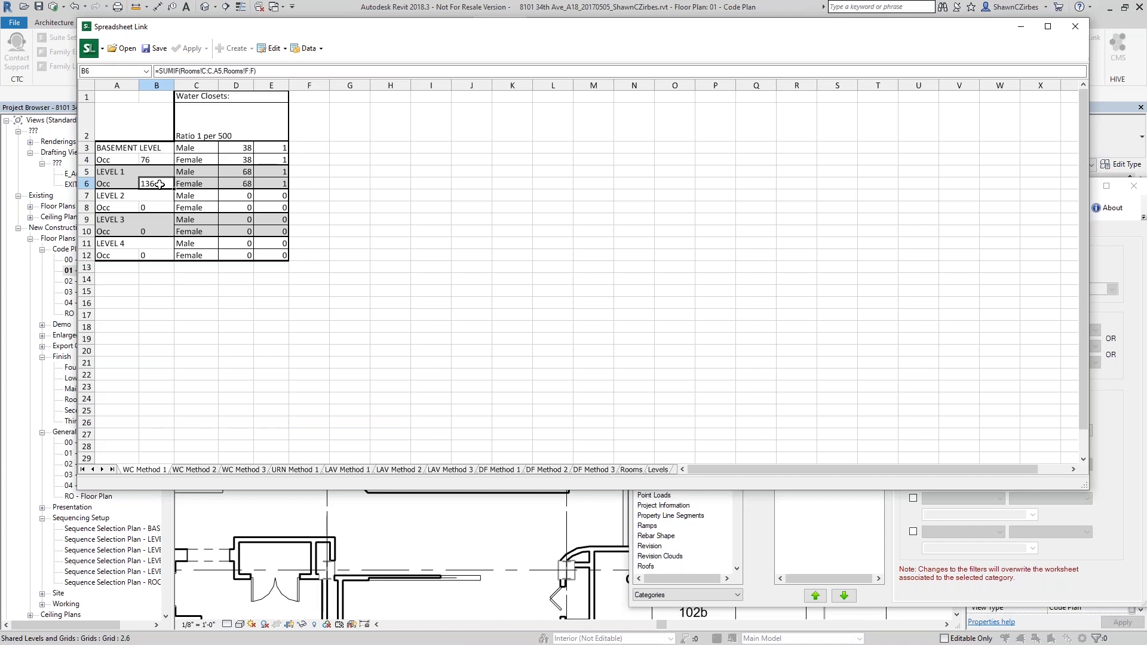
pyautogui.hotkey('ctrl', 'z')
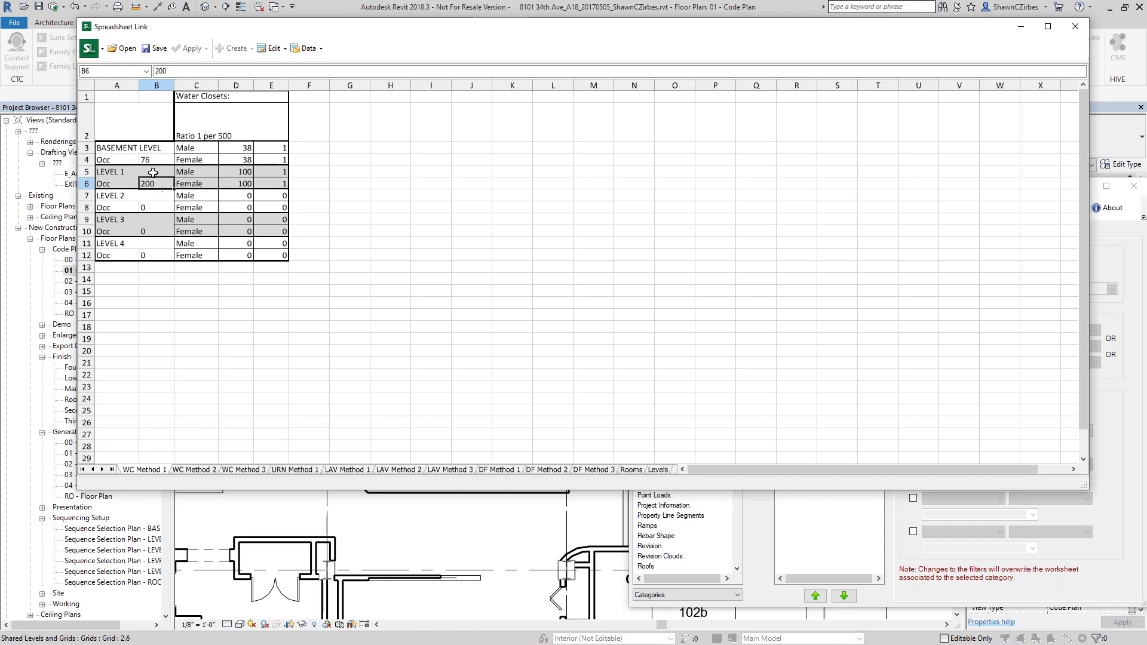
# Step: Copy the full SUMIF formula text from B4, keeping the formula in that cell
pyautogui.click(151, 160)
pyautogui.moveTo(263, 71); pyautogui.dragTo(139, 75)
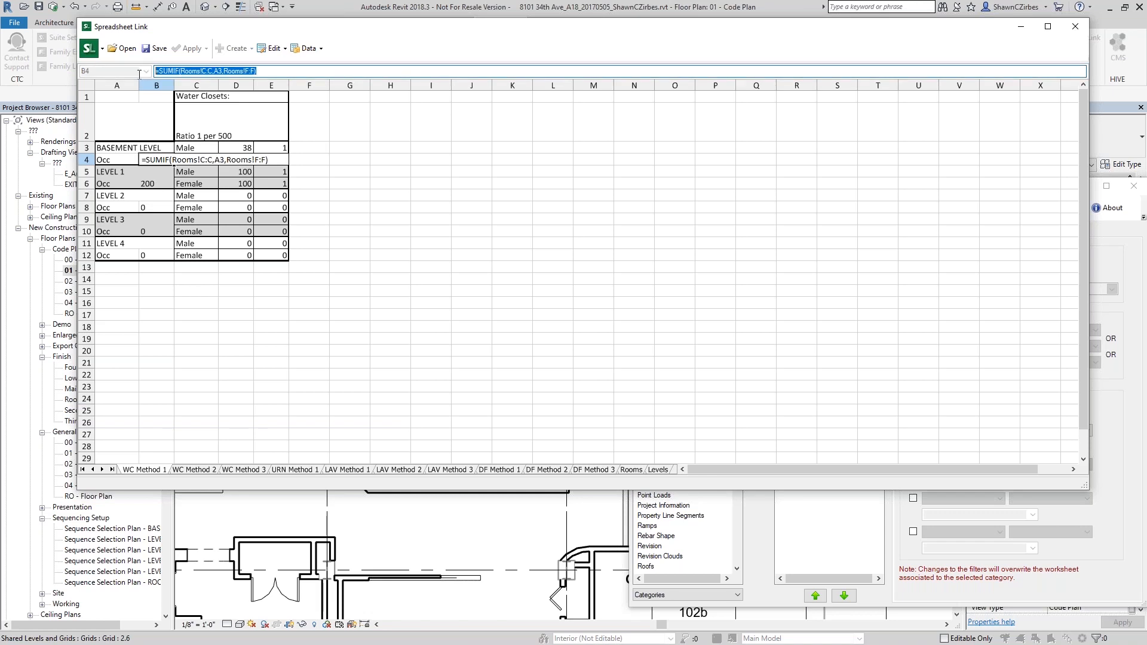
pyautogui.write('76')
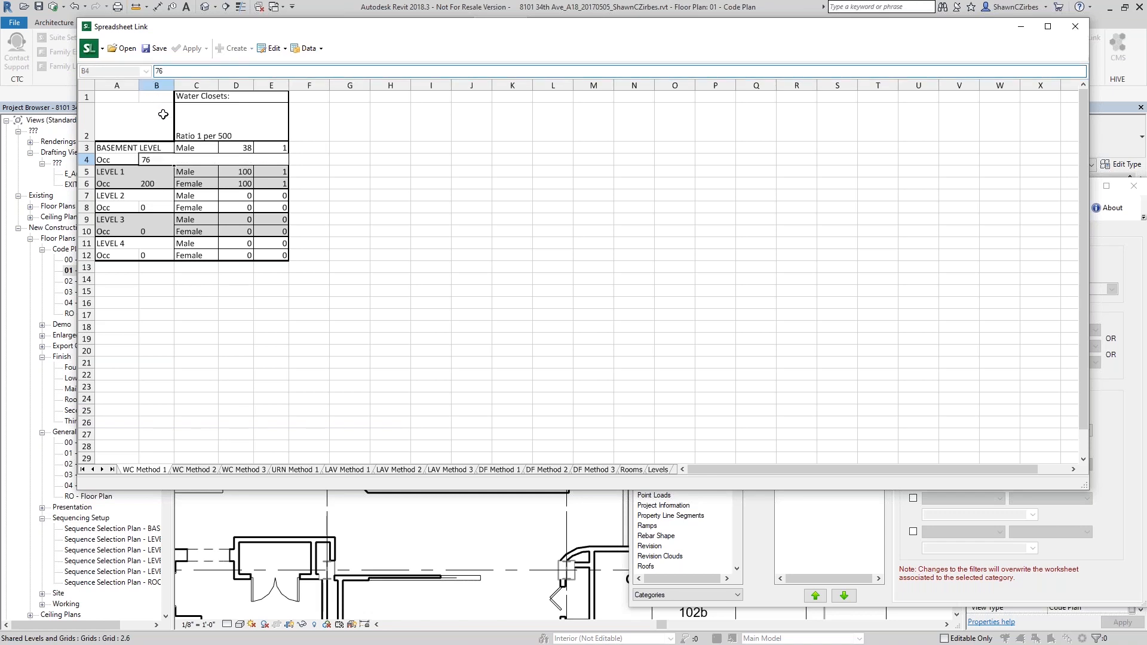
pyautogui.hotkey('ctrl', 'z')
pyautogui.hotkey('ctrl', 'c')
pyautogui.press('Return')
pyautogui.press('Return')
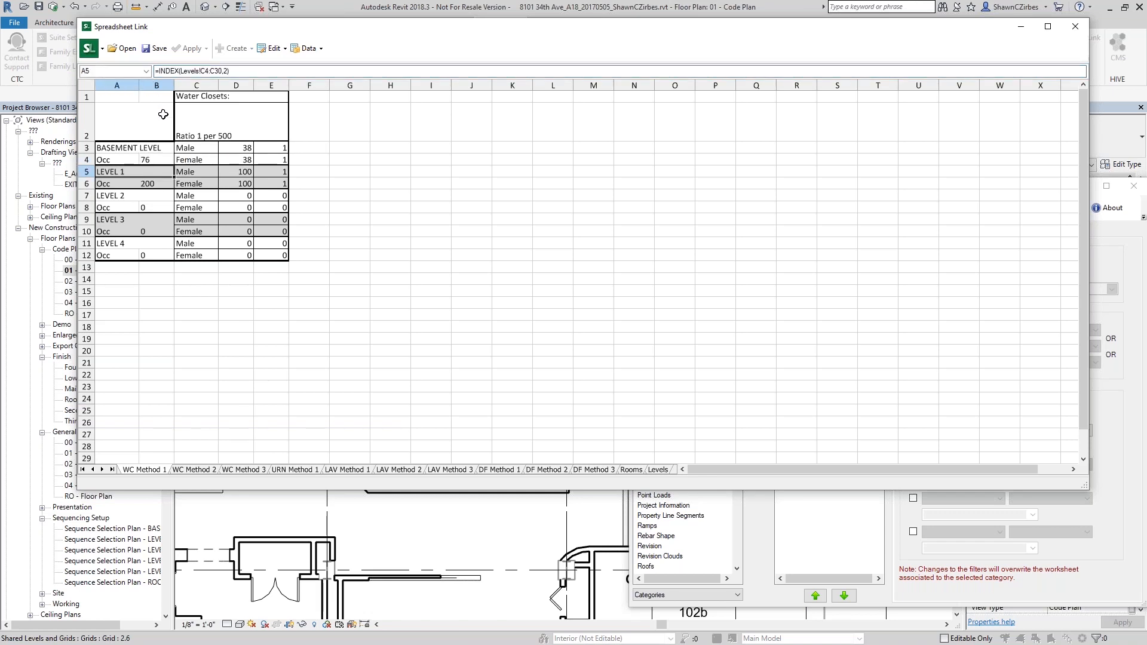
# Step: Replace the LEVEL 1 occupancy in B6 with the copied SUMIF formula, changing its criterion cell to A5
pyautogui.click(151, 187)
pyautogui.click(182, 72)
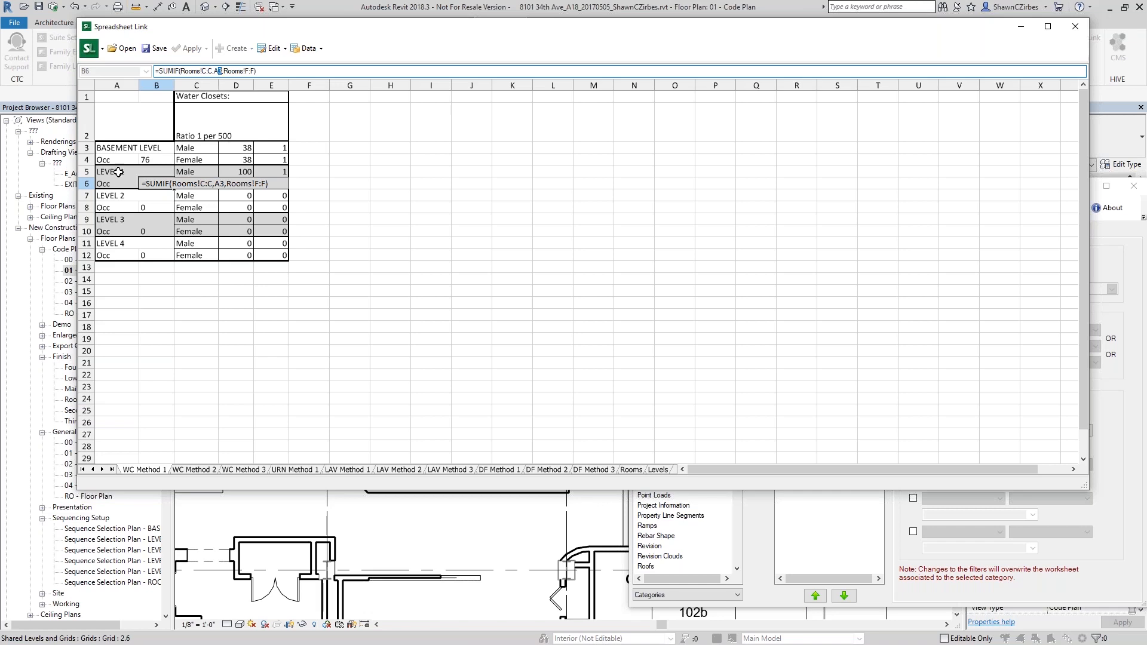
pyautogui.write('5')
pyautogui.press('Return')
# Step: Replace the LEVEL 2 occupancy in B8 with the copied SUMIF formula, changing its criterion cell to A7
pyautogui.click(155, 208)
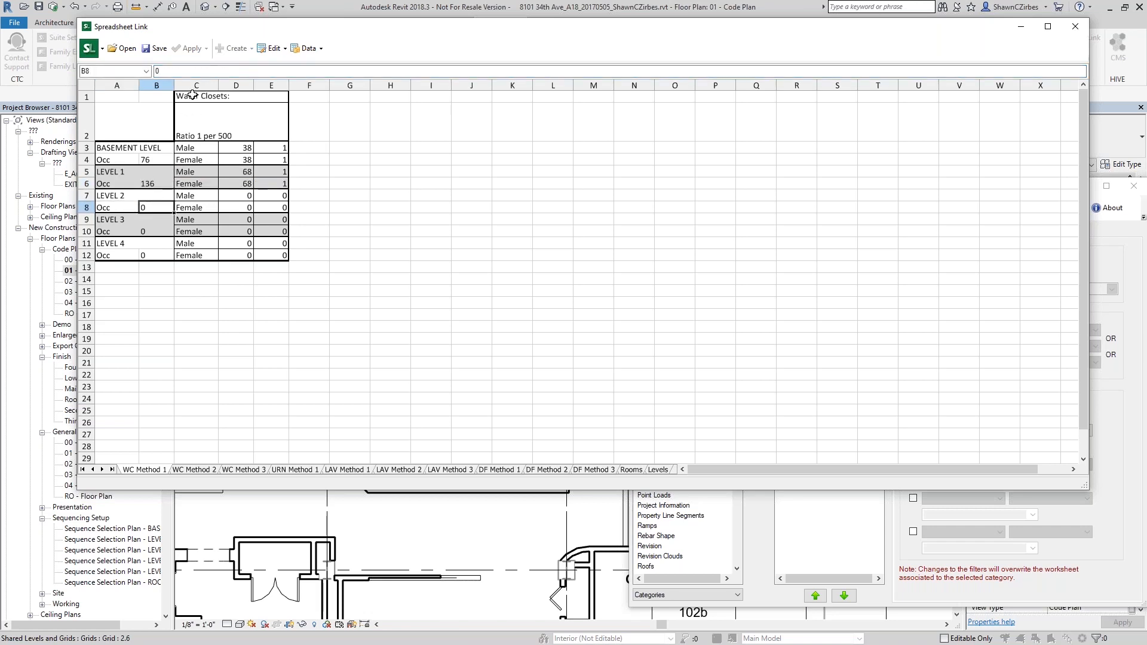
pyautogui.hotkey('ctrl', 'v')
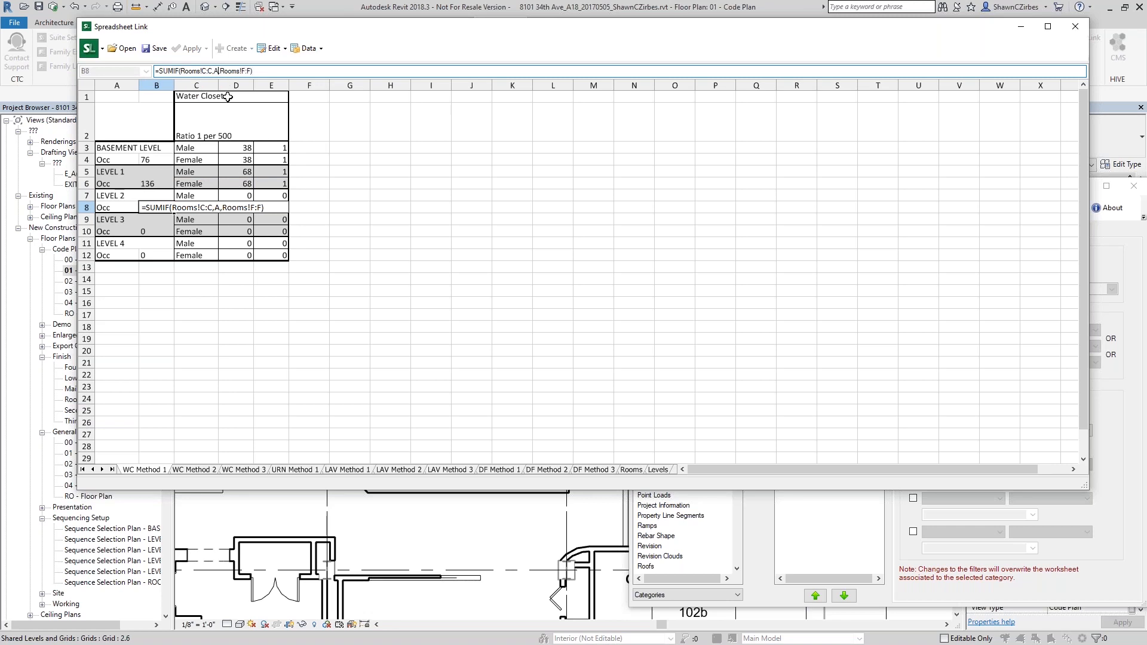
pyautogui.press('Delete')
pyautogui.write('7')
pyautogui.press('Return')
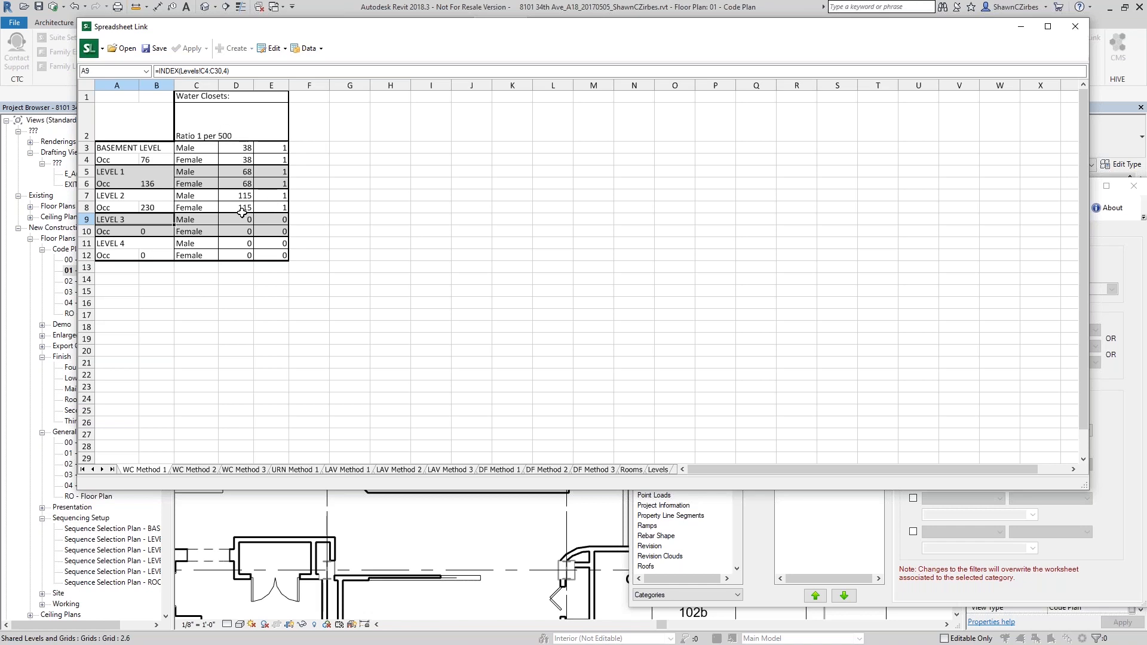
# Step: Replace the LEVEL 3 occupancy in B10 with the copied SUMIF formula, changing its criterion cell to A9
pyautogui.click(157, 230)
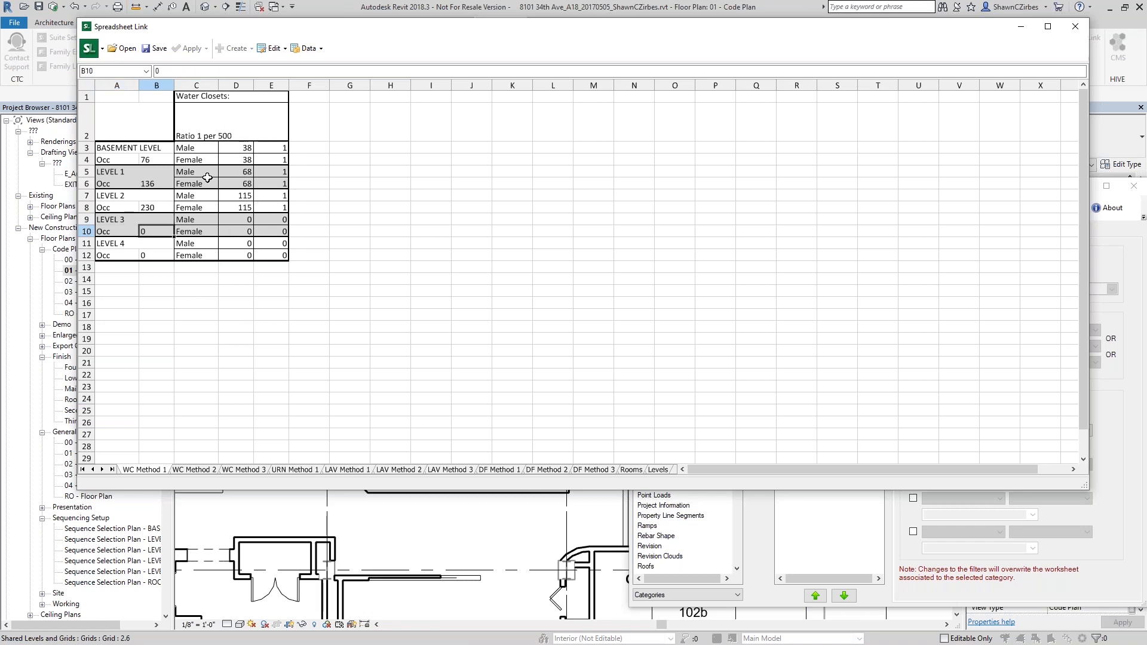
pyautogui.click(196, 72)
pyautogui.hotkey('ctrl', 'v')
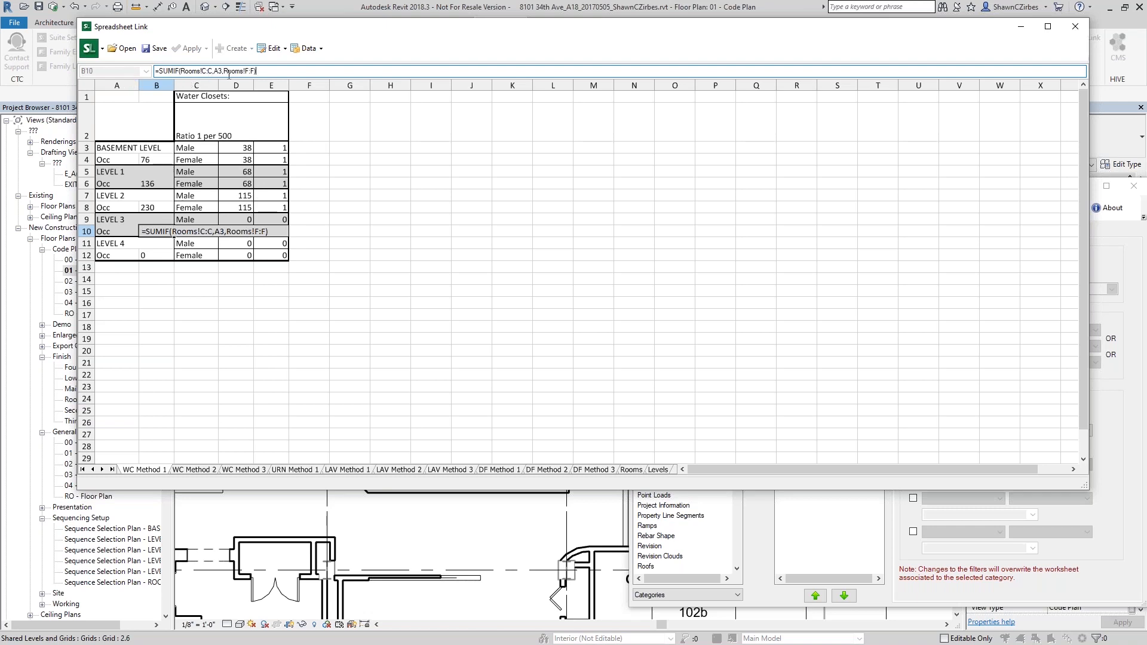
pyautogui.click(220, 71)
pyautogui.press('Delete')
pyautogui.write('9')
pyautogui.press('Return')
# Step: Replace the LEVEL 4 occupancy in B12 with the copied SUMIF formula, changing its criterion cell to A11
pyautogui.press('Return')
pyautogui.press('Right')
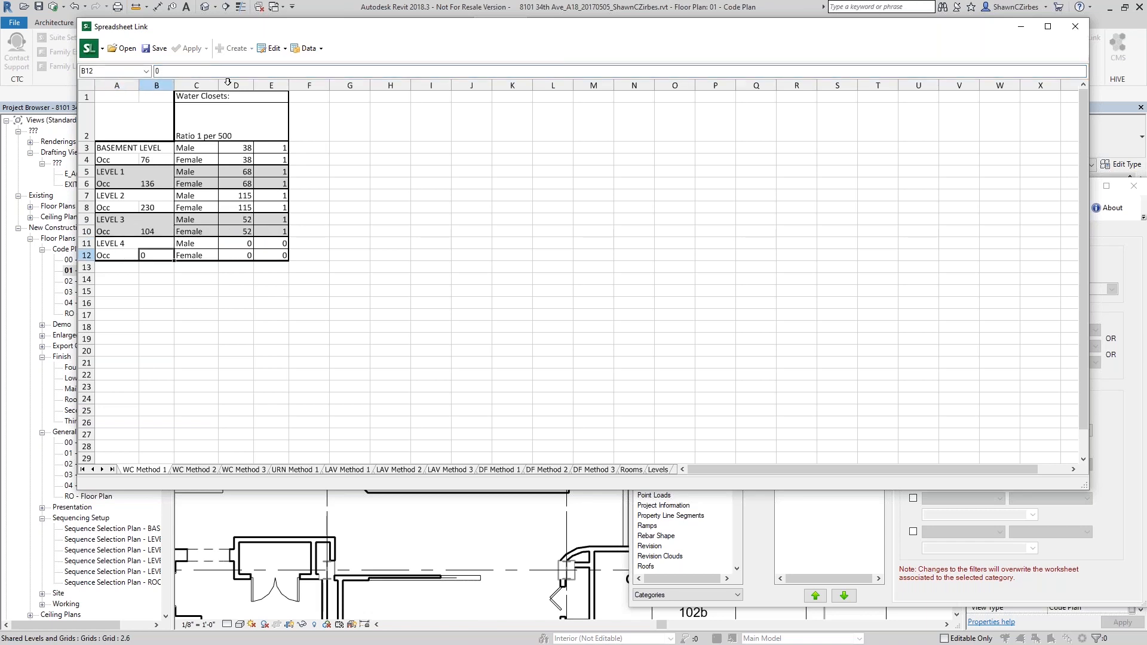
pyautogui.doubleClick(157, 71)
pyautogui.write('=SUMIF(Rooms!C:C,A3,Rooms!F:F)')
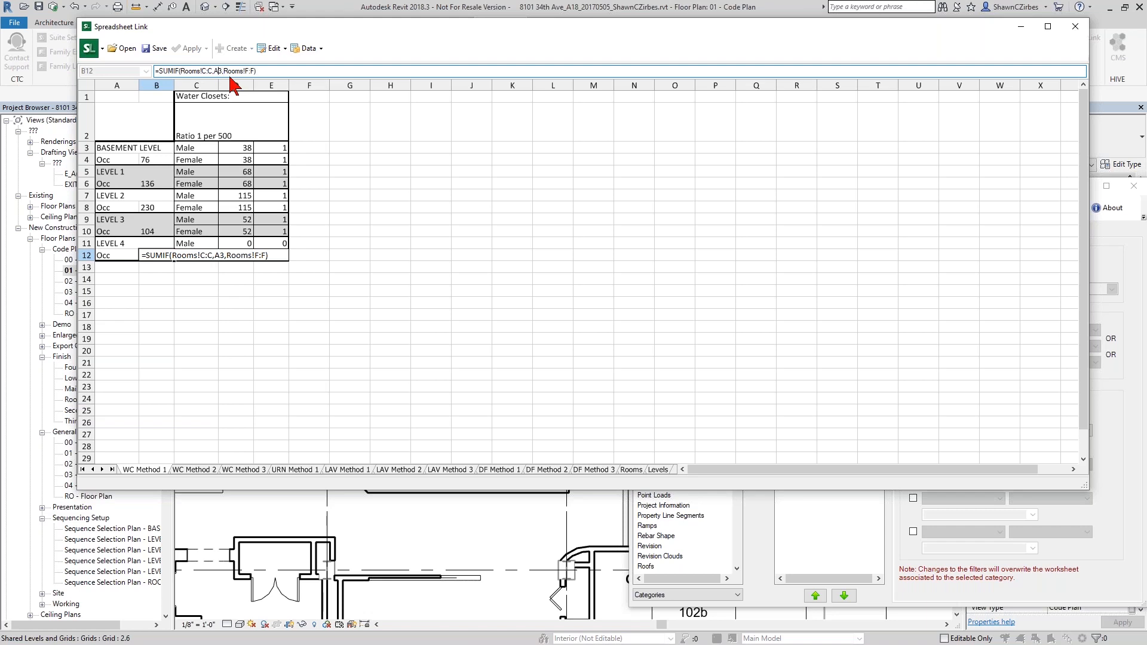
pyautogui.press('Delete')
pyautogui.write('10')
pyautogui.press('BackSpace')
pyautogui.press('Return')
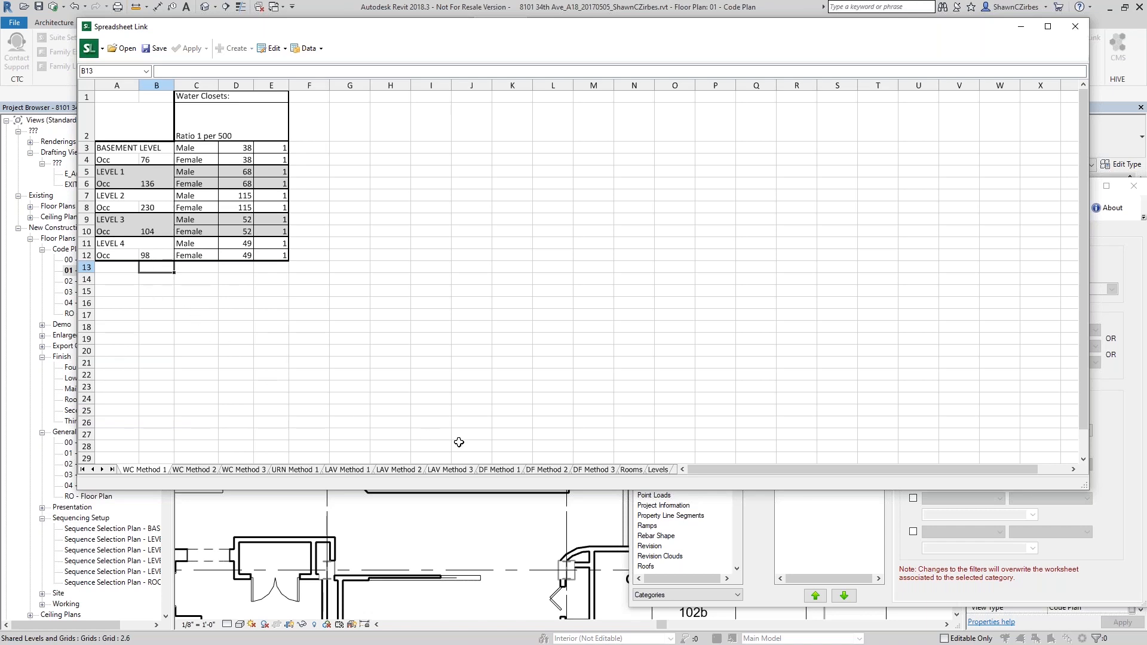
# Step: Review the SUMIF formulas in the occupancy cells from B12 up to B4
pyautogui.click(155, 49)
pyautogui.click(154, 256)
pyautogui.click(151, 233)
pyautogui.click(156, 207)
pyautogui.click(156, 183)
pyautogui.click(157, 160)
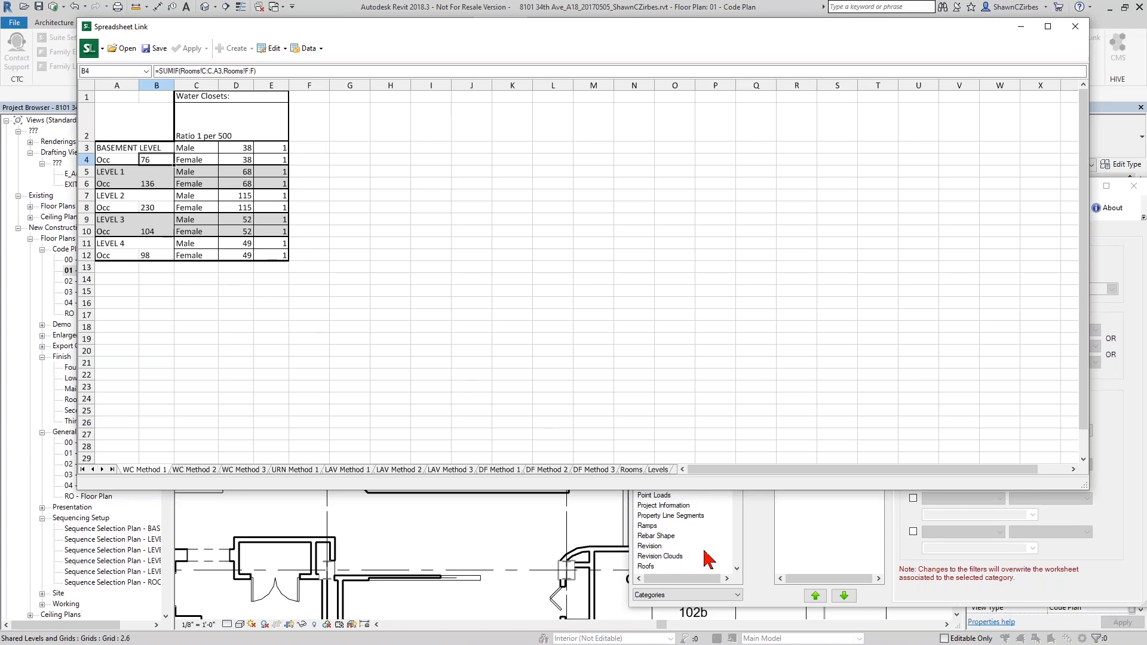
# Step: Start saving the spreadsheet as an Excel workbook and look through the folder locations for its destination
pyautogui.click(155, 48)
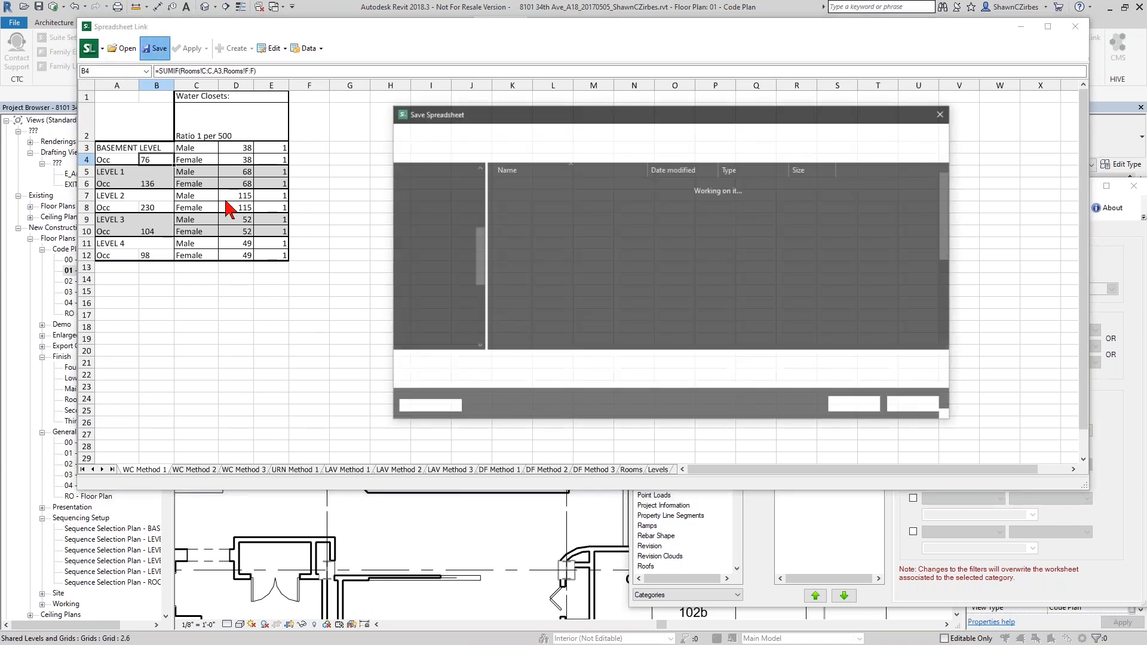
pyautogui.scroll(-5, 418, 251)
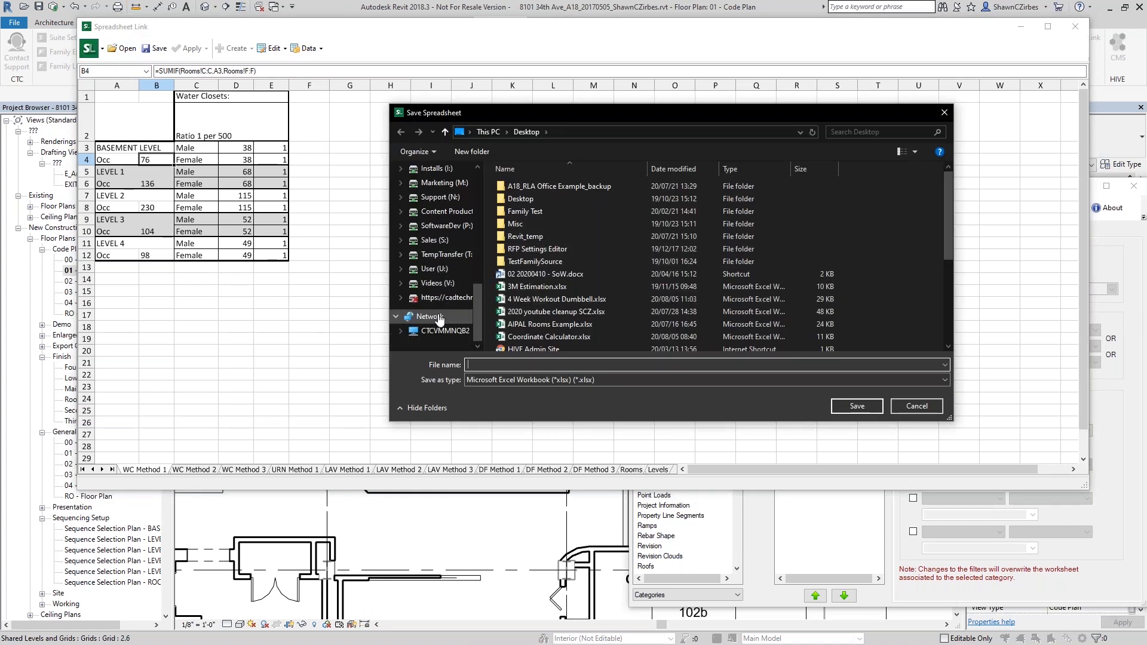
# Step: Save the spreadsheet to the Desktop as "Plumbing Fixt Template" in xlsx format and open the saved copy in Excel
pyautogui.scroll(5, 424, 245)
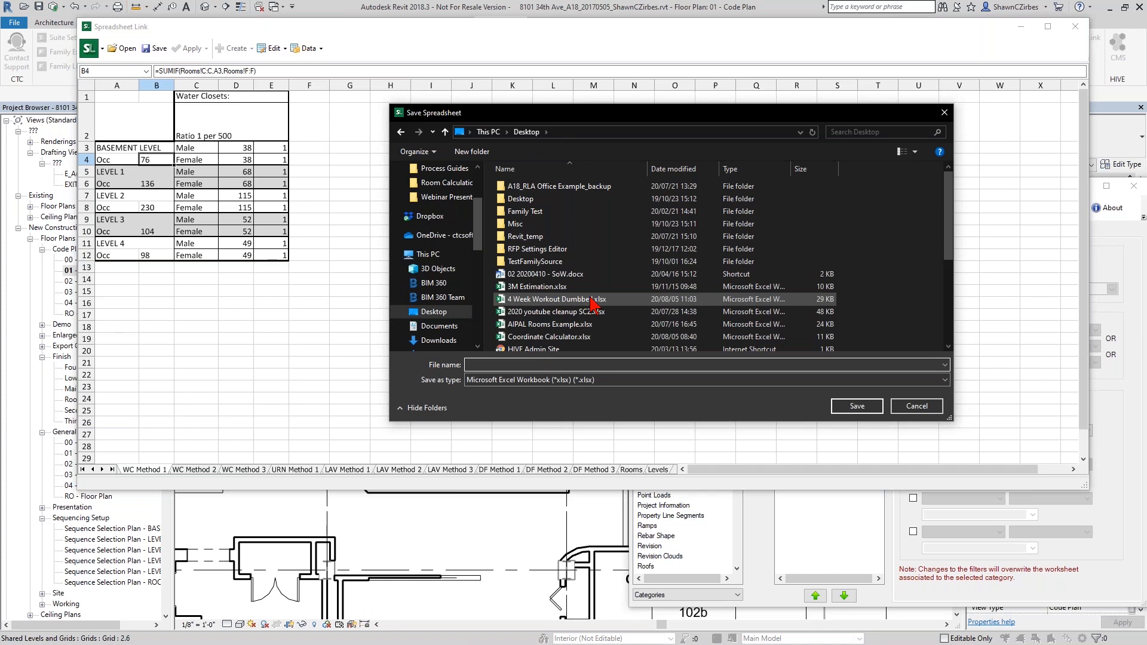
pyautogui.write('Plumbing Fixt')
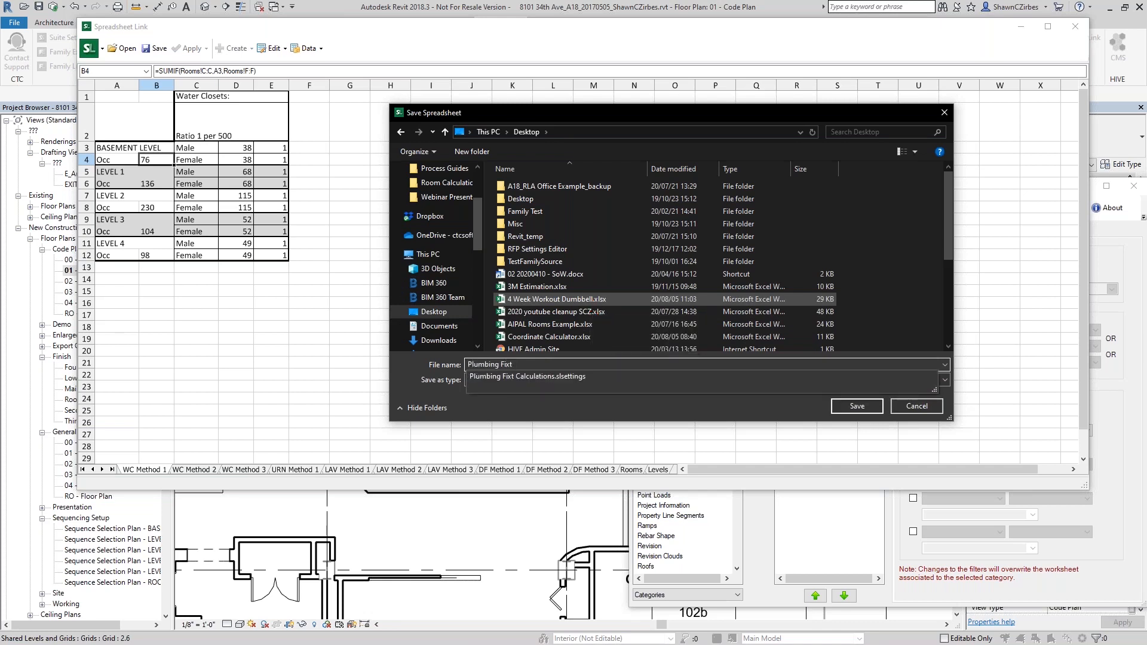
pyautogui.write(' Template')
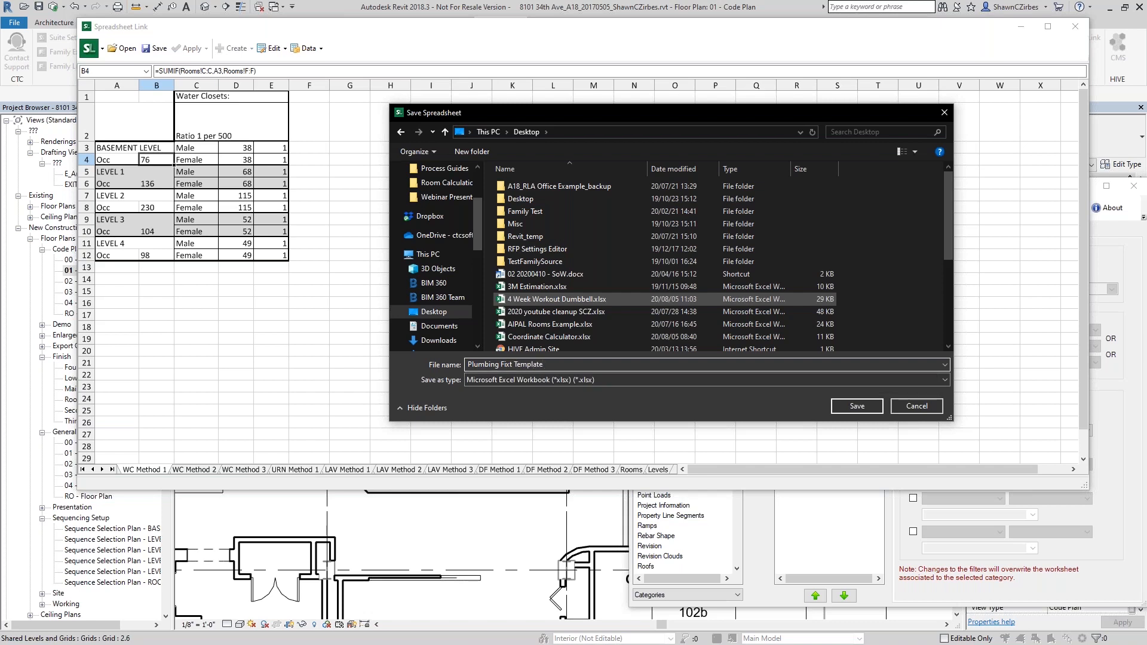
pyautogui.press('Return')
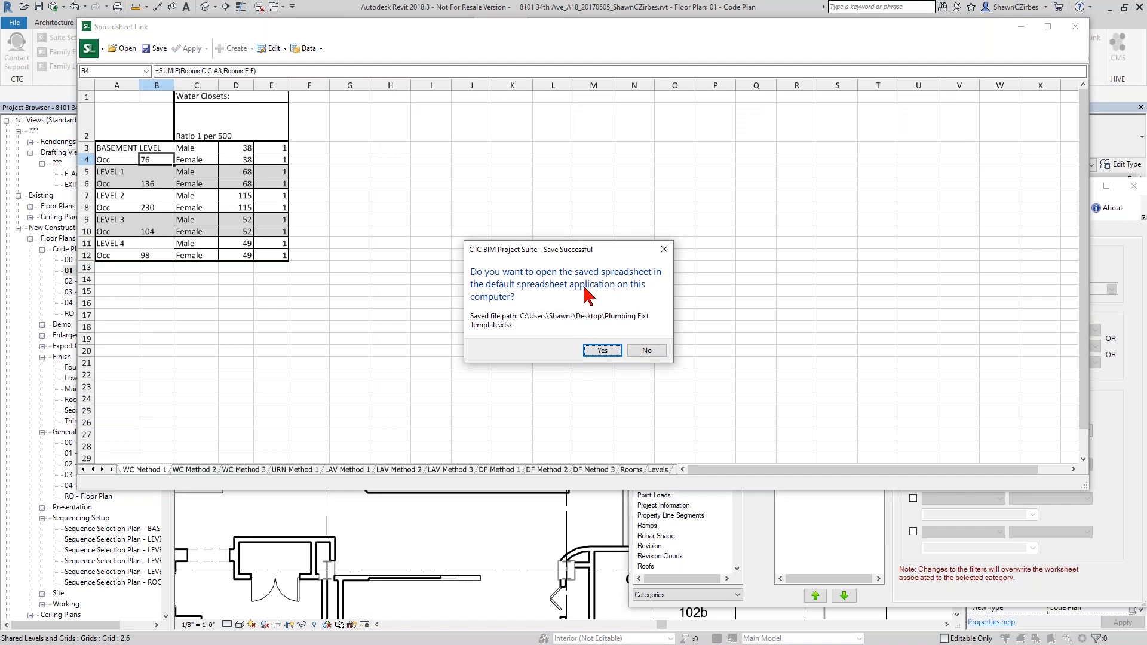
pyautogui.click(604, 354)
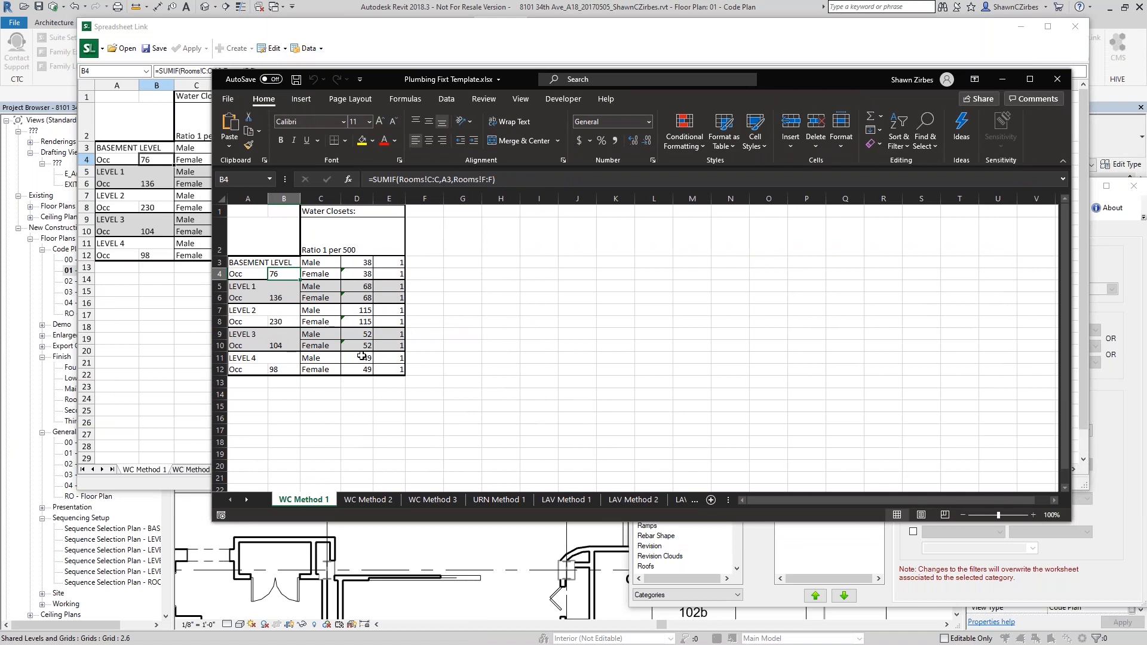
# Step: Check the Rooms and Levels worksheets, and unprotect the Rooms sheet by entering the sheet password
pyautogui.click(247, 500)
pyautogui.click(247, 499)
pyautogui.click(247, 500)
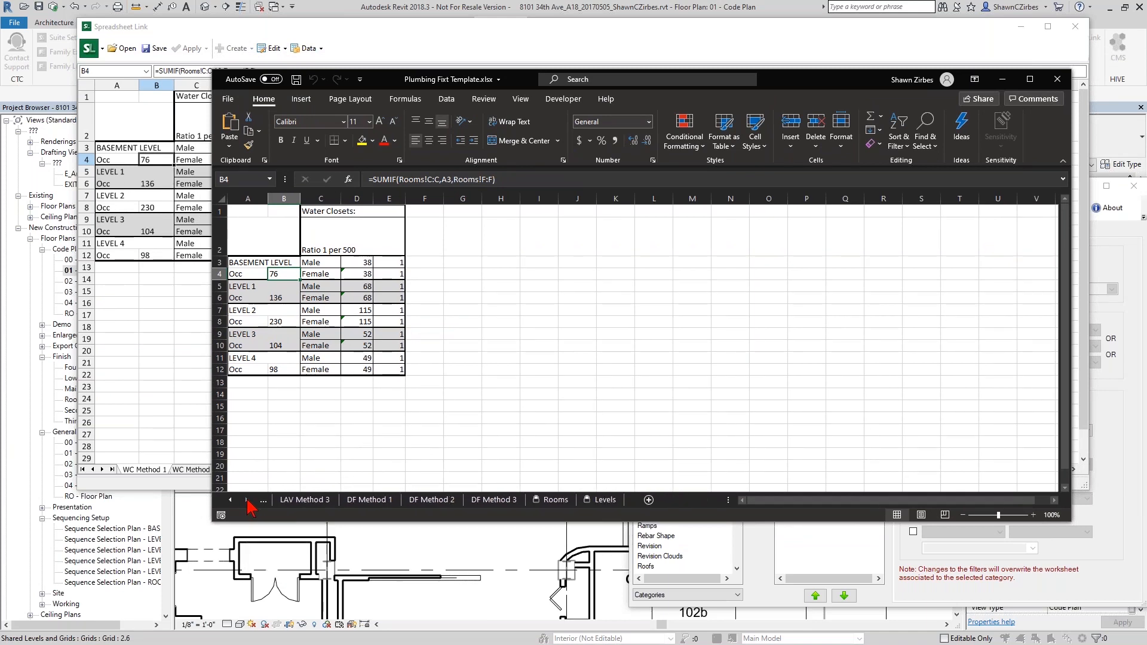
pyautogui.click(554, 501)
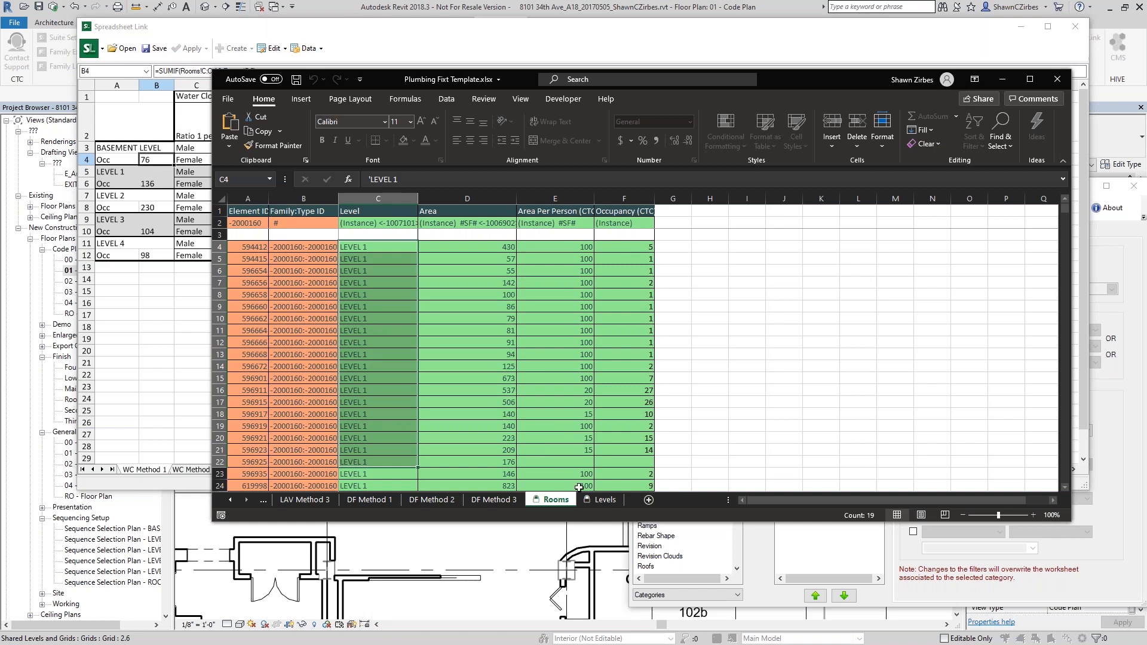
pyautogui.click(598, 500)
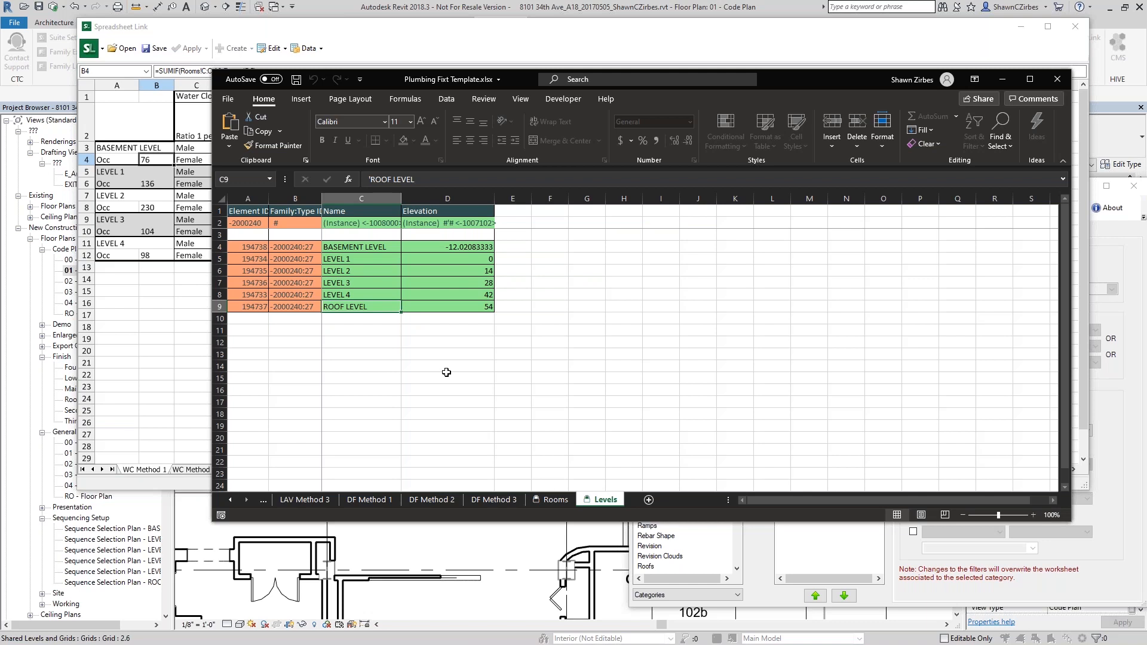
pyautogui.click(549, 500)
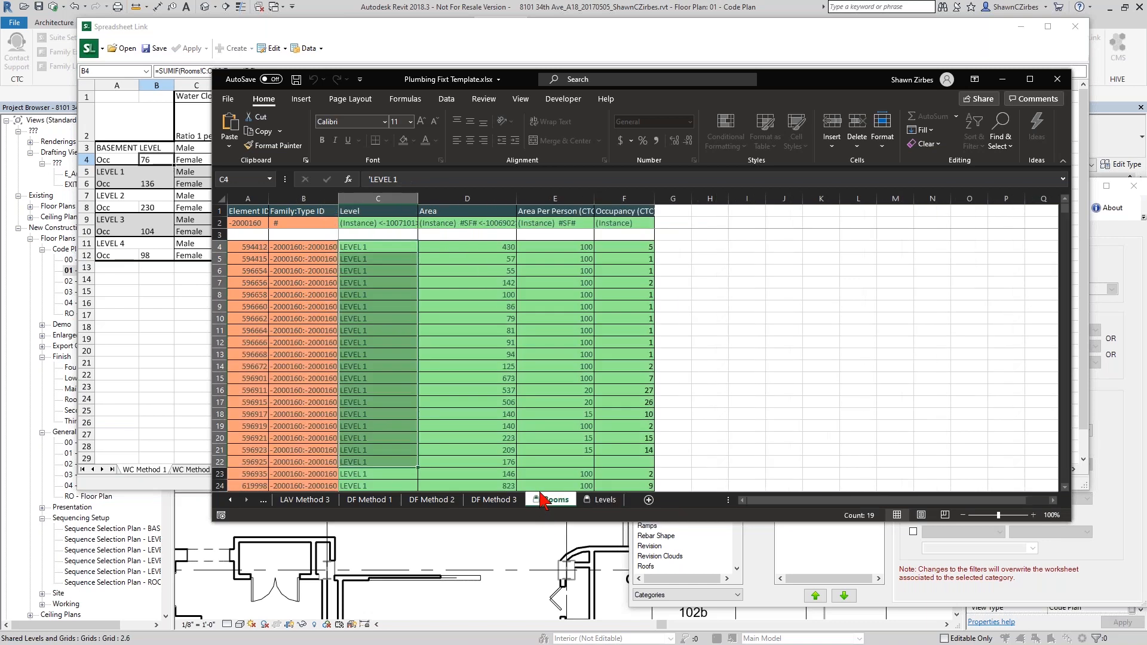
pyautogui.click(484, 99)
pyautogui.click(685, 141)
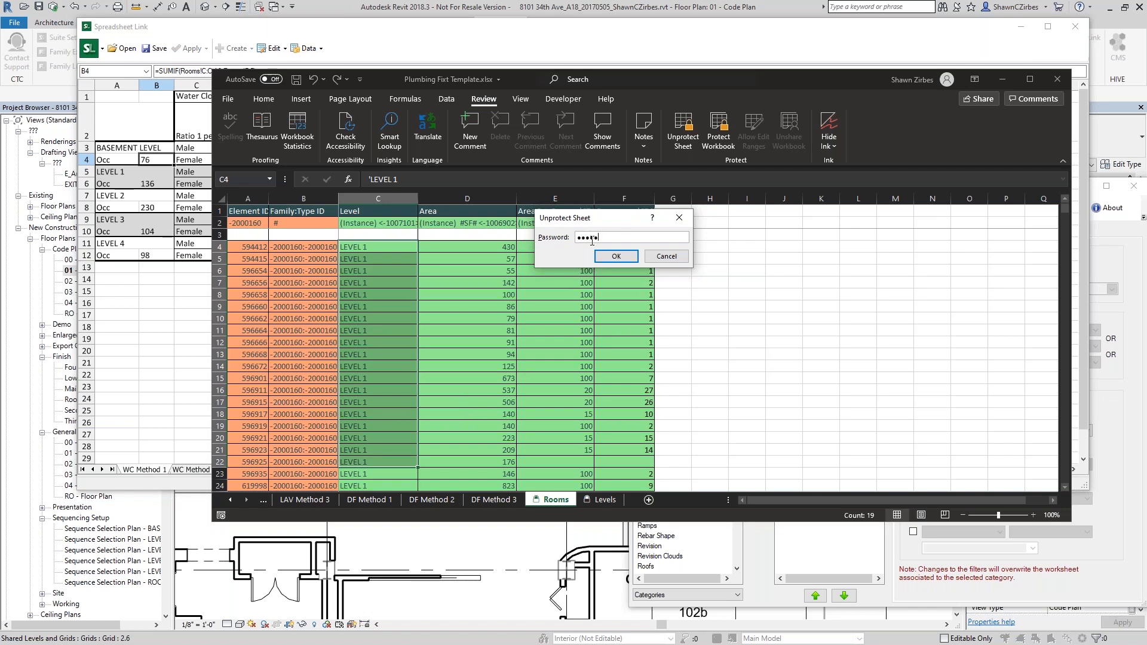
pyautogui.click(630, 257)
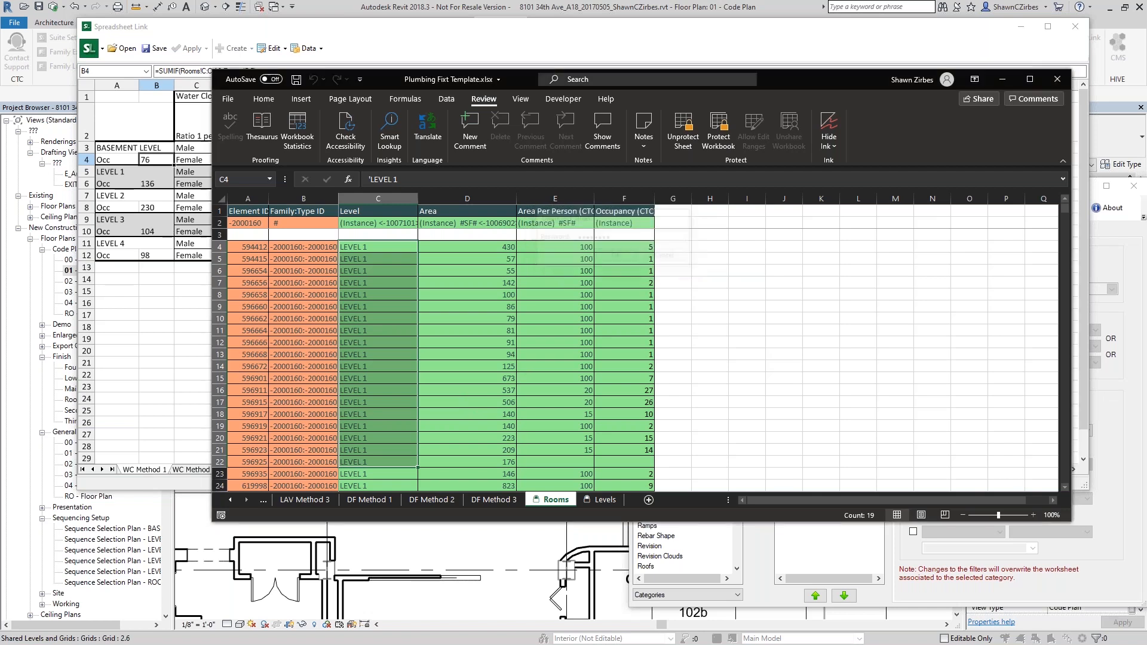
# Step: Clear the contents of all room data rows on the Rooms sheet, from row 4 through row 157
pyautogui.click(218, 251)
pyautogui.click(218, 246)
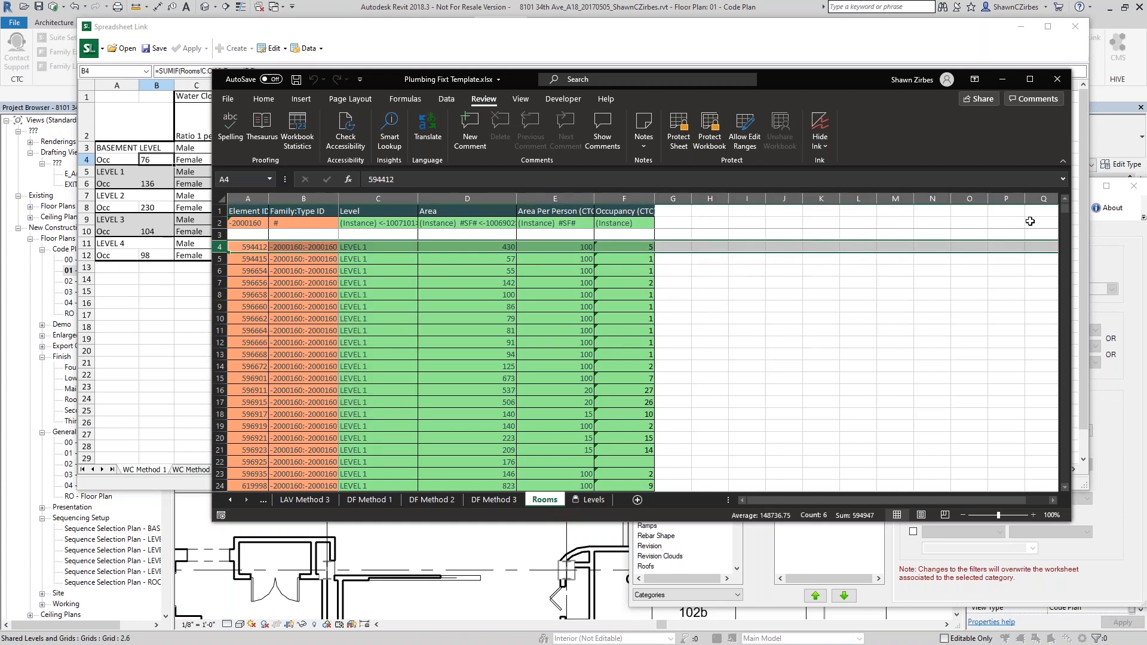
pyautogui.moveTo(1065, 209); pyautogui.dragTo(1050, 475)
pyautogui.click(220, 350)
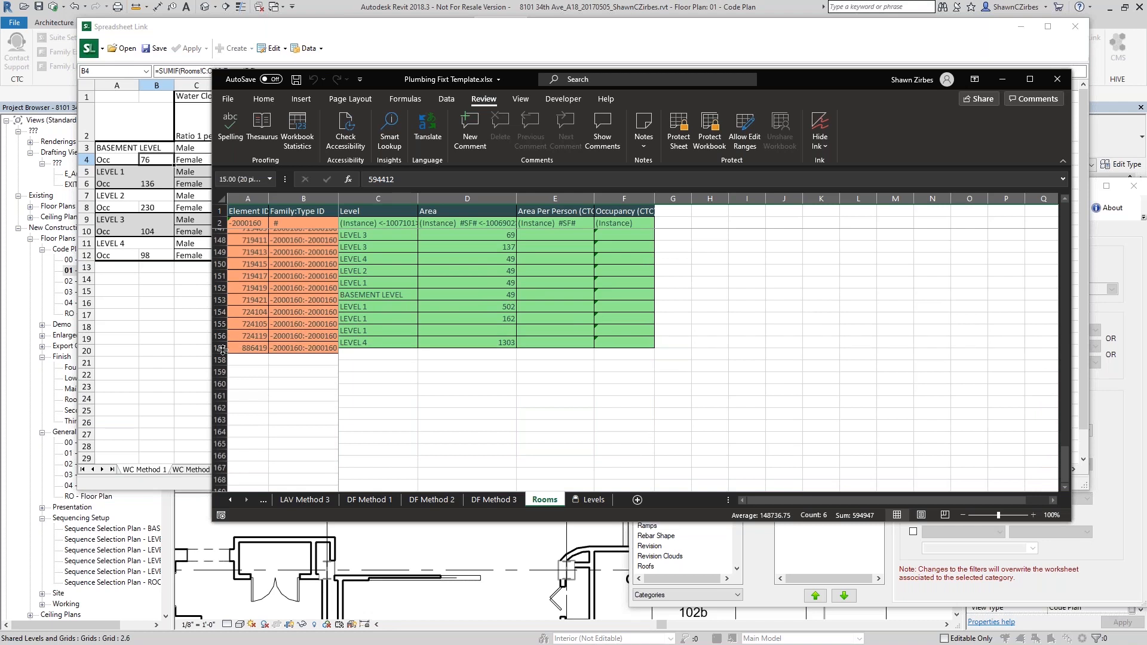
pyautogui.click(218, 349)
pyautogui.moveTo(218, 349); pyautogui.dragTo(223, 349)
pyautogui.scroll(20, 263, 371)
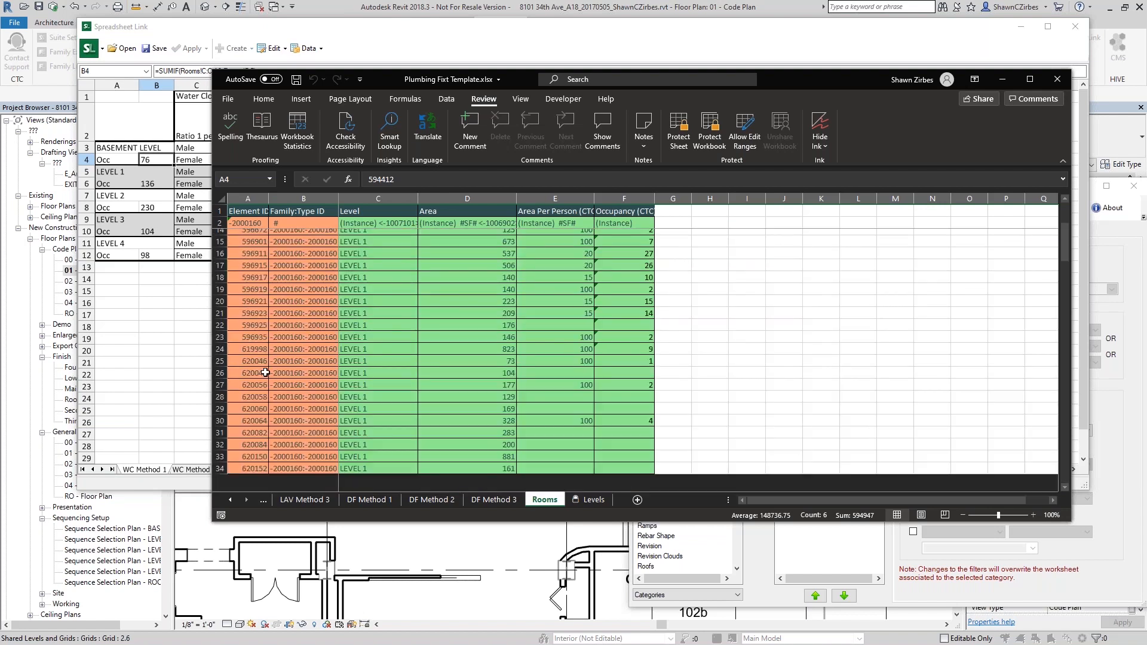
pyautogui.keyDown('ctrl'); pyautogui.scroll(2, 264, 373); pyautogui.keyUp('ctrl')
pyautogui.scroll(-11, 264, 372)
pyautogui.moveTo(1065, 314); pyautogui.dragTo(1064, 472)
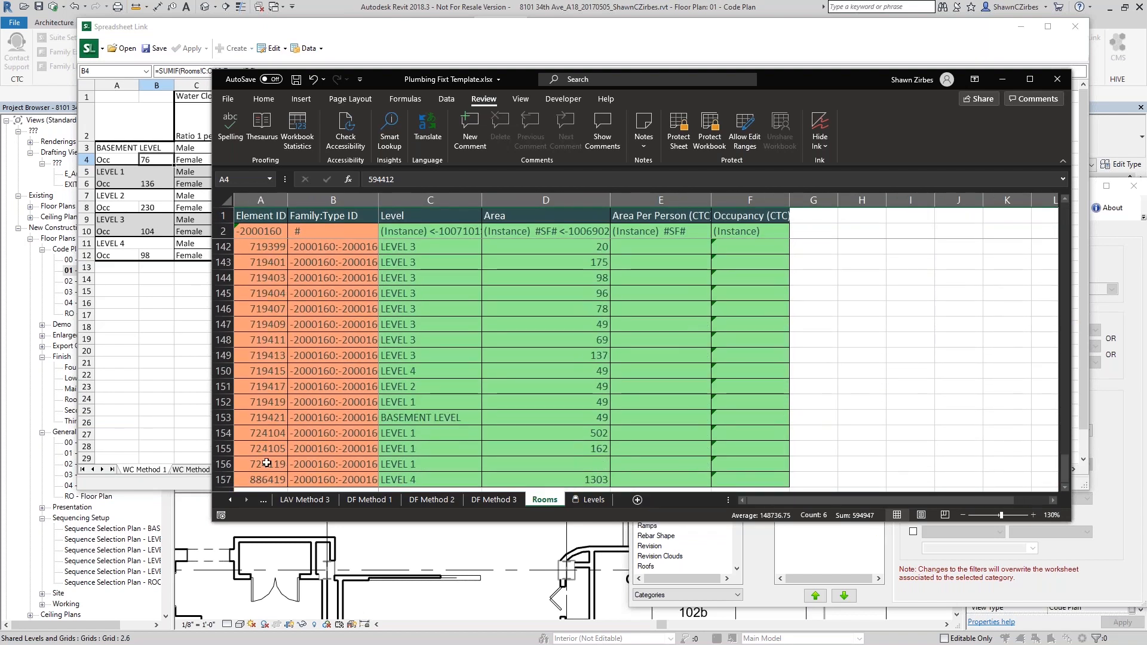
pyautogui.keyDown('shift'); pyautogui.click(223, 480); pyautogui.keyUp('shift')
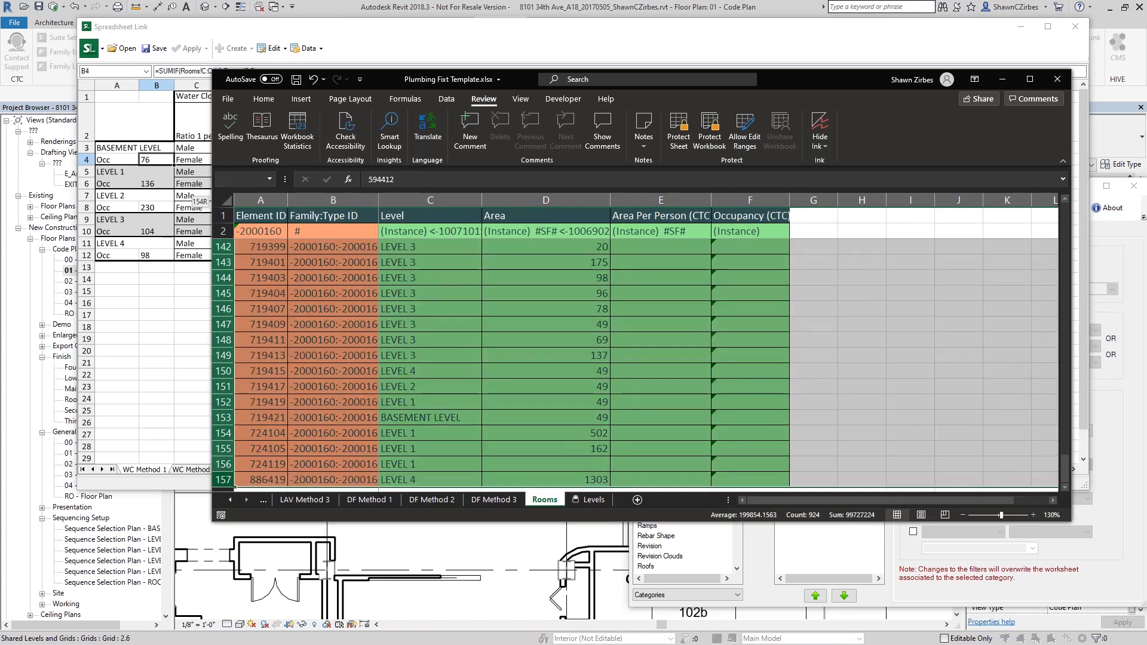
pyautogui.rightClick(435, 325)
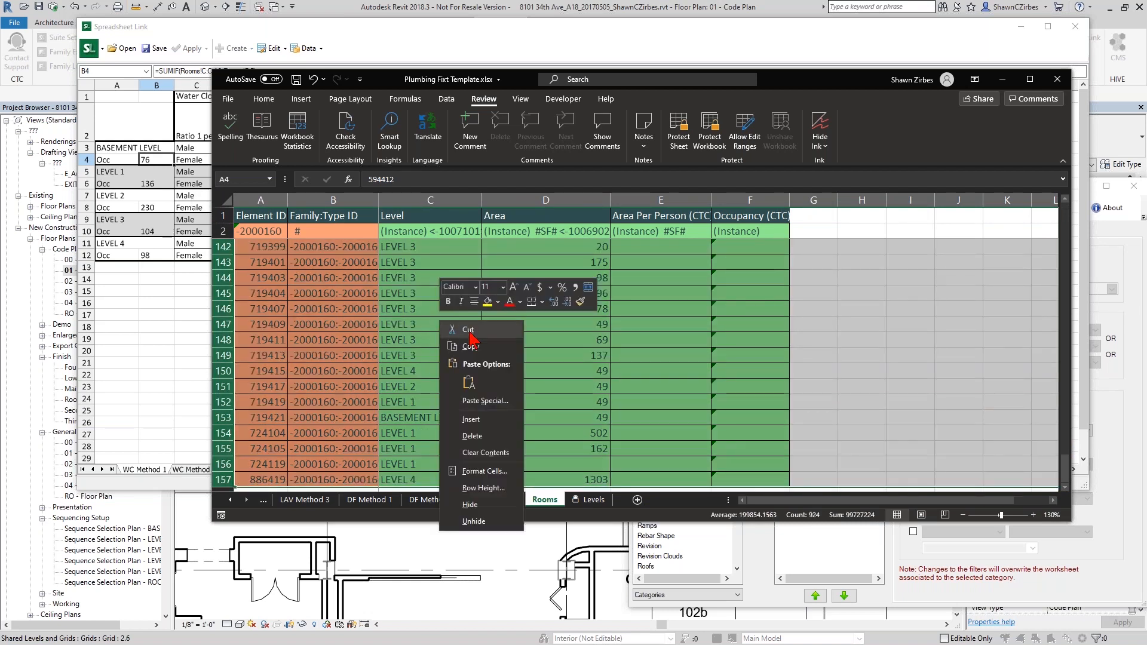
pyautogui.click(485, 453)
# Step: Remove the fill color and all borders from the emptied data rows on the Rooms sheet
pyautogui.scroll(9, 307, 285)
pyautogui.scroll(5, 307, 285)
pyautogui.click(264, 98)
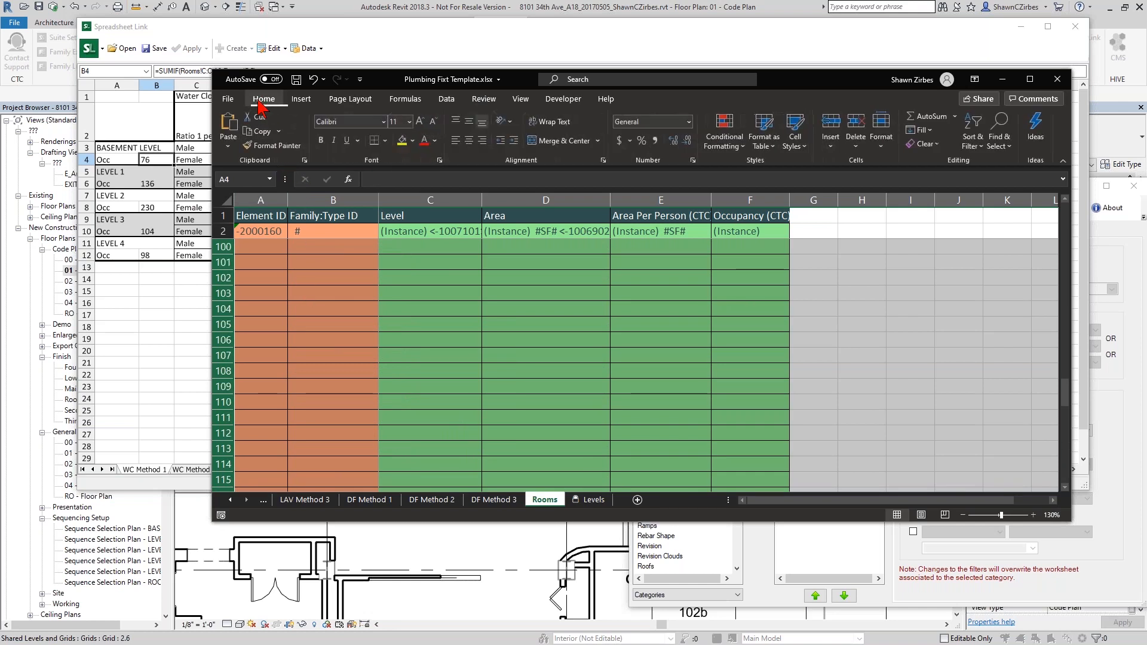
pyautogui.click(414, 141)
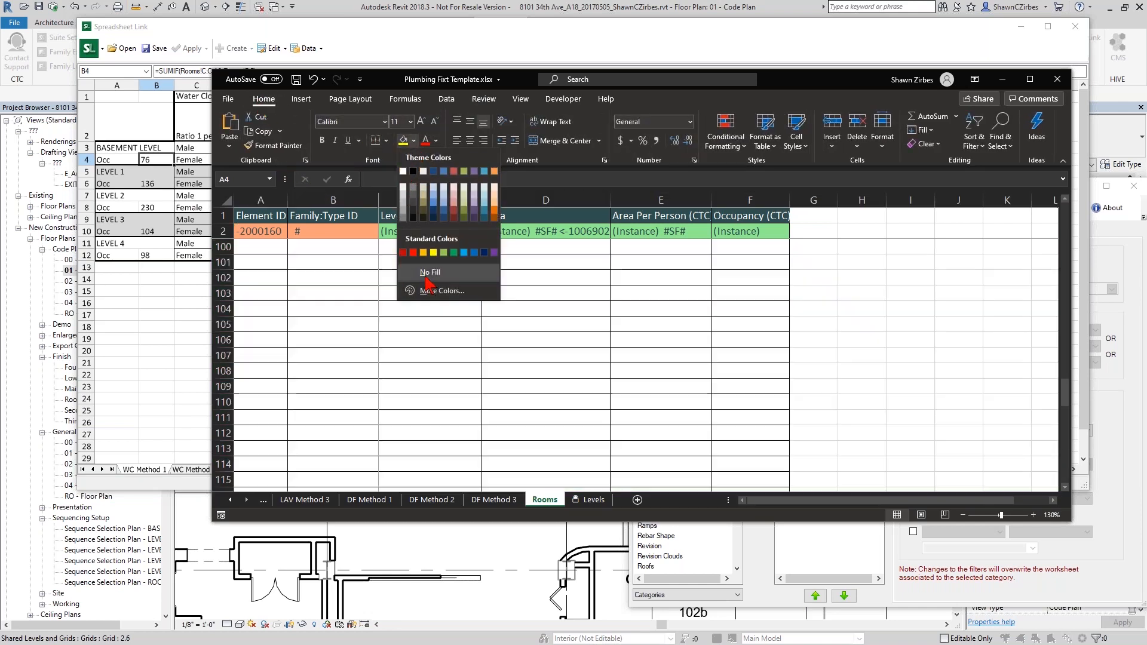
pyautogui.click(429, 272)
pyautogui.scroll(20, 376, 294)
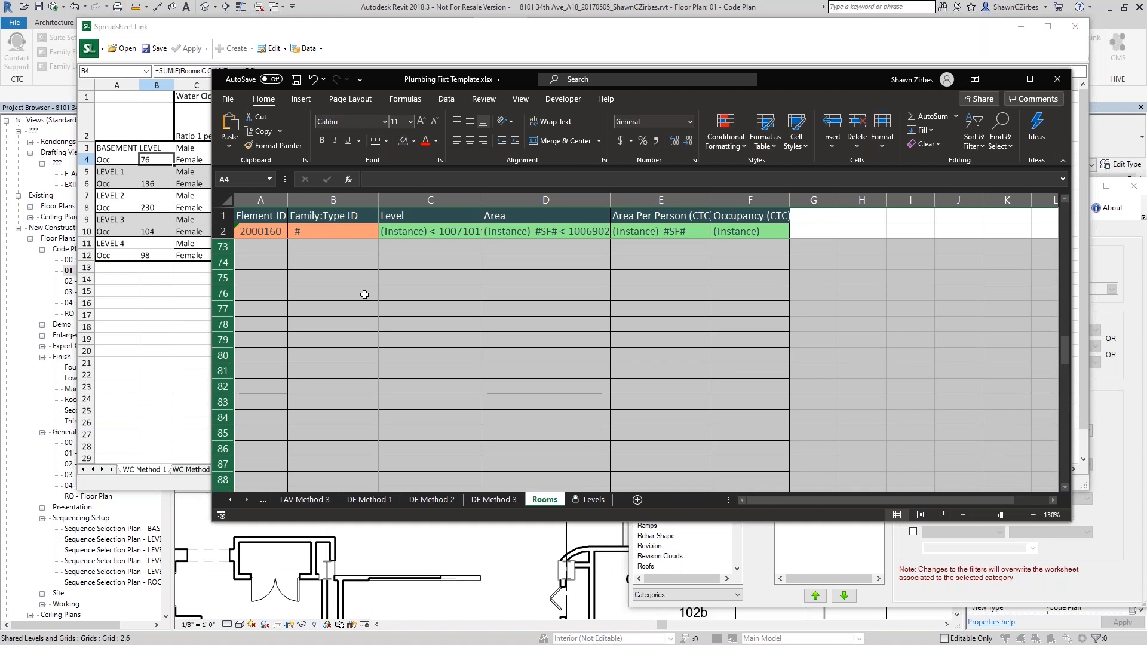
pyautogui.click(386, 140)
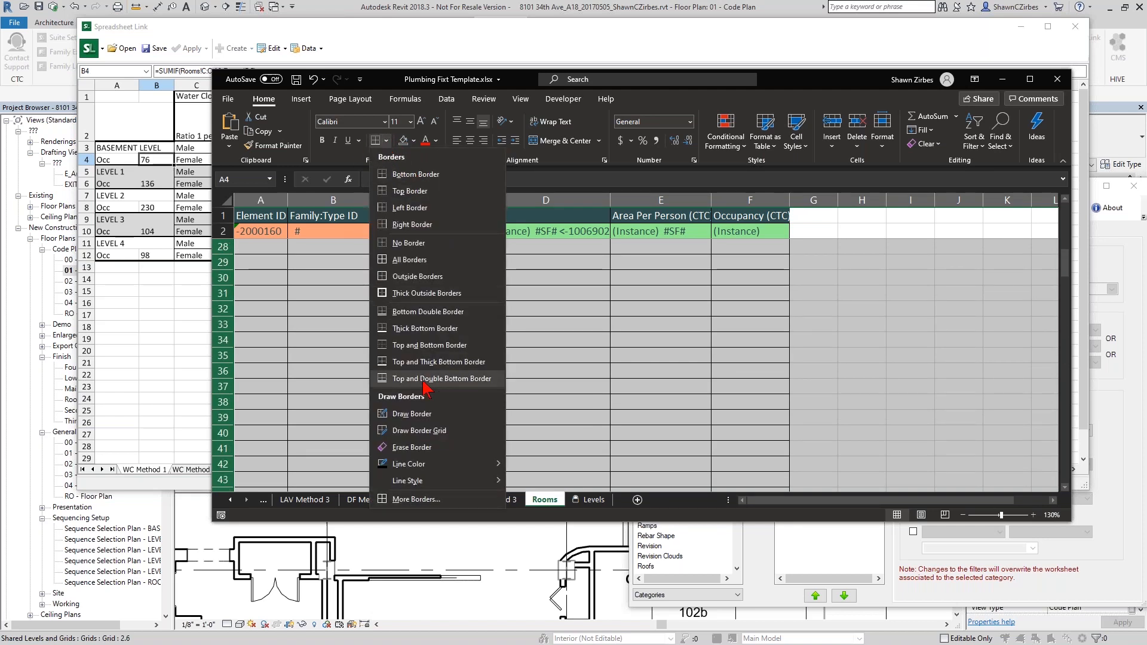
pyautogui.click(410, 243)
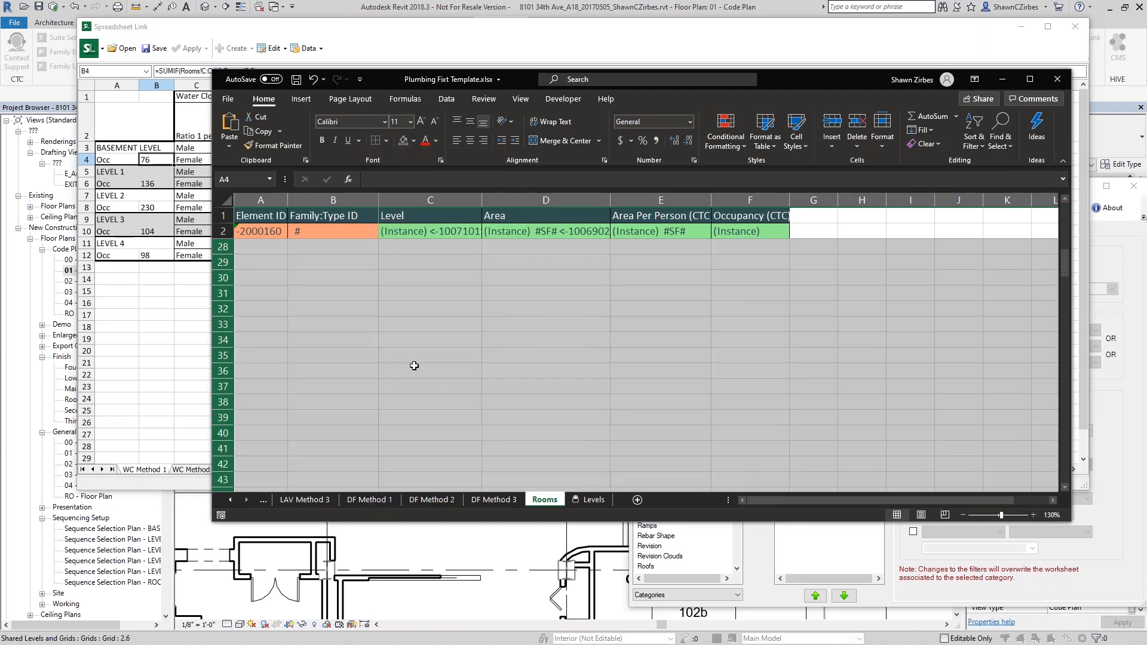
pyautogui.scroll(8, 414, 366)
pyautogui.click(423, 340)
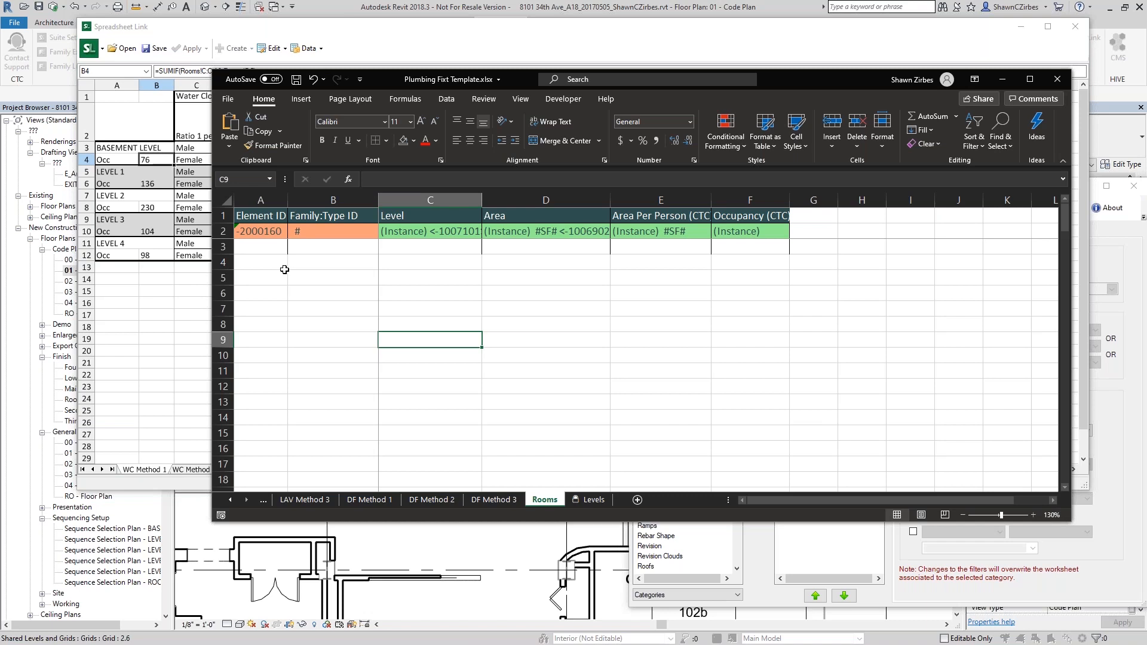
# Step: Copy the orange formatting of cells A2 and B2 to cells A4 and B4 with Format Painter
pyautogui.click(262, 233)
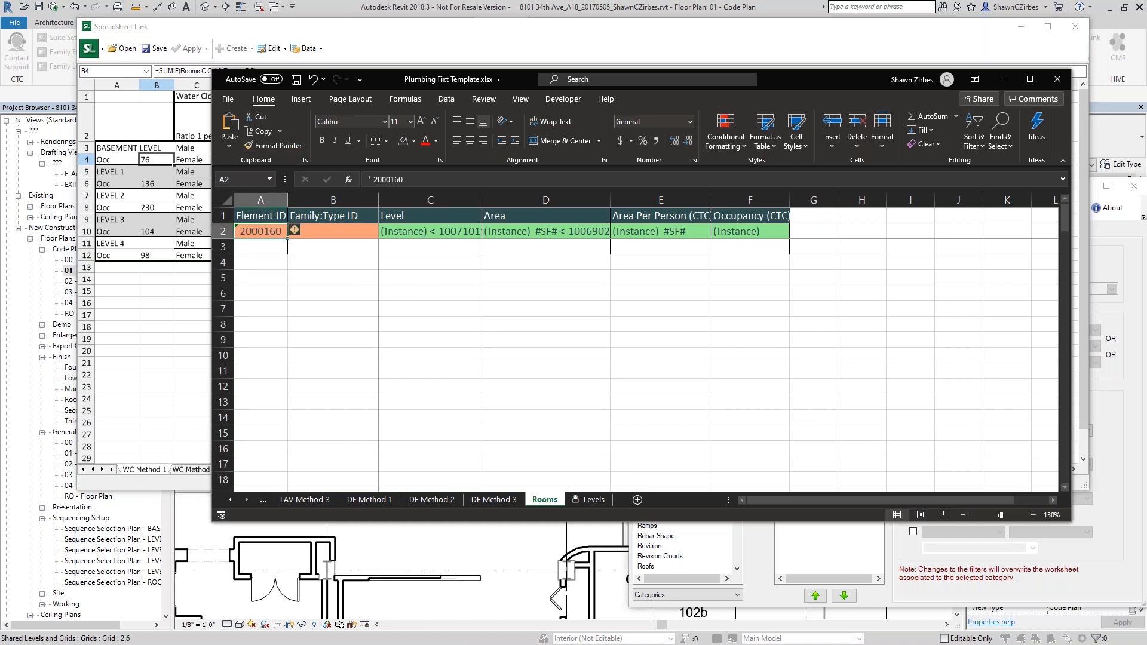
pyautogui.click(275, 146)
pyautogui.click(267, 262)
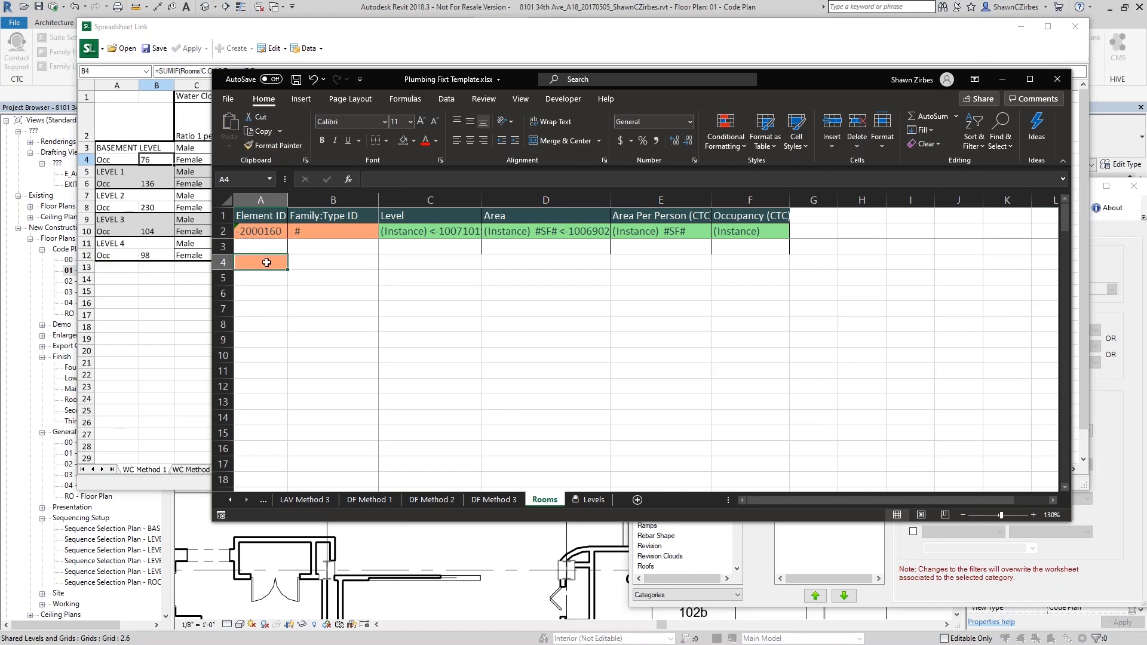
pyautogui.click(326, 231)
pyautogui.click(274, 146)
pyautogui.click(326, 262)
# Step: Apply the green formatting of row 2 to cells C4 through F4 with Format Painter and save the workbook
pyautogui.click(401, 231)
pyautogui.click(274, 146)
pyautogui.click(411, 262)
pyautogui.click(506, 232)
pyautogui.click(271, 147)
pyautogui.click(514, 262)
pyautogui.click(646, 232)
pyautogui.click(266, 147)
pyautogui.click(637, 262)
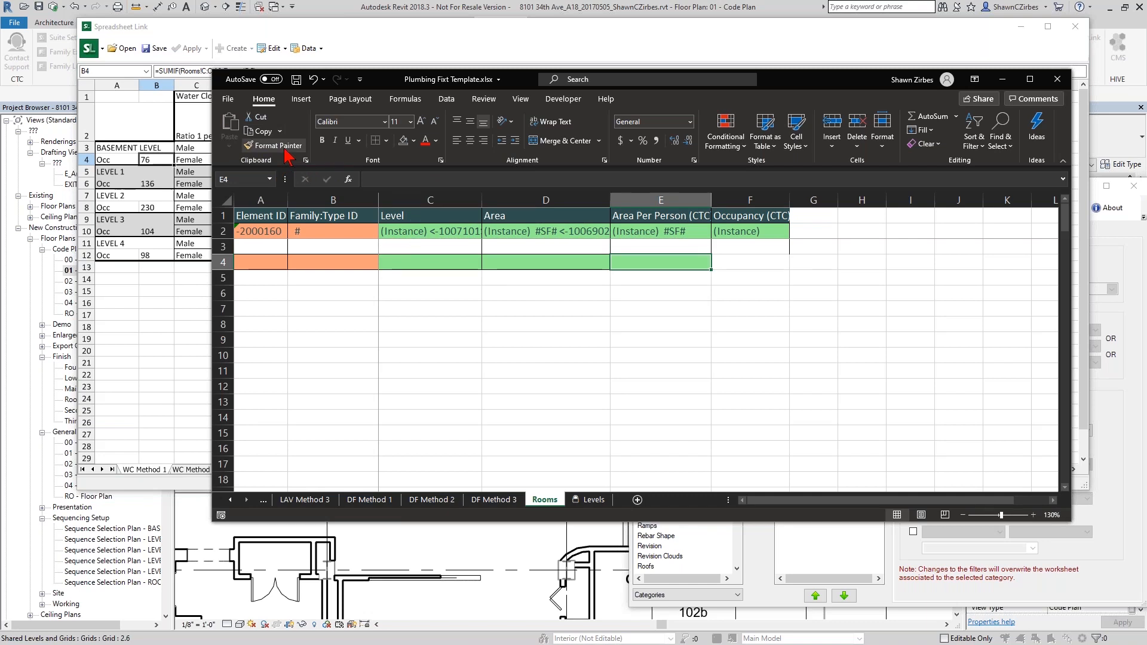
pyautogui.click(263, 146)
pyautogui.click(747, 262)
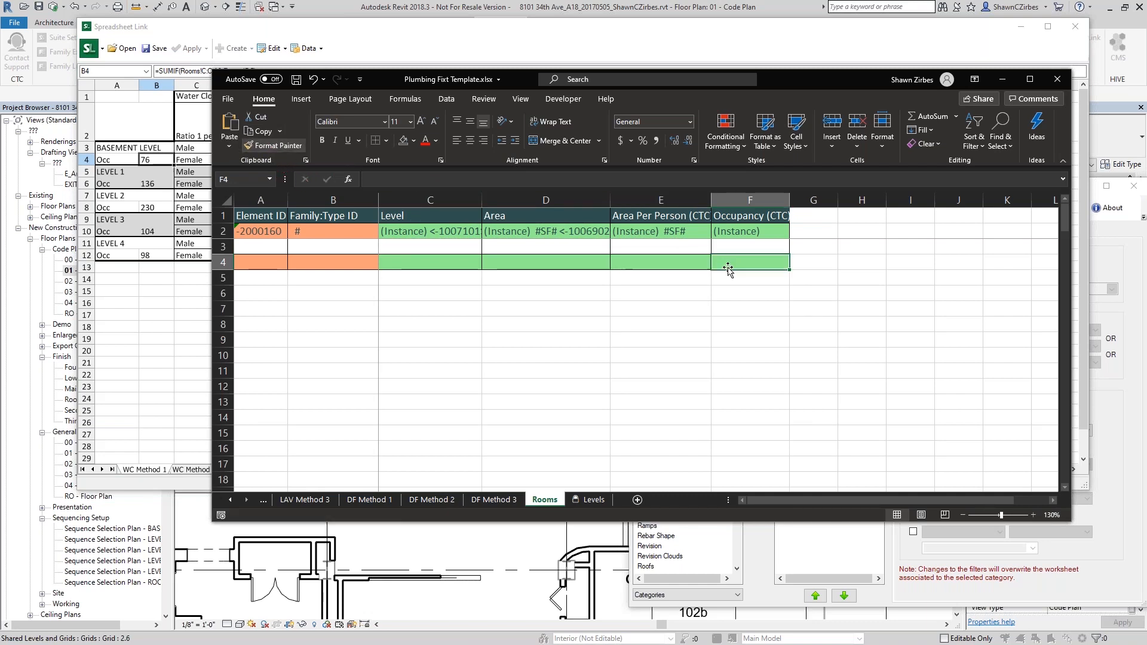
pyautogui.click(296, 83)
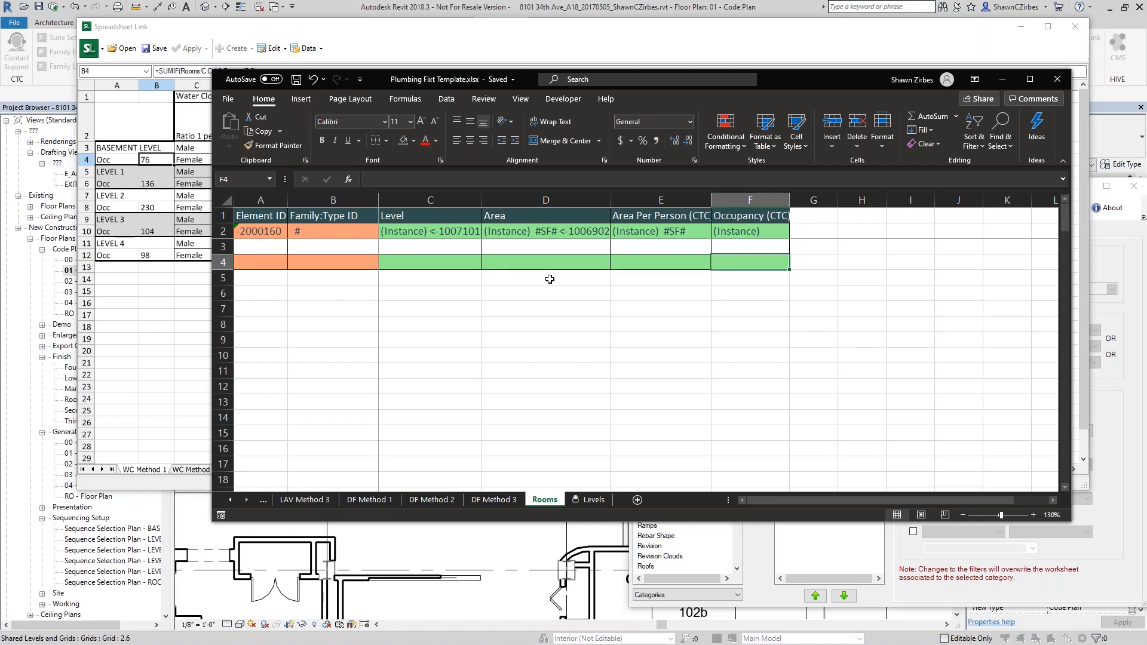
# Step: Unprotect the Levels sheet by entering the sheet password
pyautogui.click(593, 499)
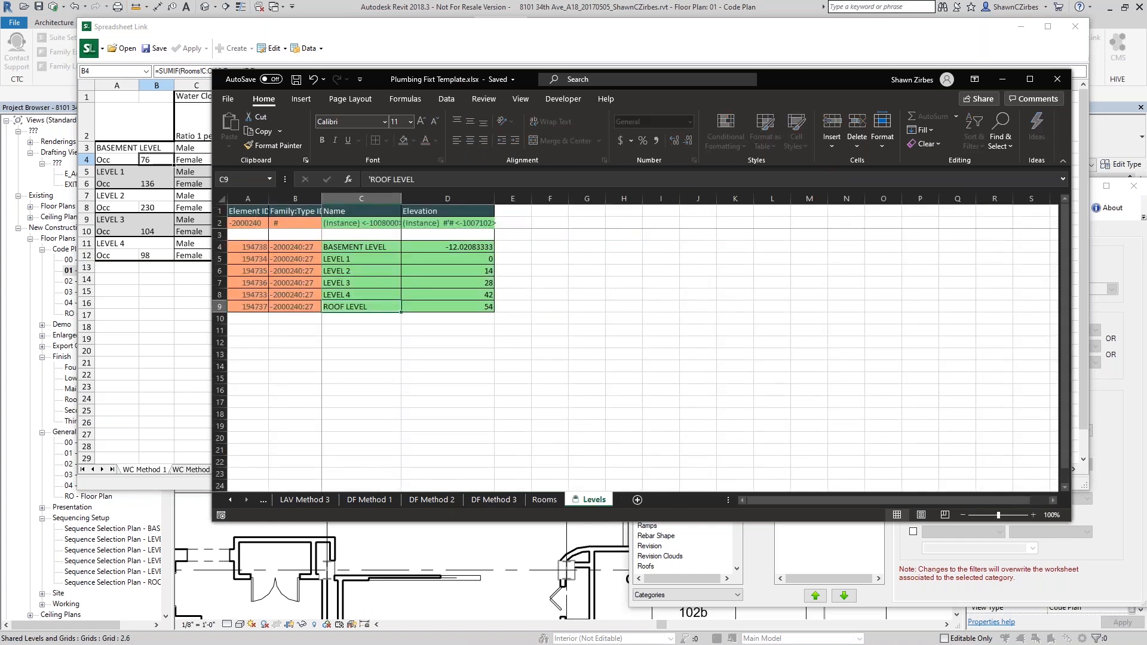
pyautogui.click(484, 99)
pyautogui.click(683, 133)
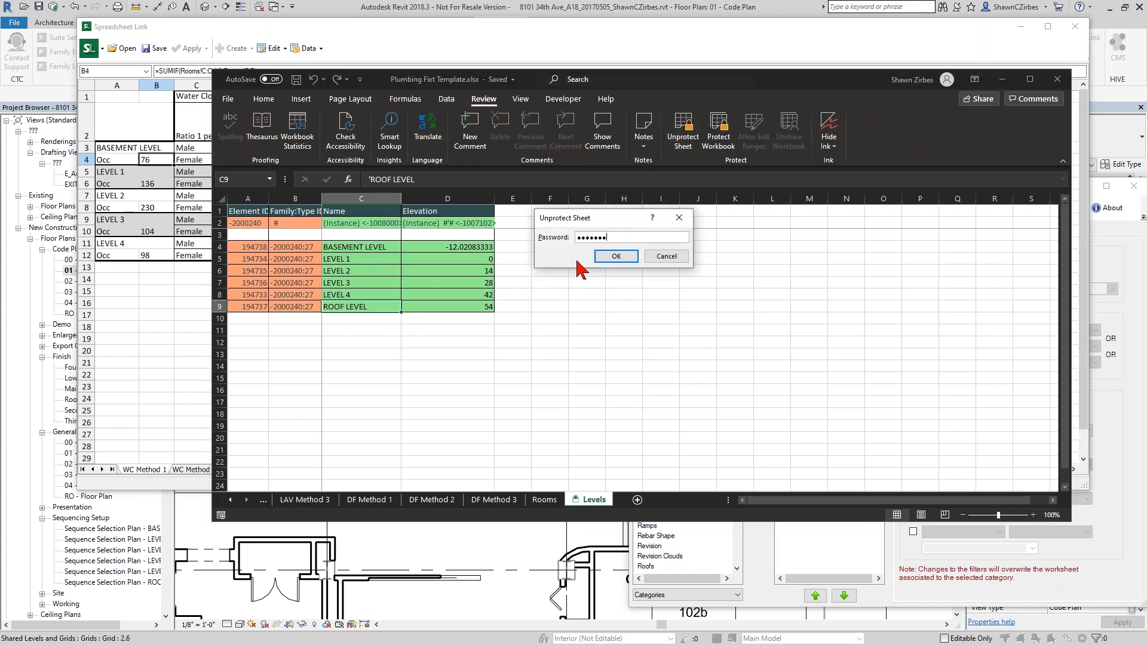
pyautogui.press('Return')
# Step: Clear the contents of the level data in rows 4 through 9 on the Levels sheet
pyautogui.moveTo(219, 247); pyautogui.dragTo(219, 307)
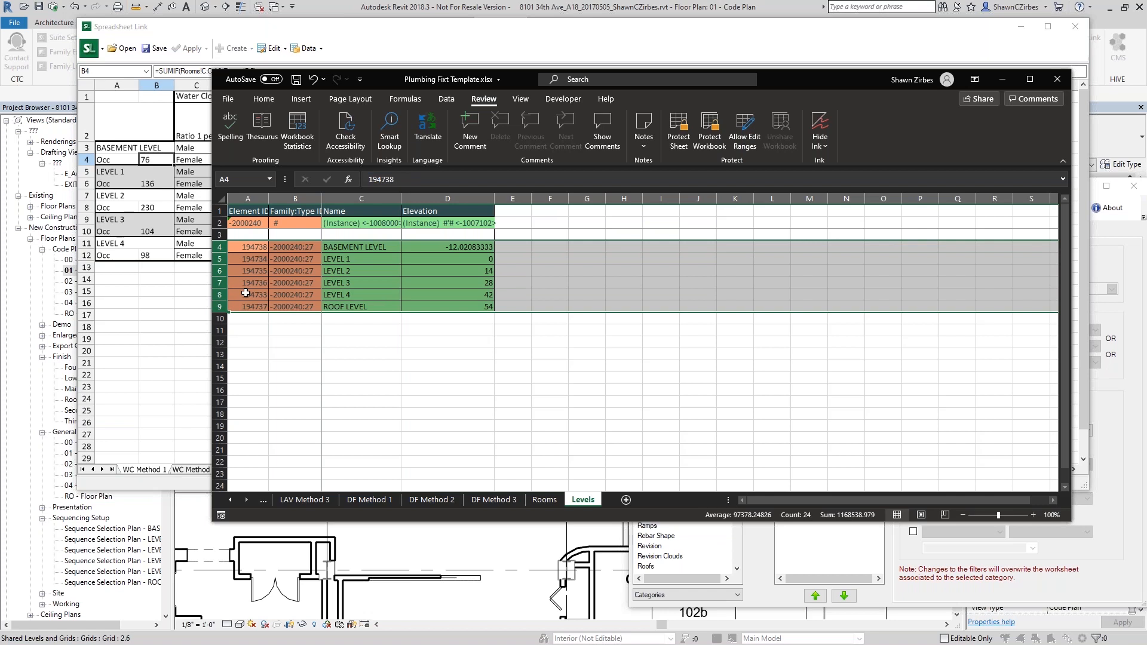
pyautogui.rightClick(299, 258)
pyautogui.click(325, 389)
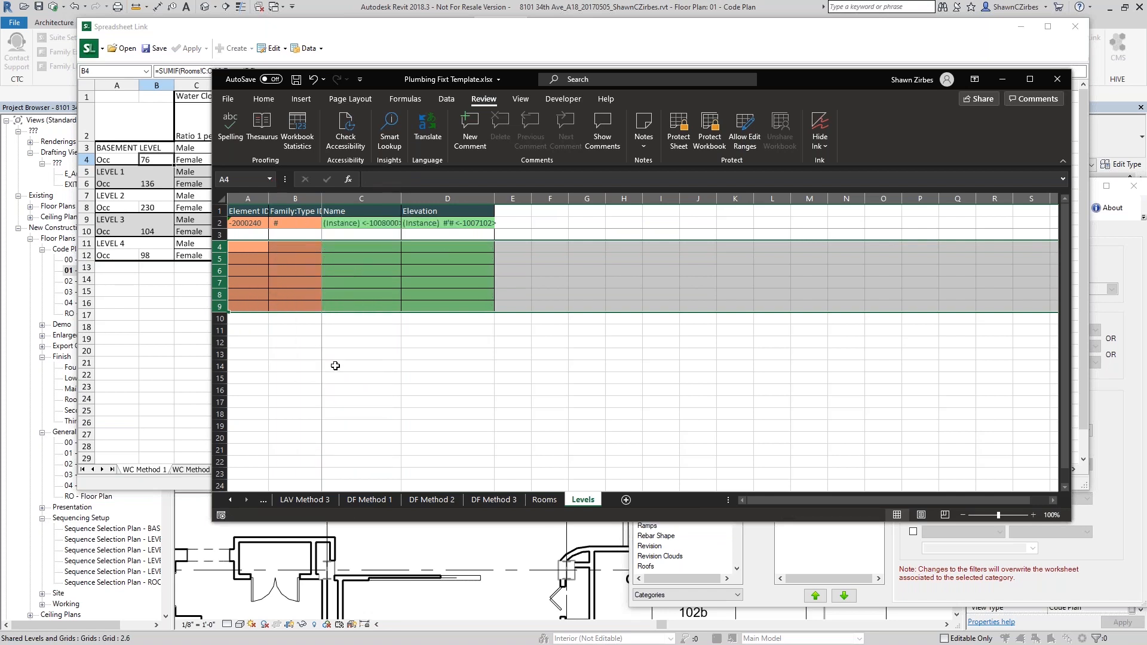
# Step: Remove the fill color and borders from the emptied rows 4 through 9 on the Levels sheet
pyautogui.click(263, 99)
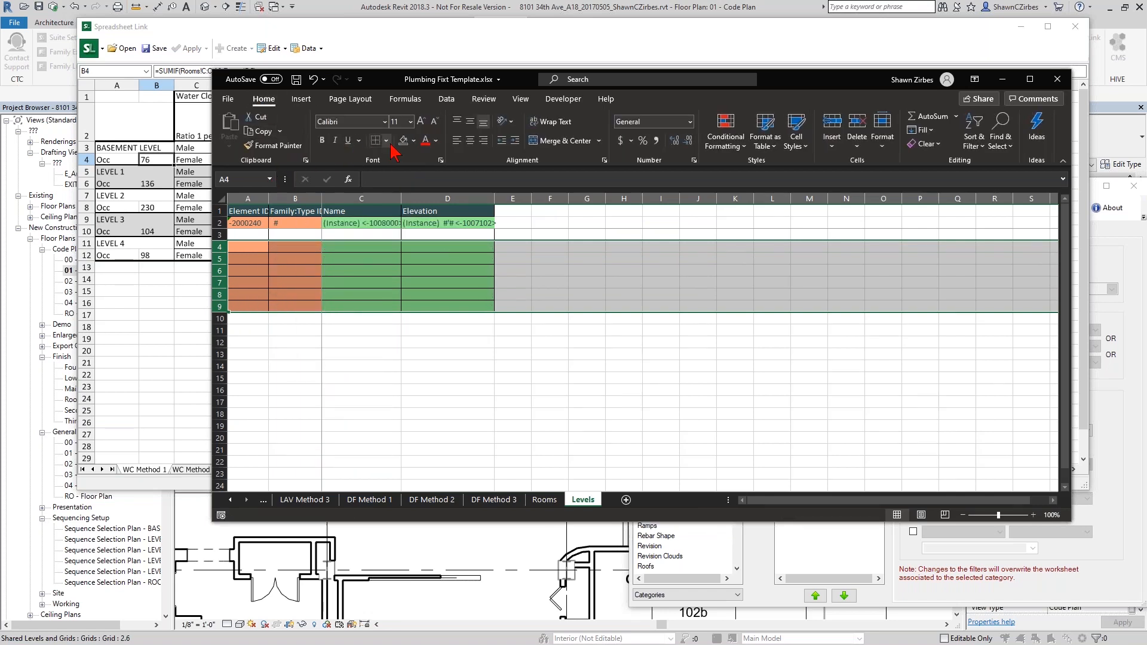
pyautogui.click(413, 140)
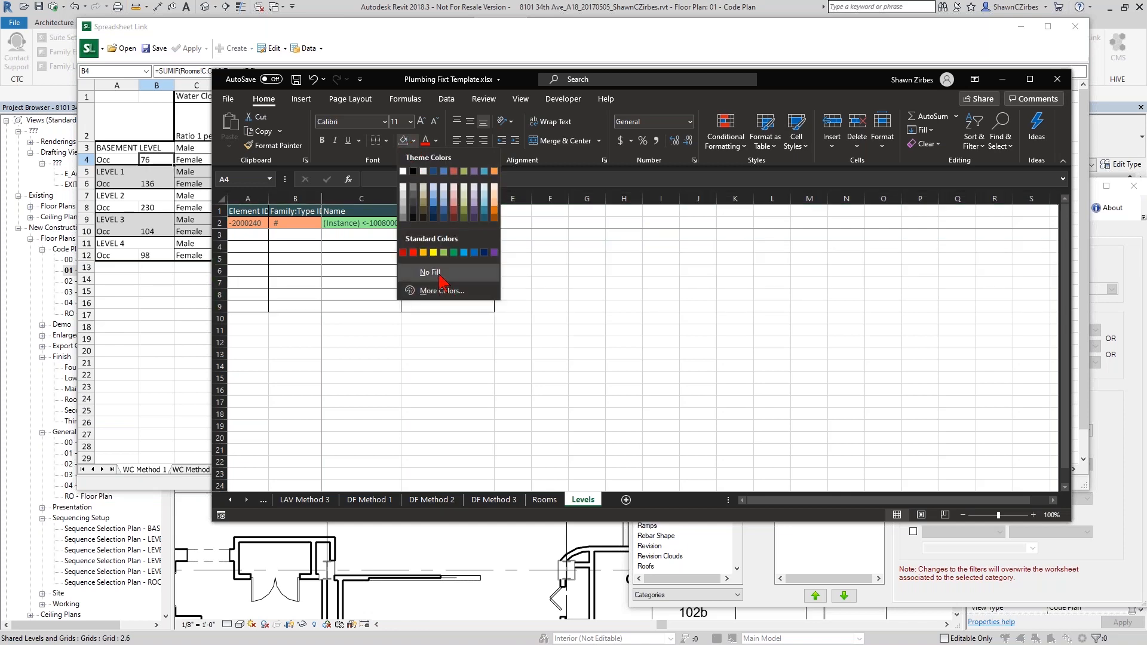
pyautogui.click(440, 275)
pyautogui.click(386, 141)
pyautogui.click(377, 147)
pyautogui.click(377, 142)
pyautogui.click(357, 342)
pyautogui.click(263, 251)
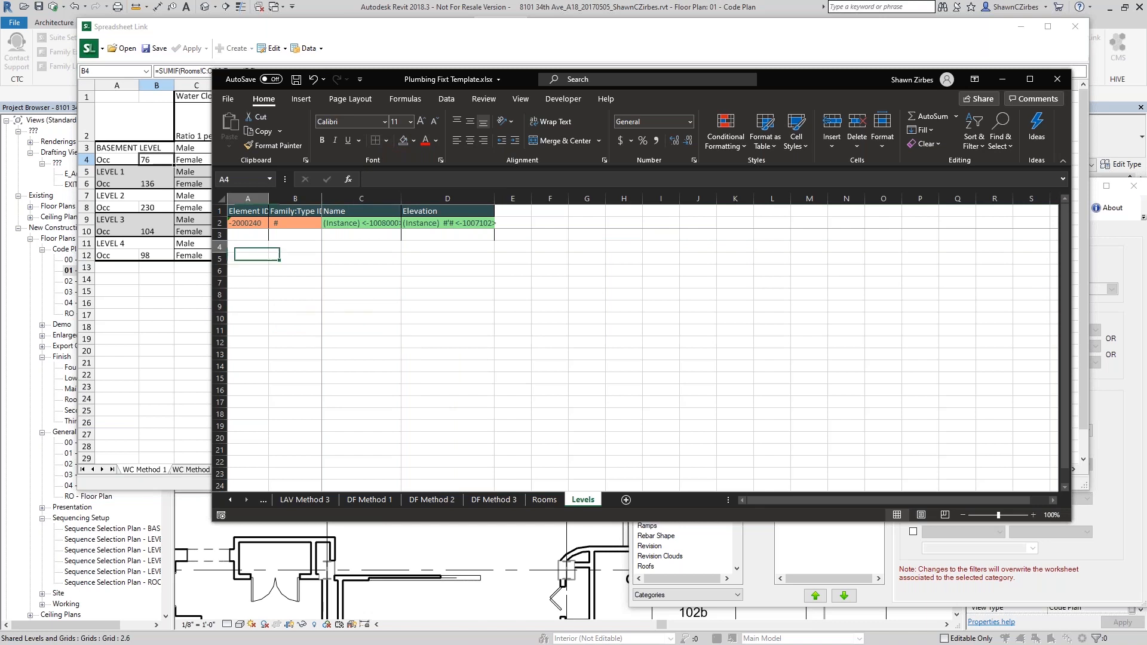
# Step: Save the template workbook, check its Rooms sheet, and close Excel
pyautogui.click(332, 249)
pyautogui.click(295, 79)
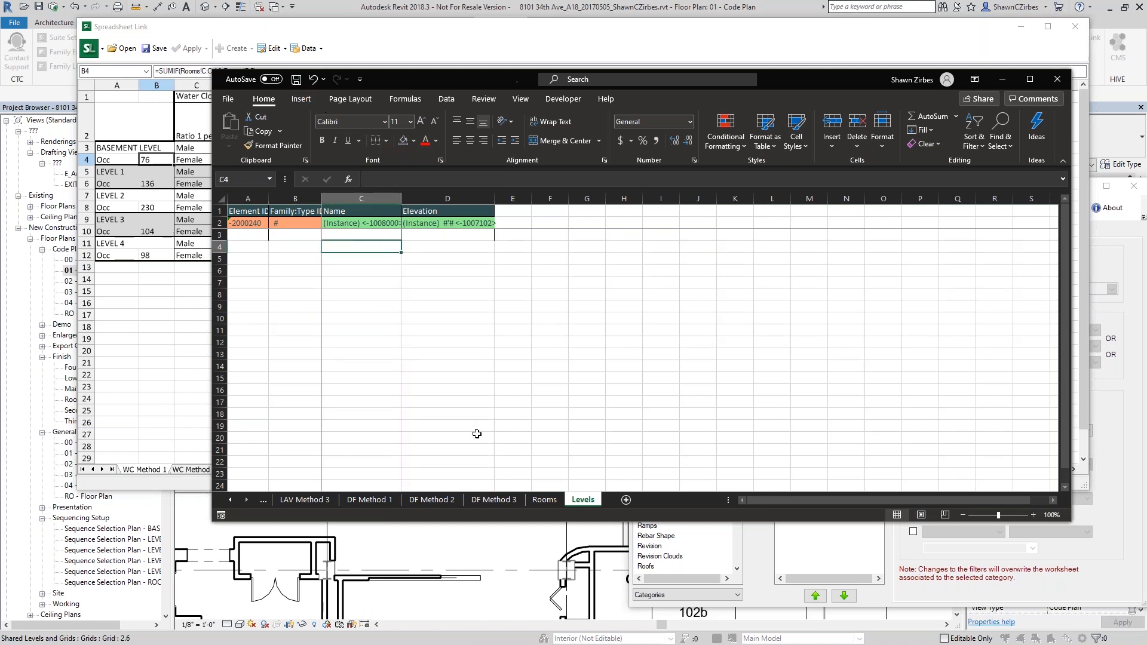
pyautogui.click(544, 499)
pyautogui.click(395, 262)
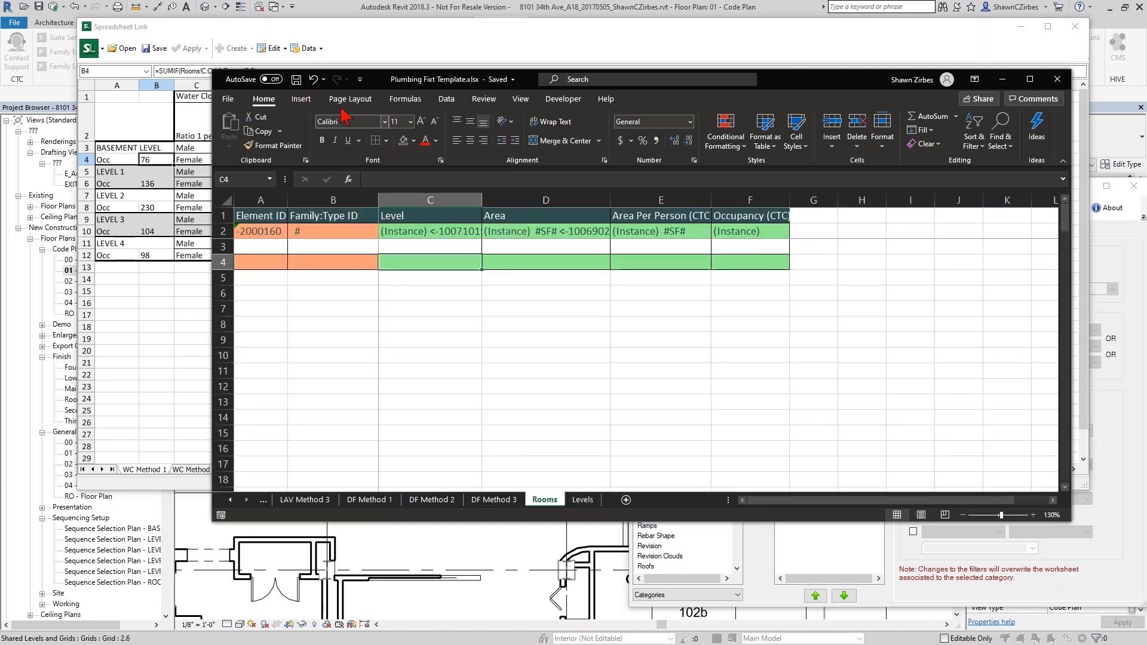
pyautogui.keyDown('ctrl'); pyautogui.scroll(-3, 388, 337); pyautogui.keyUp('ctrl')
pyautogui.keyDown('ctrl'); pyautogui.scroll(1, 388, 337); pyautogui.keyUp('ctrl')
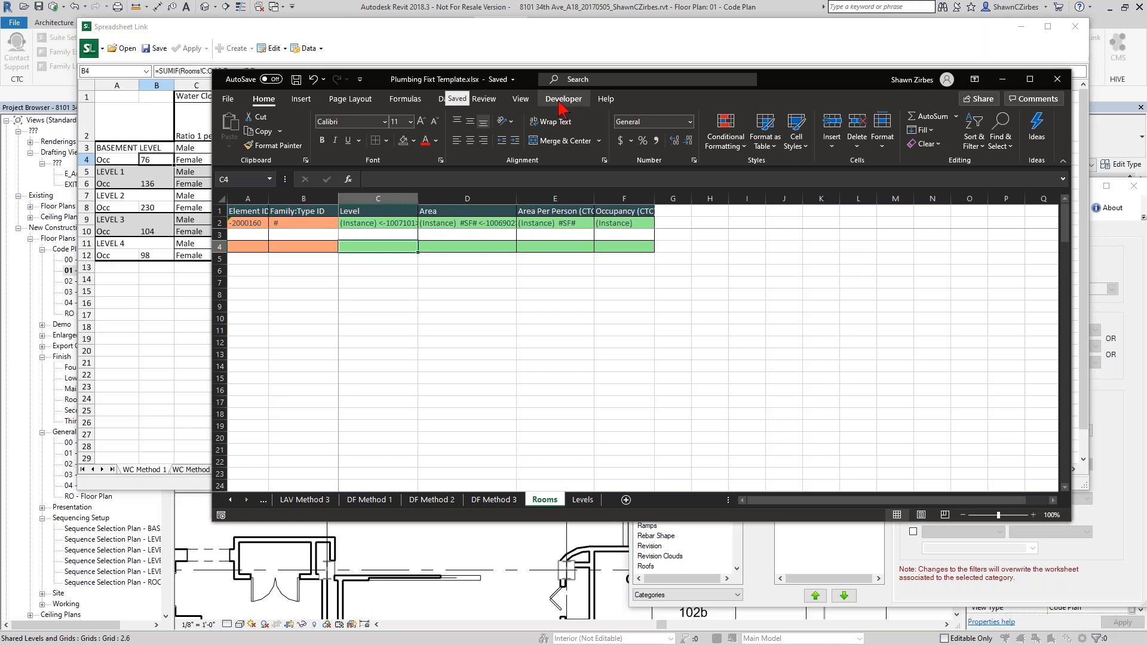
pyautogui.click(1059, 80)
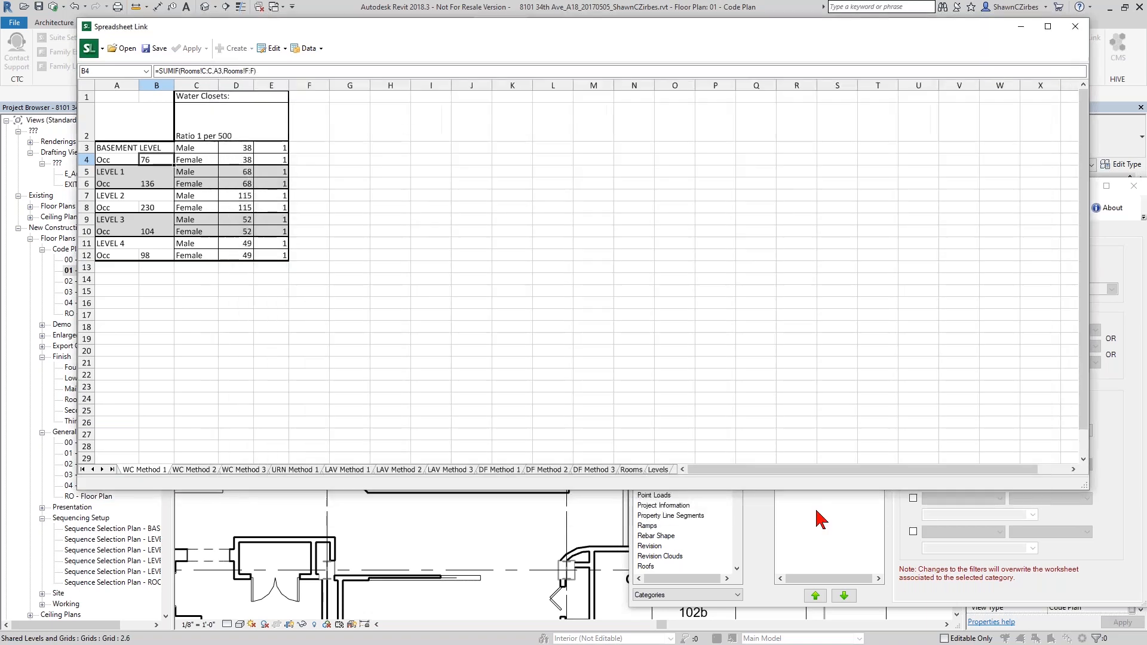
# Step: Set up an advanced save of the Spreadsheet Link settings with Plumbing Fixt Template.xlsx from the Desktop as the template worksheet
pyautogui.click(767, 558)
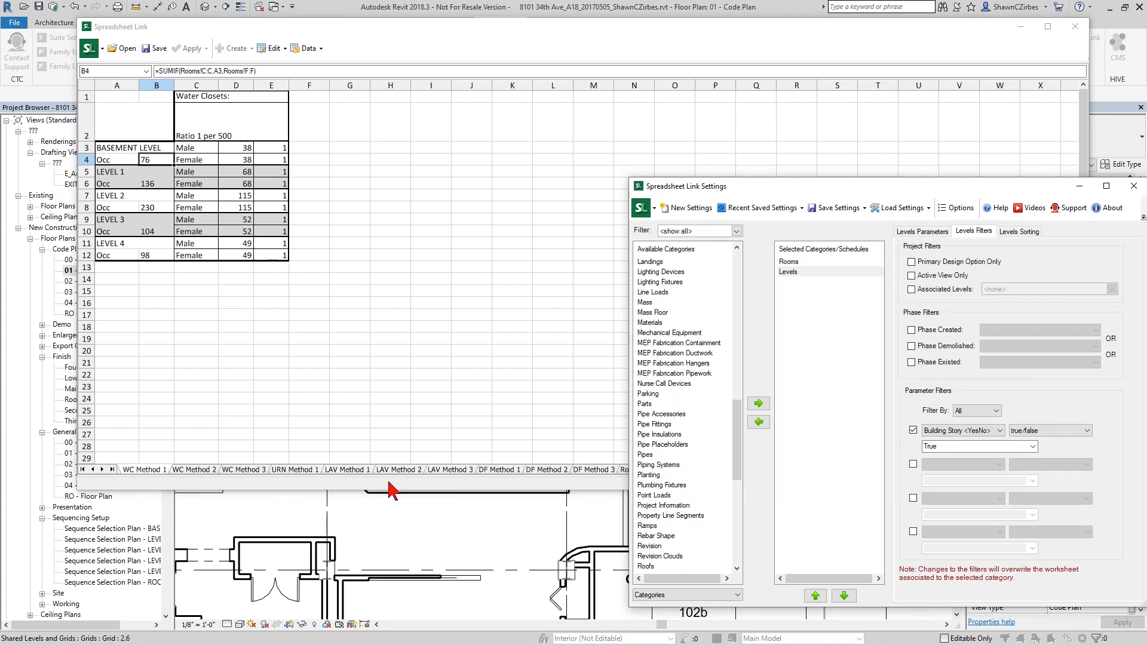
pyautogui.click(625, 481)
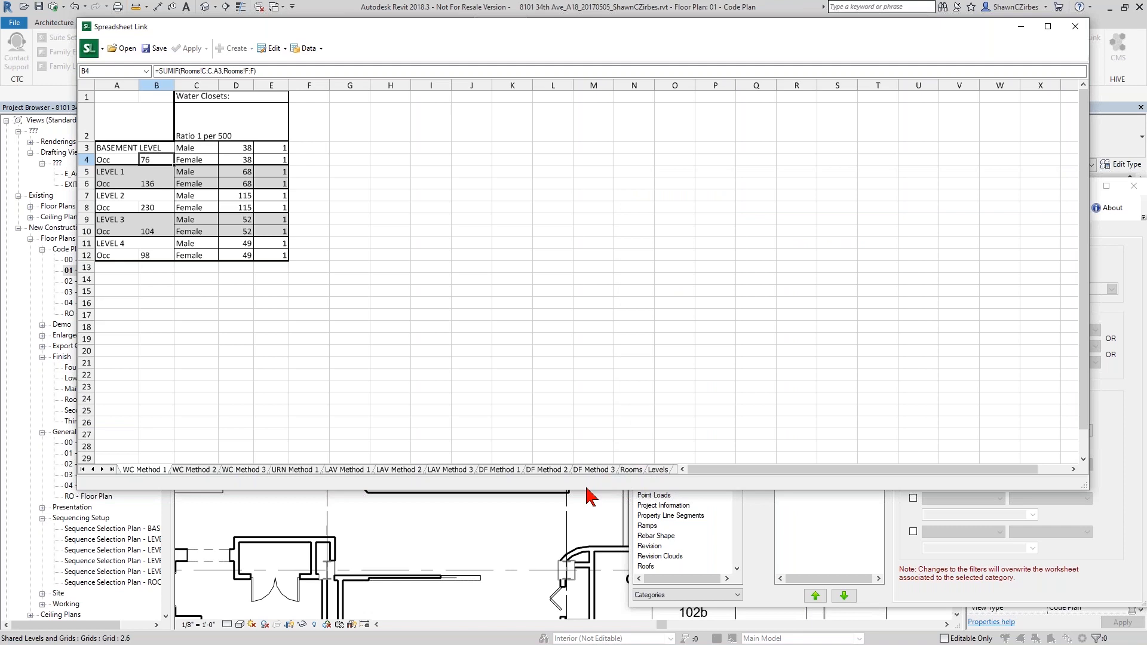
pyautogui.click(766, 548)
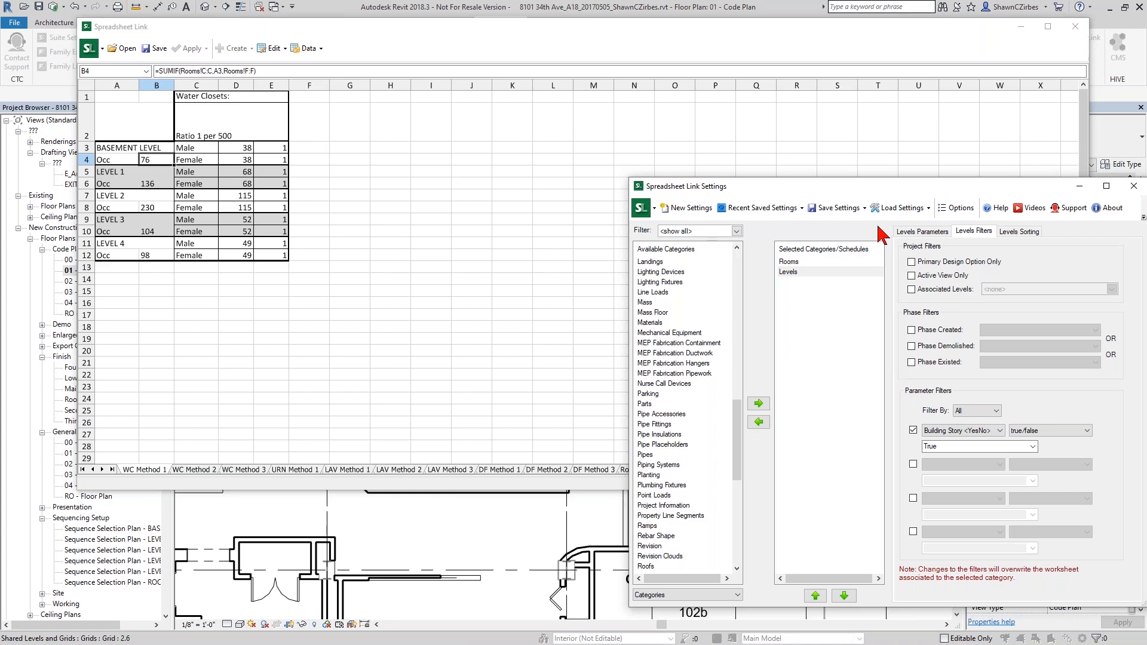
pyautogui.click(832, 209)
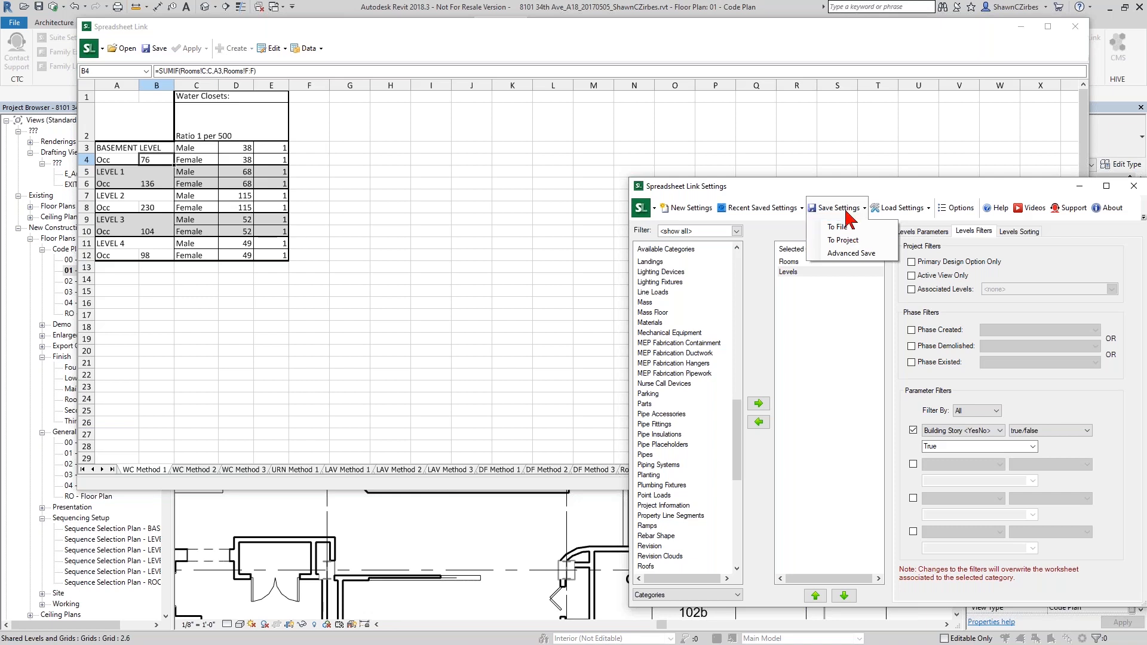
pyautogui.click(835, 256)
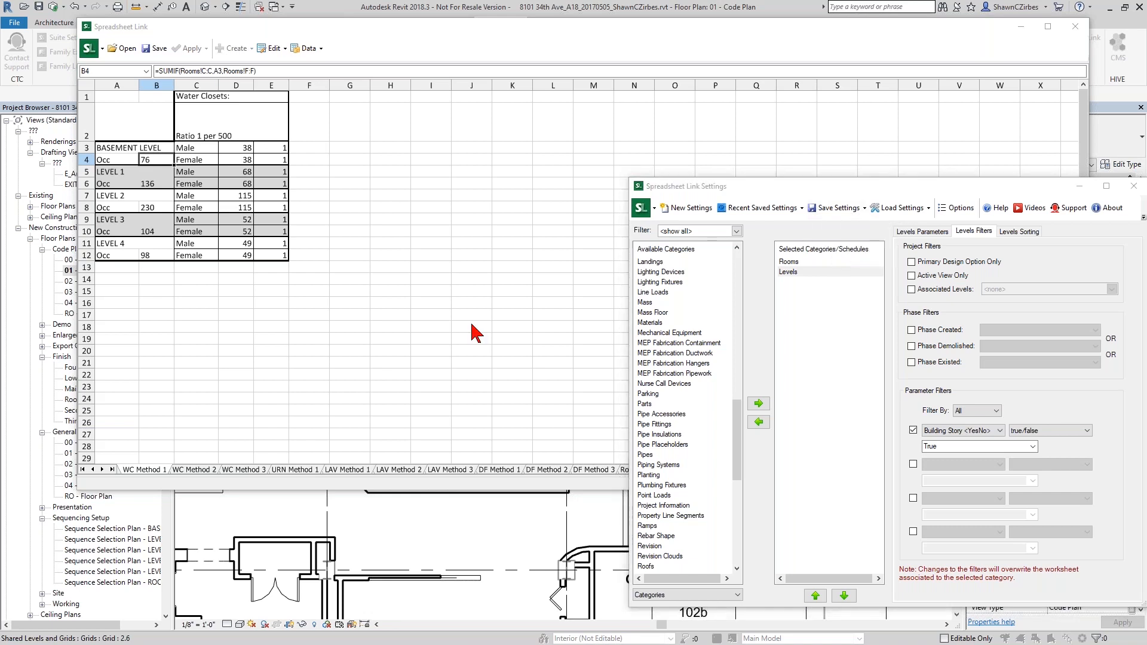
pyautogui.click(380, 180)
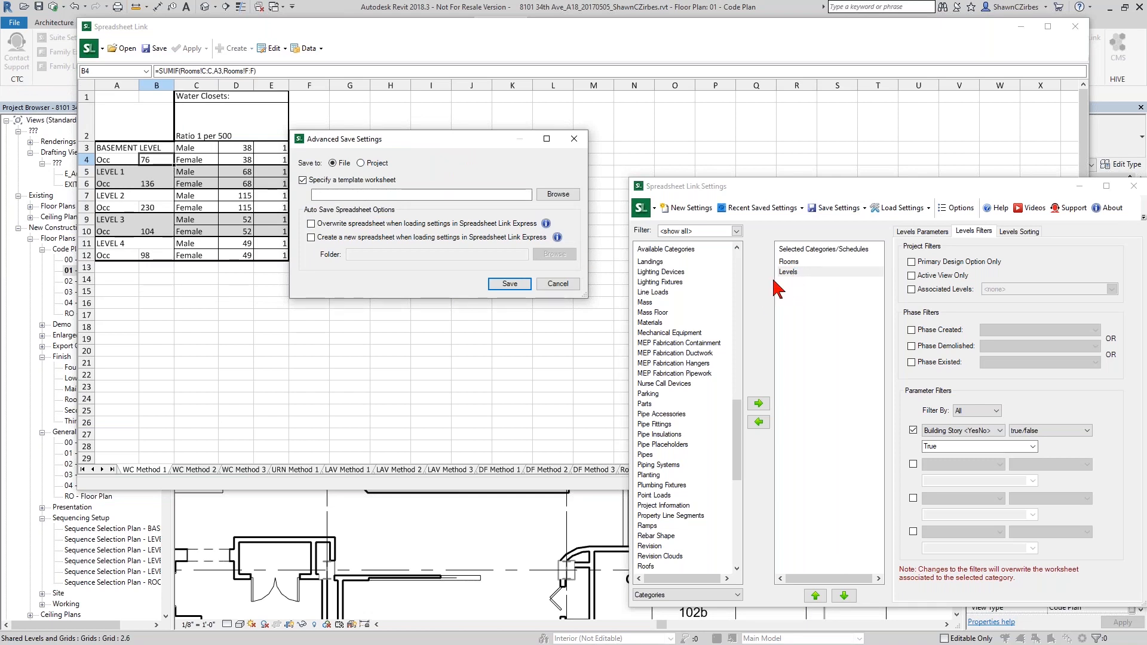
pyautogui.click(559, 194)
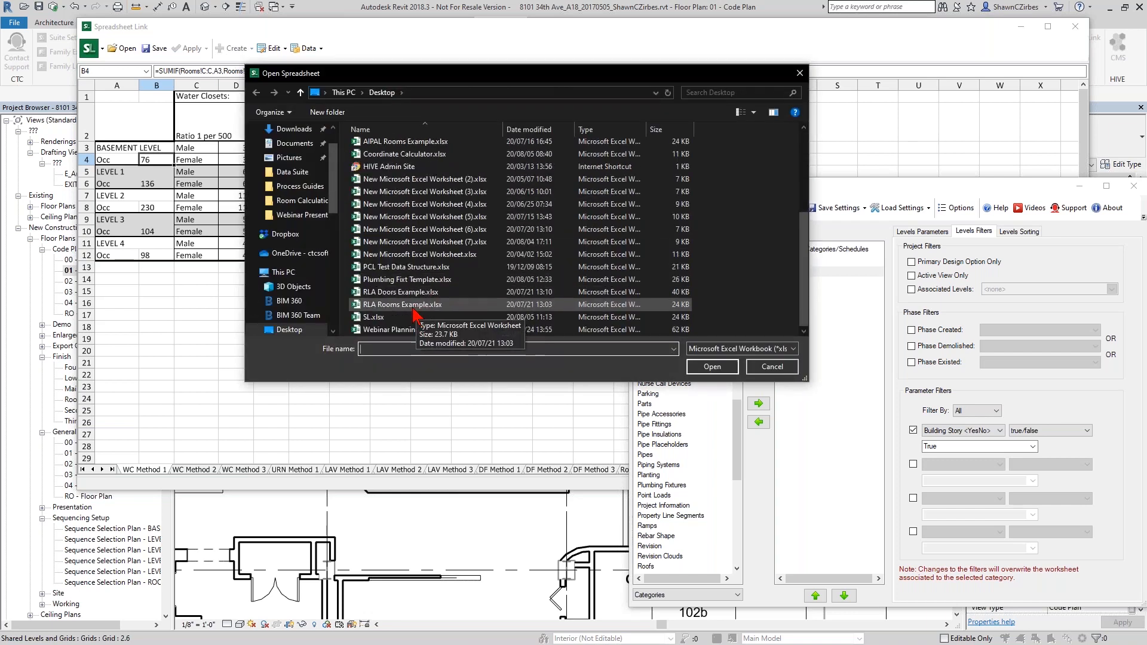
pyautogui.scroll(3, 430, 296)
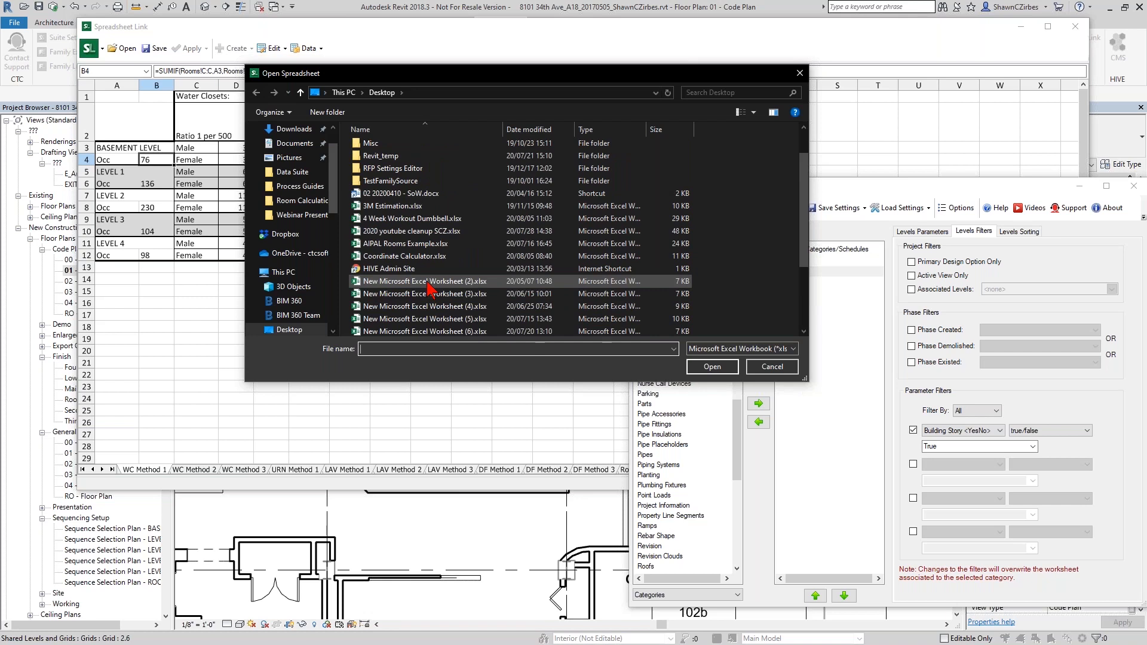
pyautogui.scroll(-3, 429, 290)
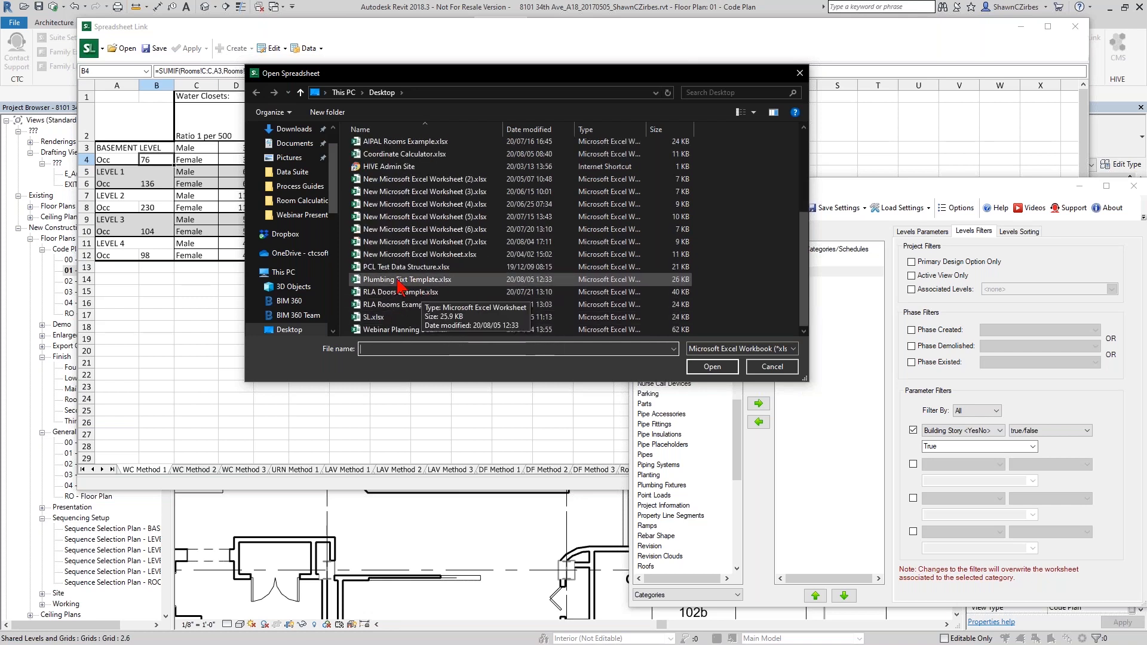
pyautogui.doubleClick(406, 280)
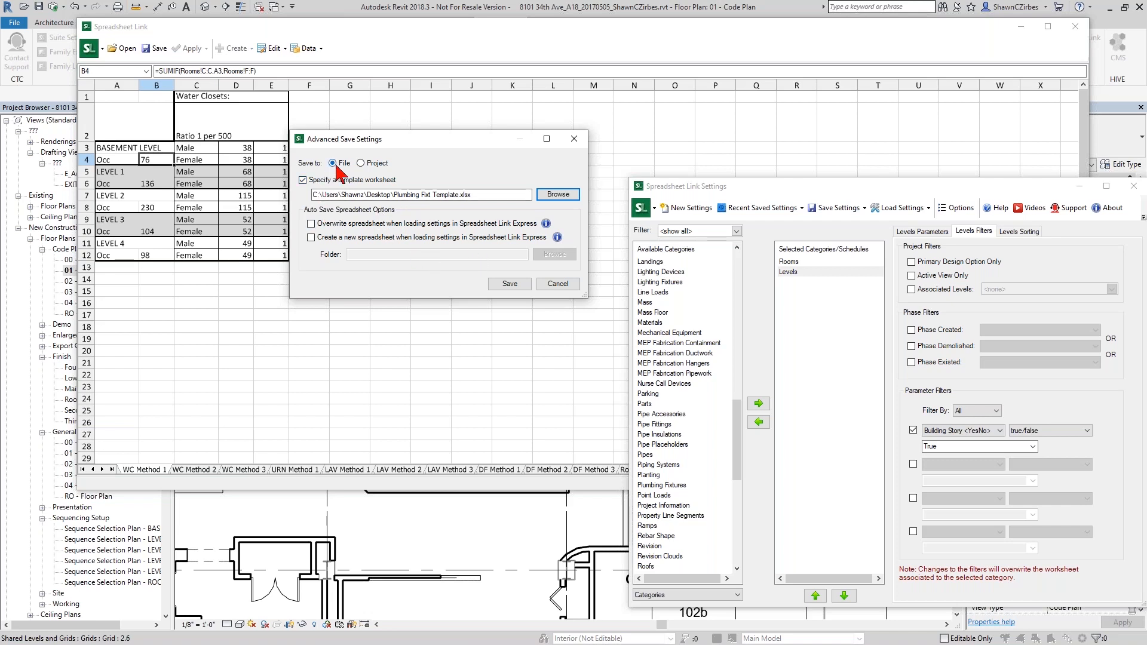
# Step: Save the settings to the Desktop as Plumbing Fixt Calculations.slsettings, replacing the existing file
pyautogui.click(508, 284)
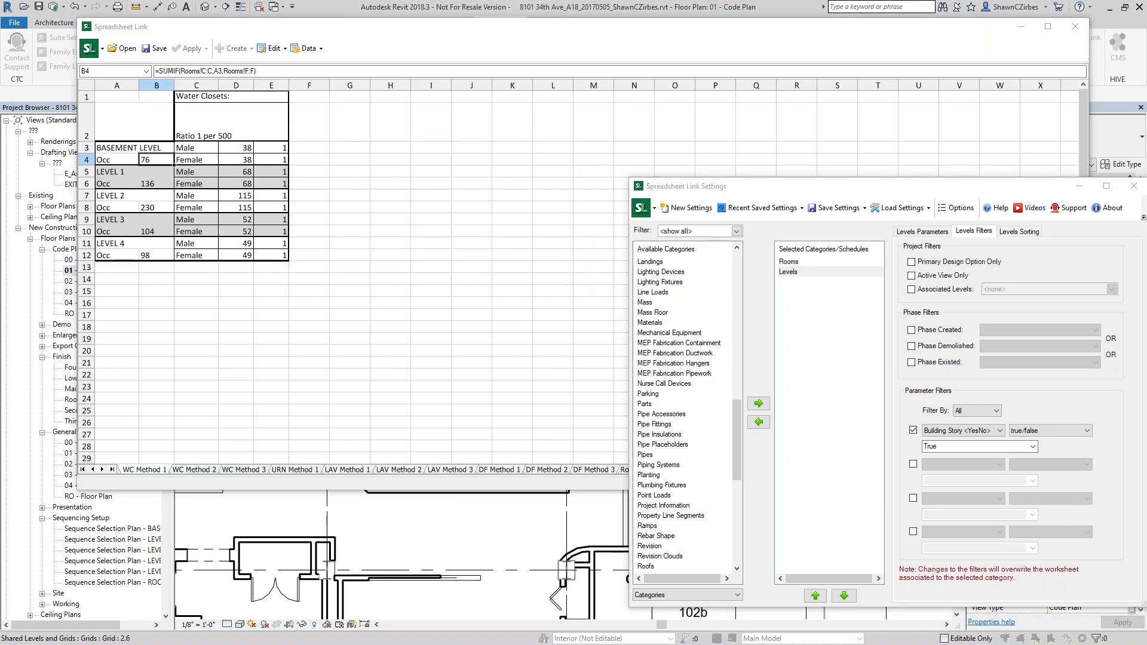
pyautogui.click(764, 443)
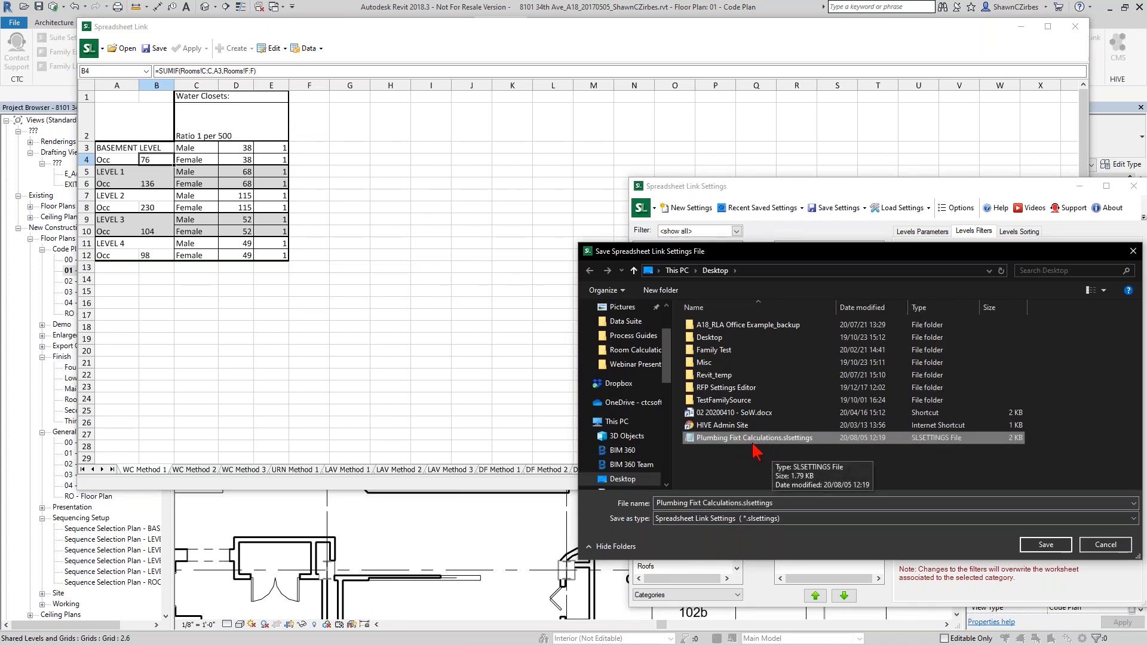
pyautogui.moveTo(874, 251); pyautogui.dragTo(862, 329)
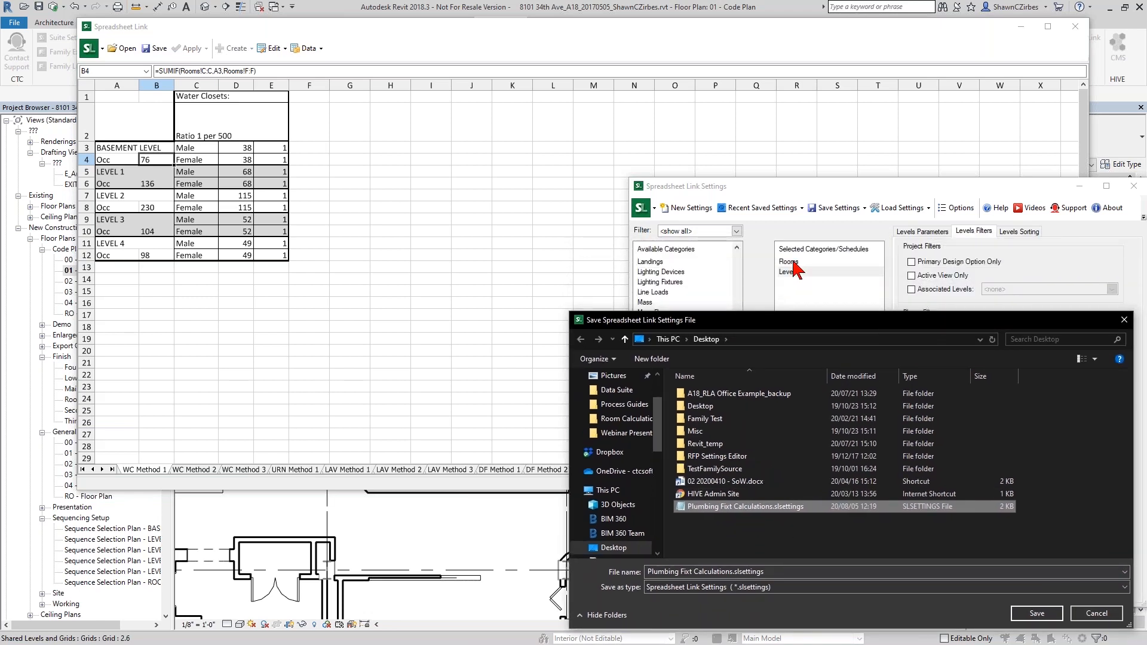
pyautogui.click(1037, 613)
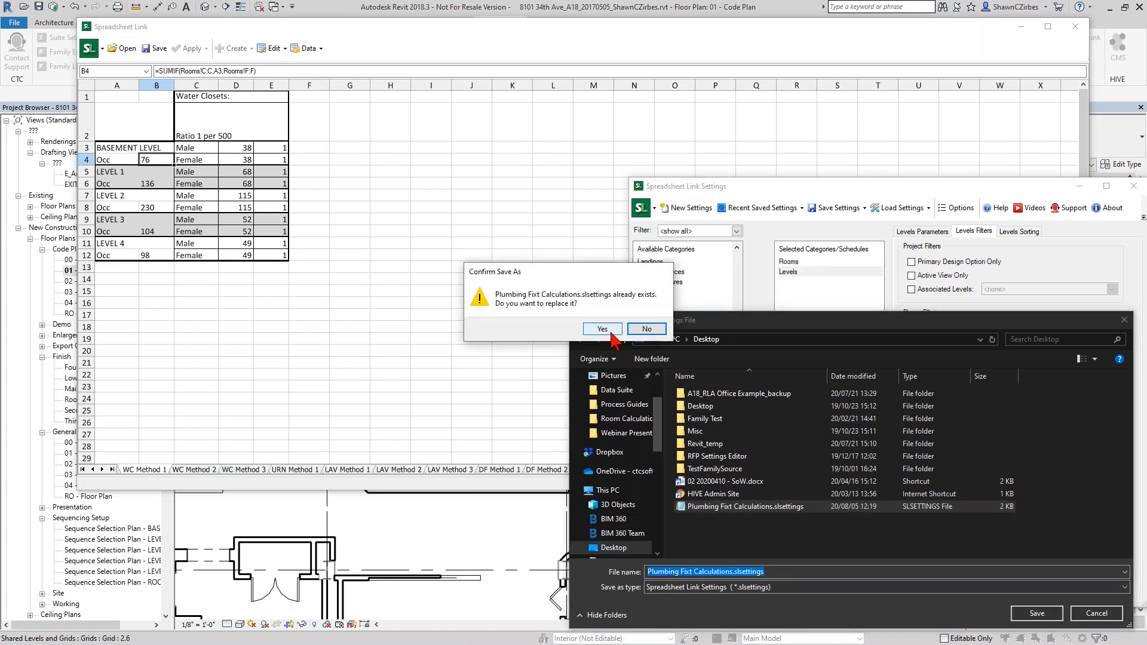
pyautogui.click(642, 364)
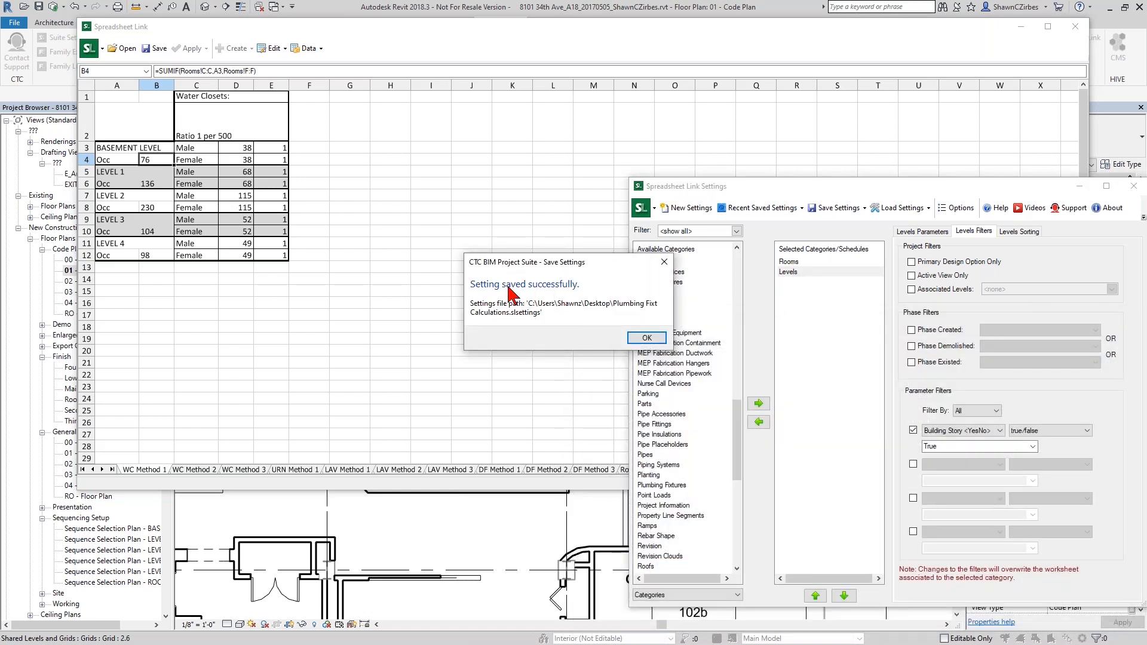
pyautogui.click(647, 340)
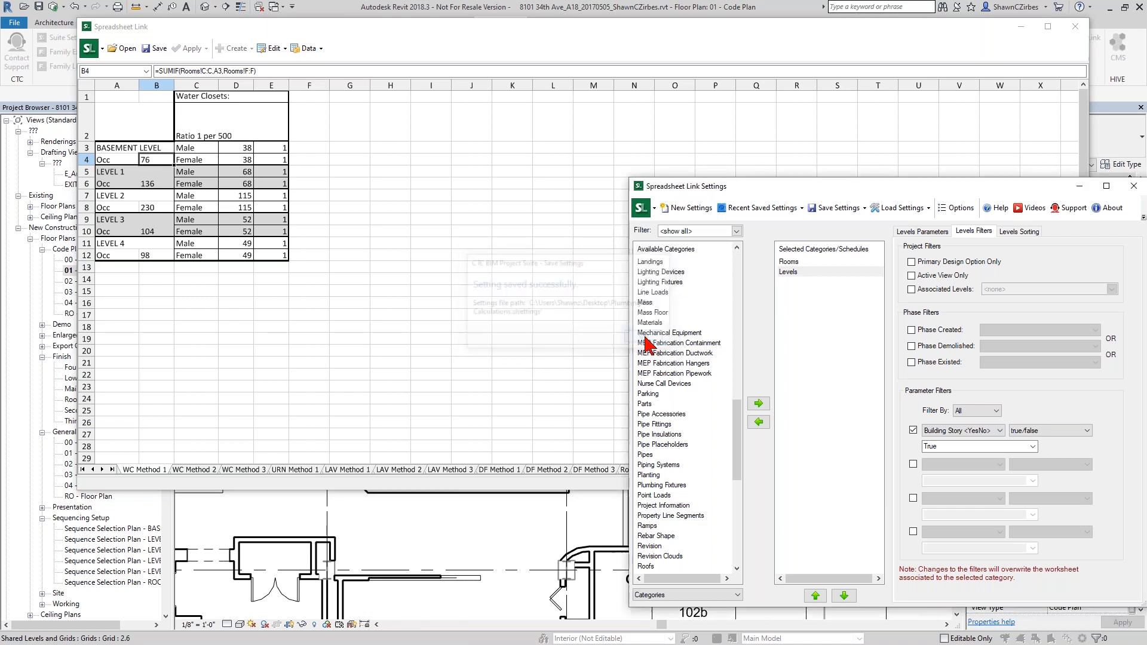
# Step: Close Spreadsheet Link without saving the settings again, restart it in Revit, and shorten its spreadsheet window
pyautogui.click(1134, 186)
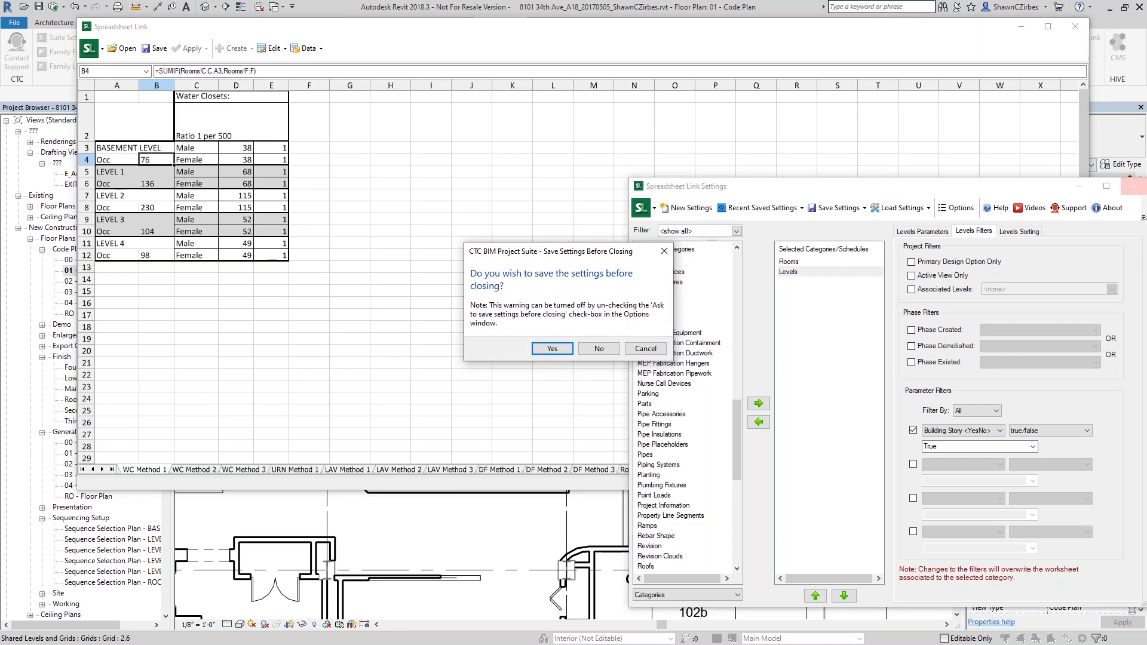
pyautogui.click(598, 348)
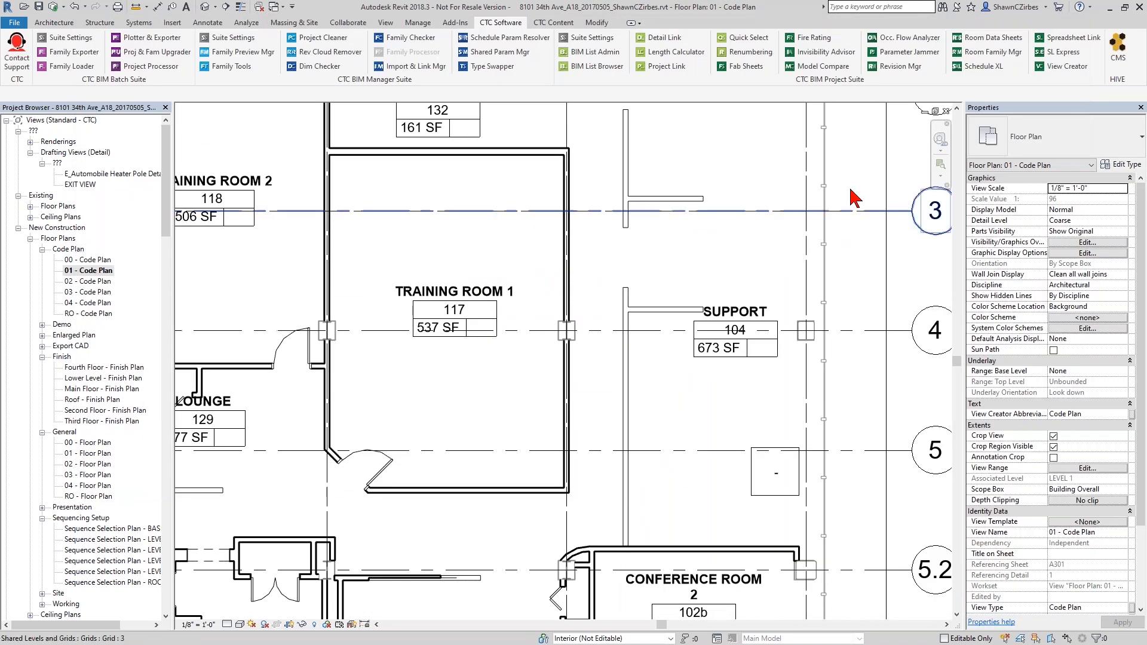
pyautogui.moveTo(709, 337); pyautogui.dragTo(519, 445, button='middle')
pyautogui.scroll(-1, 604, 481)
pyautogui.scroll(-1, 522, 446)
pyautogui.click(1080, 41)
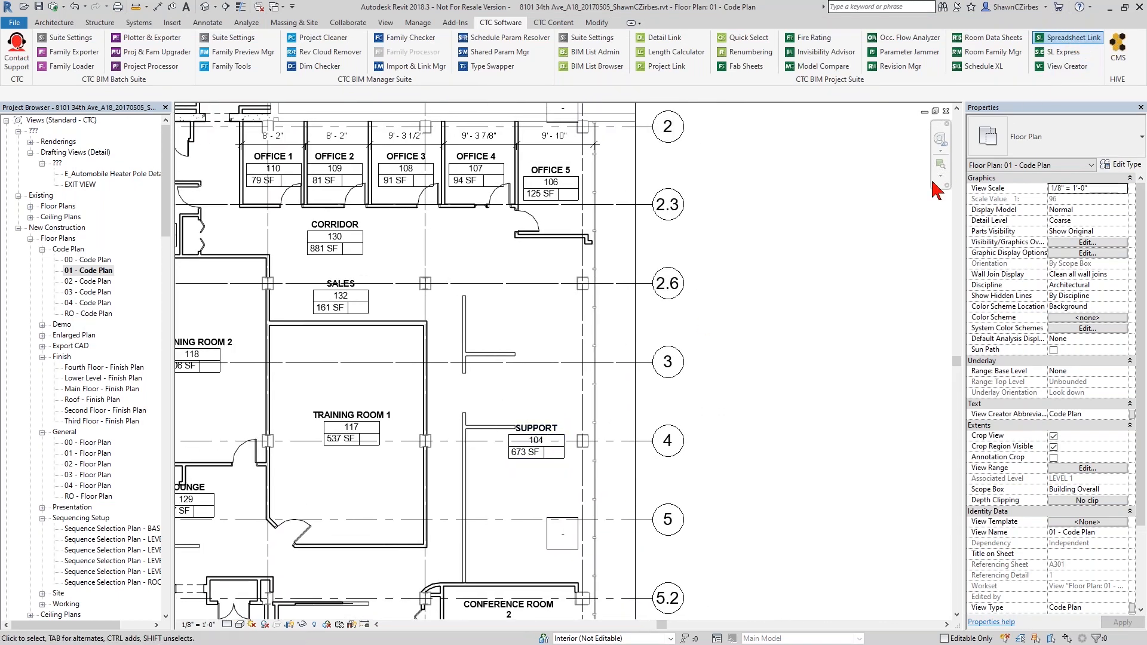
pyautogui.moveTo(578, 489); pyautogui.dragTo(556, 324)
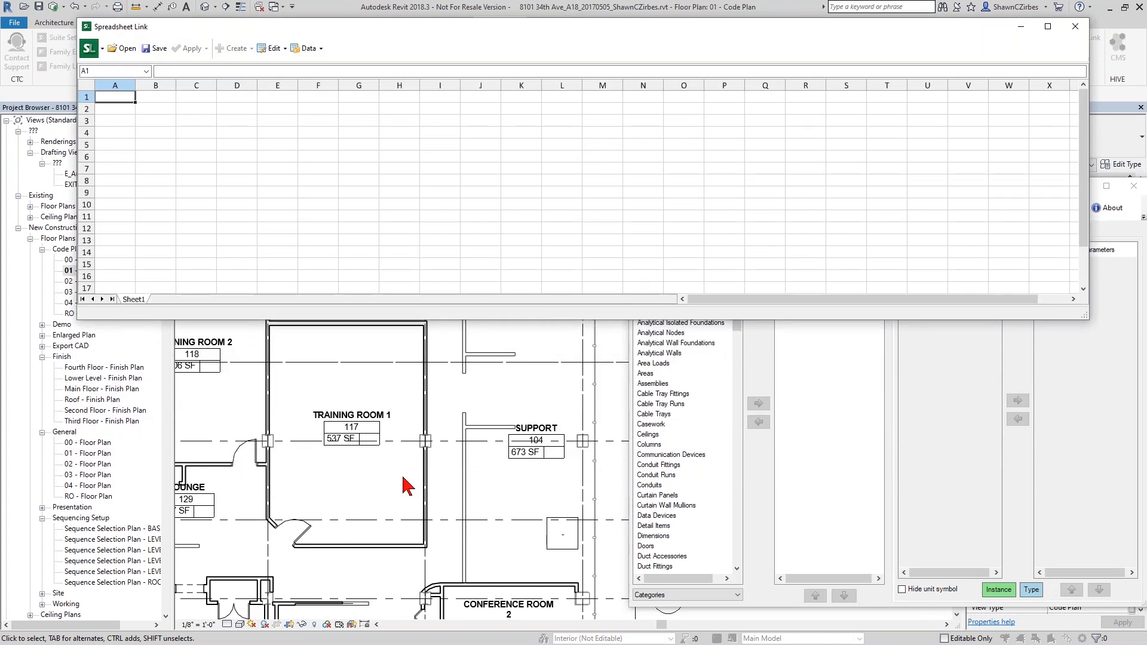
# Step: Load the settings file Plumbing Fixt Calculations.slsettings from the Desktop, overwriting the template's Rooms and Levels worksheets with the project data
pyautogui.click(766, 508)
pyautogui.click(901, 211)
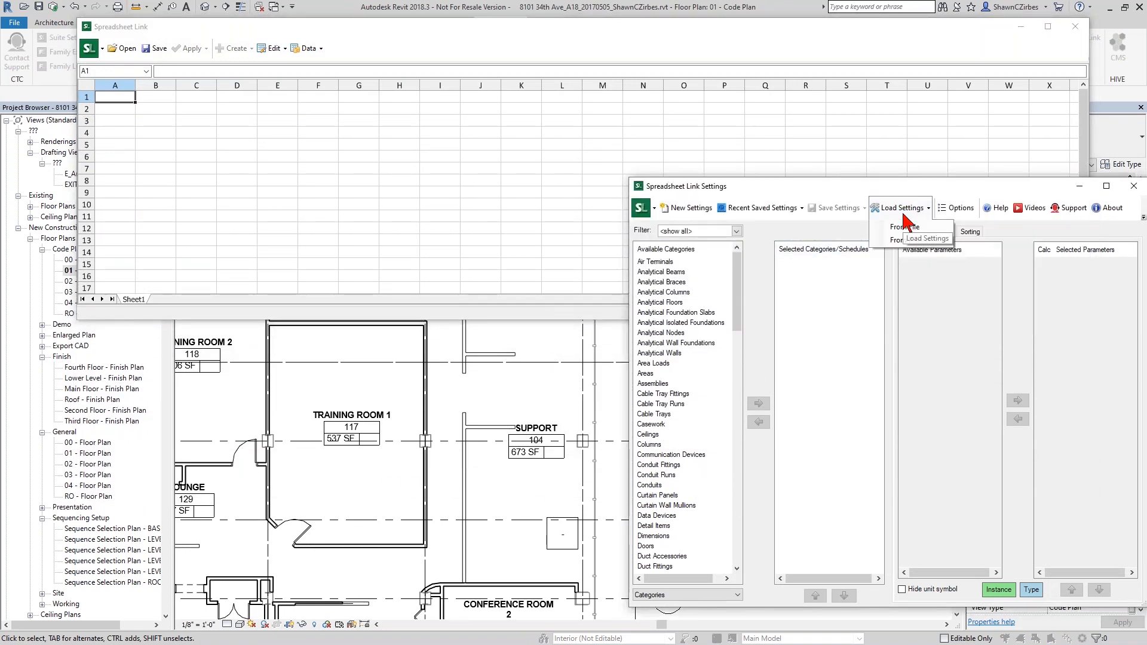
pyautogui.click(907, 230)
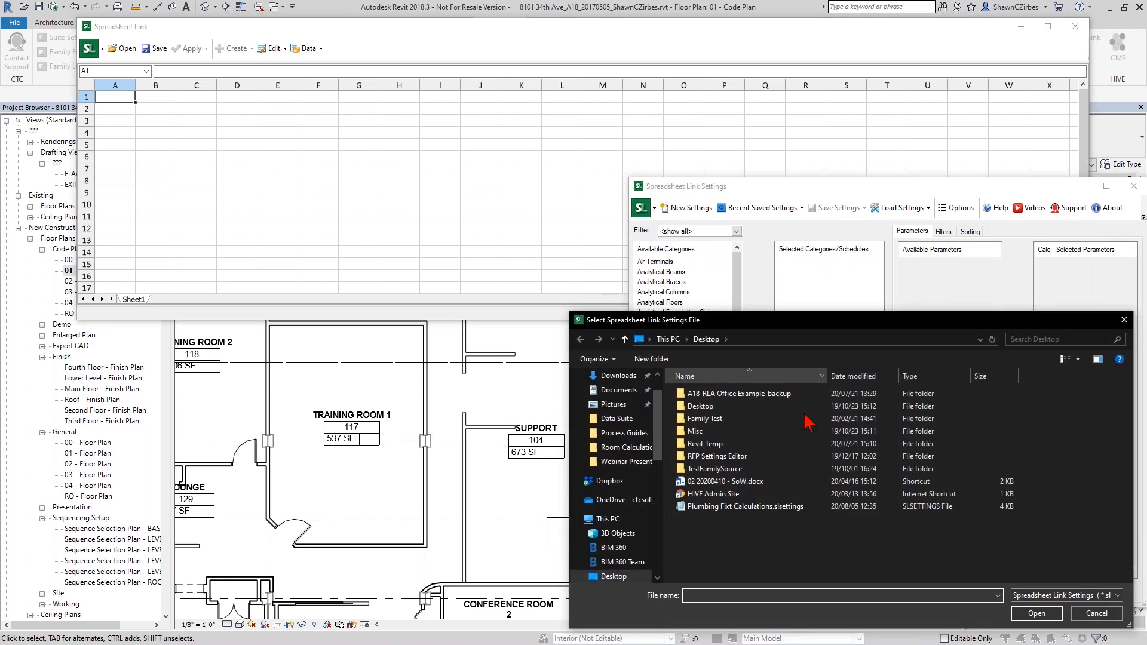
pyautogui.click(733, 508)
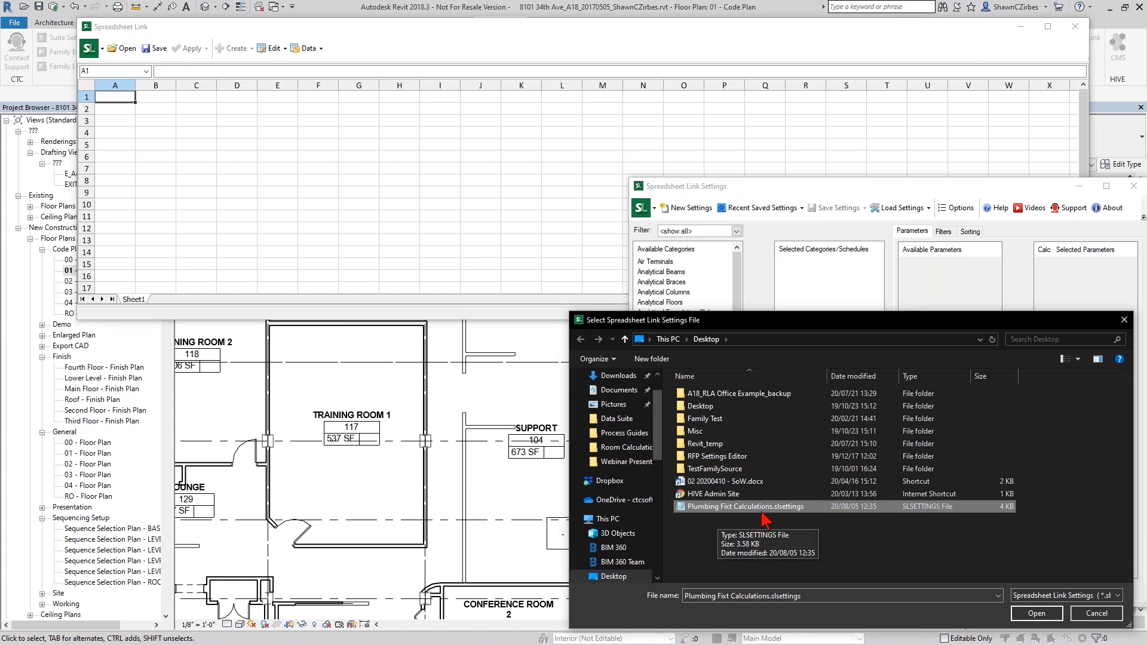
pyautogui.click(1038, 614)
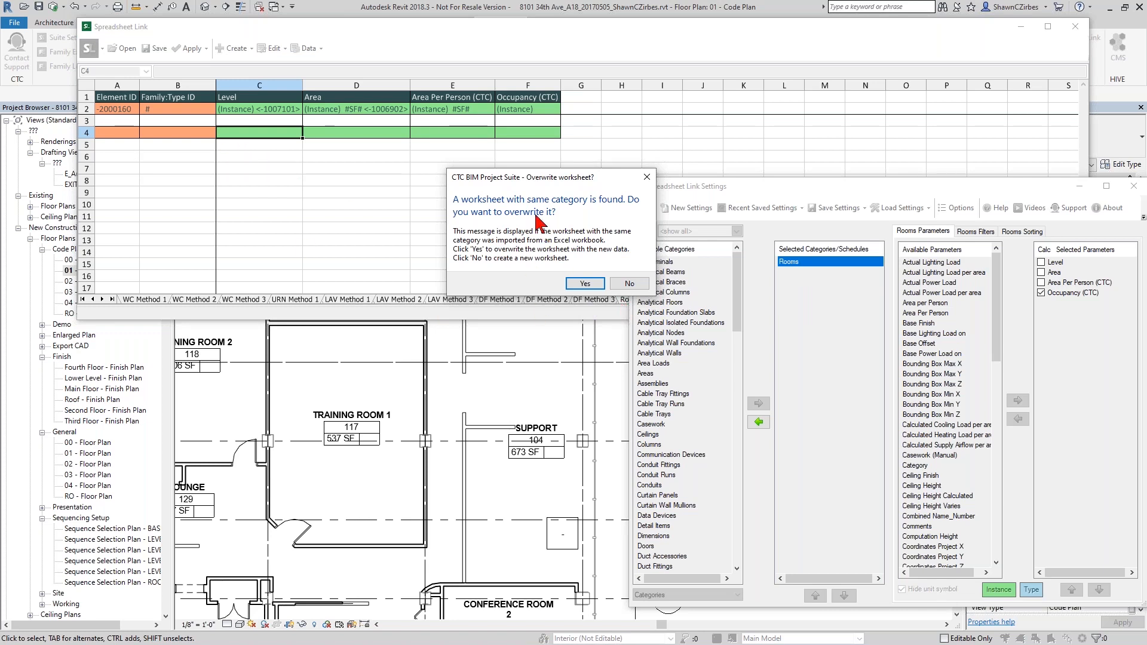
pyautogui.click(584, 285)
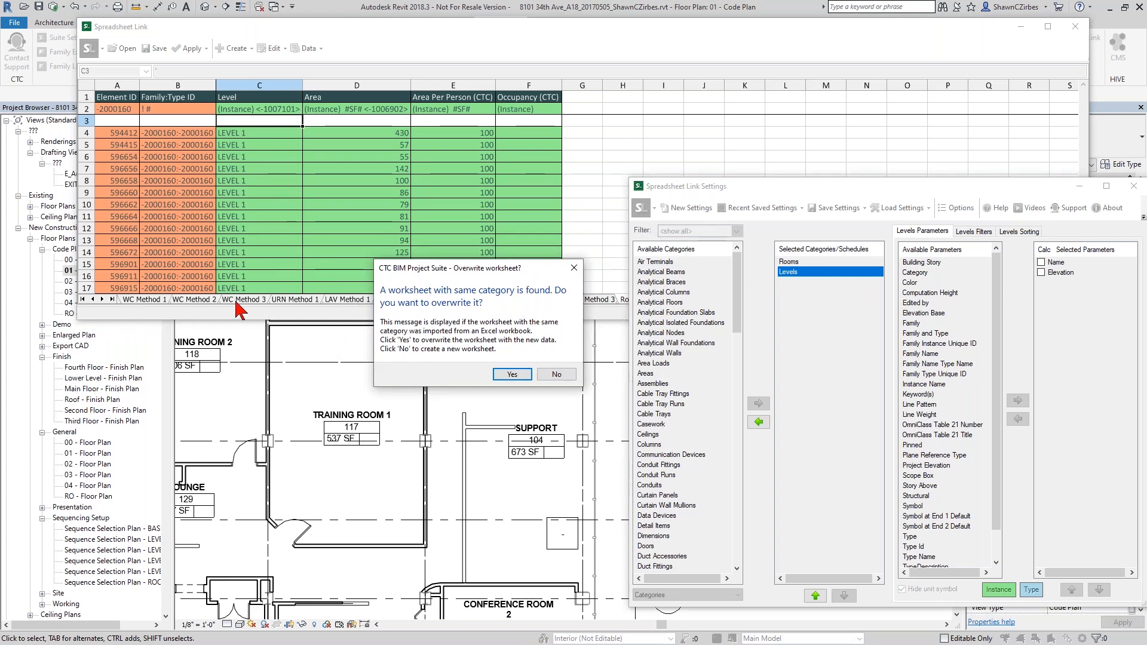
pyautogui.click(514, 375)
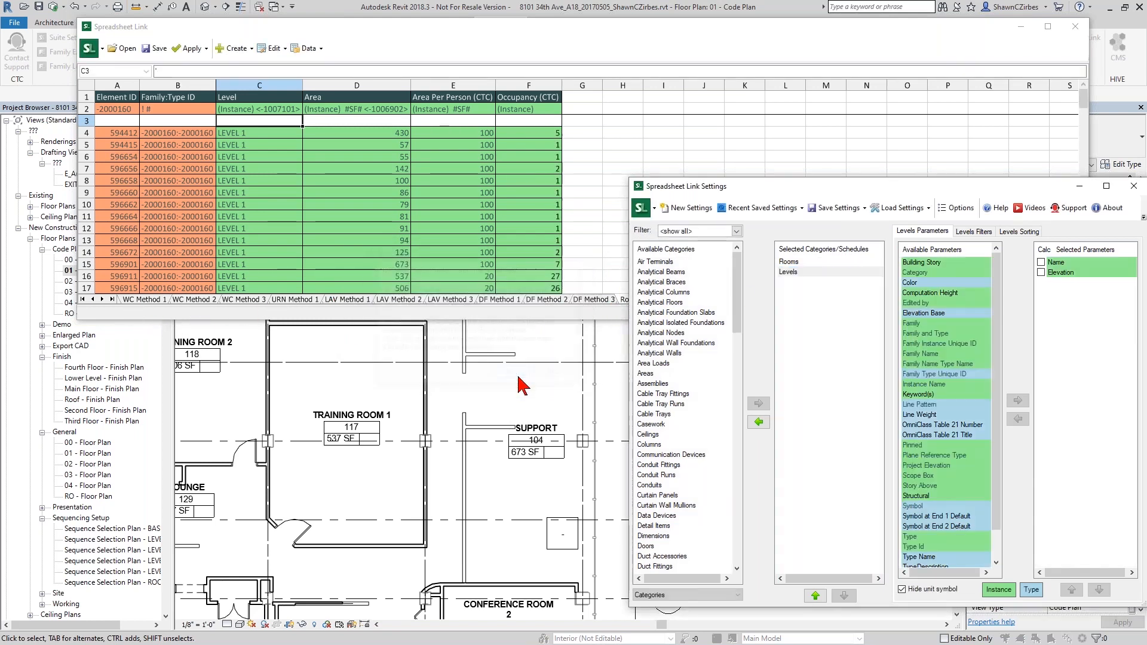
# Step: Examine the Occupancy (CTC) parameter of the Rooms category and its formula and values down the Rooms sheet
pyautogui.click(808, 264)
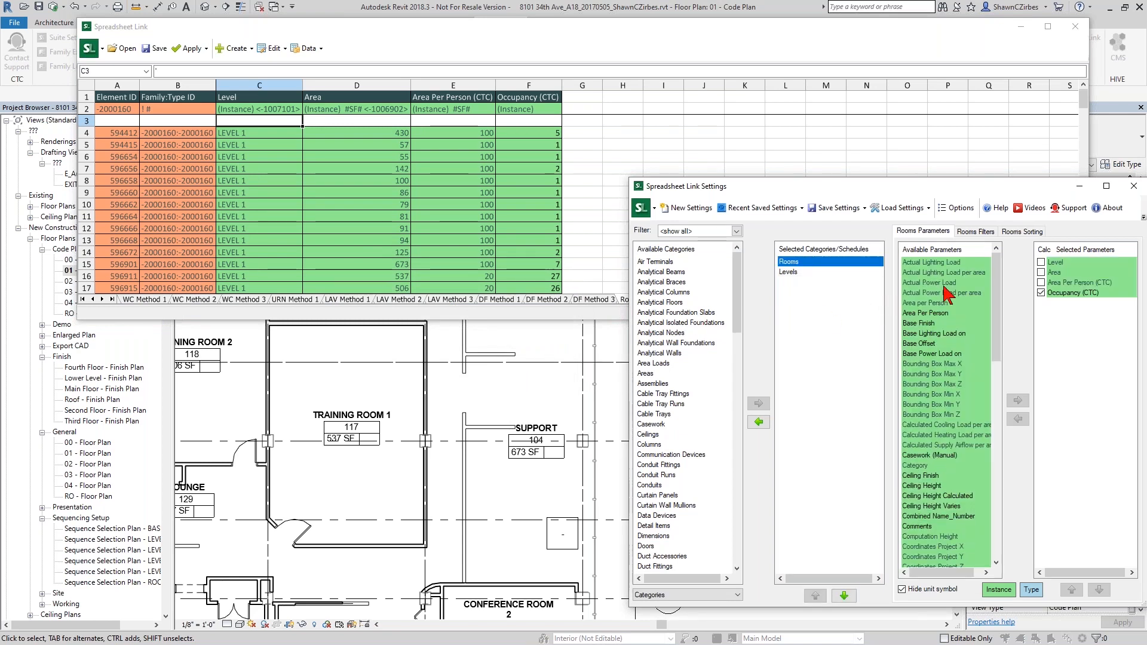
pyautogui.click(1061, 296)
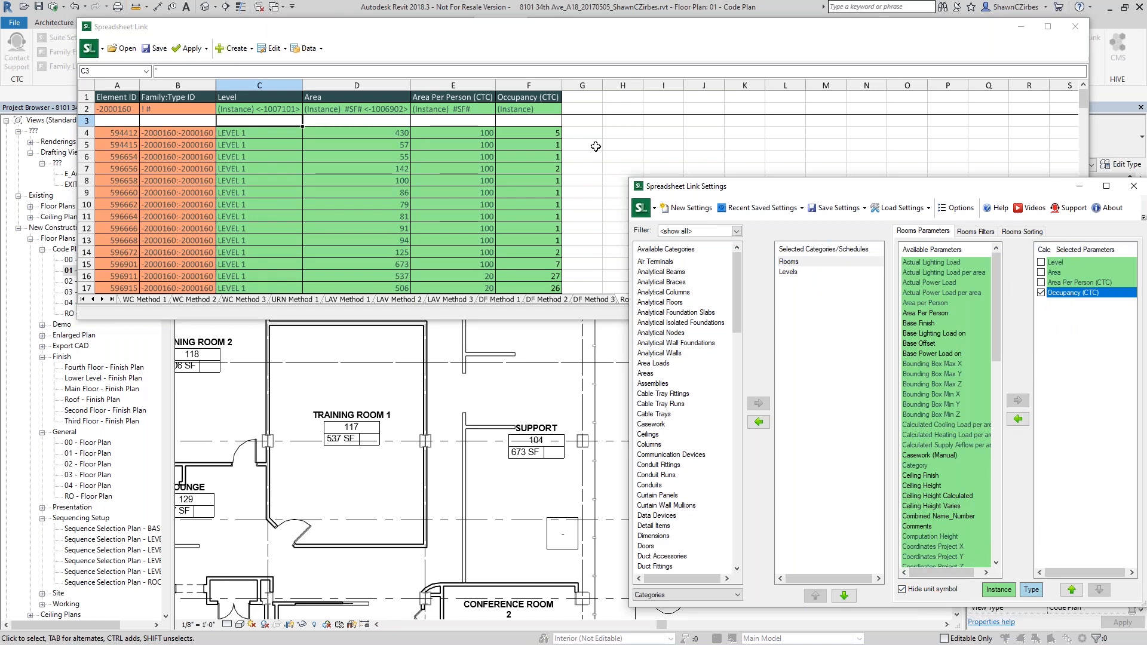
pyautogui.click(541, 139)
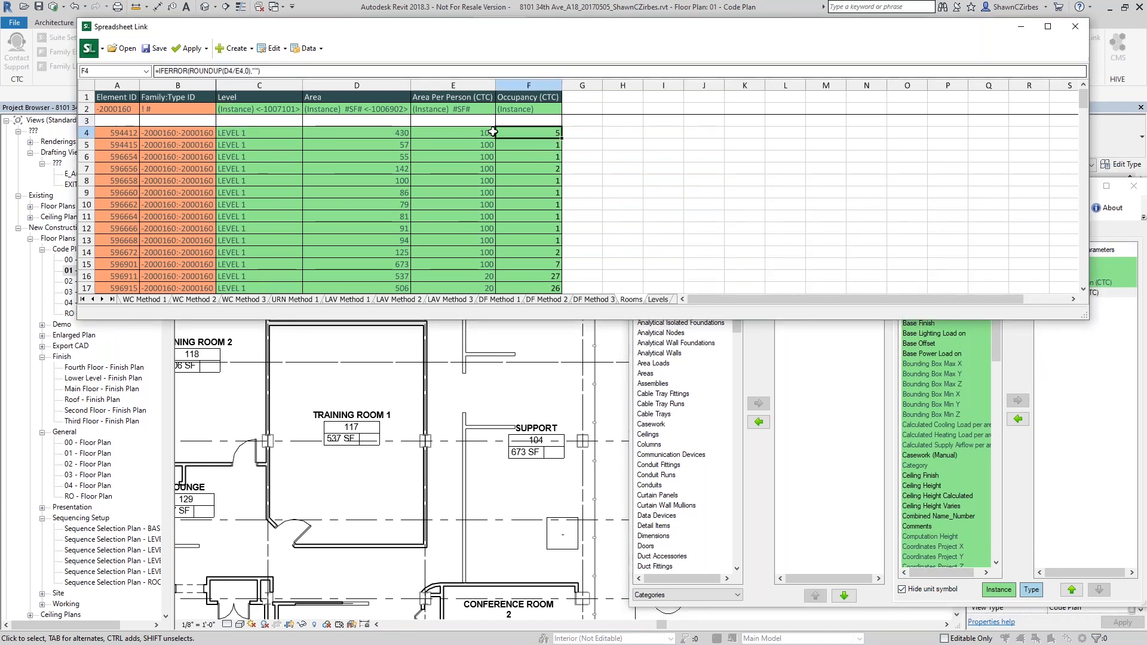
pyautogui.scroll(-4, 544, 234)
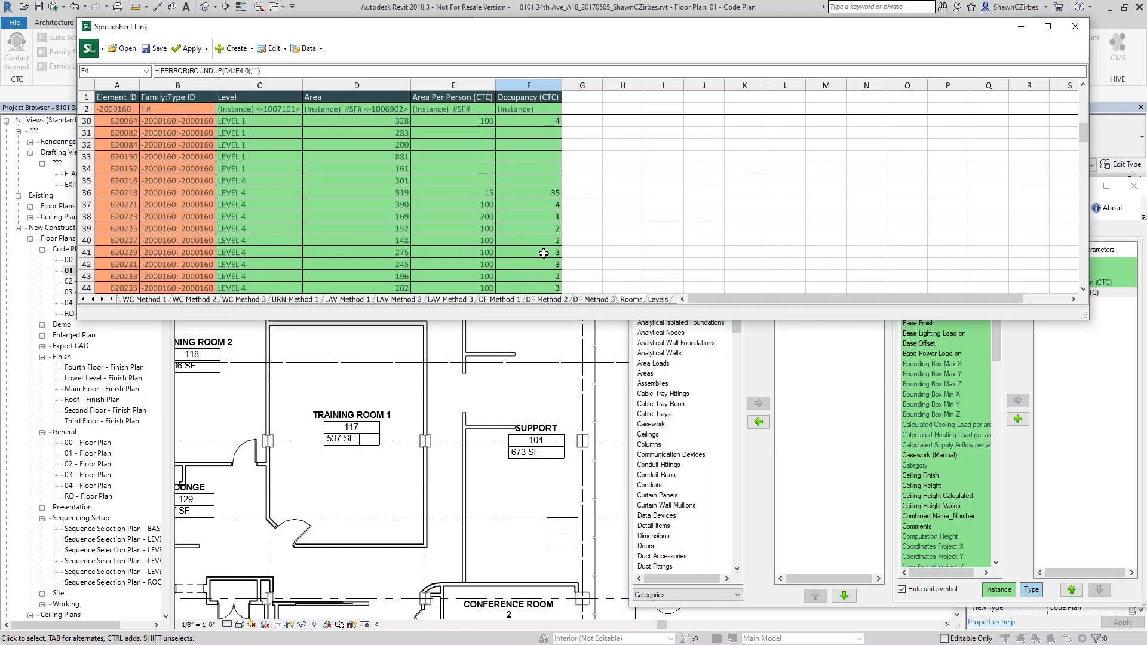
pyautogui.scroll(4, 544, 253)
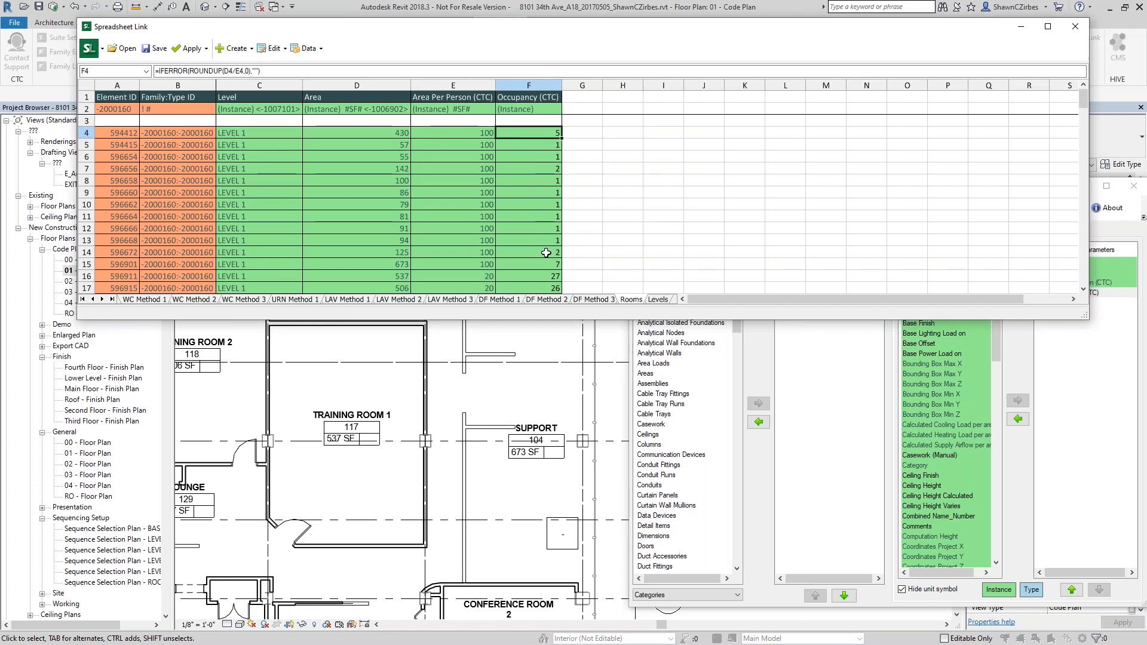
# Step: Check the level occupancy formulas on the WC Method 1 sheet and apply the Rooms sheet values to the Revit project
pyautogui.click(143, 300)
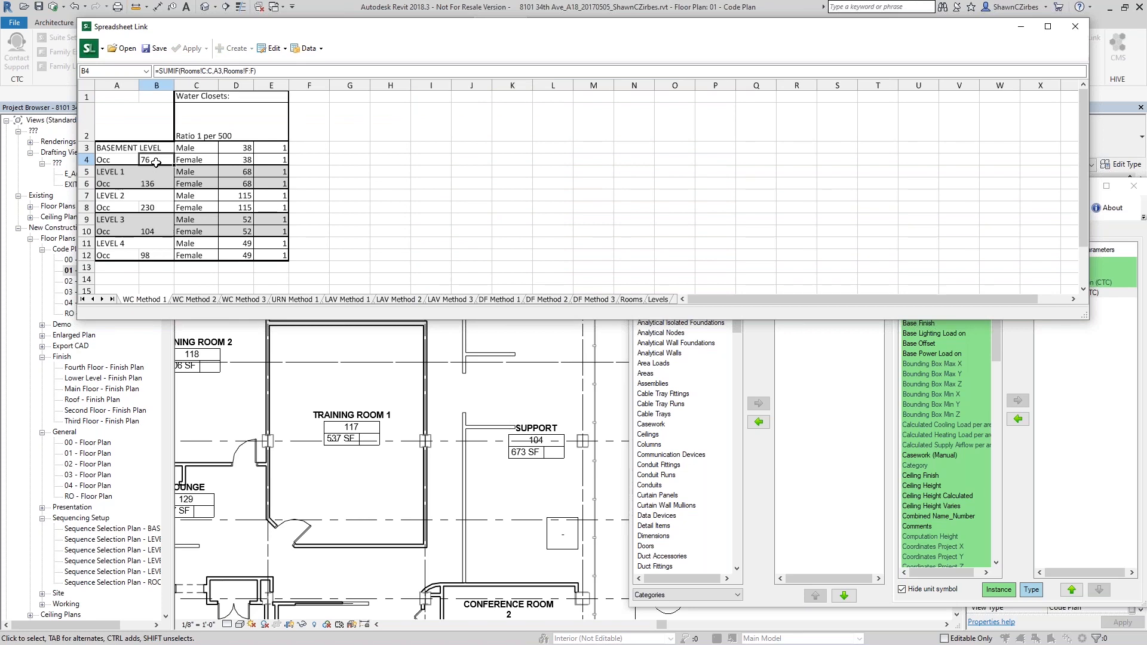
pyautogui.click(153, 183)
pyautogui.click(153, 208)
pyautogui.click(154, 231)
pyautogui.click(631, 300)
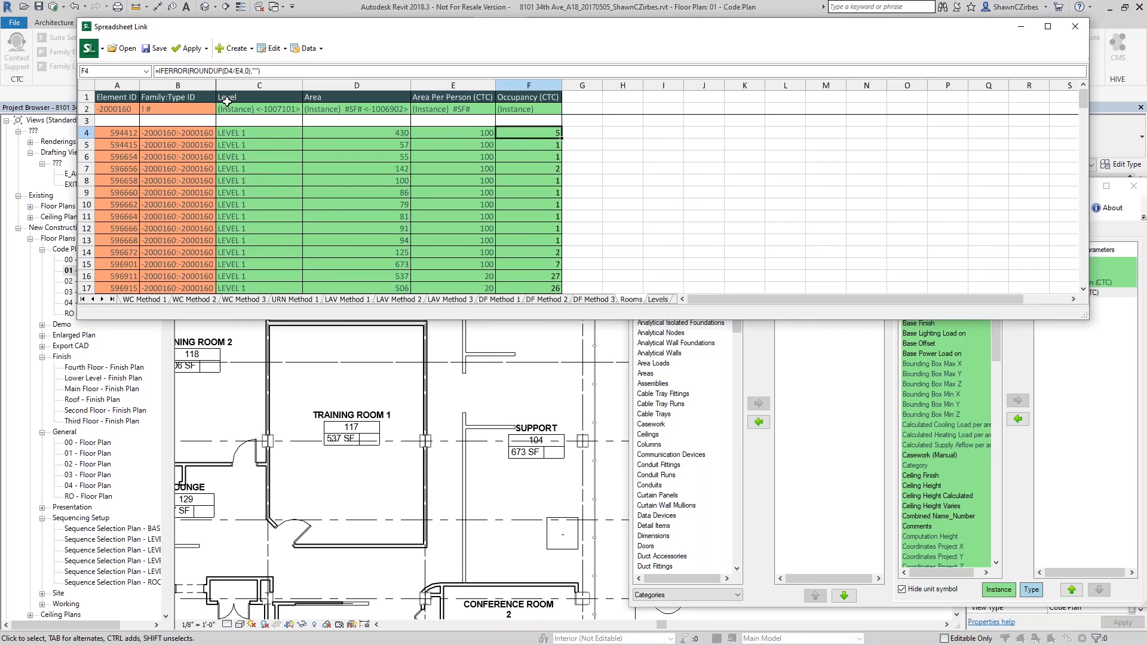
pyautogui.click(189, 60)
pyautogui.click(197, 72)
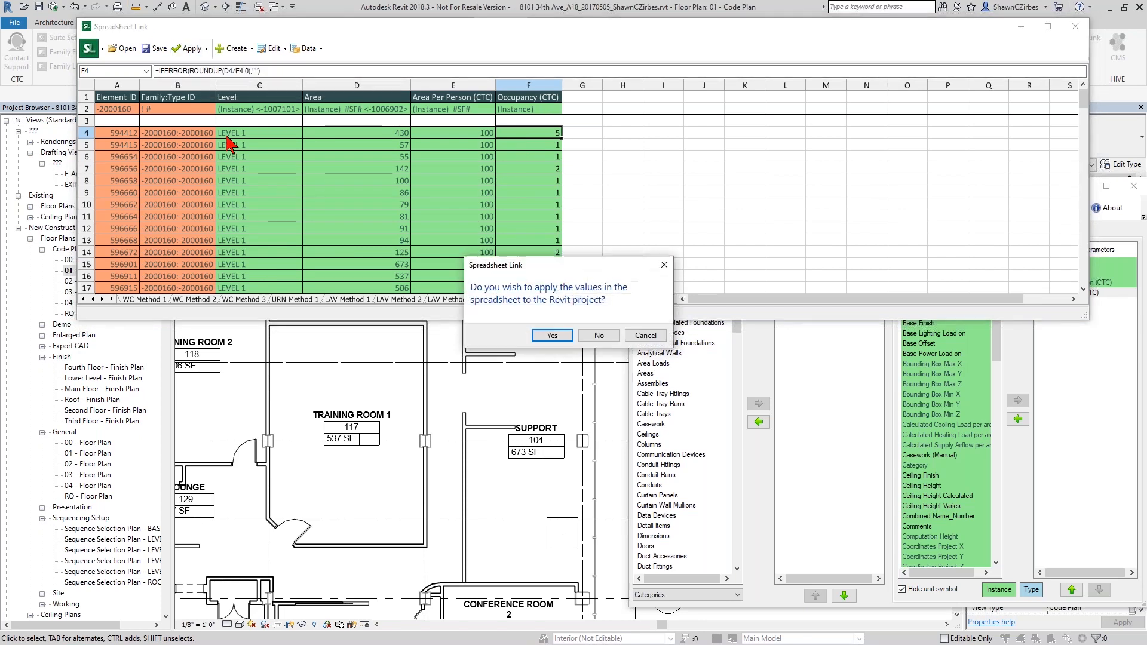
pyautogui.click(553, 336)
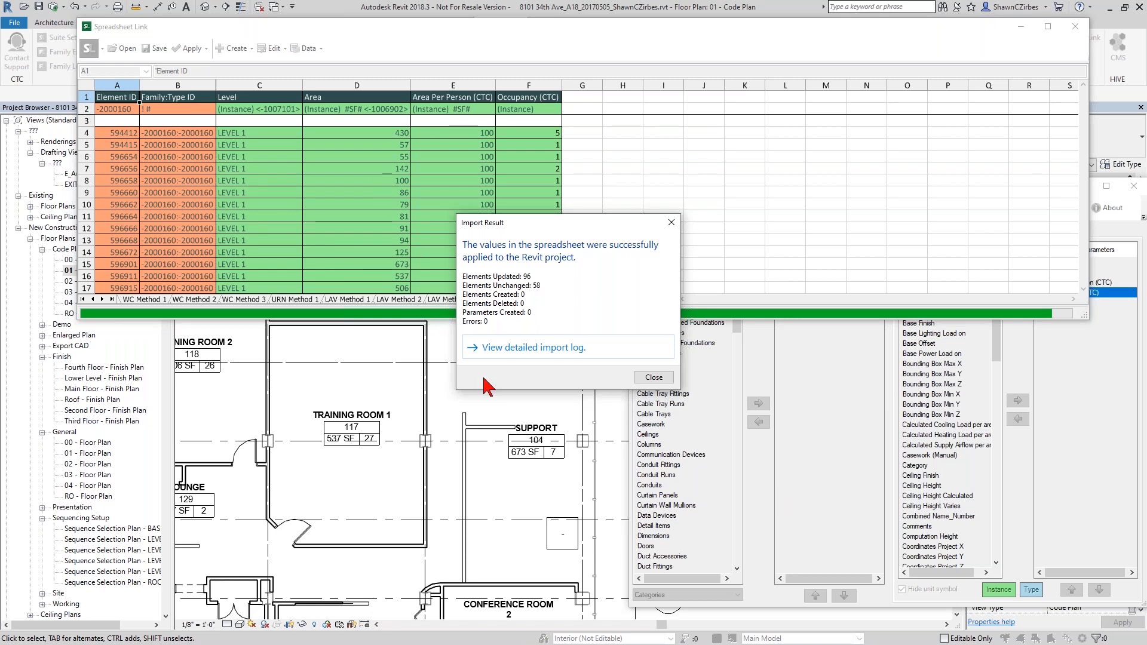
pyautogui.click(652, 378)
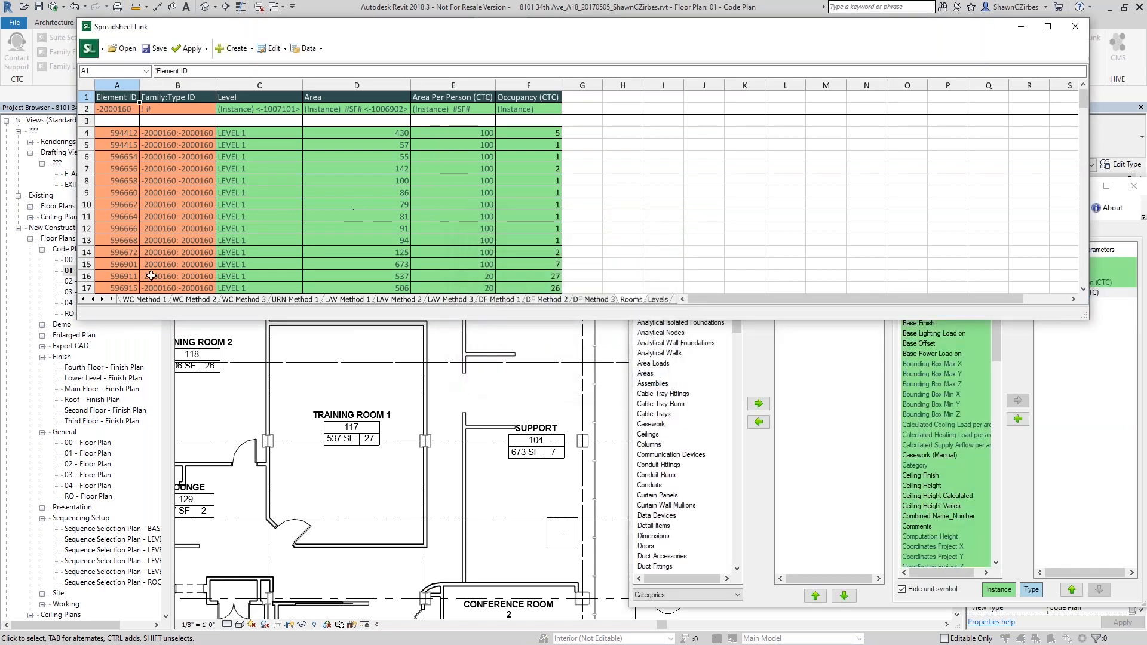
# Step: Save the spreadsheet from the WC Method 1 sheet to the Desktop as Project X Pfixt Calcs.xlsx without opening it externally
pyautogui.click(129, 301)
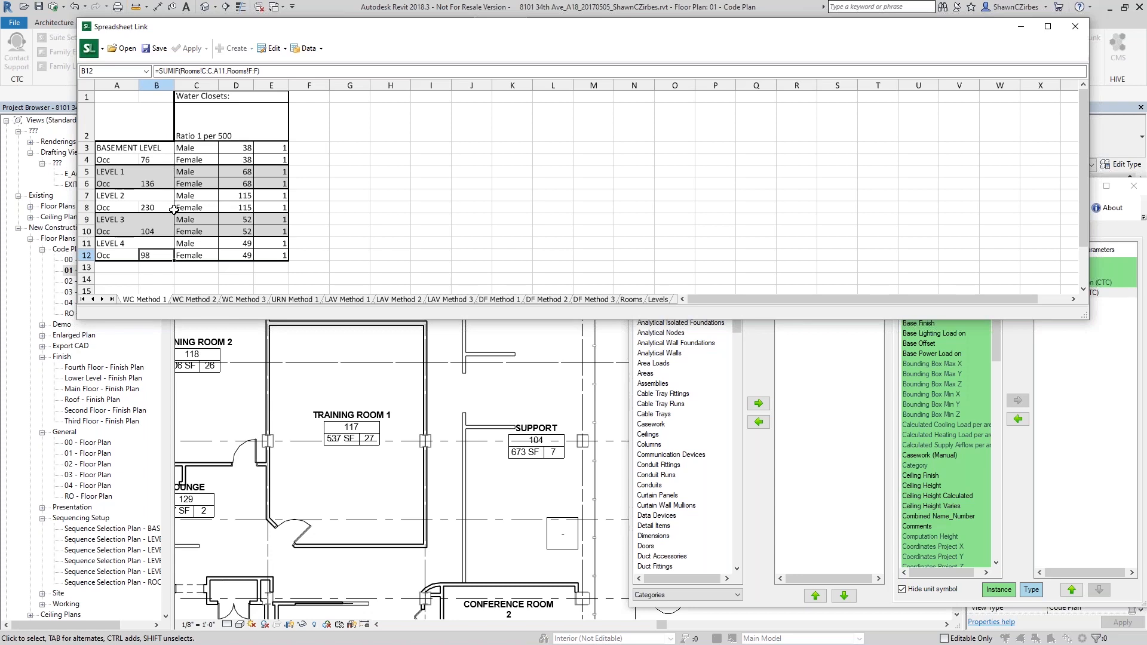
pyautogui.click(155, 49)
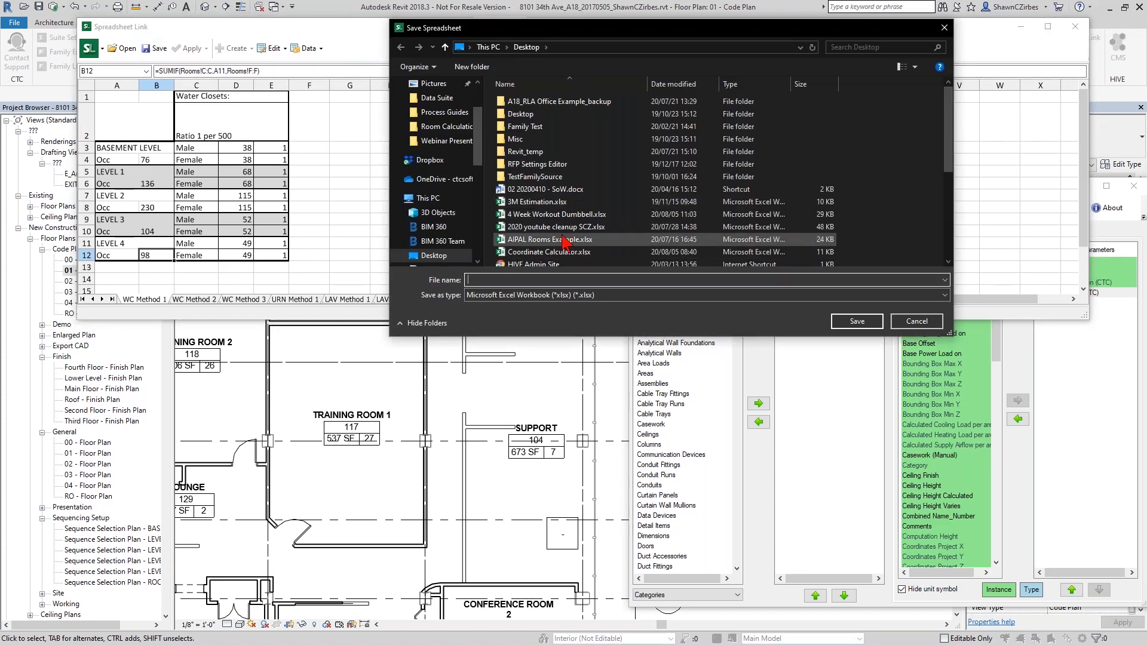
pyautogui.scroll(-3, 564, 245)
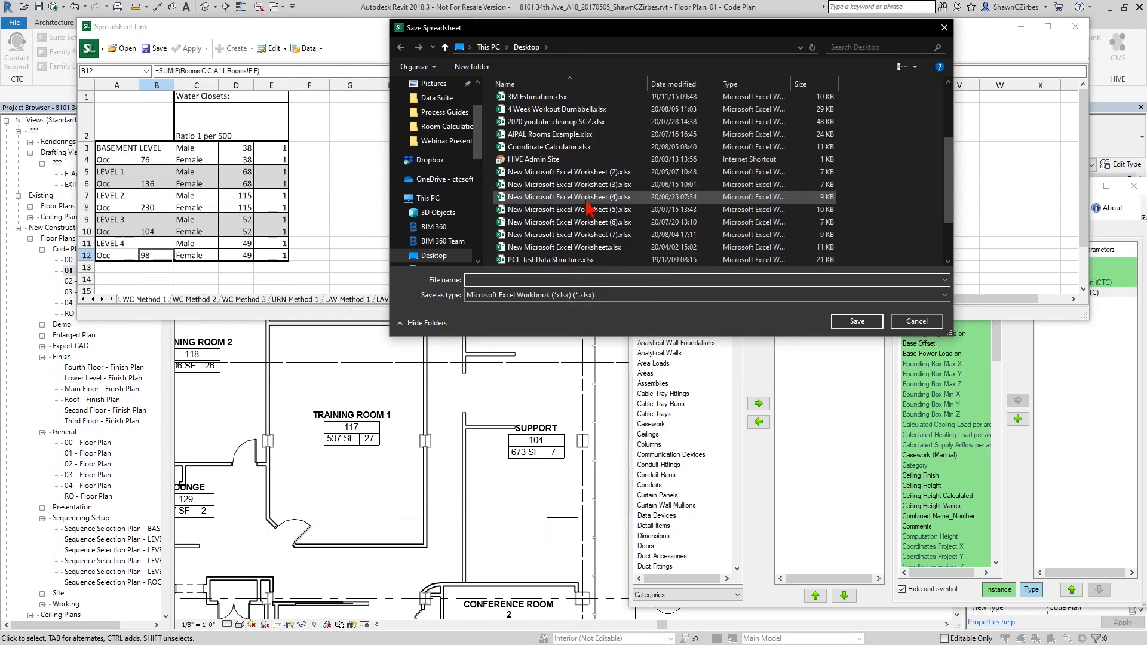
pyautogui.scroll(3, 555, 197)
pyautogui.write('Project X Pfixt Calcs')
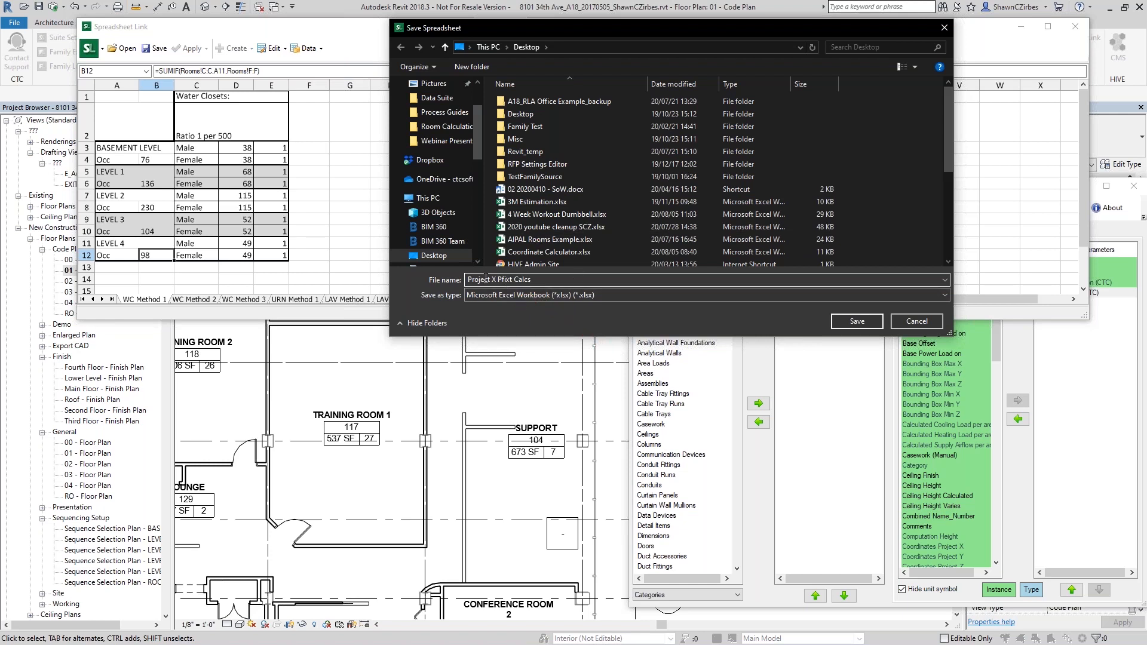
pyautogui.moveTo(467, 280); pyautogui.dragTo(544, 279)
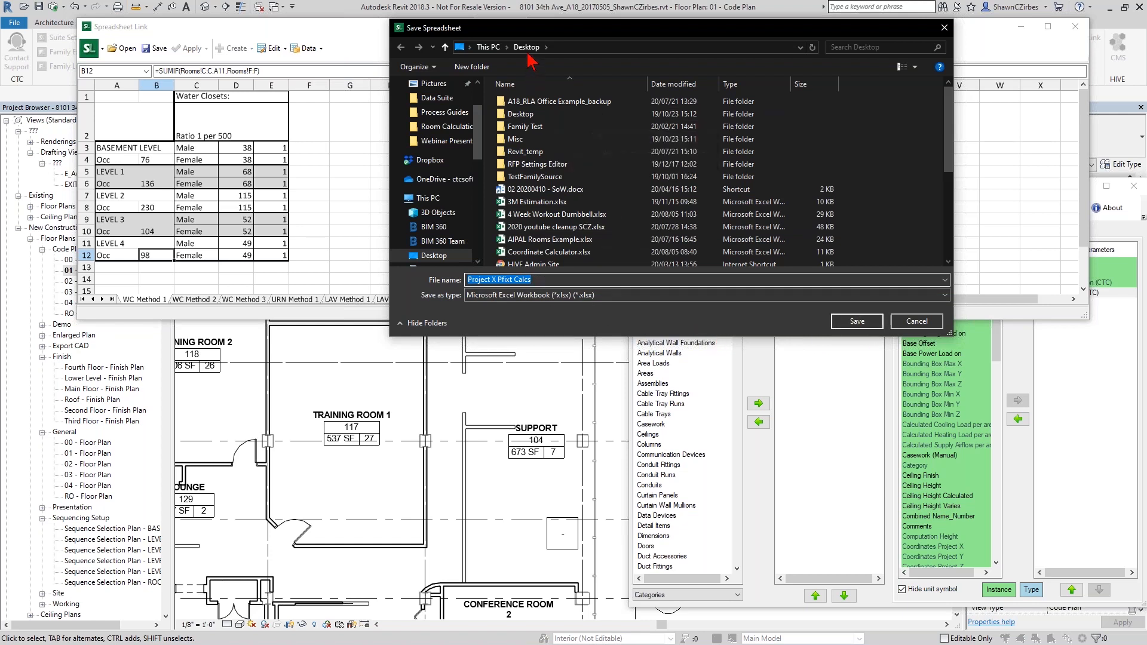
pyautogui.click(849, 322)
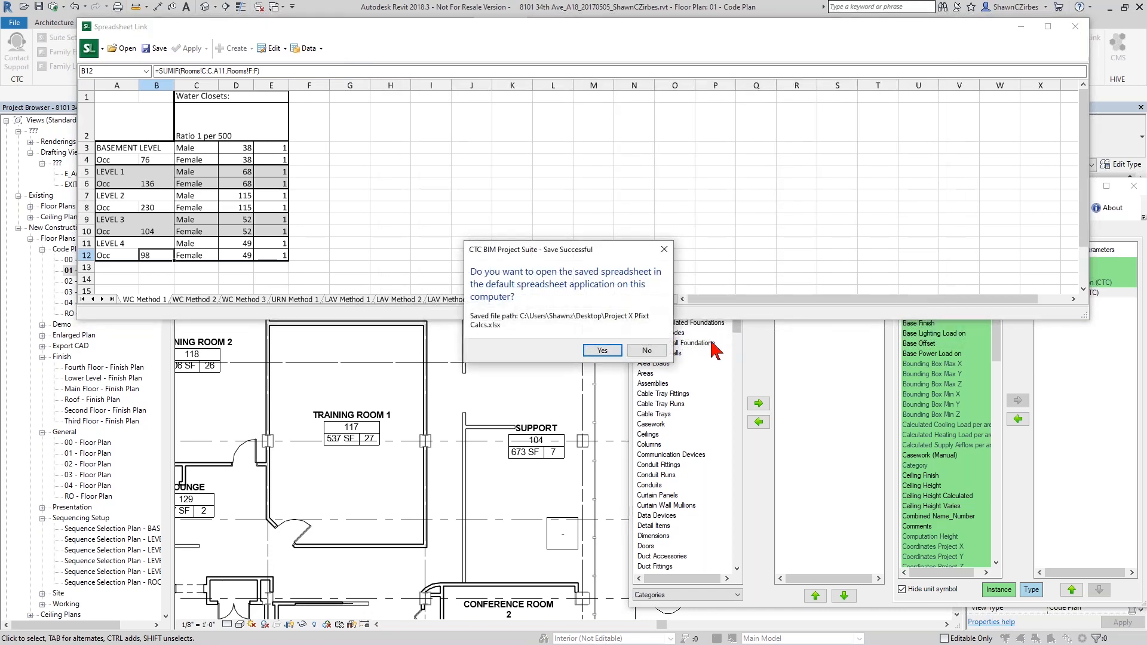
pyautogui.click(647, 351)
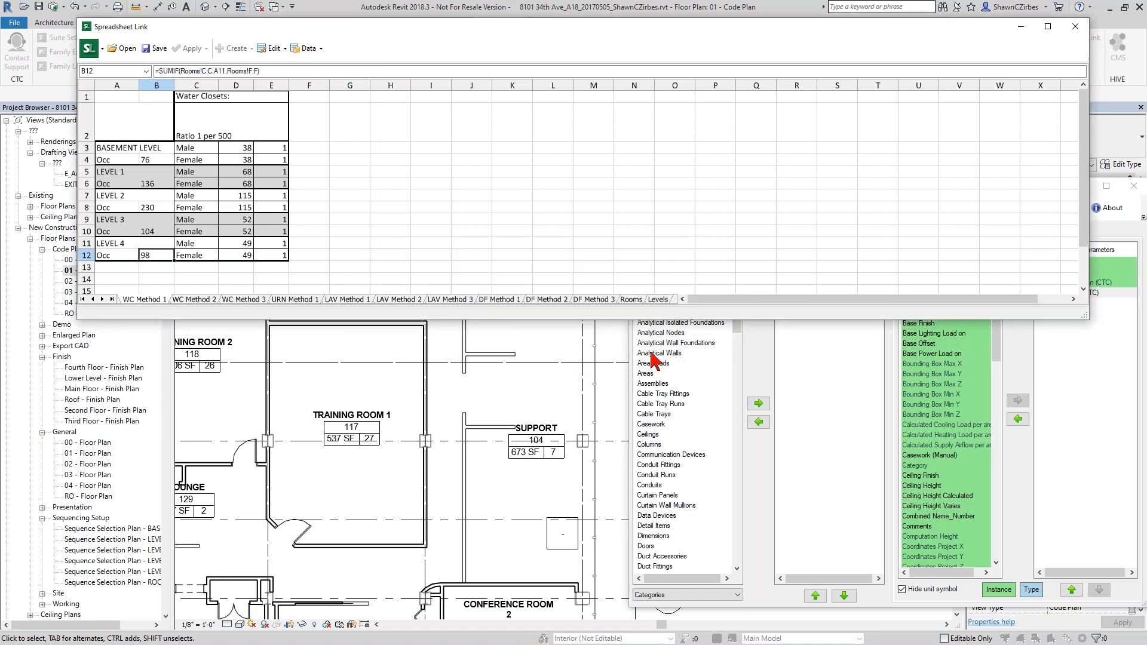
# Step: Close Spreadsheet Link without saving the settings and check the Occupancy (CTC) property of Training Room 1 in the code plan
pyautogui.click(760, 451)
pyautogui.moveTo(1046, 187); pyautogui.dragTo(1022, 178)
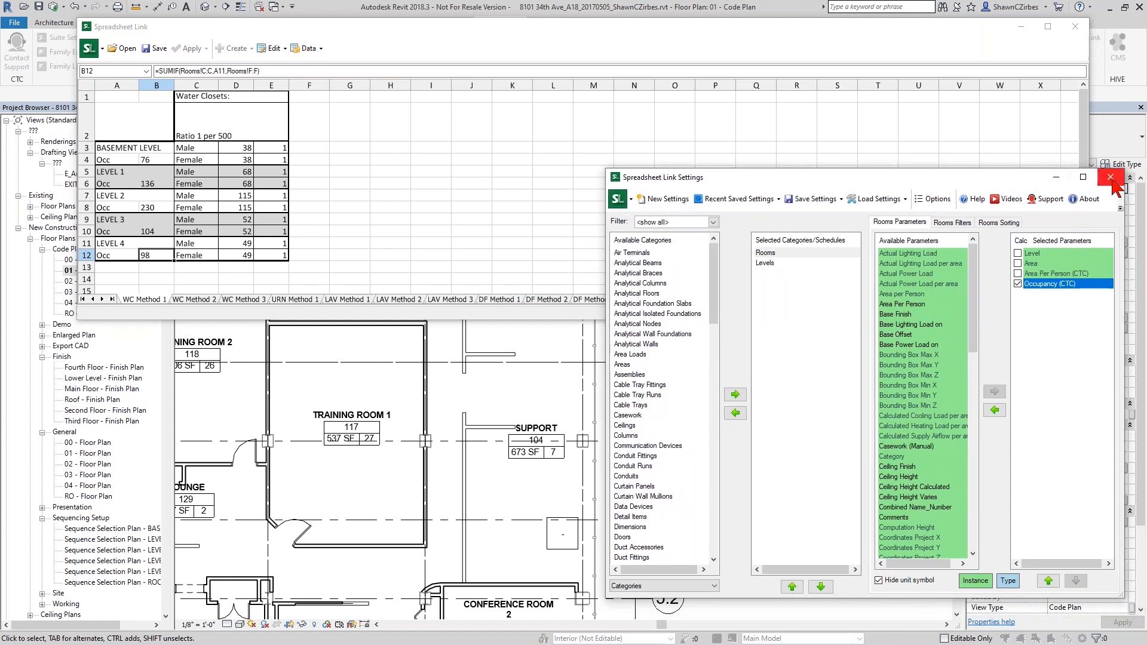
pyautogui.click(1111, 179)
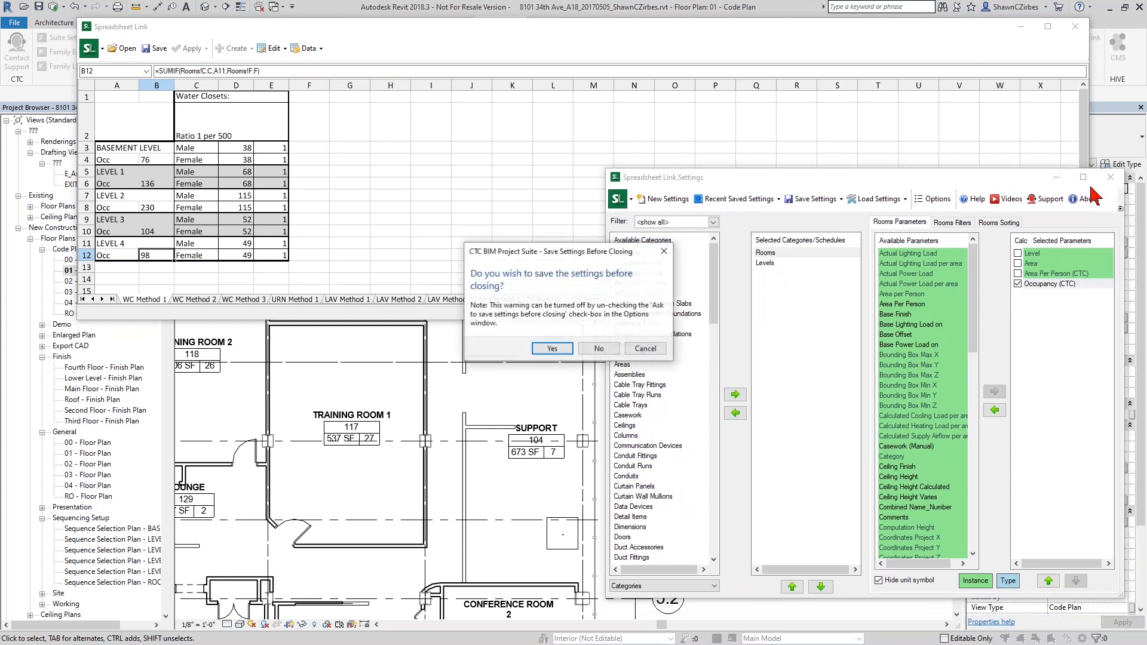
pyautogui.click(597, 350)
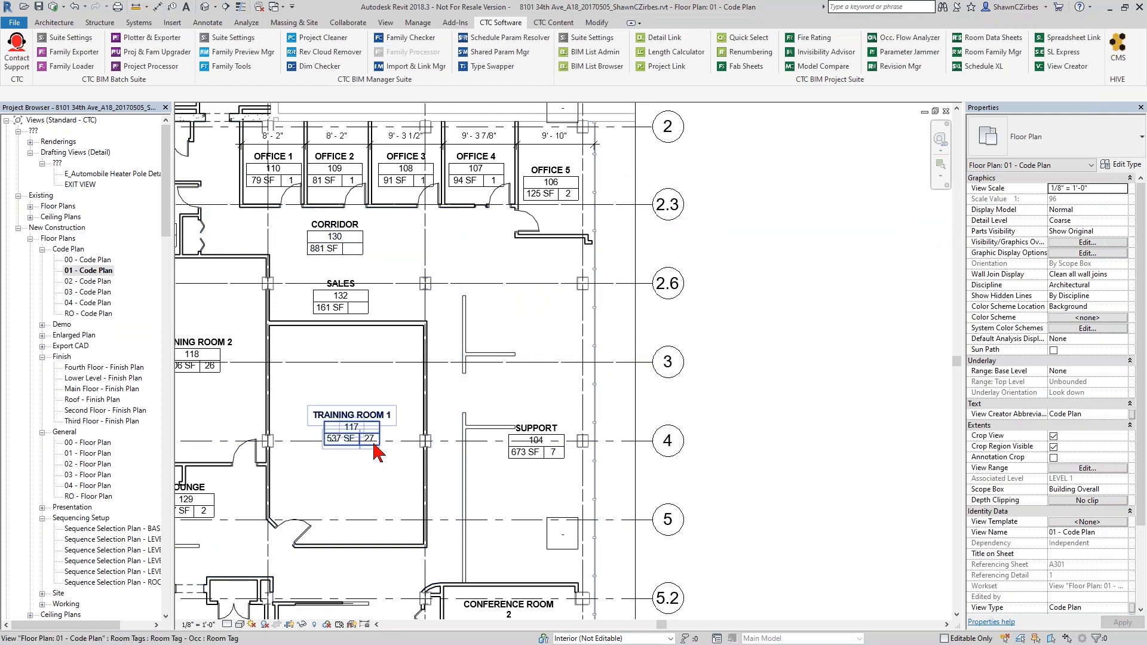
pyautogui.click(397, 460)
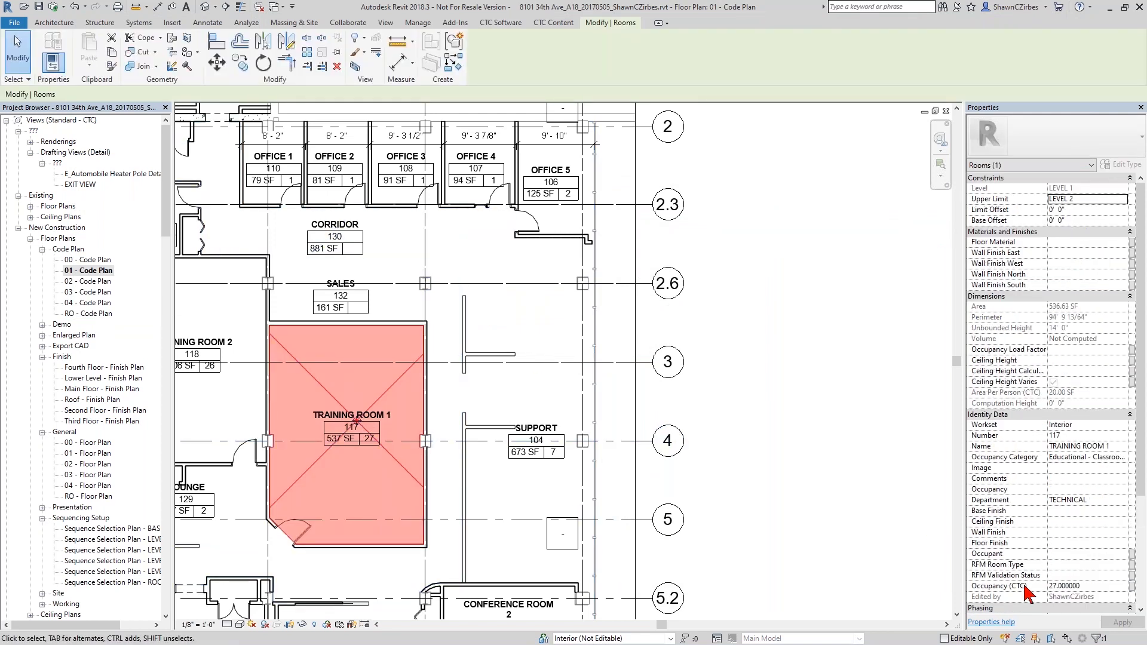
pyautogui.click(1084, 587)
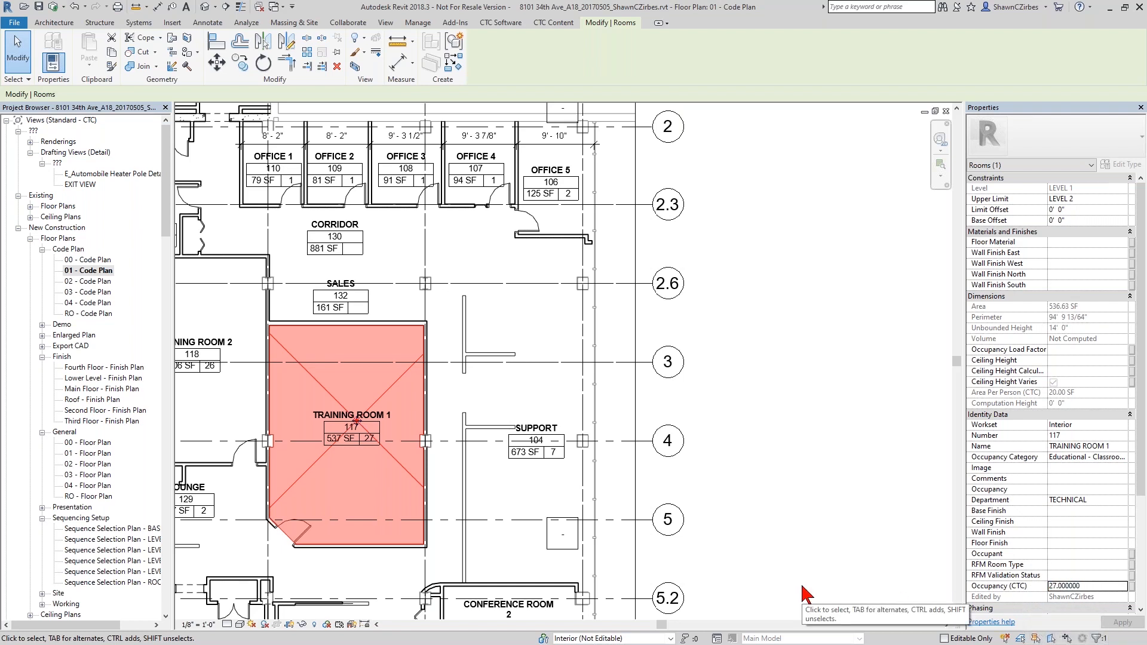
pyautogui.click(742, 487)
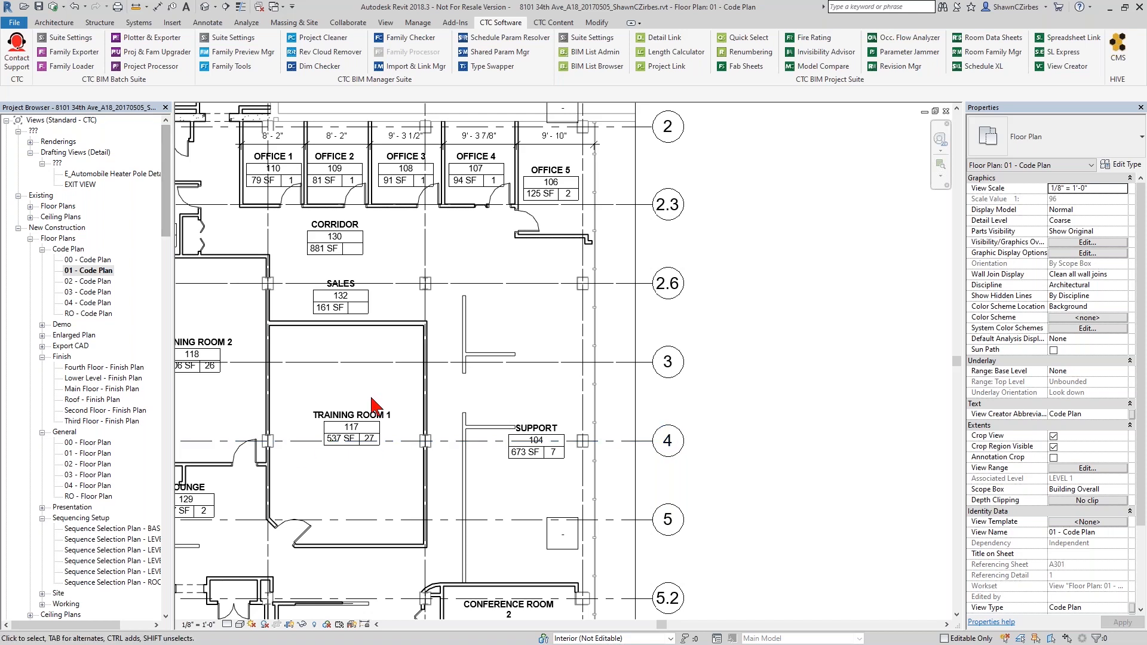
# Step: Bring up the project's schedule list, start adding a spreadsheet in Schedule XL, and load Project X Pfixt Calcs.xlsx from the Desktop
pyautogui.scroll(-2, 397, 333)
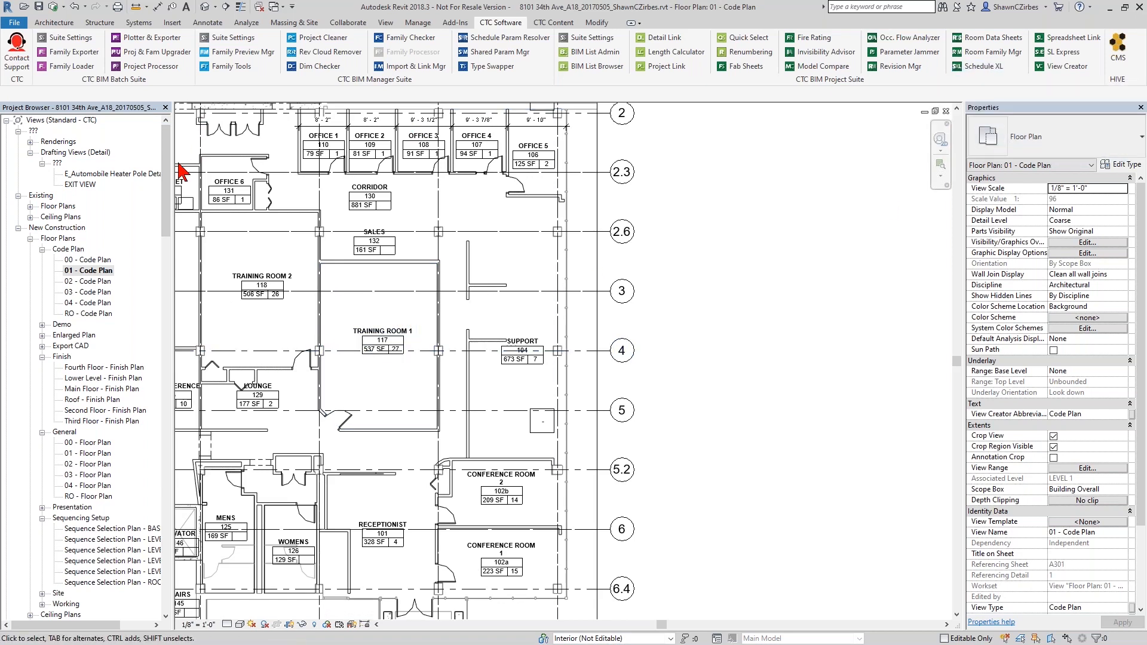
pyautogui.moveTo(165, 179); pyautogui.dragTo(166, 299)
pyautogui.click(48, 150)
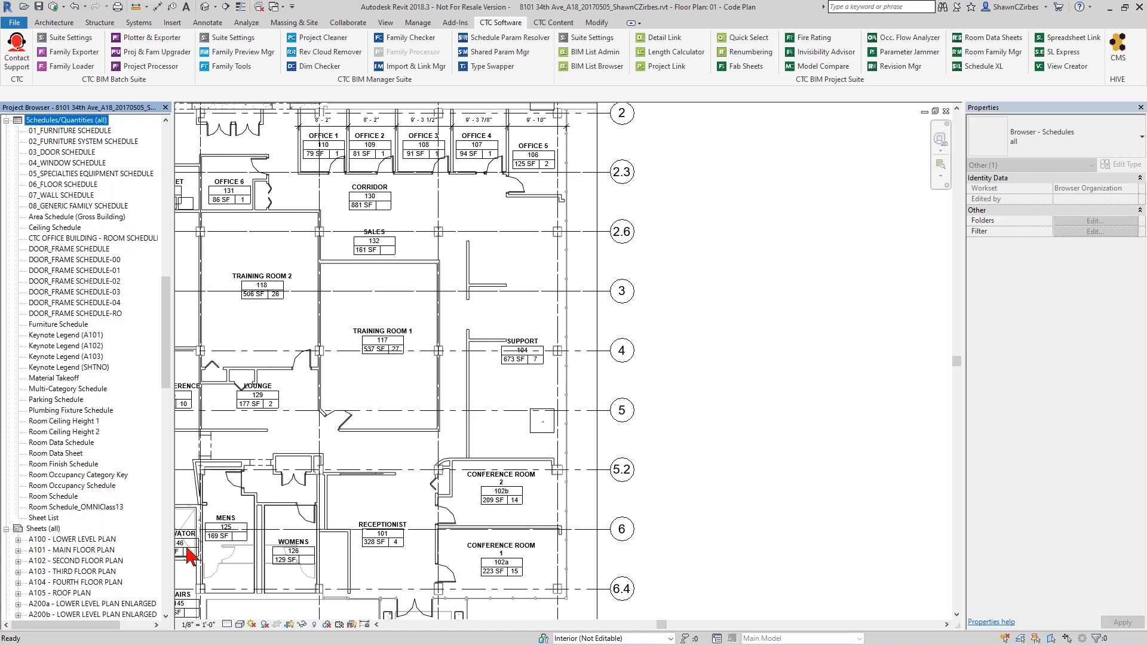
pyautogui.click(985, 67)
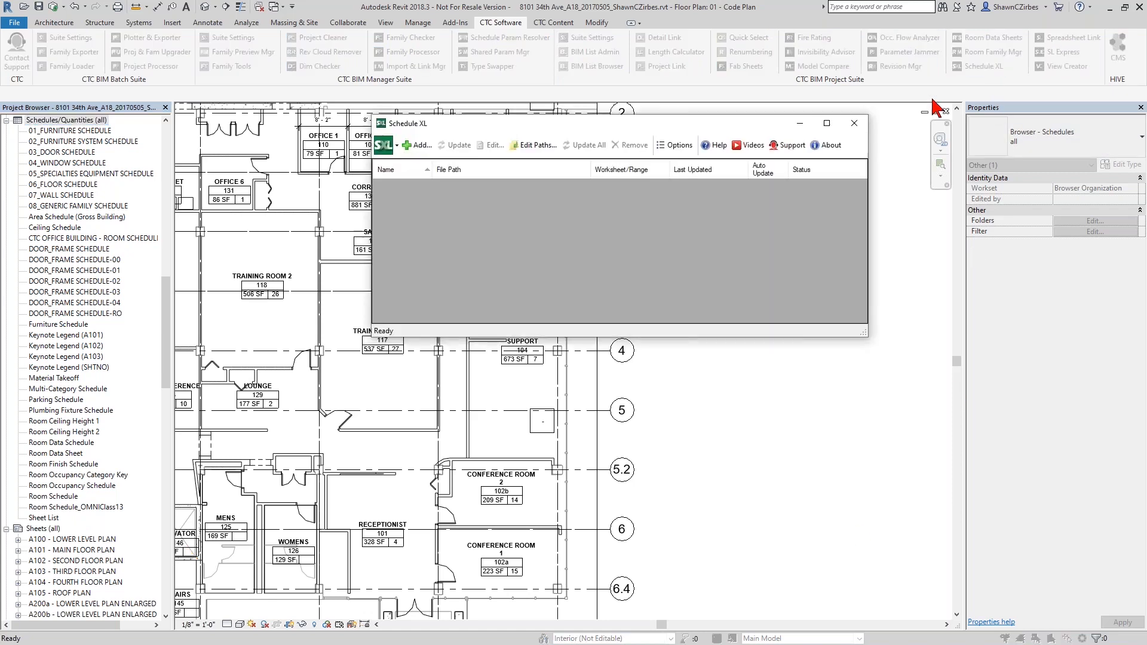
pyautogui.click(418, 146)
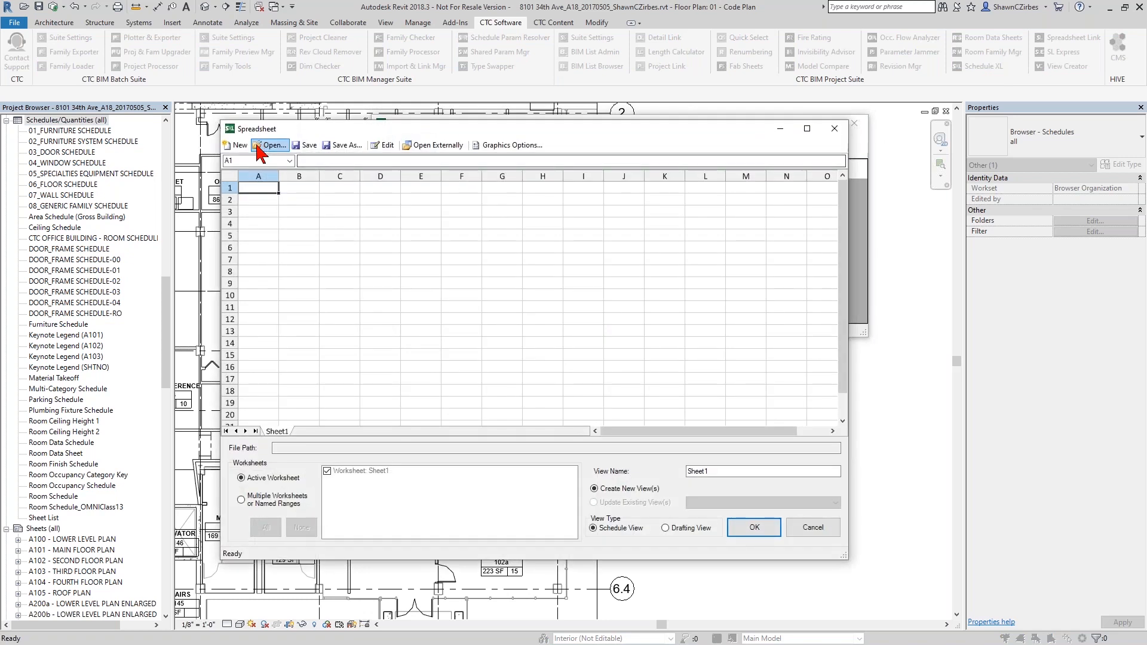
pyautogui.click(267, 147)
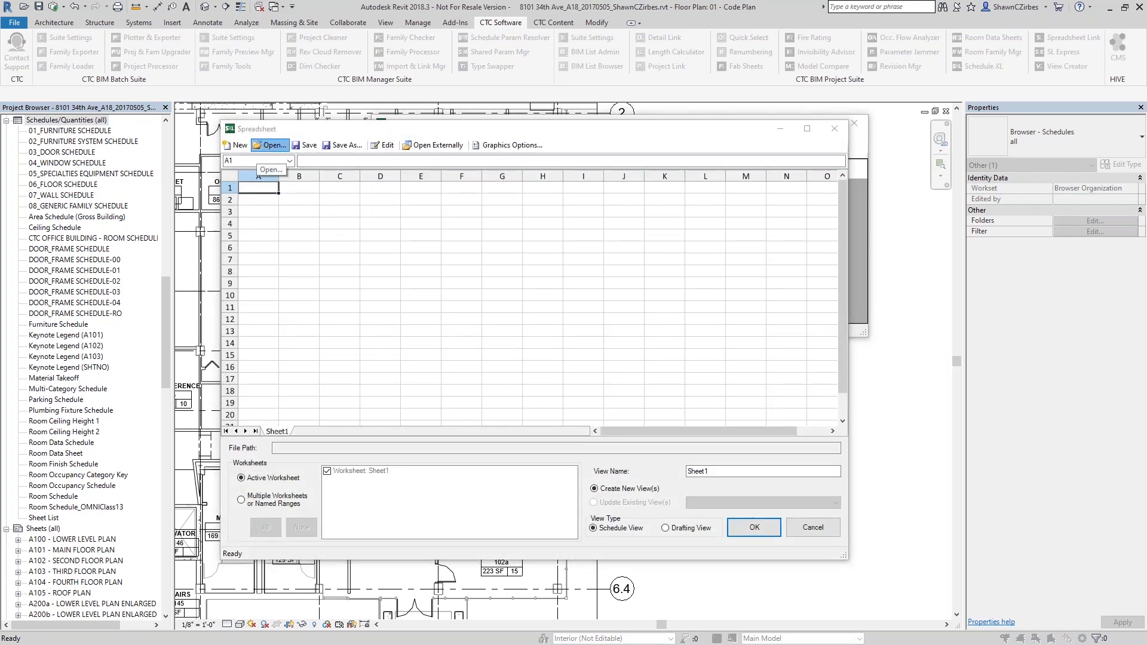
pyautogui.scroll(-3, 511, 368)
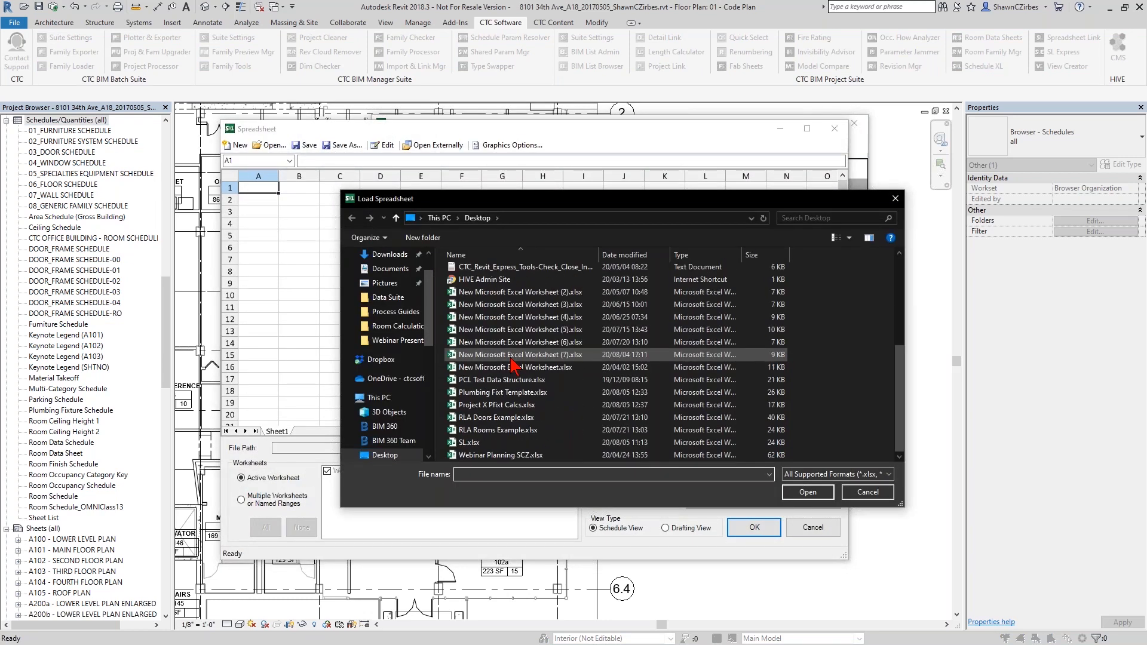
pyautogui.click(493, 406)
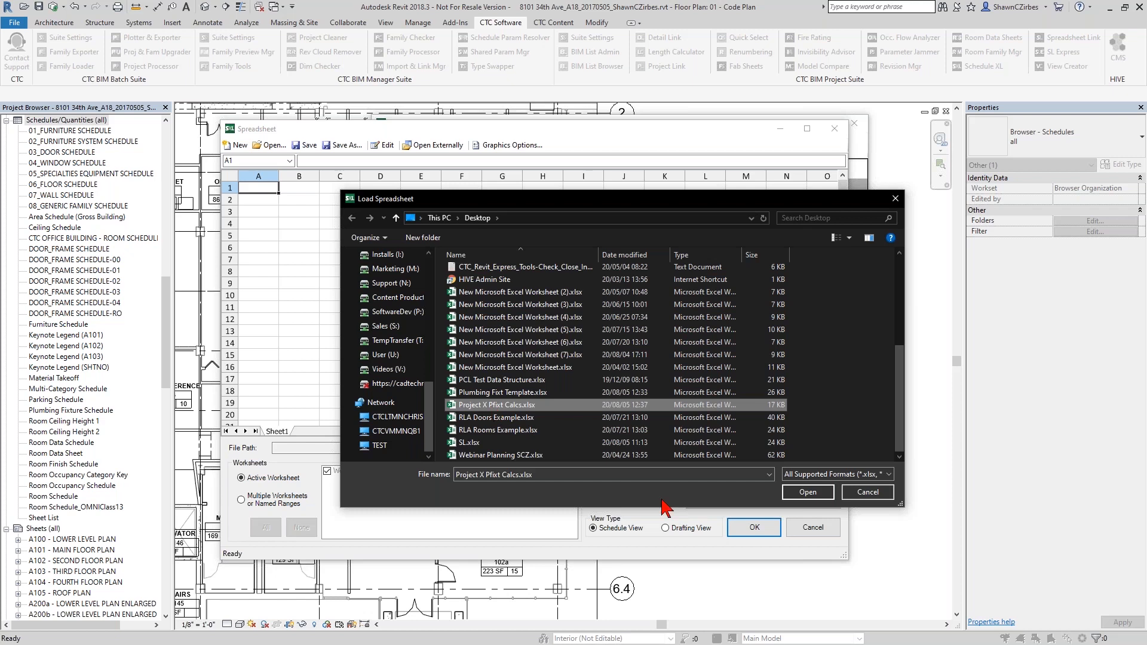
pyautogui.click(808, 492)
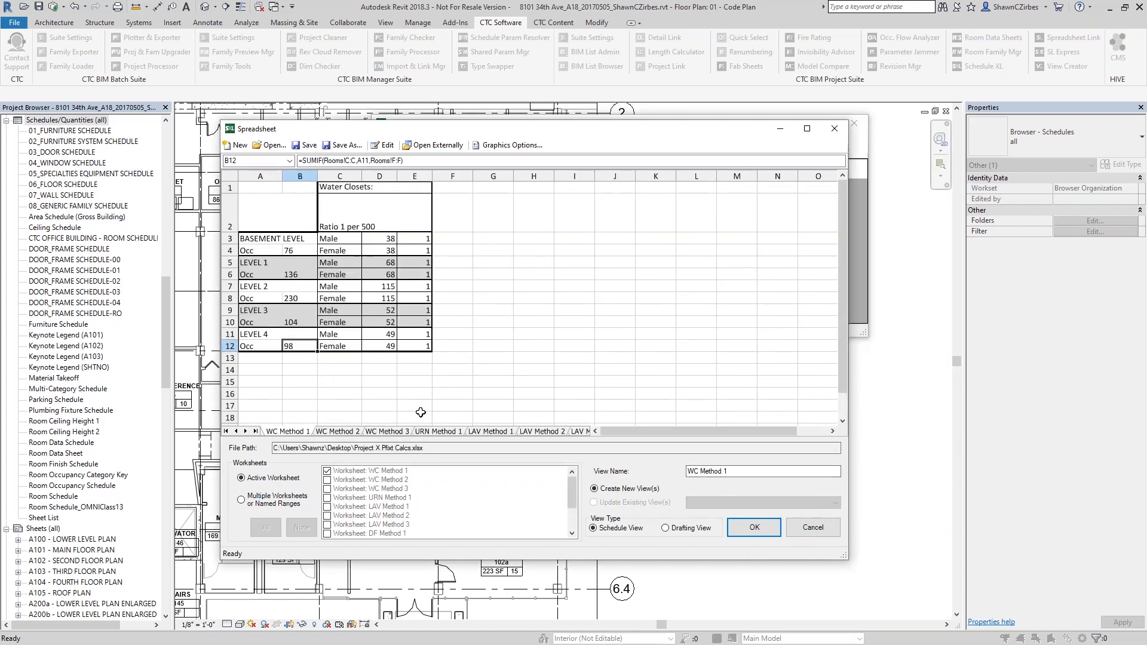
# Step: Look through the WC Method 2, WC Method 3, URN Method 1 and LAV Method 1 worksheets of the loaded spreadsheet
pyautogui.click(337, 432)
pyautogui.click(386, 431)
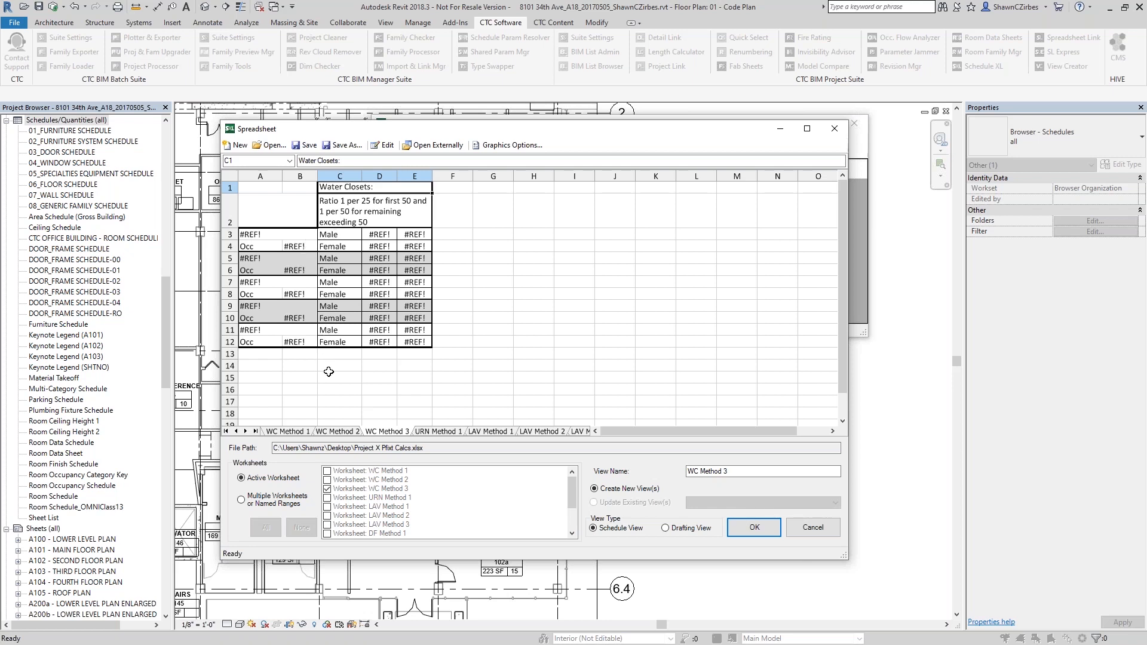
pyautogui.click(338, 431)
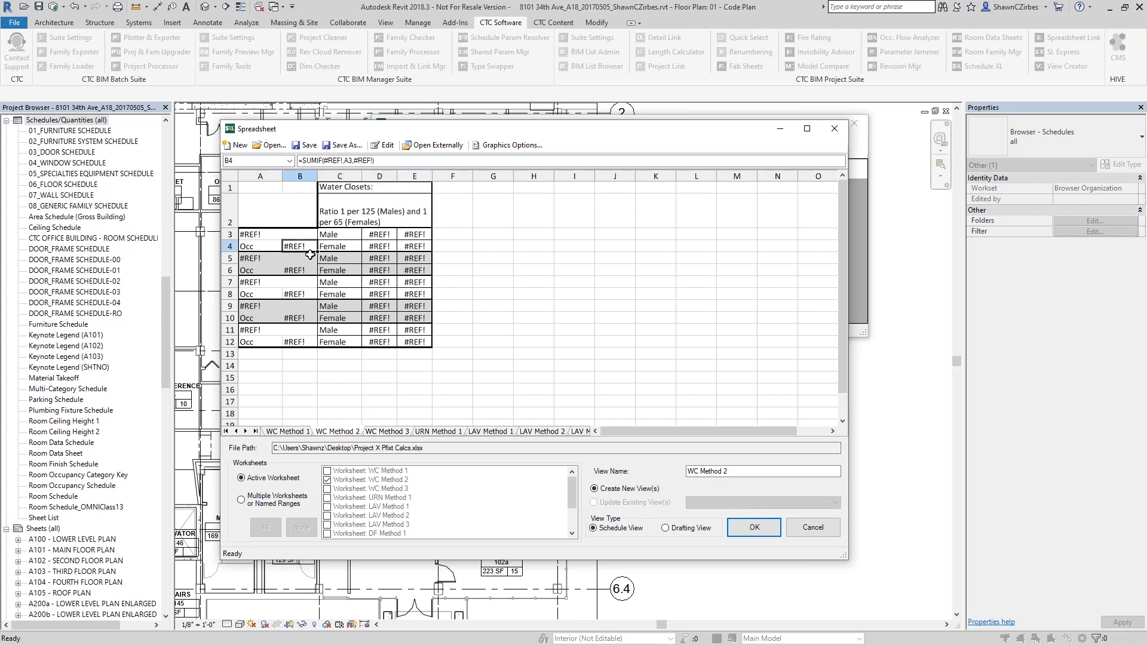
pyautogui.click(435, 431)
pyautogui.click(478, 431)
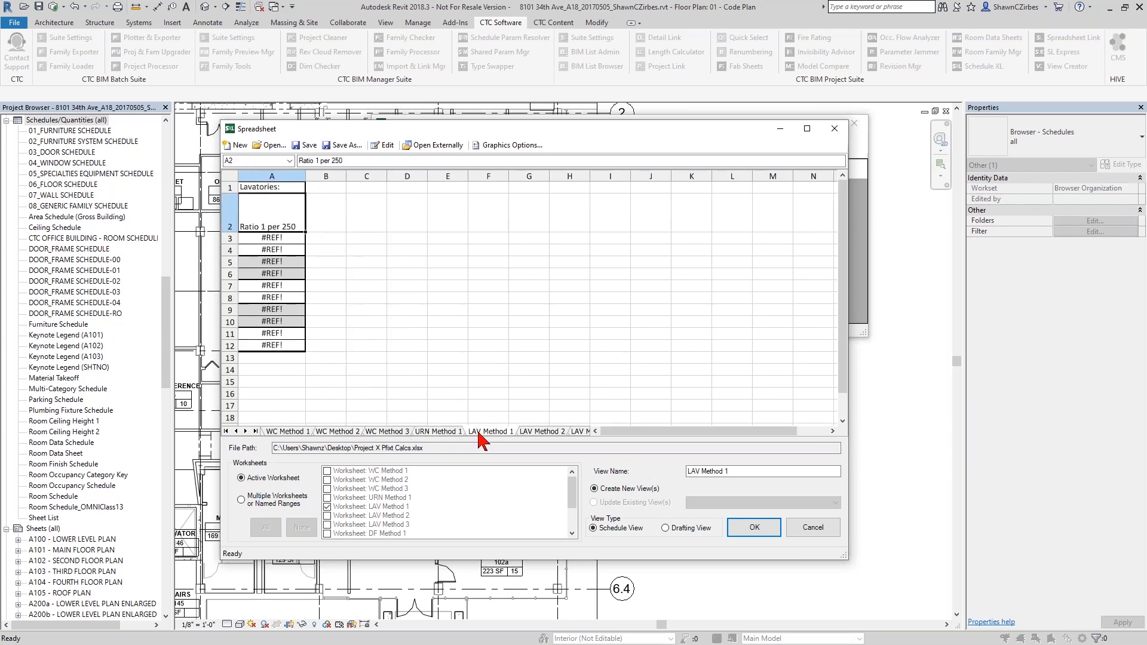
# Step: Return to the WC Method 1 worksheet and examine its table's merged header cells, level rows, occupancy cells and alternating row shading
pyautogui.click(298, 433)
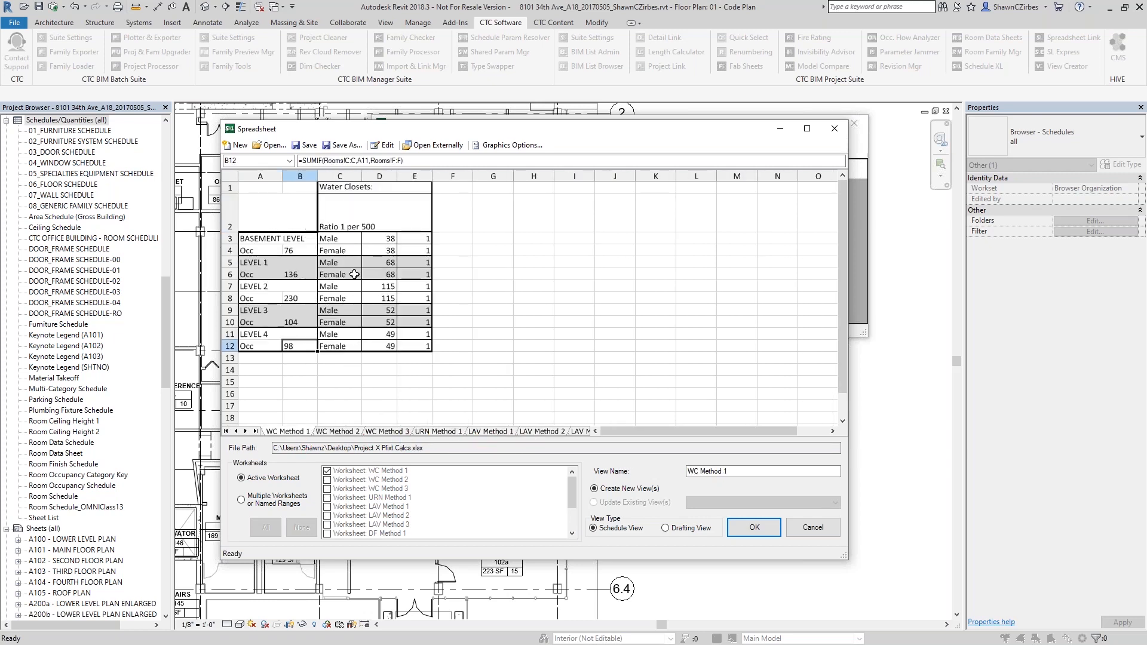
pyautogui.moveTo(263, 189); pyautogui.dragTo(407, 350)
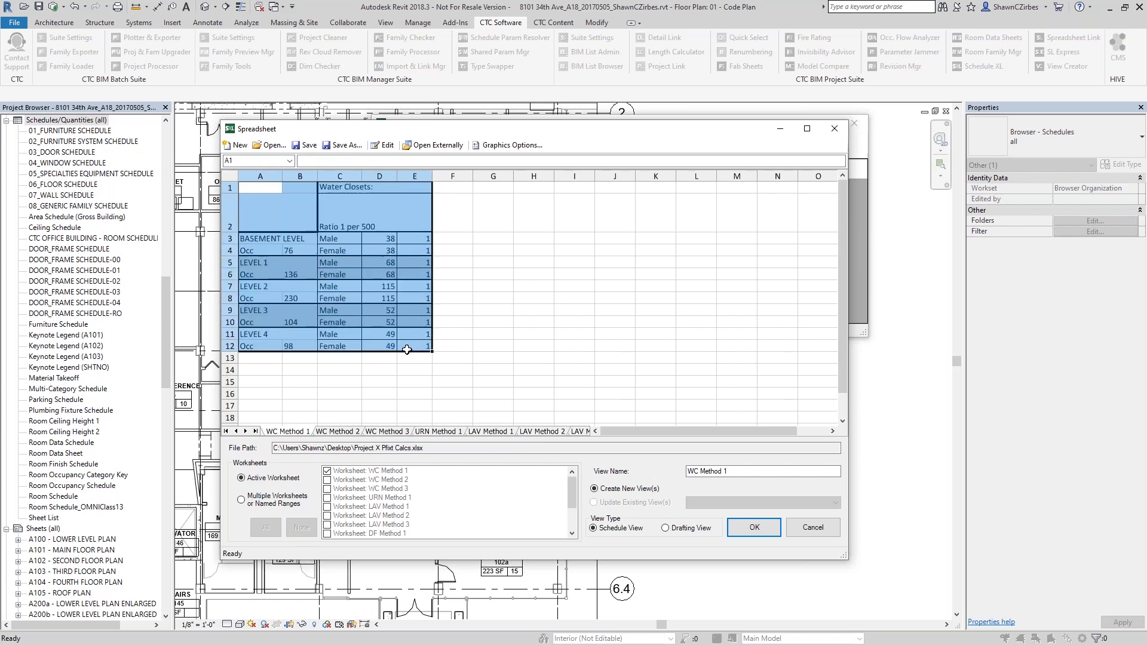
pyautogui.click(426, 376)
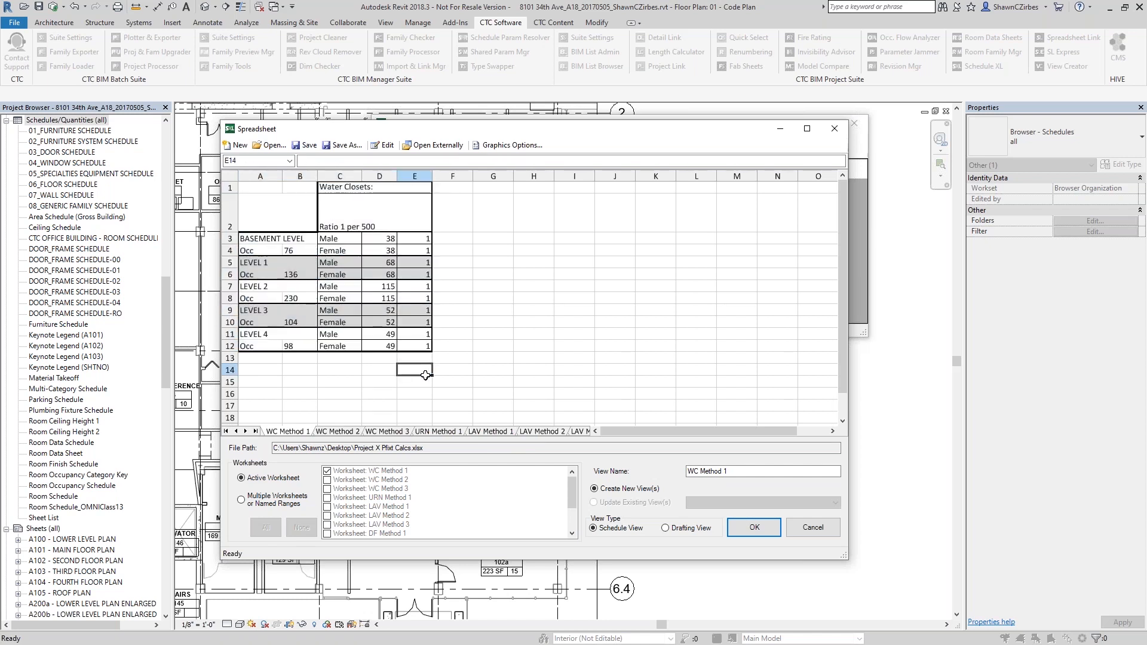
pyautogui.click(278, 241)
pyautogui.click(256, 252)
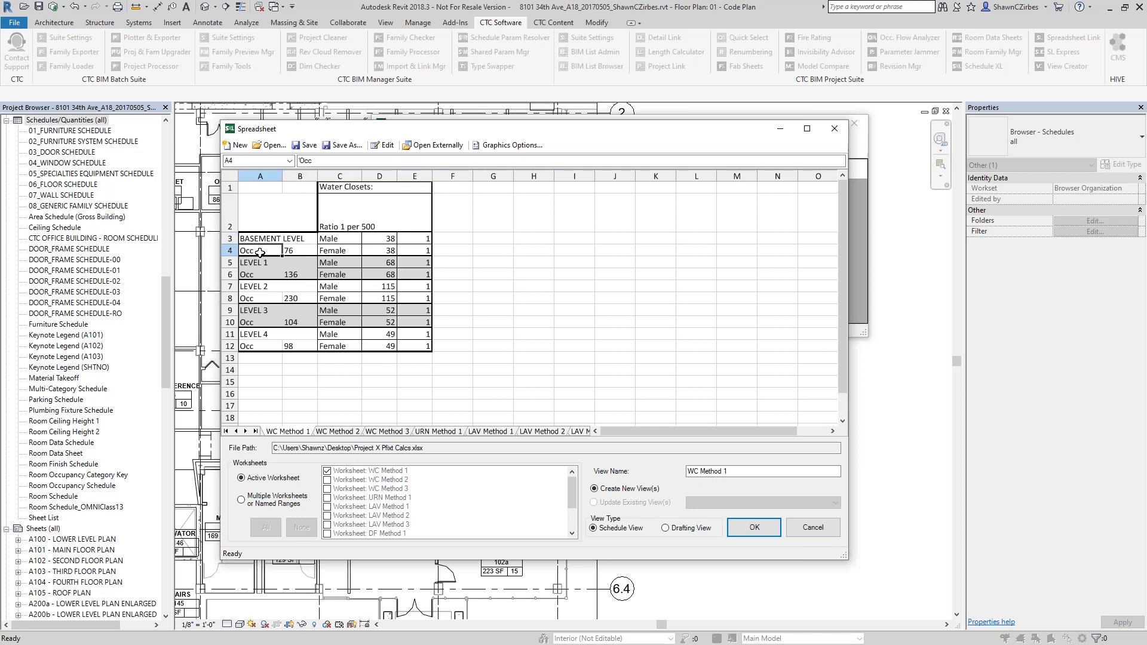
pyautogui.click(304, 252)
pyautogui.moveTo(352, 190); pyautogui.dragTo(359, 221)
pyautogui.moveTo(268, 188); pyautogui.dragTo(300, 214)
pyautogui.moveTo(338, 263); pyautogui.dragTo(418, 273)
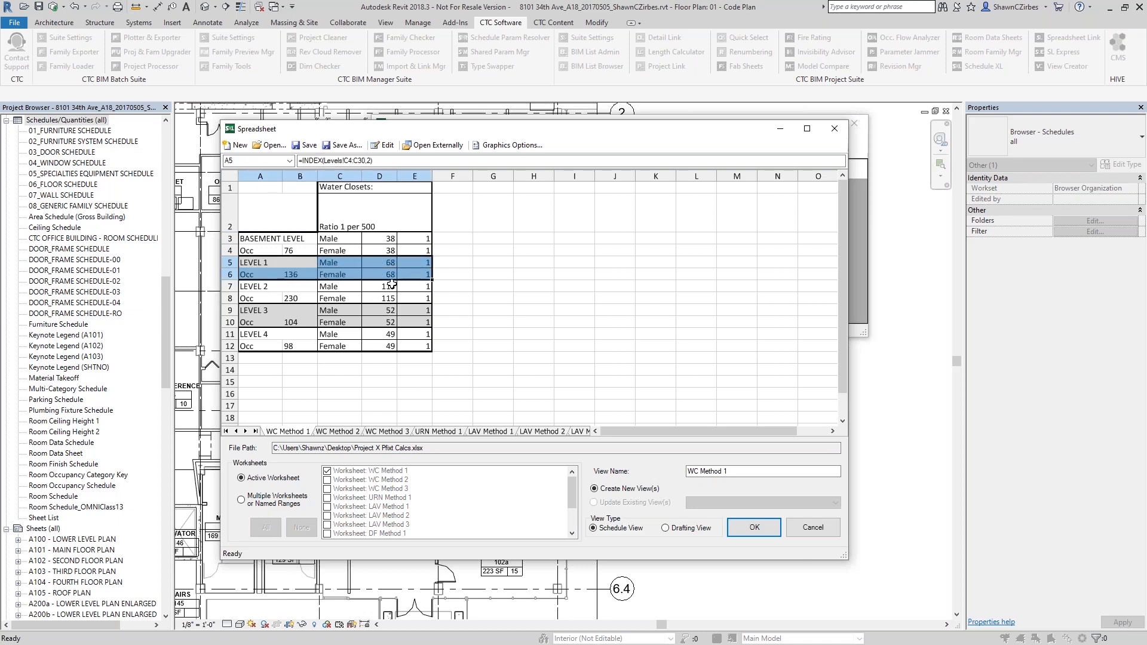
pyautogui.moveTo(280, 294); pyautogui.dragTo(418, 296)
pyautogui.moveTo(305, 313); pyautogui.dragTo(421, 326)
pyautogui.click(411, 370)
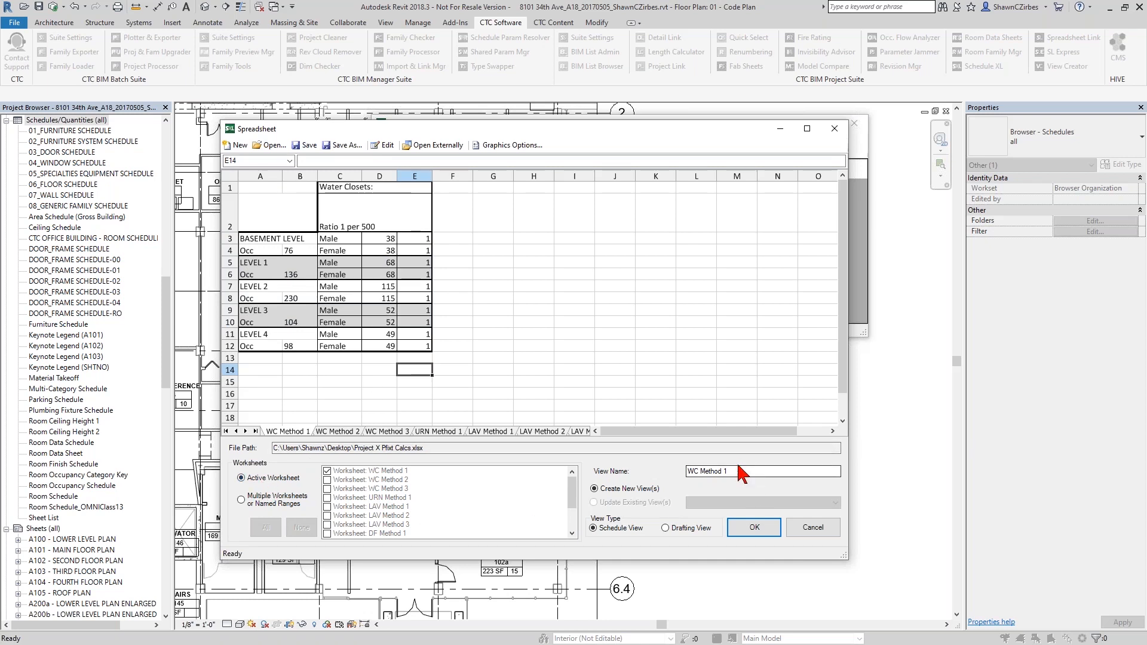
# Step: Check the WC Method 1 view name and review the prefix, table height and linework in the graphics options, keeping the current settings
pyautogui.moveTo(734, 471); pyautogui.dragTo(678, 474)
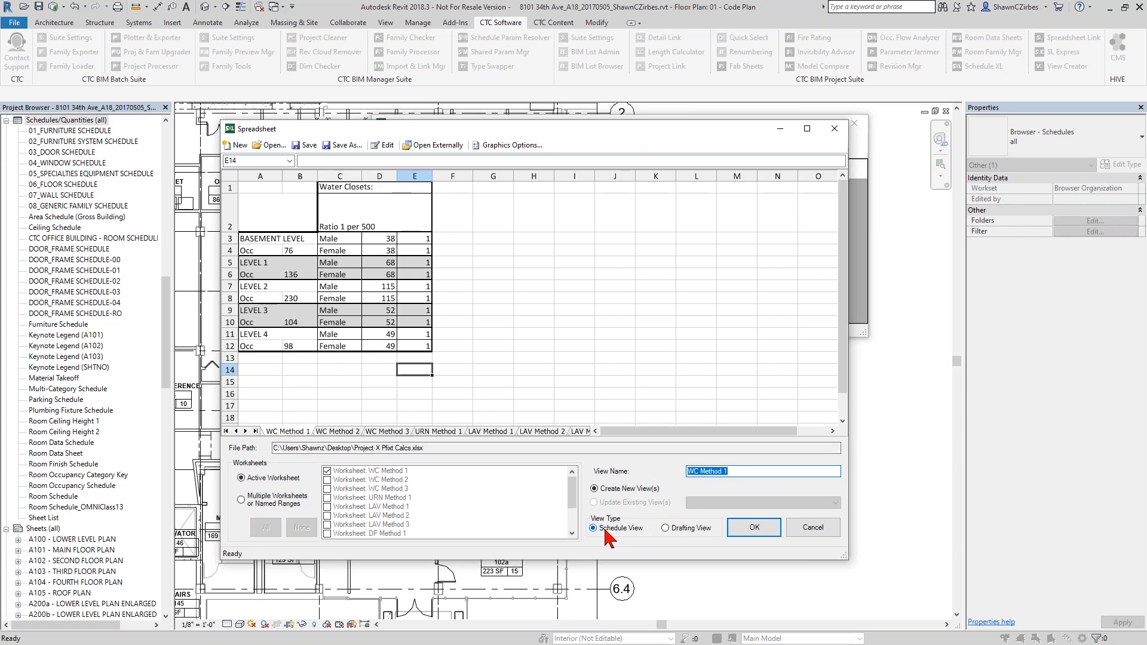
pyautogui.click(515, 148)
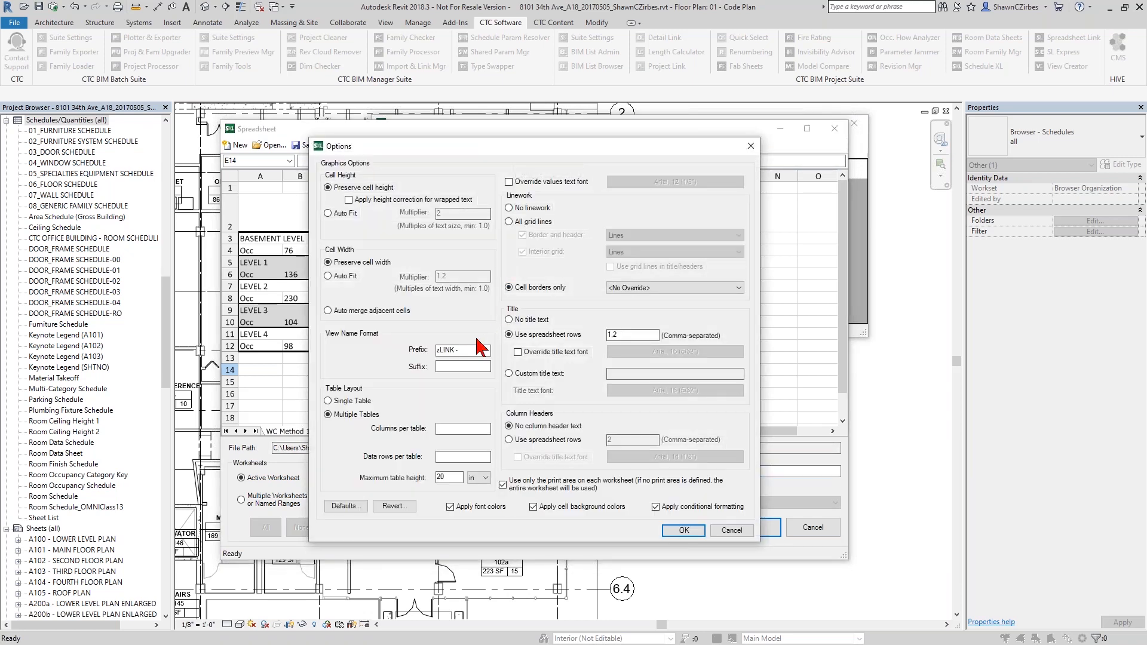
pyautogui.moveTo(466, 350); pyautogui.dragTo(435, 351)
pyautogui.click(440, 351)
pyautogui.moveTo(397, 147); pyautogui.dragTo(642, 153)
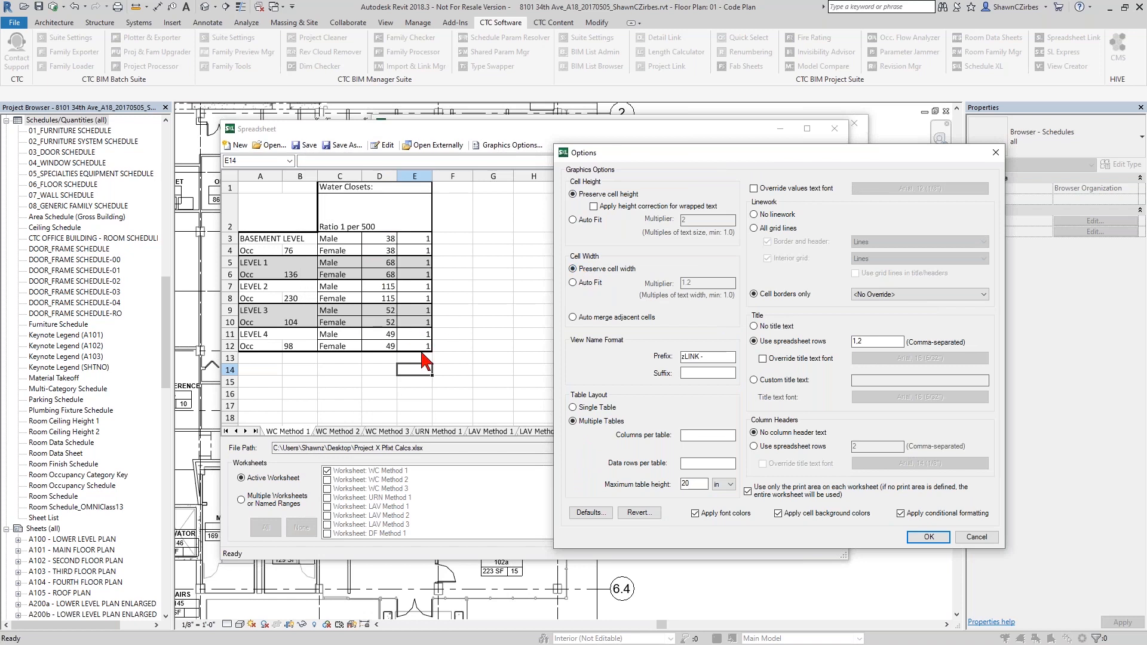
pyautogui.doubleClick(687, 485)
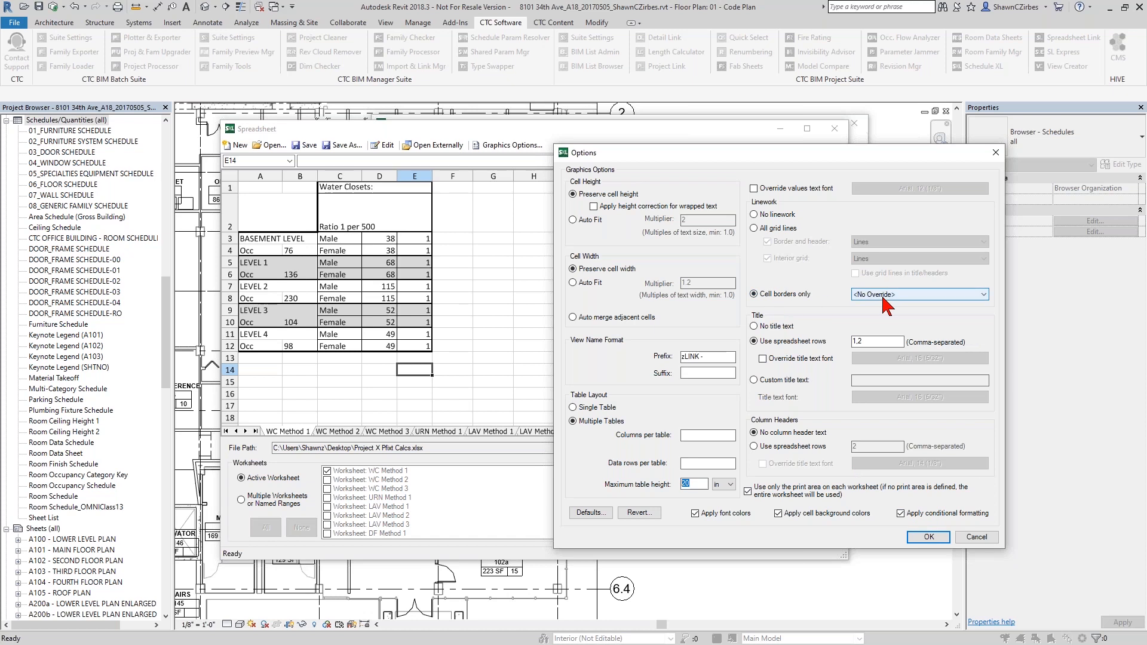
pyautogui.click(929, 537)
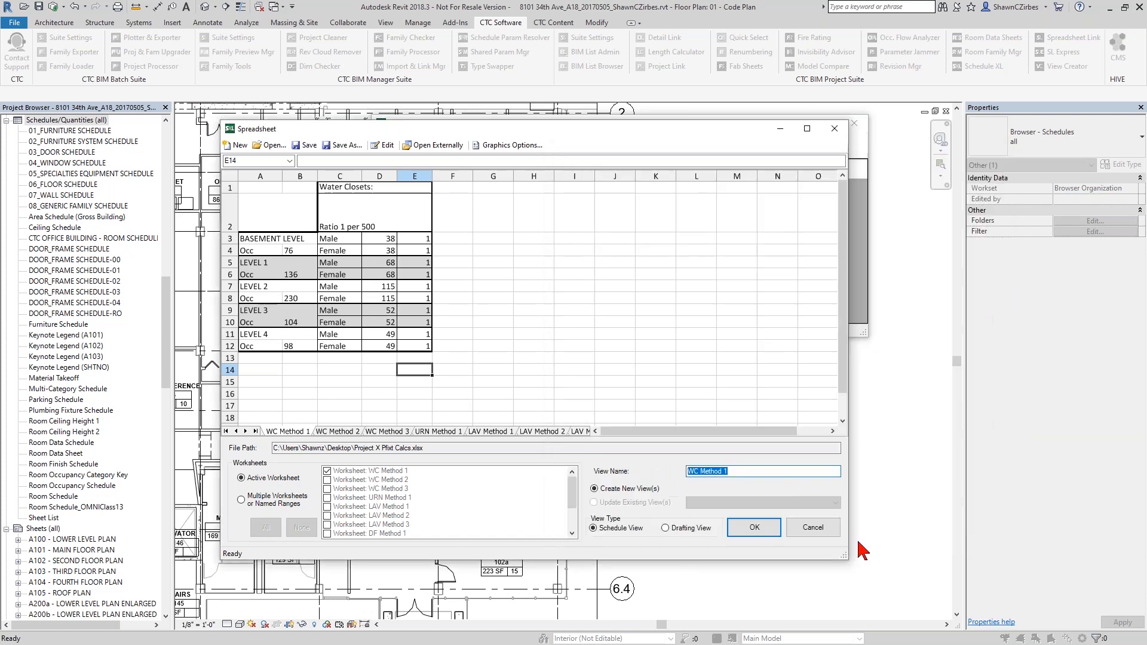
# Step: Import the active WC Method 1 worksheet as a new schedule view and close Schedule XL
pyautogui.click(754, 530)
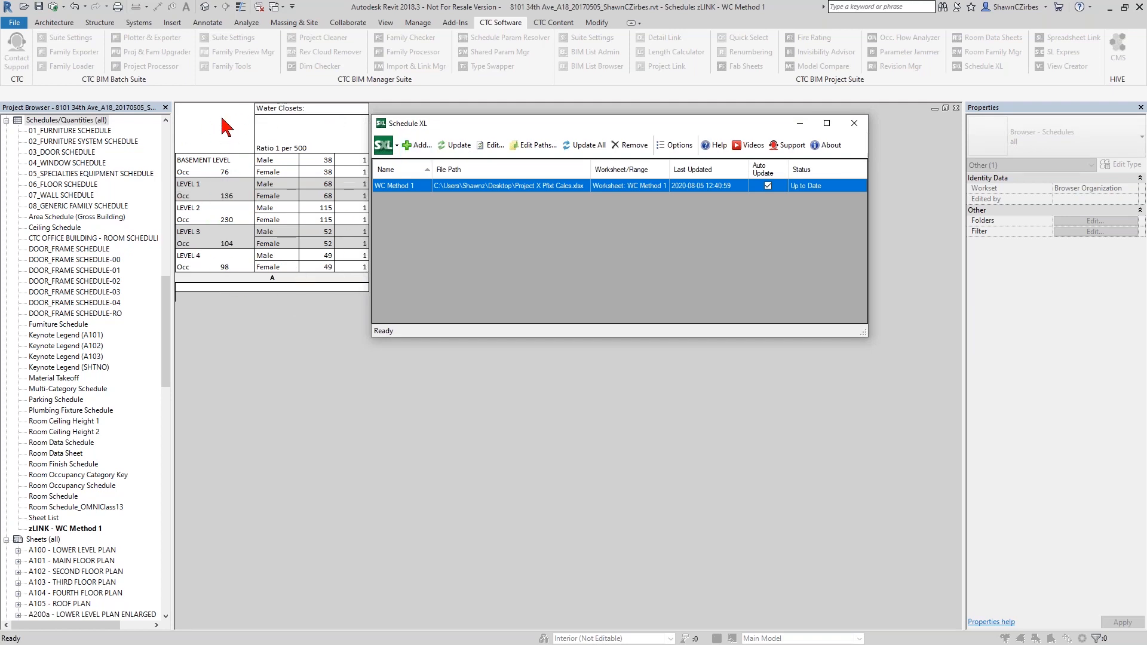
pyautogui.moveTo(528, 126); pyautogui.dragTo(580, 140)
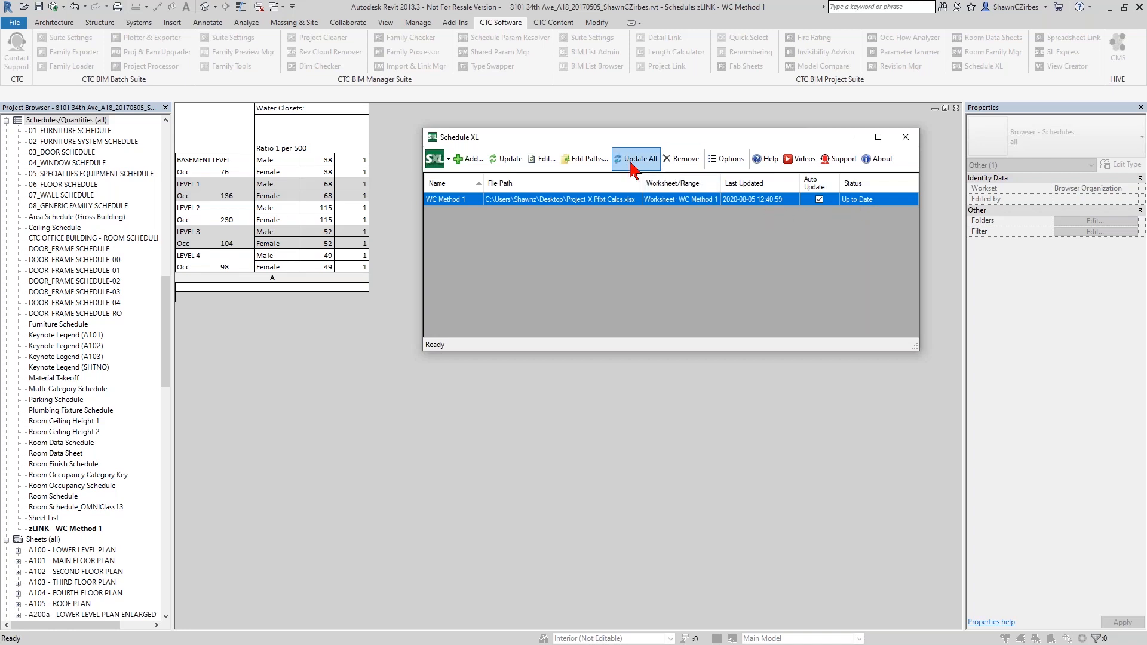
pyautogui.click(905, 137)
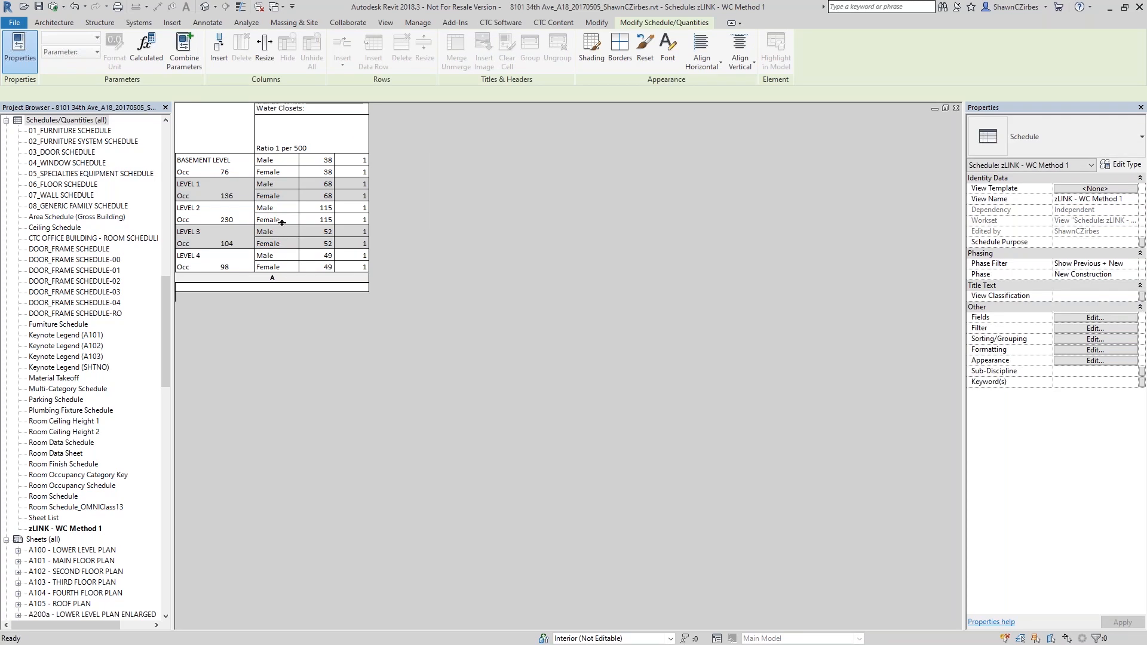
# Step: Open sheet G000 - TITLE SHEET and place the zLINK - WC Method 1 schedule beside the Sheet List
pyautogui.scroll(-5, 90, 466)
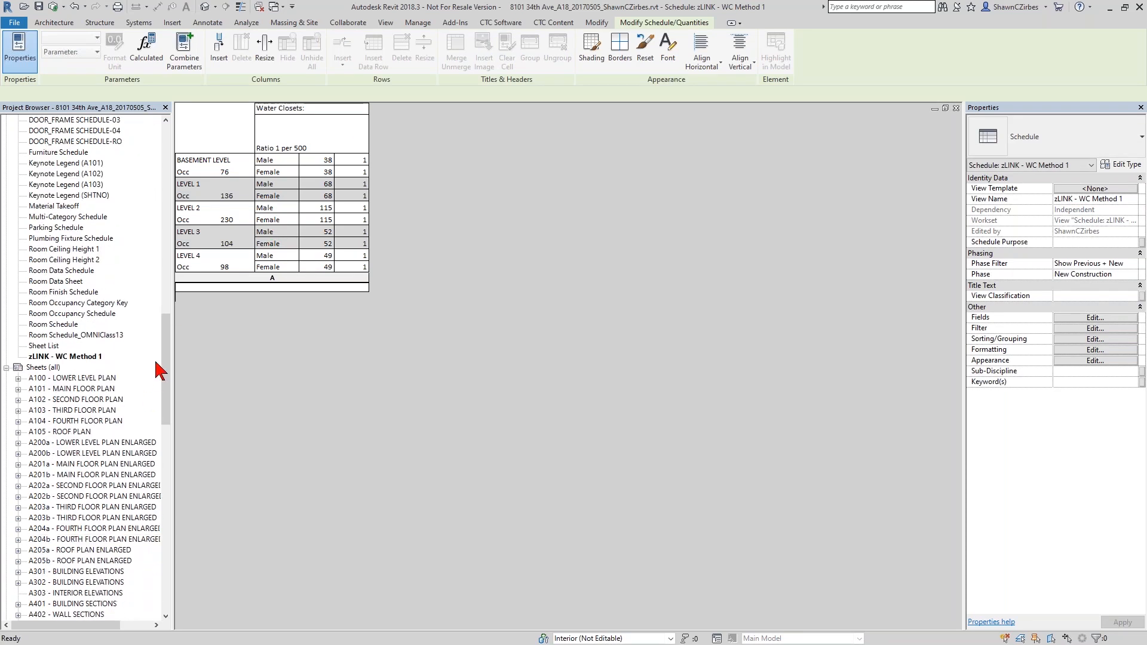
pyautogui.moveTo(167, 376); pyautogui.dragTo(167, 488)
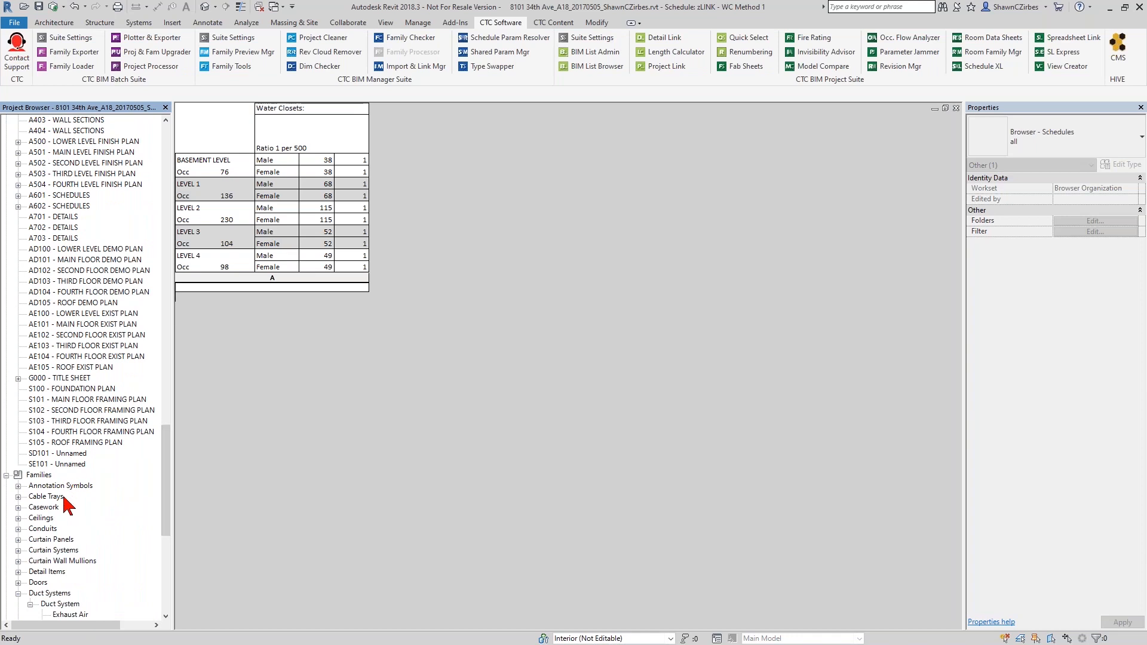
pyautogui.doubleClick(80, 380)
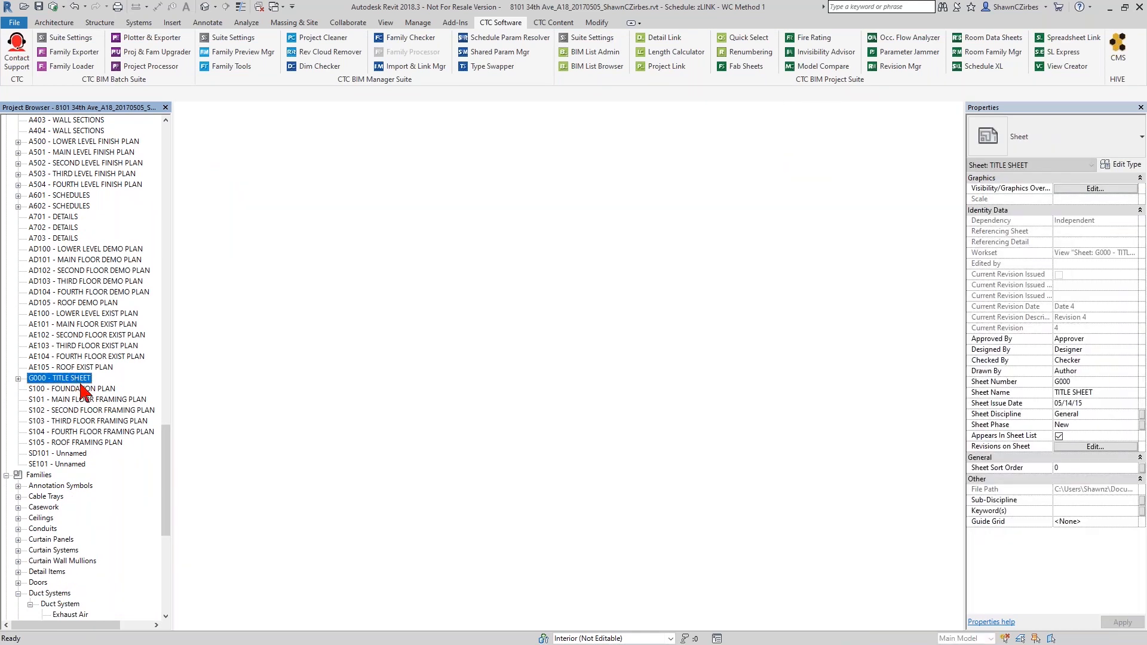
pyautogui.moveTo(168, 485); pyautogui.dragTo(165, 392)
pyautogui.scroll(3, 669, 189)
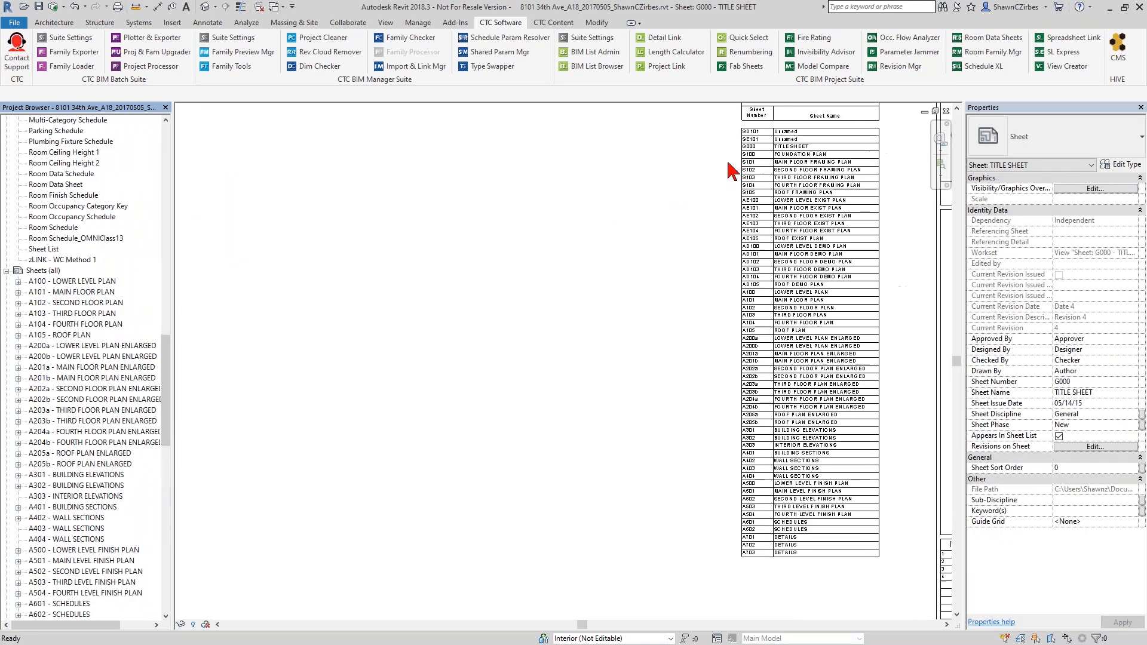
pyautogui.scroll(5, 725, 177)
pyautogui.moveTo(62, 261); pyautogui.dragTo(368, 311)
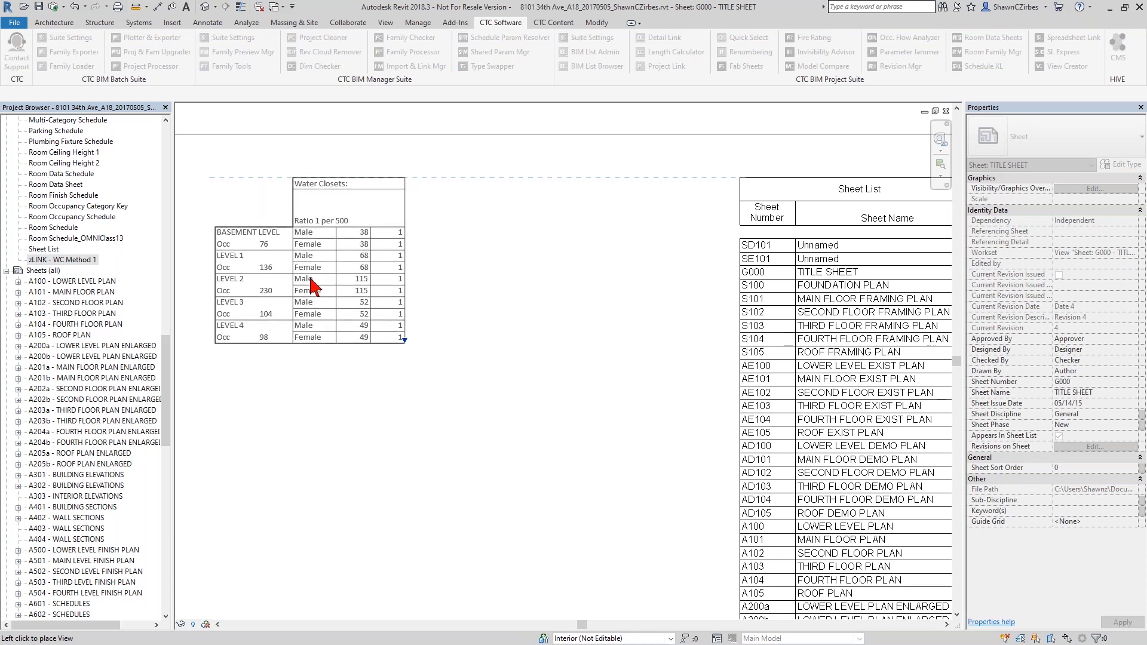
pyautogui.click(309, 284)
pyautogui.click(346, 430)
# Step: Examine the placed water closet schedule's borders, text, shaded rows and position on the title sheet
pyautogui.scroll(5, 341, 392)
pyautogui.moveTo(395, 545); pyautogui.dragTo(446, 584, button='middle')
pyautogui.scroll(1, 369, 540)
pyautogui.moveTo(754, 151); pyautogui.dragTo(713, 277, button='middle')
pyautogui.moveTo(635, 295); pyautogui.dragTo(506, 502, button='middle')
pyautogui.scroll(2, 779, 287)
pyautogui.moveTo(842, 251); pyautogui.dragTo(978, 311, button='middle')
pyautogui.scroll(-1, 979, 311)
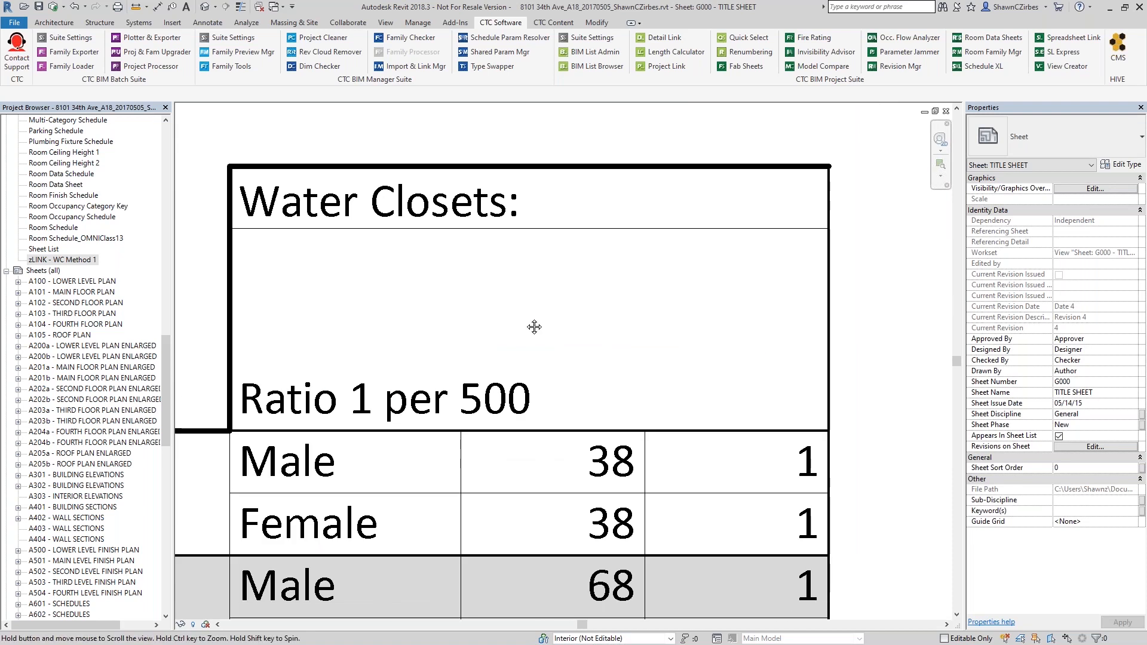
pyautogui.moveTo(513, 330); pyautogui.dragTo(658, 257, button='middle')
pyautogui.moveTo(557, 274); pyautogui.dragTo(603, 235, button='middle')
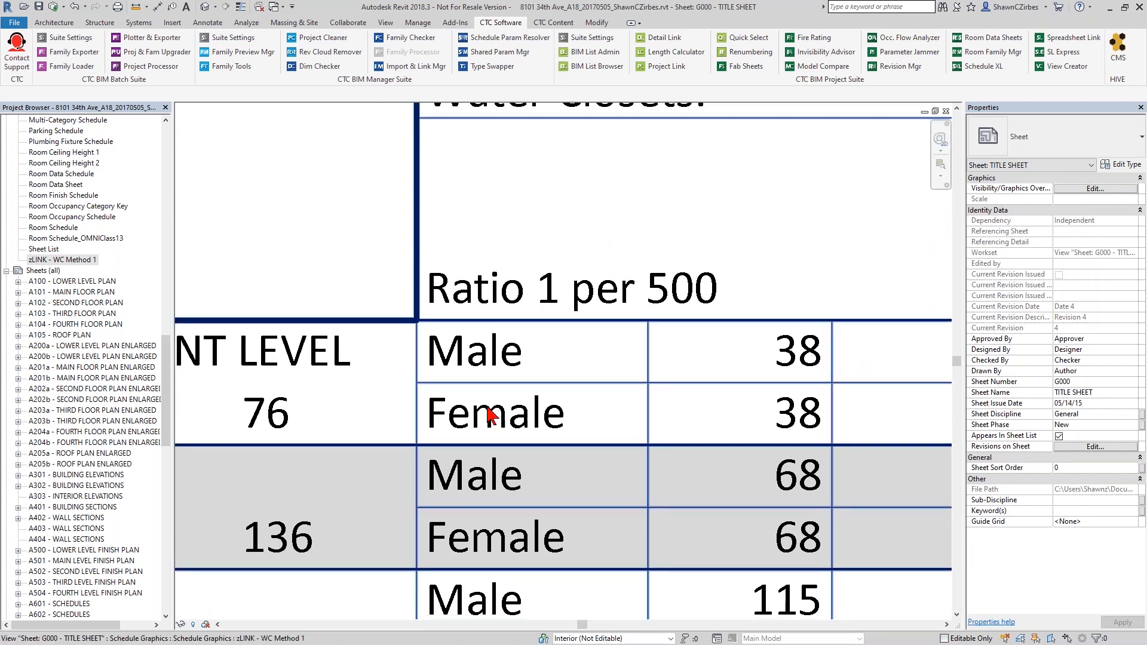
pyautogui.scroll(-3, 441, 392)
pyautogui.scroll(3, 359, 379)
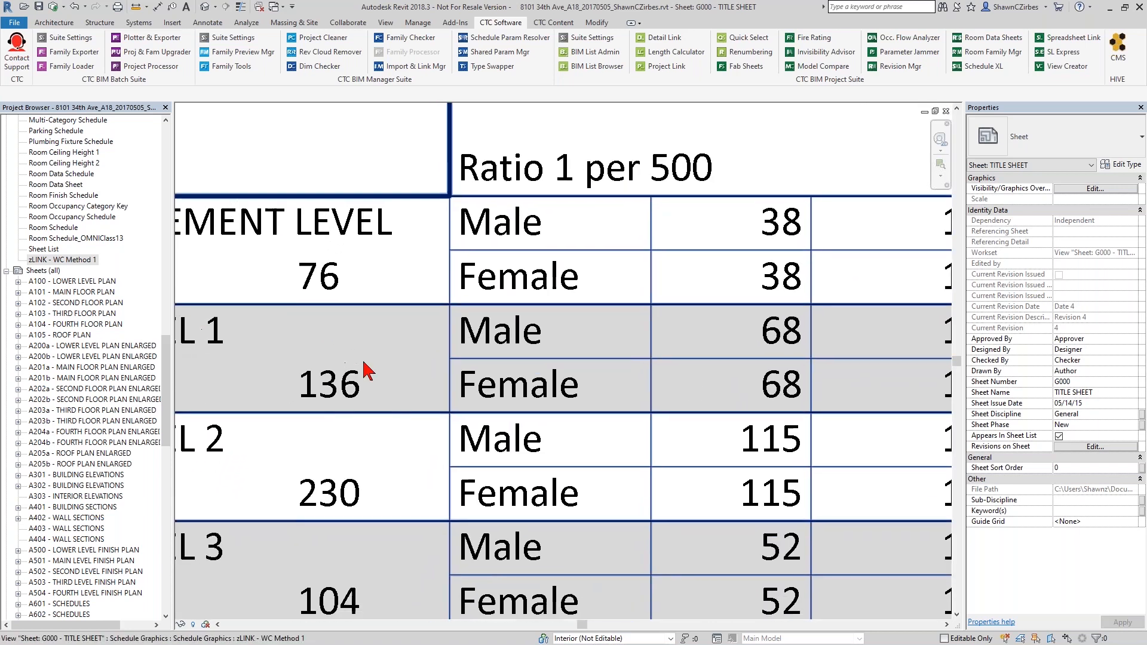
pyautogui.scroll(-5, 375, 357)
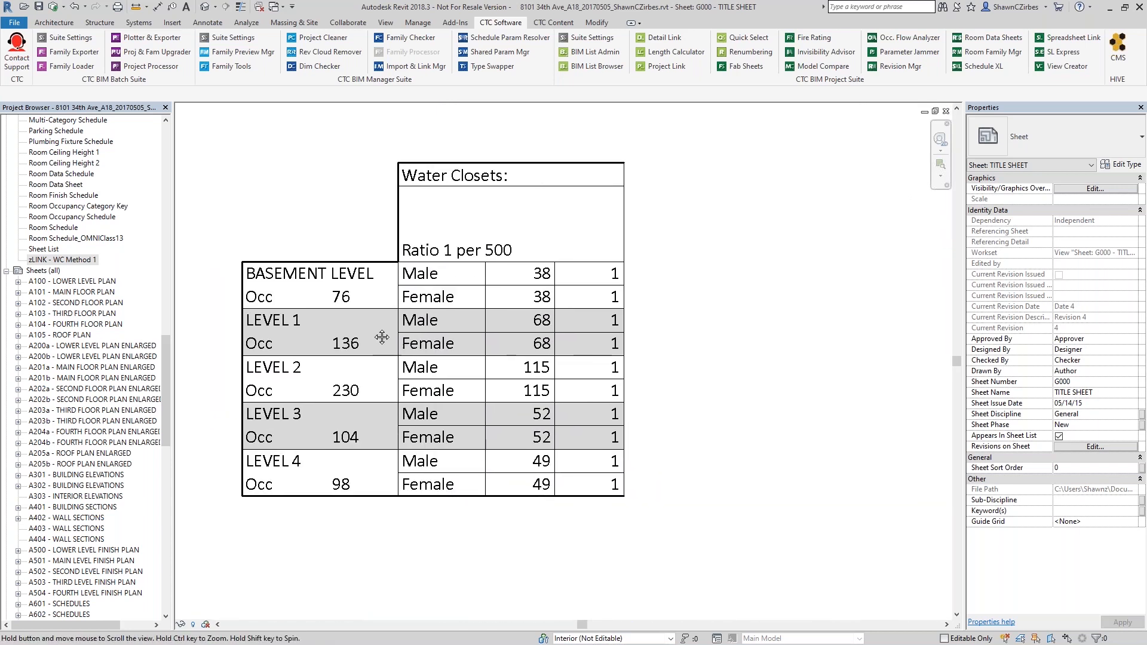
pyautogui.scroll(-2, 337, 191)
pyautogui.scroll(4, 323, 204)
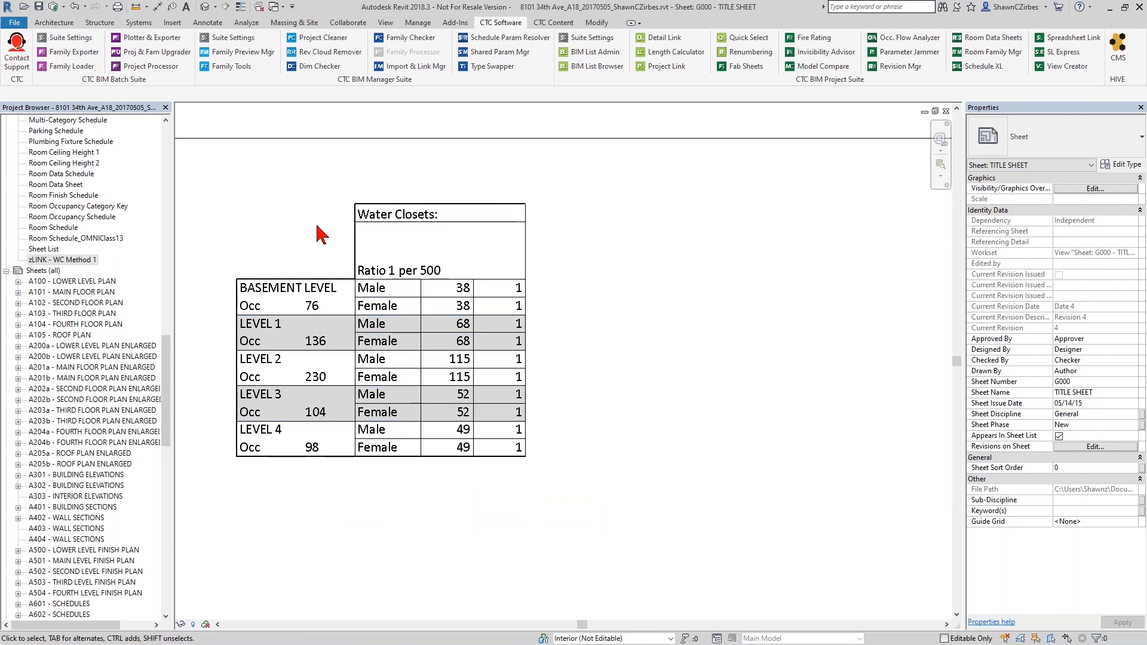
pyautogui.scroll(-4, 322, 235)
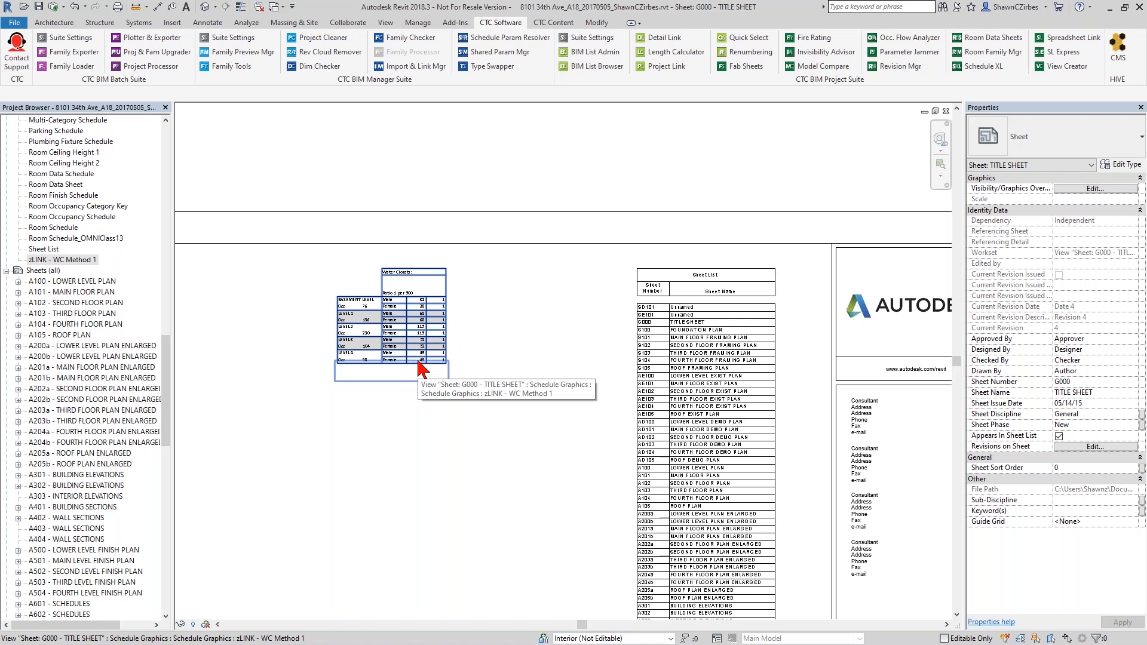
# Step: Remove the WC Method 1 link from Schedule XL together with its schedule, and close Schedule XL
pyautogui.click(995, 67)
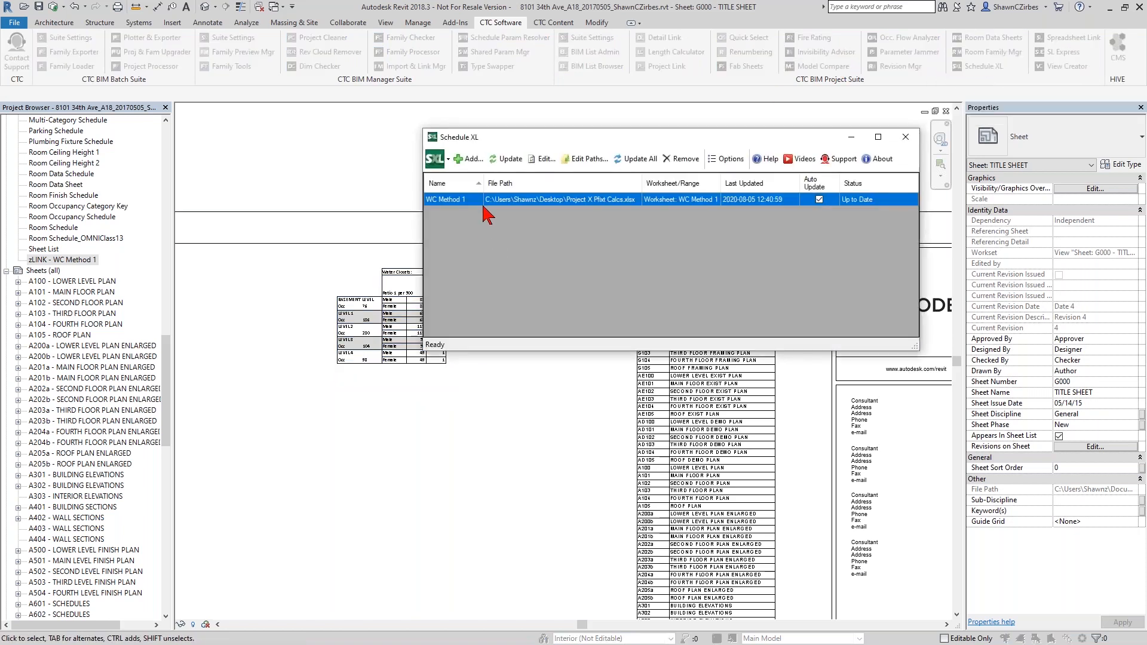
pyautogui.click(685, 160)
pyautogui.click(601, 337)
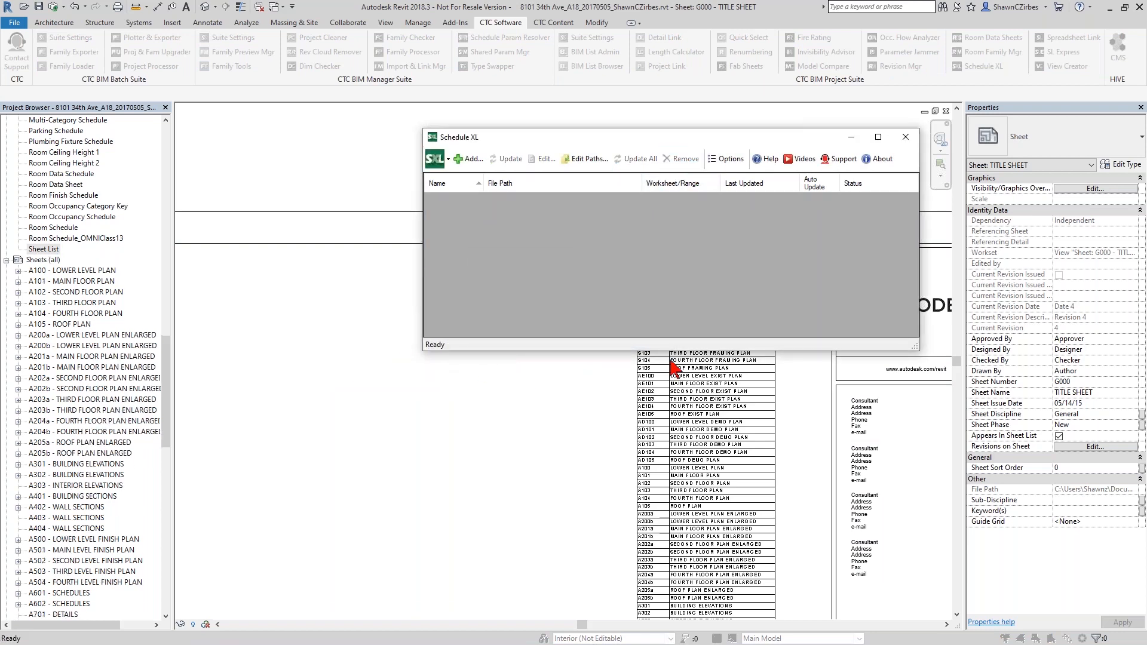
pyautogui.click(906, 137)
# Step: Undo the series of recent project changes in one go
pyautogui.scroll(-2, 487, 416)
pyautogui.moveTo(487, 415); pyautogui.dragTo(579, 302, button='middle')
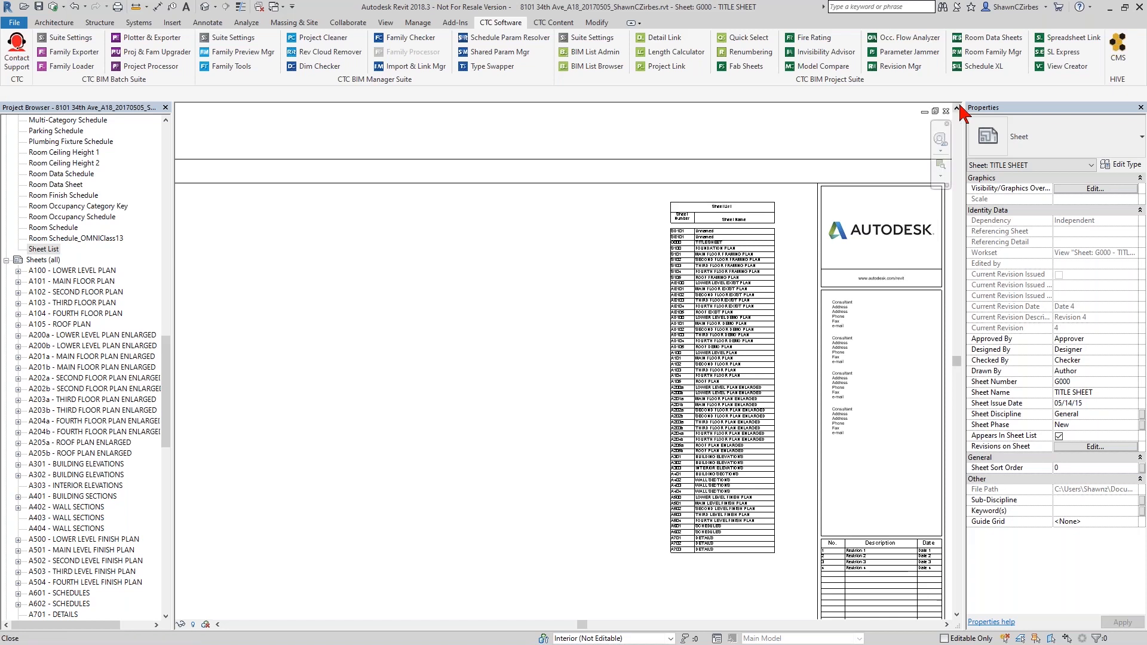
pyautogui.click(85, 7)
pyautogui.click(134, 94)
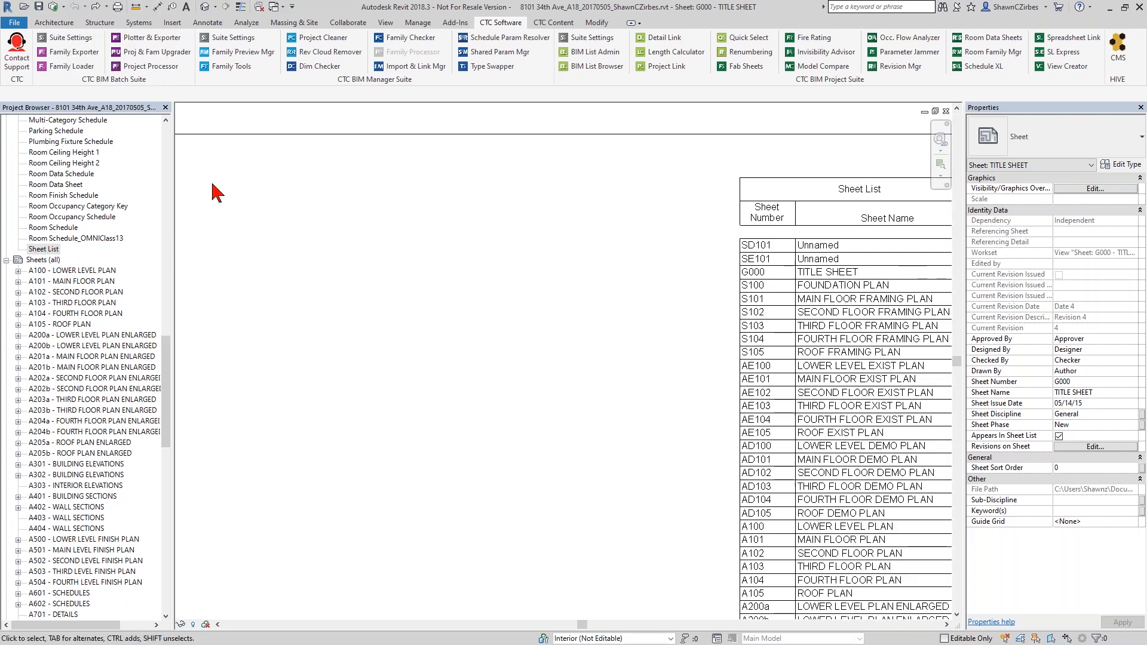
# Step: Open the 01 - Code Plan floor plan and check the occupancy field in Training Room 1's tag
pyautogui.moveTo(169, 405); pyautogui.dragTo(143, 197)
pyautogui.click(88, 248)
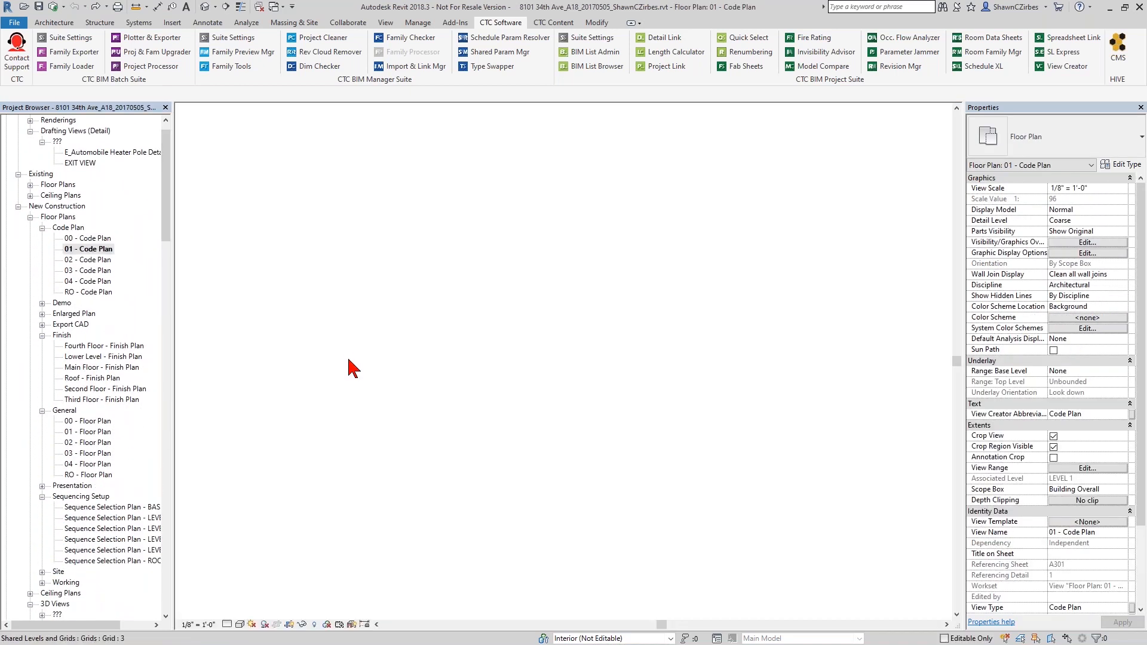
pyautogui.scroll(2, 351, 466)
pyautogui.moveTo(360, 471); pyautogui.dragTo(397, 400, button='middle')
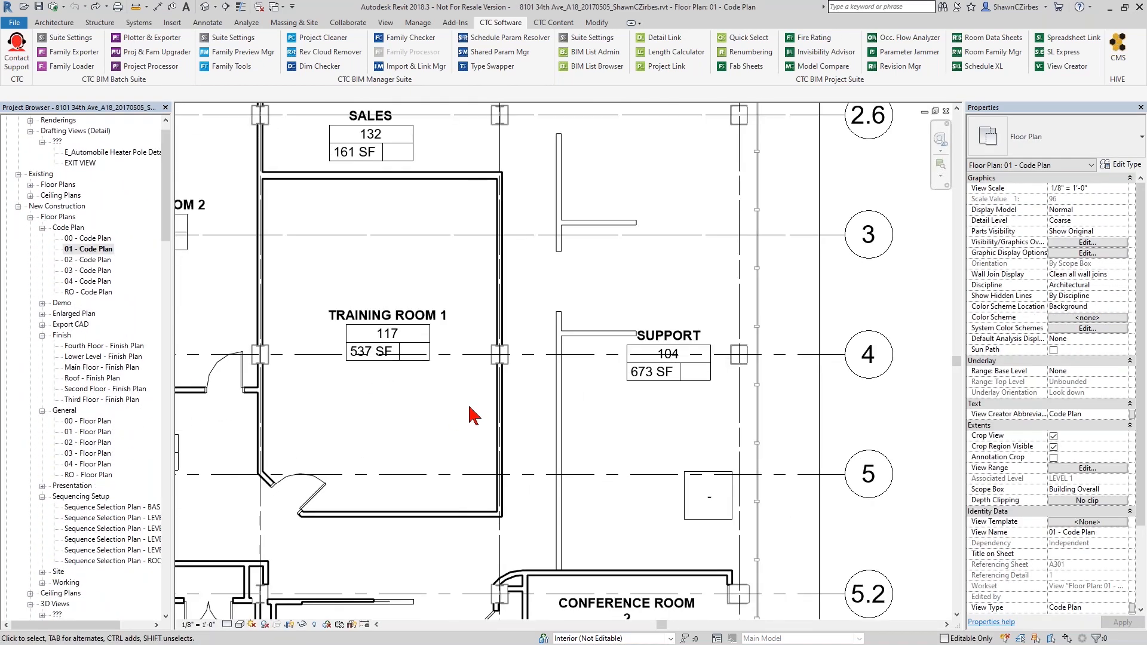
pyautogui.click(469, 405)
pyautogui.click(435, 411)
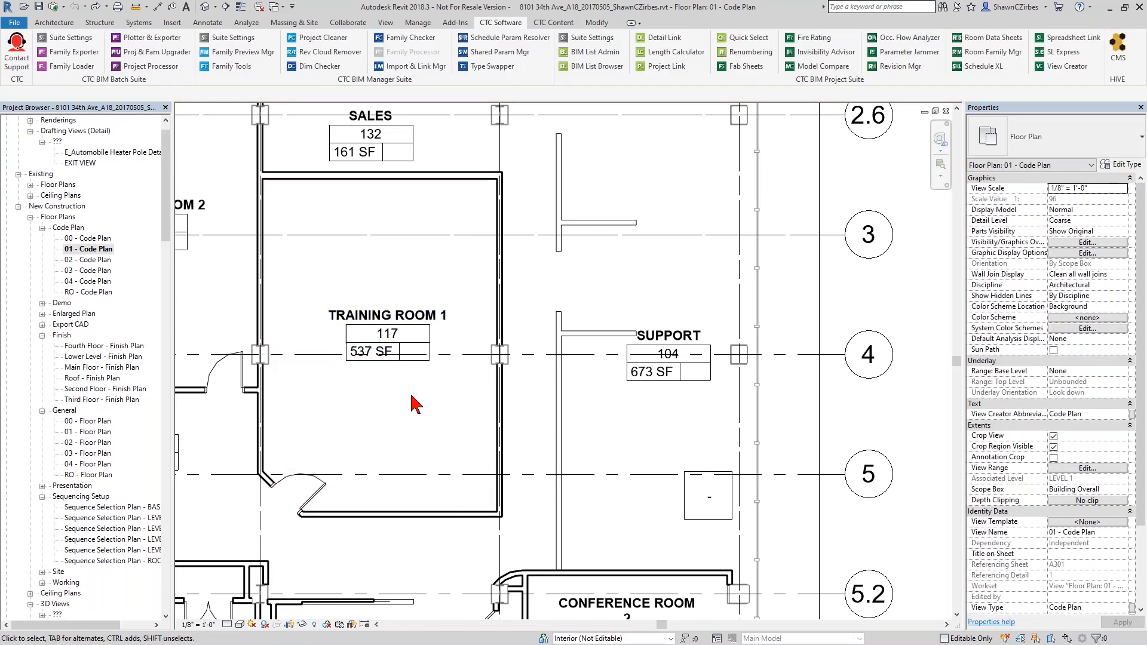
# Step: Start Spreadsheet Link and begin loading a saved settings file
pyautogui.click(1065, 43)
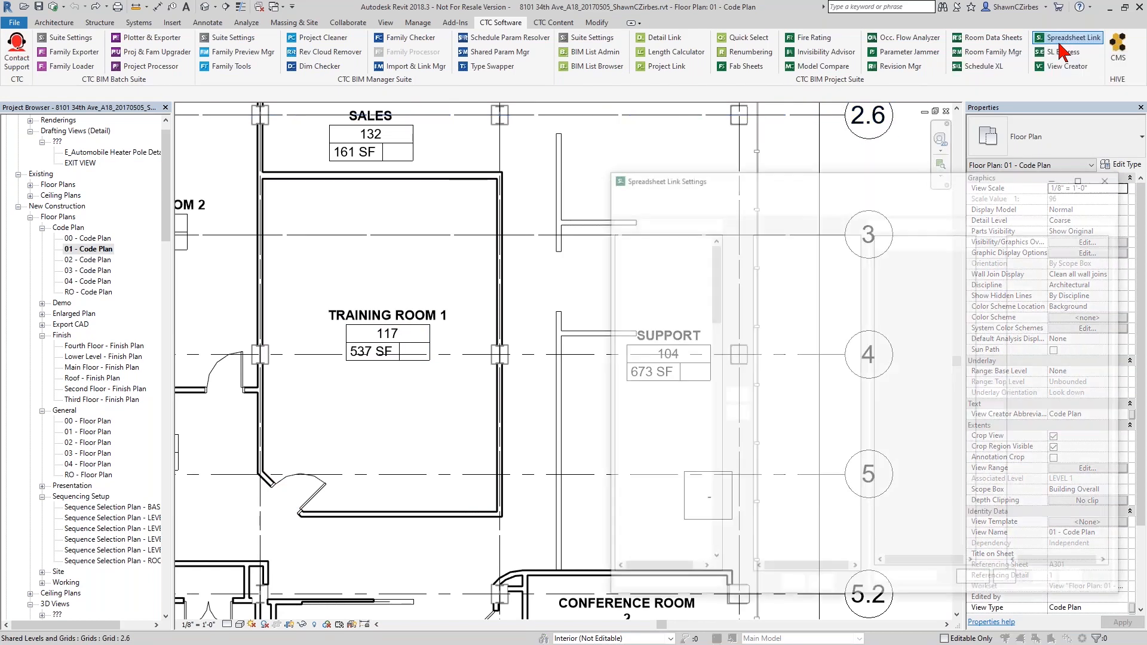
pyautogui.click(875, 199)
pyautogui.click(887, 225)
# Step: Load Room Calculations - SLE 20180914.slsettings from C:\!RET Demo\RET Settings\Spreadsheet Link\Room Calculations and accept the data retrieval dialogs
pyautogui.scroll(-3, 634, 389)
pyautogui.scroll(3, 641, 369)
pyautogui.scroll(-2, 637, 394)
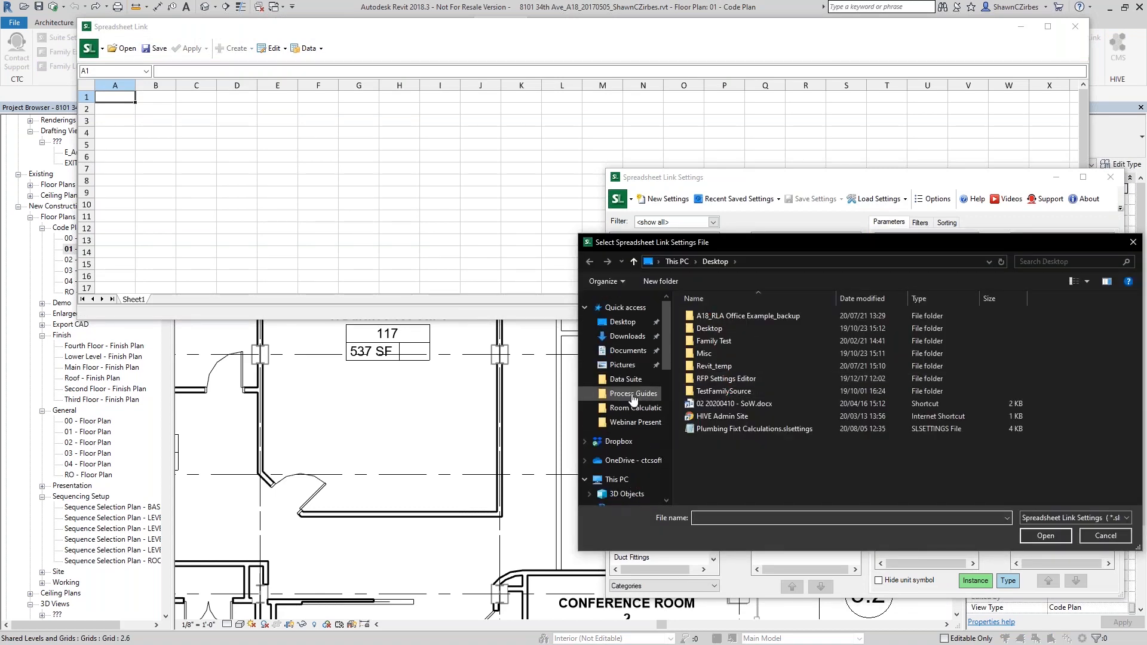
pyautogui.scroll(-3, 633, 433)
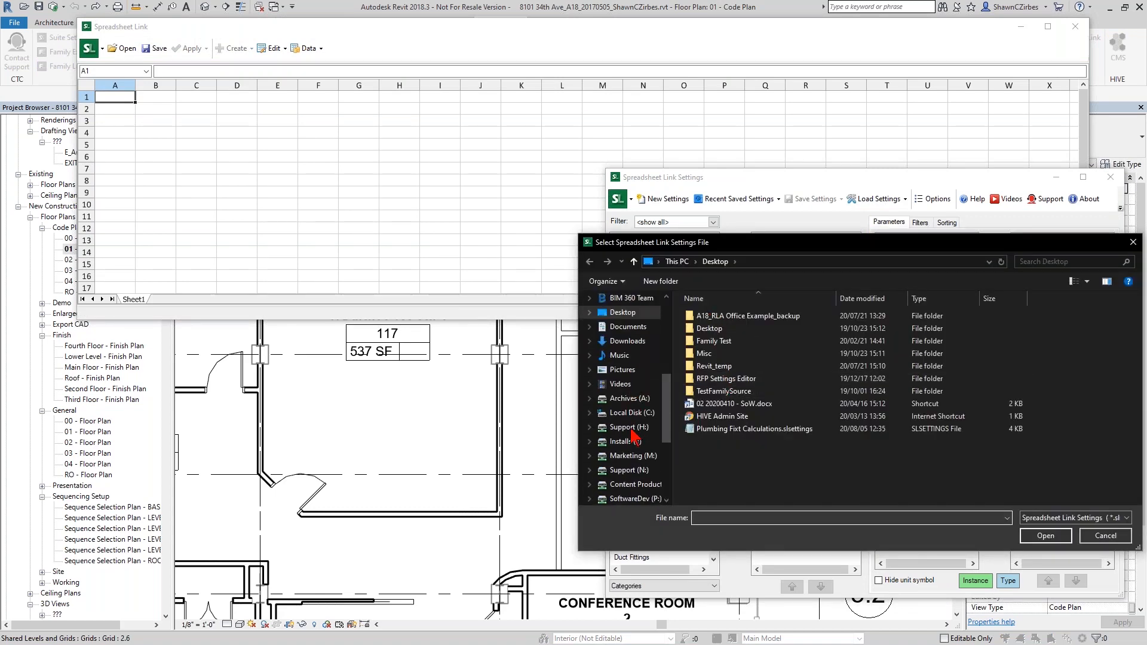
pyautogui.click(632, 413)
pyautogui.doubleClick(727, 318)
pyautogui.doubleClick(724, 441)
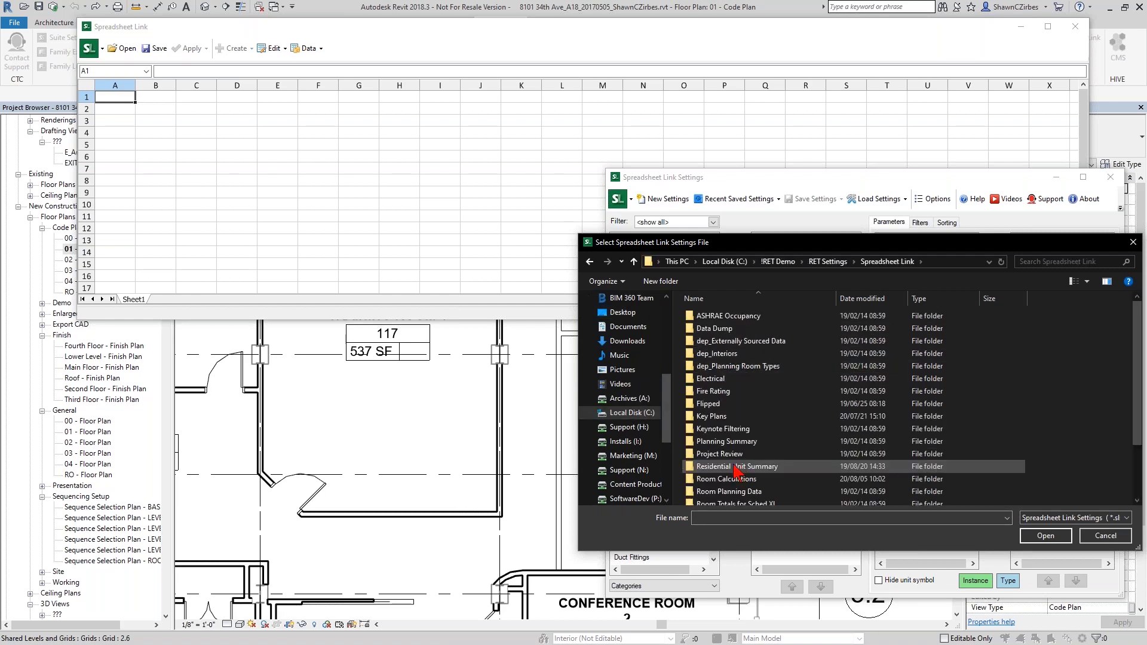
pyautogui.doubleClick(740, 470)
pyautogui.doubleClick(730, 480)
pyautogui.click(747, 316)
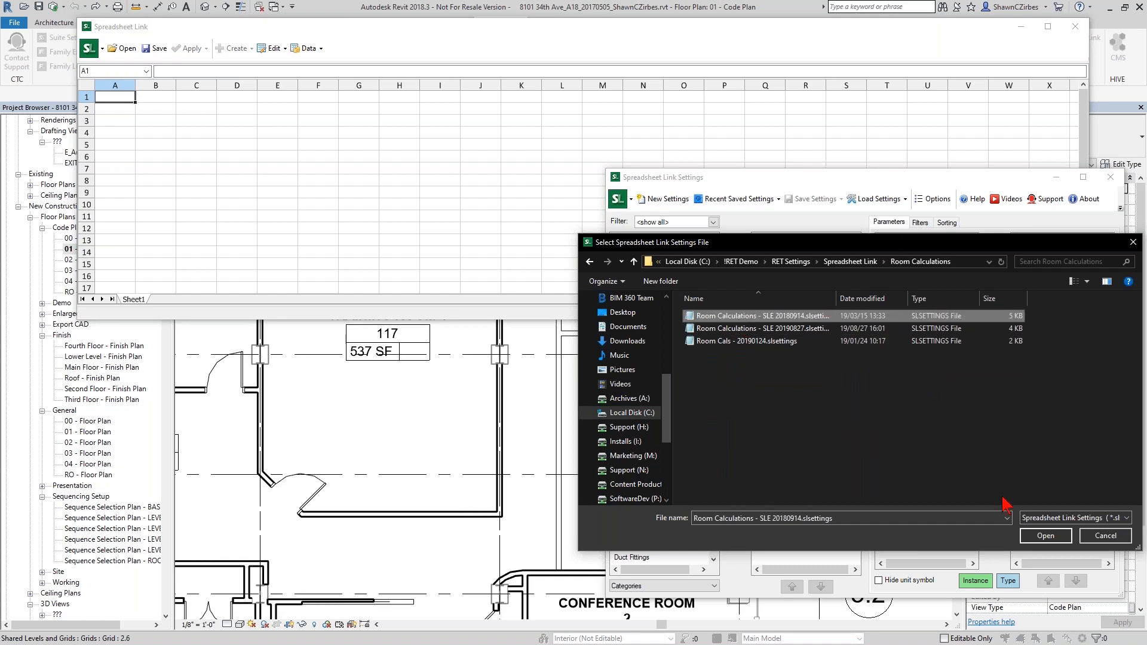
pyautogui.click(1052, 540)
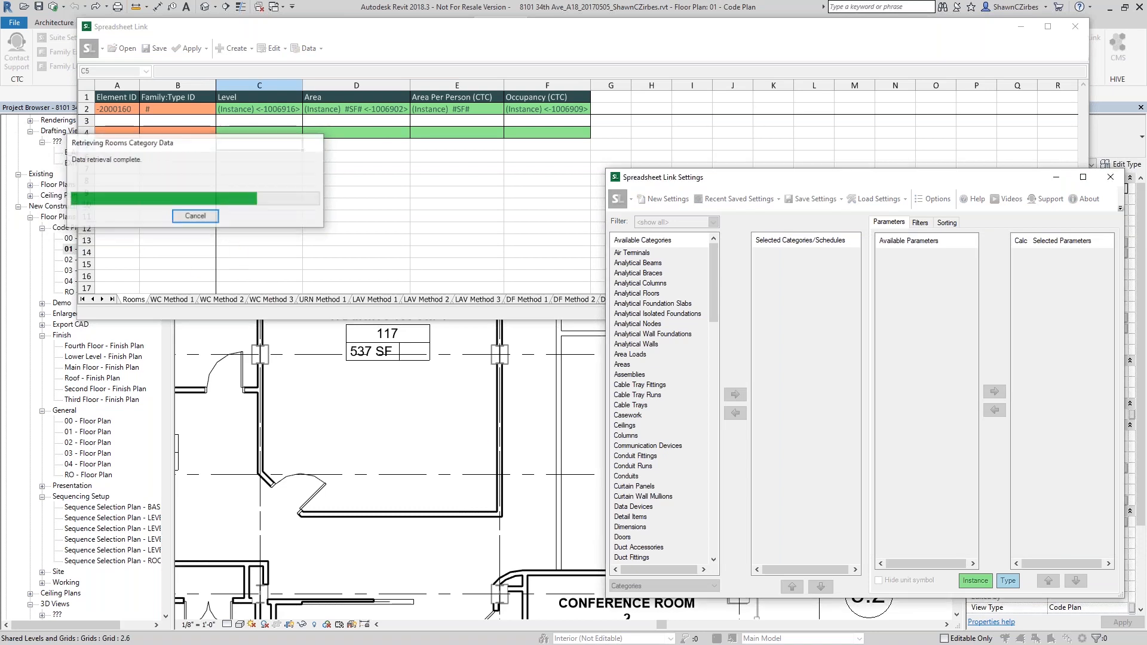
pyautogui.click(601, 354)
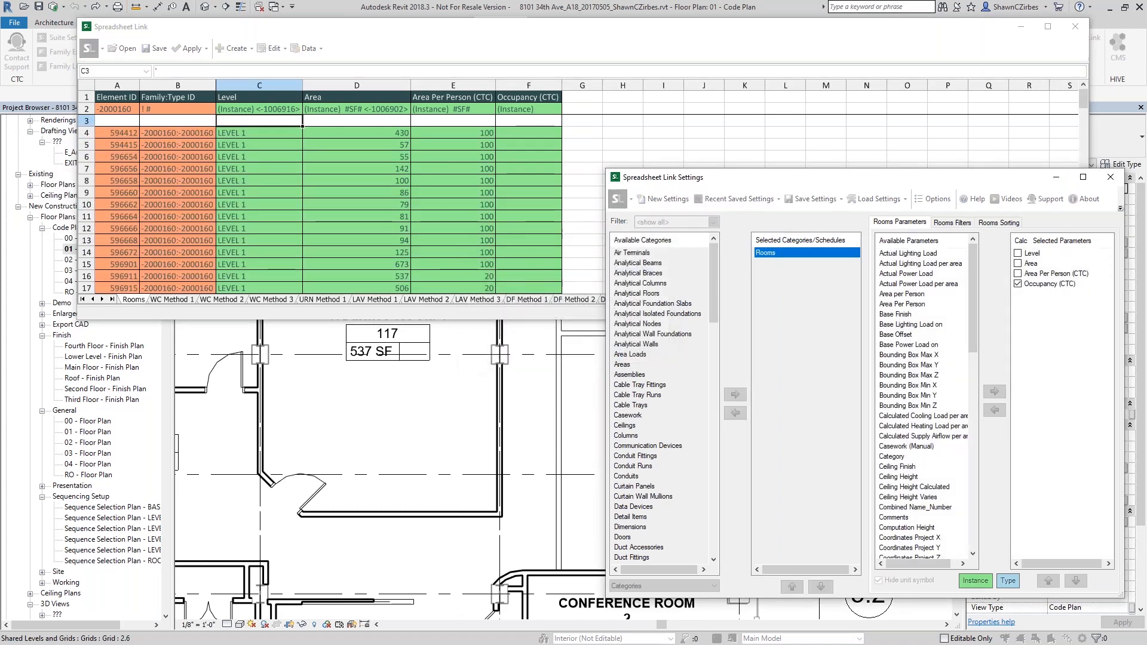
pyautogui.click(601, 353)
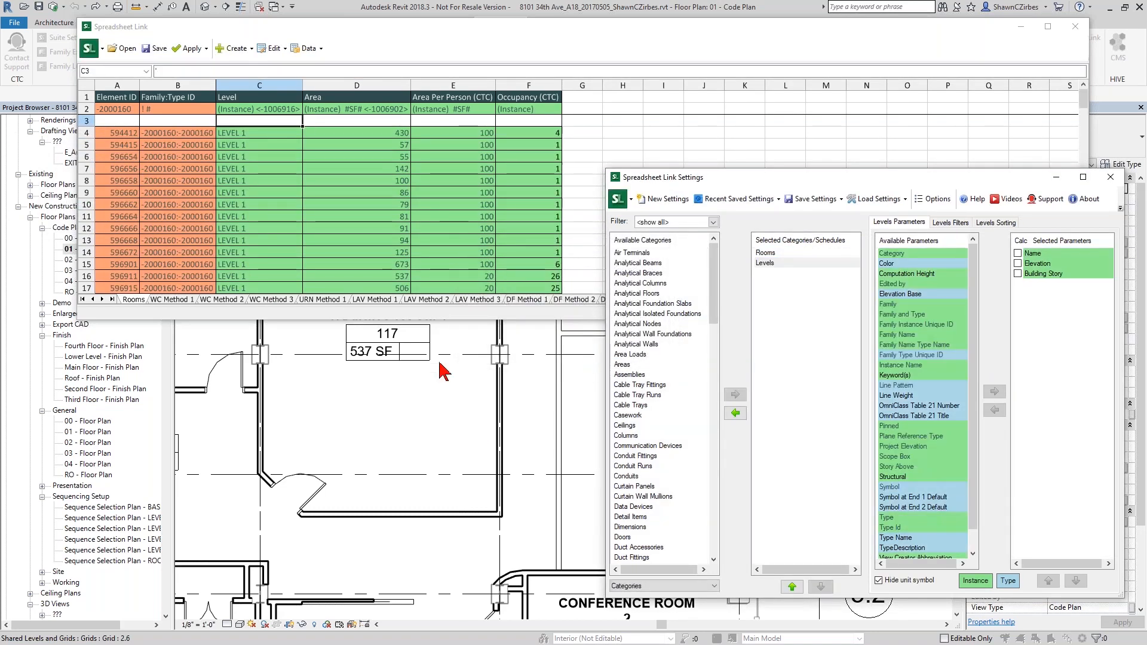
# Step: Look through the WC Method 1, WC Method 2, WC Method 3, URN Method 1 and LAV Method 1 worksheets in Spreadsheet Link
pyautogui.click(172, 299)
pyautogui.click(219, 301)
pyautogui.click(285, 300)
pyautogui.click(323, 300)
pyautogui.click(368, 301)
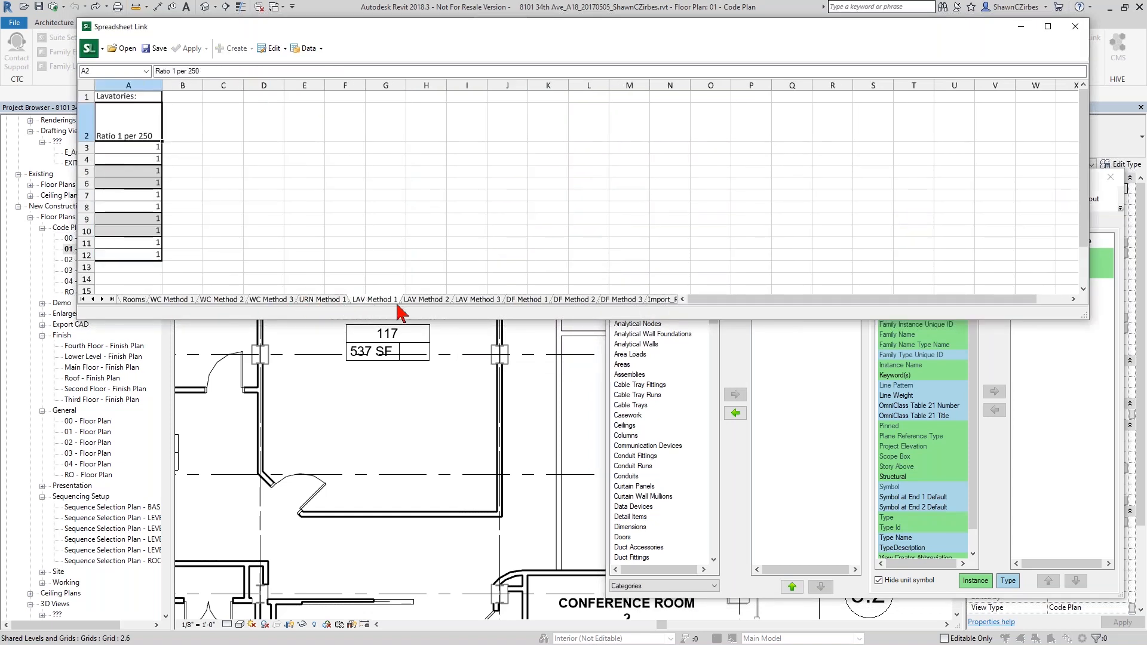
# Step: Look through the LAV Method 2, LAV Method 3 and DF Method 1 to 3 worksheets, ending on the Rooms worksheet
pyautogui.click(435, 298)
pyautogui.click(475, 300)
pyautogui.click(529, 301)
pyautogui.click(566, 300)
pyautogui.click(630, 301)
pyautogui.click(132, 300)
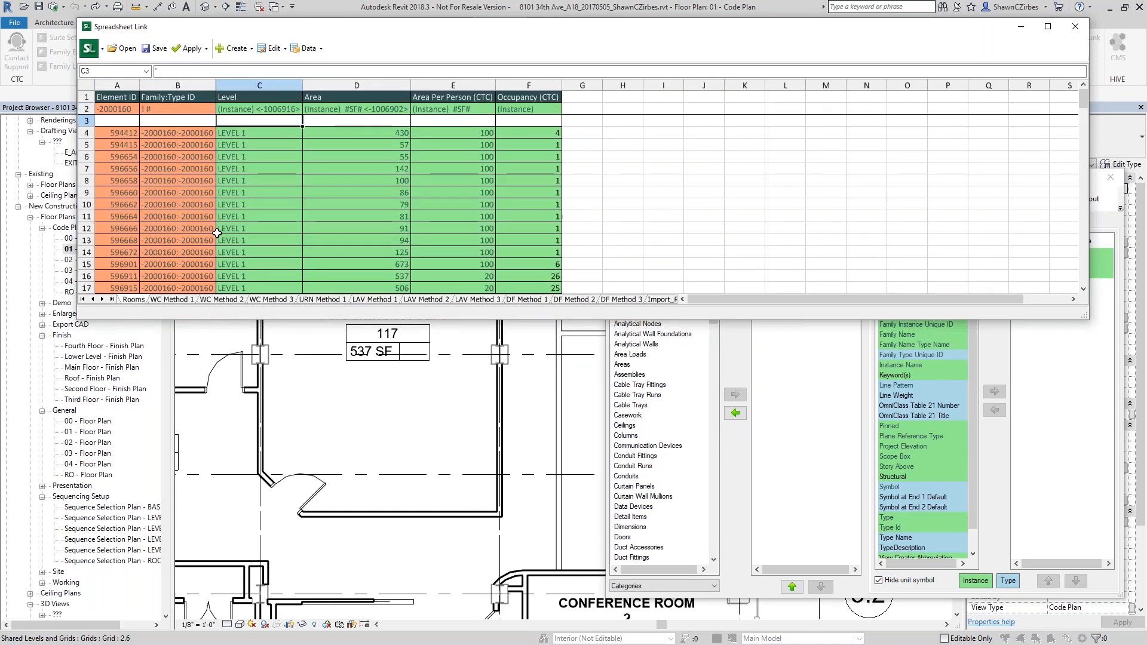
# Step: Apply the spreadsheet values to the Revit project and dismiss the import result
pyautogui.click(195, 48)
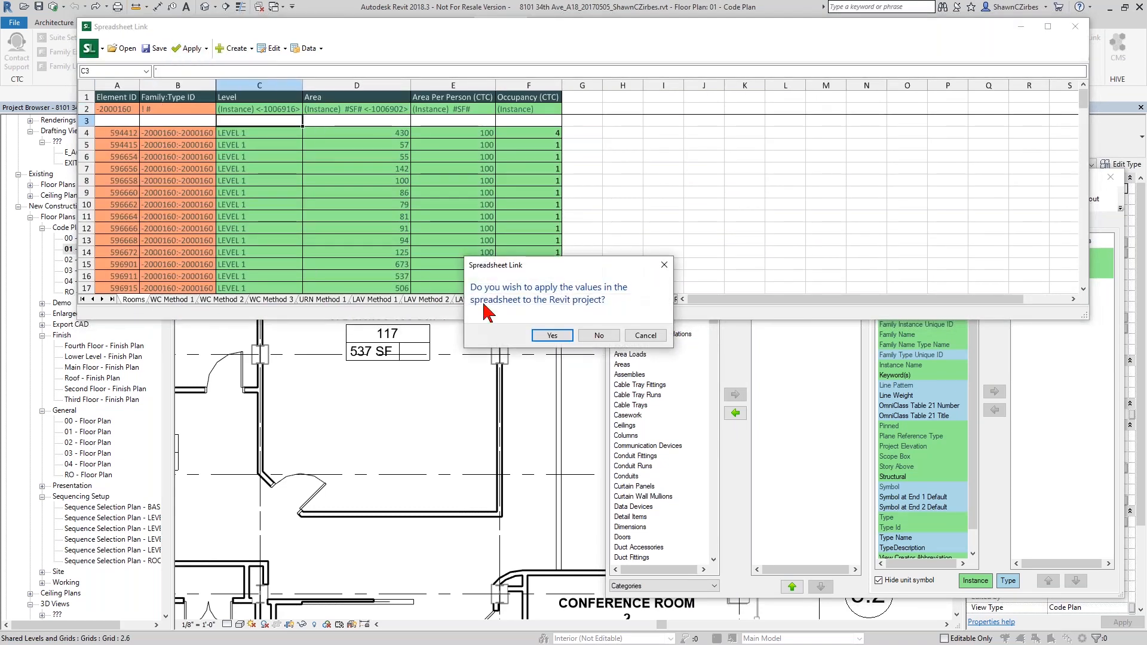
pyautogui.click(533, 331)
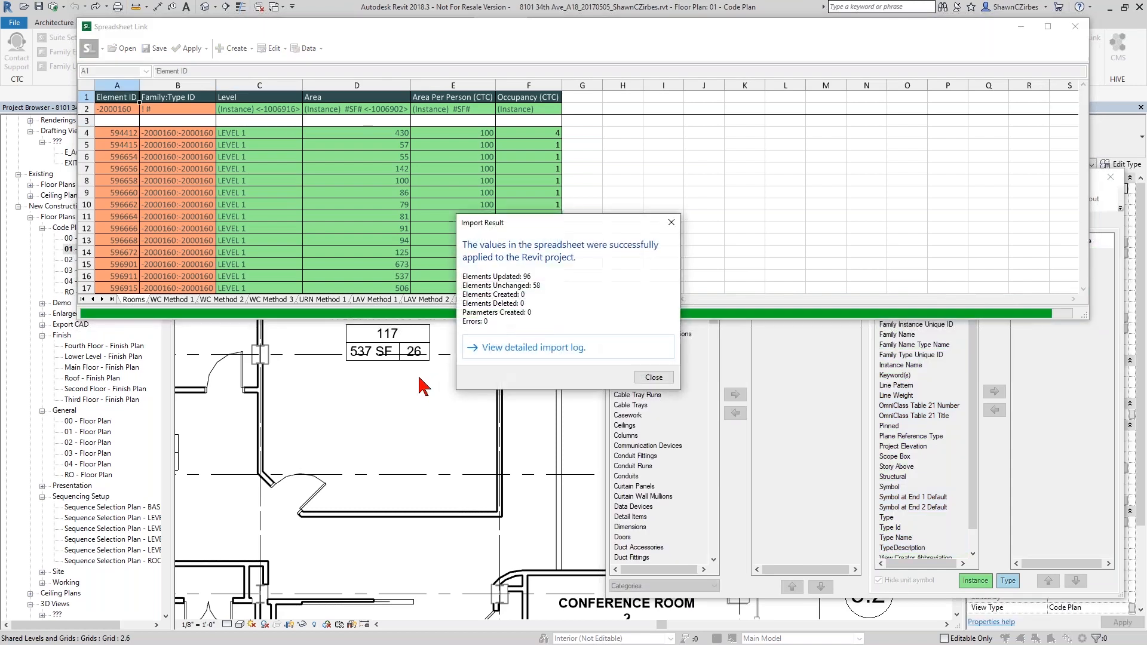
pyautogui.click(657, 377)
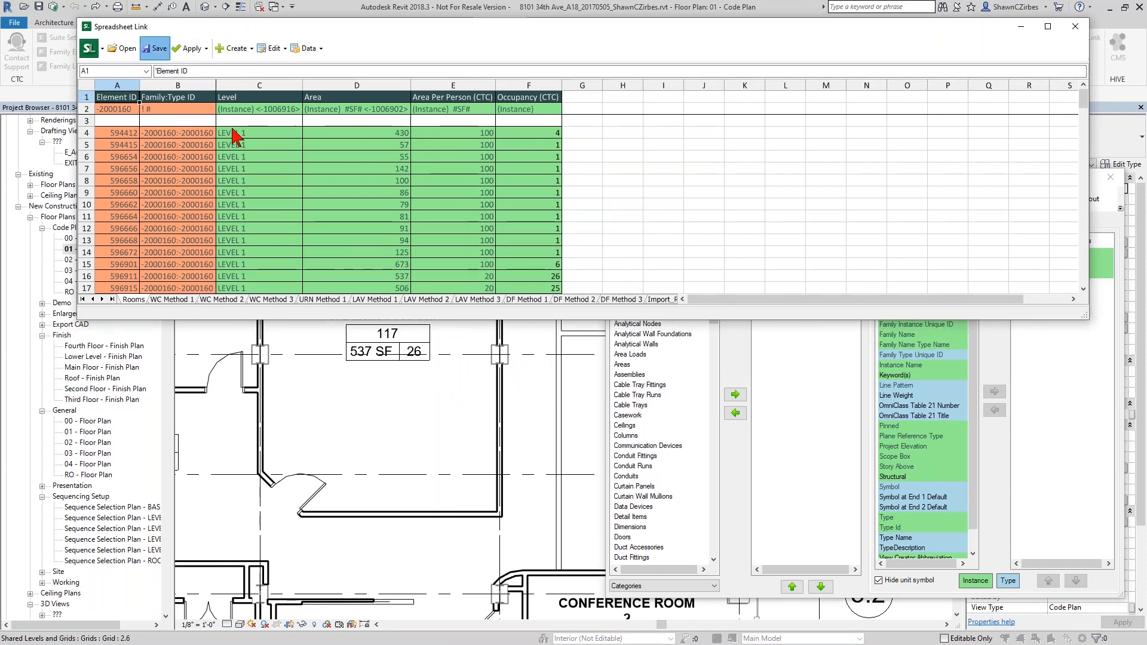
# Step: Save the spreadsheet to the Desktop as Project X Pfixt Calcs - 2.xlsx without opening the saved file
pyautogui.click(155, 49)
pyautogui.click(125, 163)
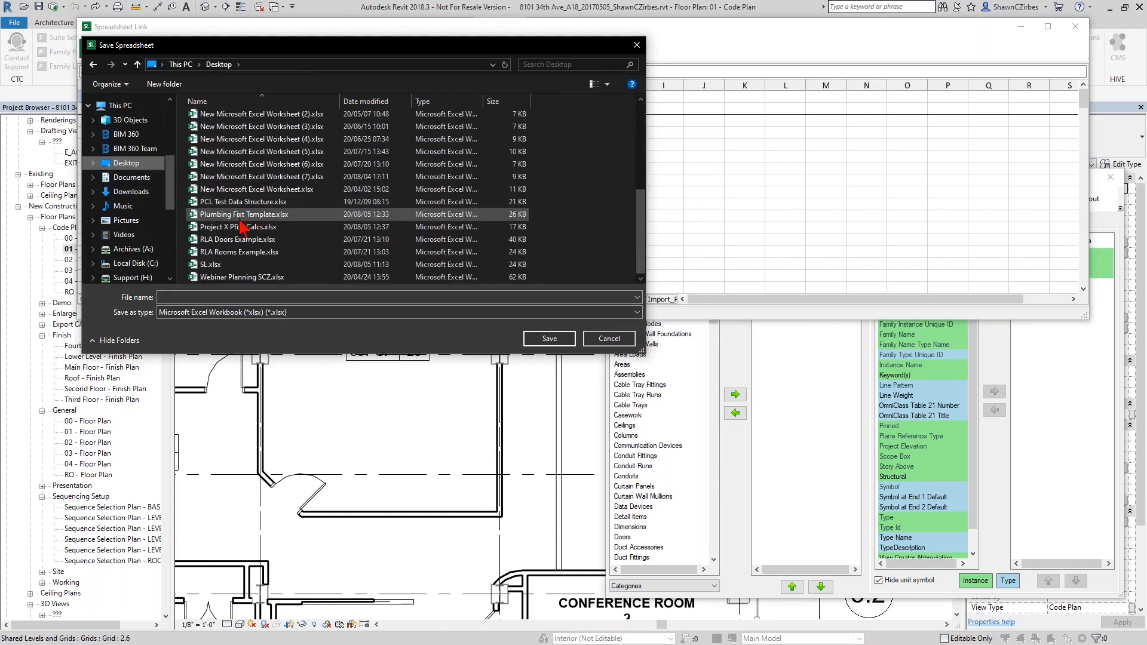
pyautogui.click(252, 228)
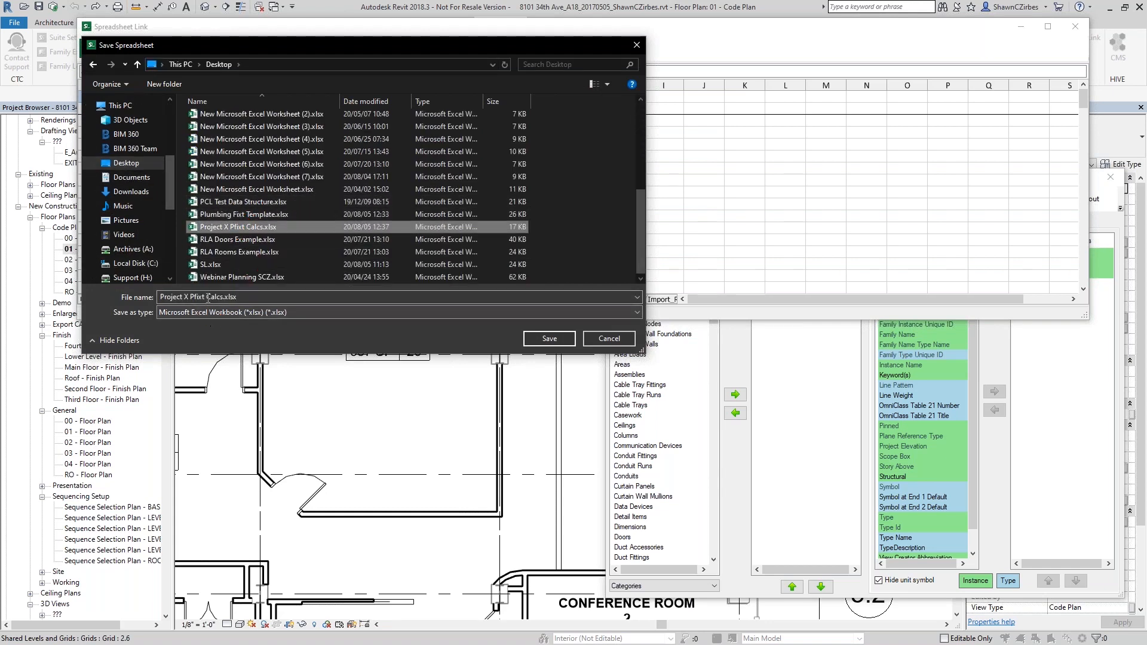
pyautogui.click(229, 302)
pyautogui.click(227, 301)
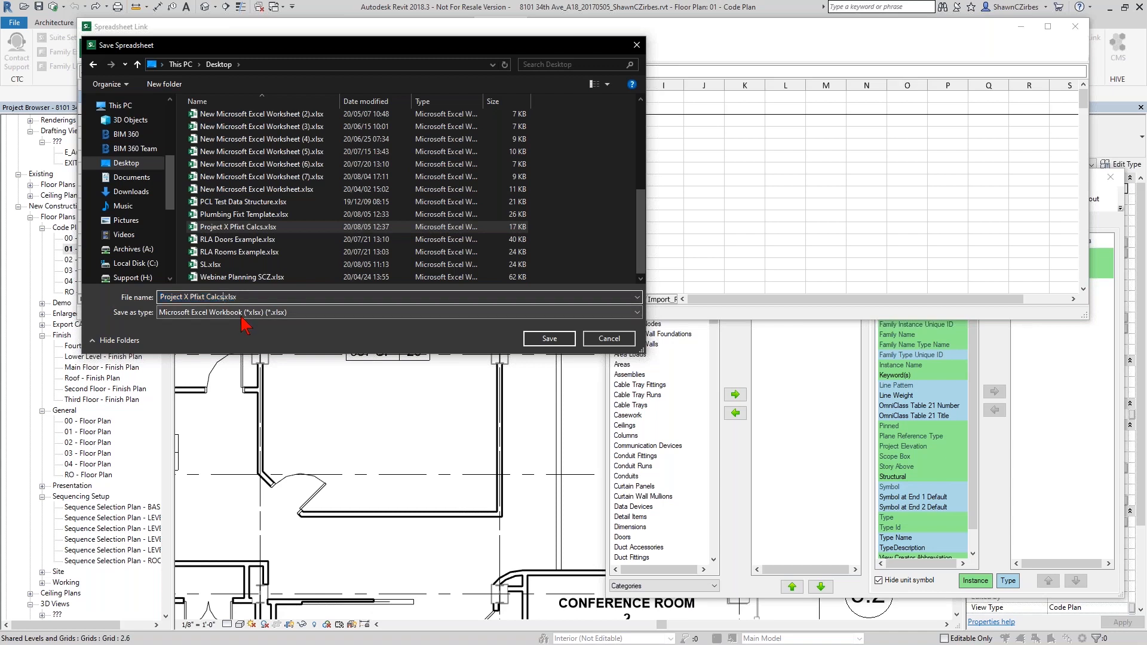
pyautogui.write('- 2')
pyautogui.press('Return')
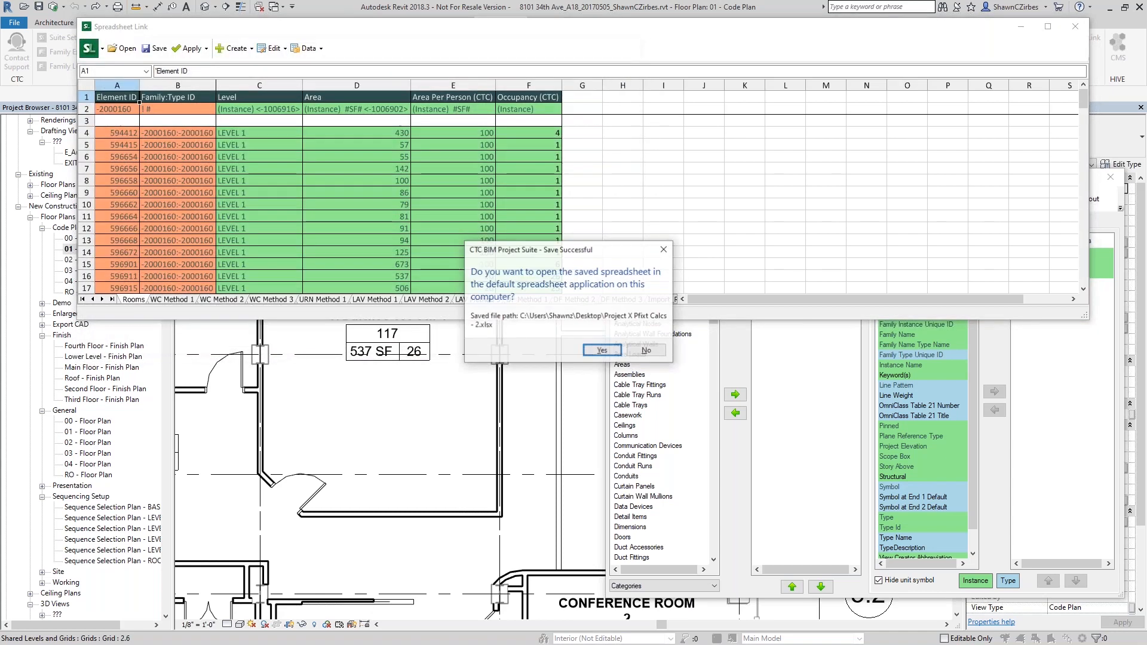
pyautogui.click(647, 353)
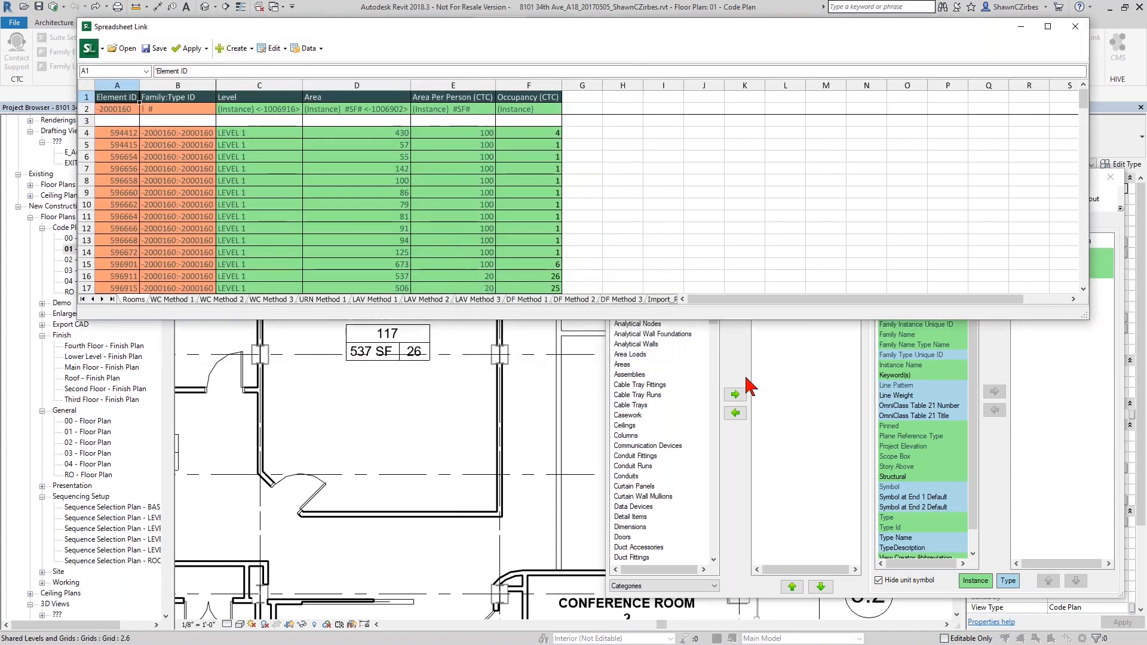
# Step: Close Spreadsheet Link without saving its settings
pyautogui.click(750, 456)
pyautogui.click(1111, 178)
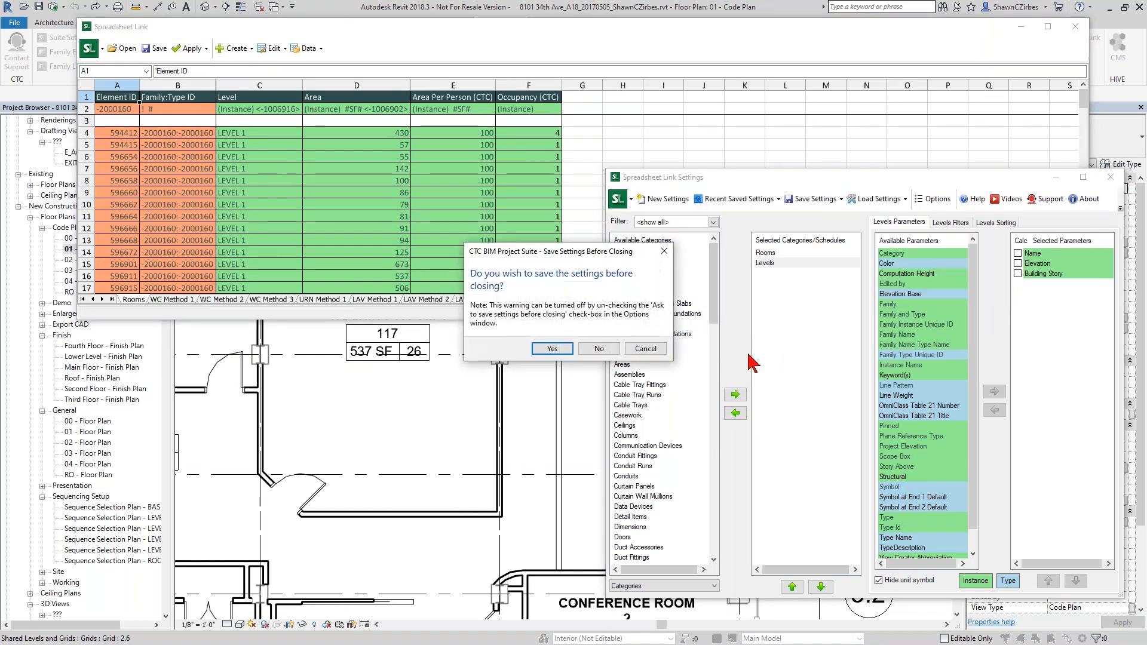
pyautogui.click(599, 350)
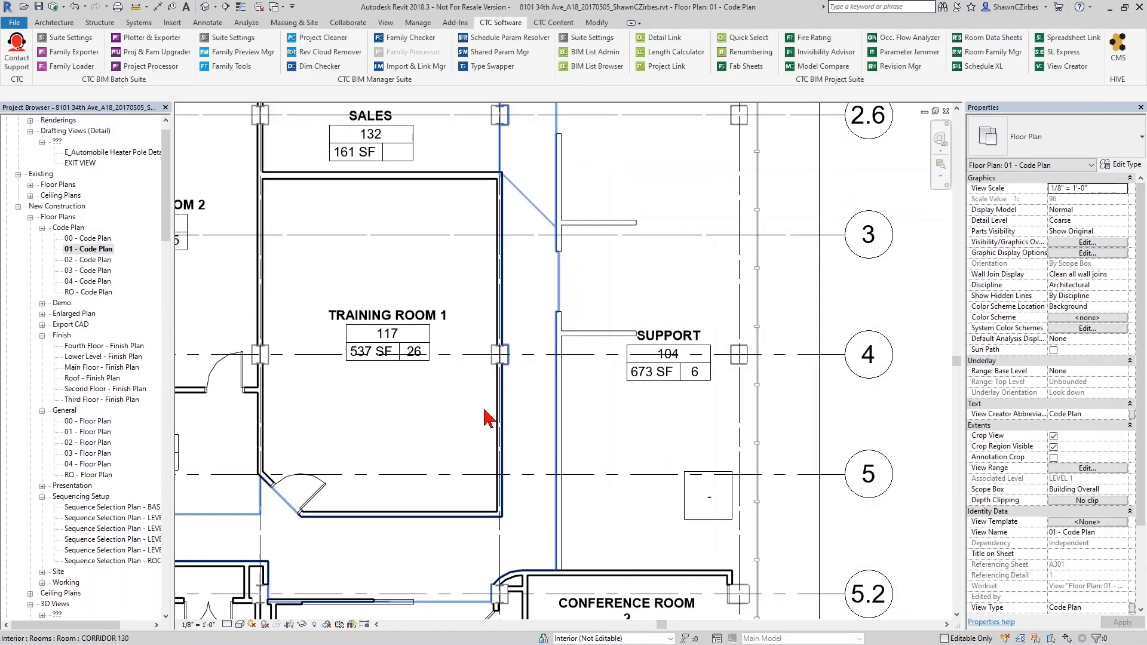
# Step: Load Project X Pfixt Calcs - 2.xlsx from the Desktop into a new Schedule XL import
pyautogui.moveTo(165, 205); pyautogui.dragTo(169, 346)
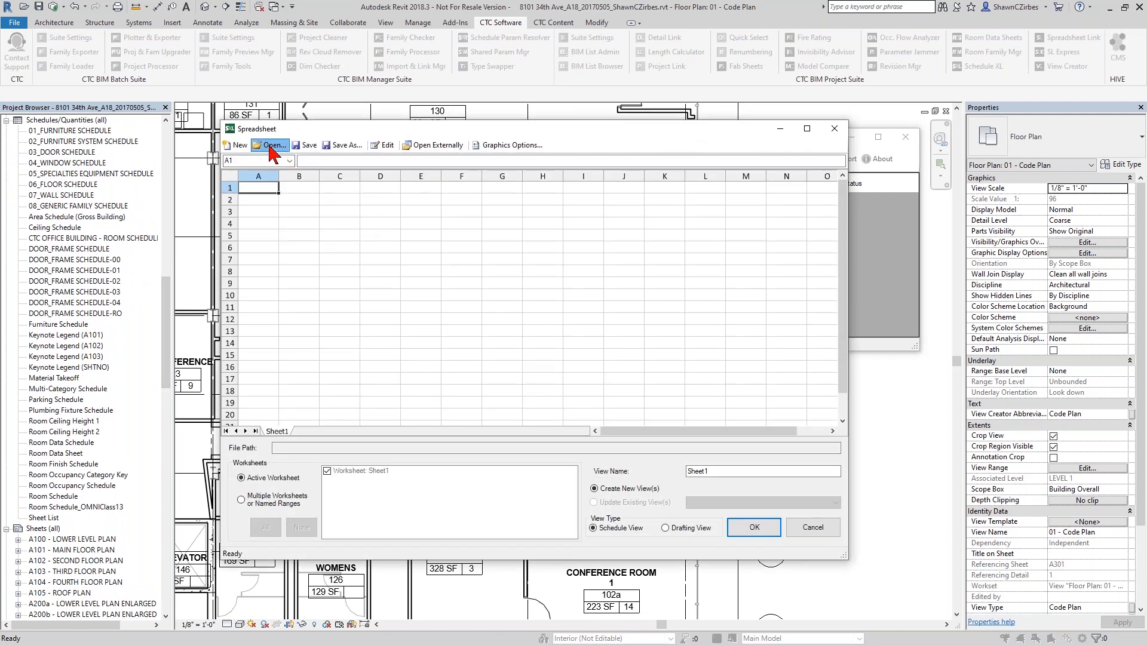
pyautogui.click(268, 147)
pyautogui.scroll(-1, 518, 407)
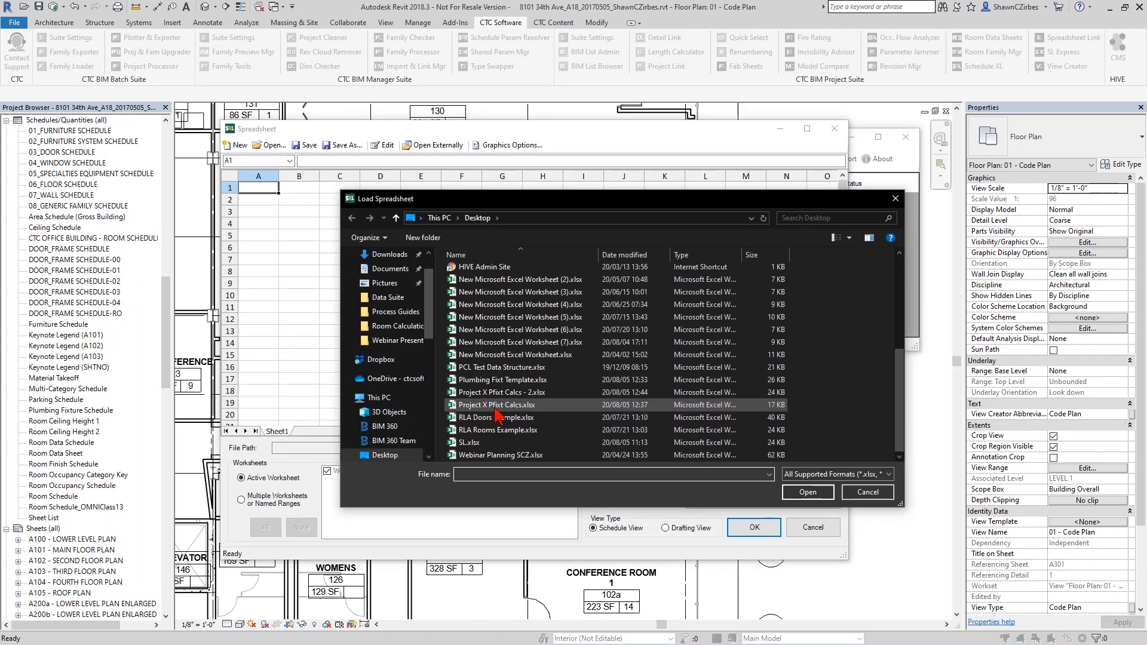
pyautogui.click(554, 393)
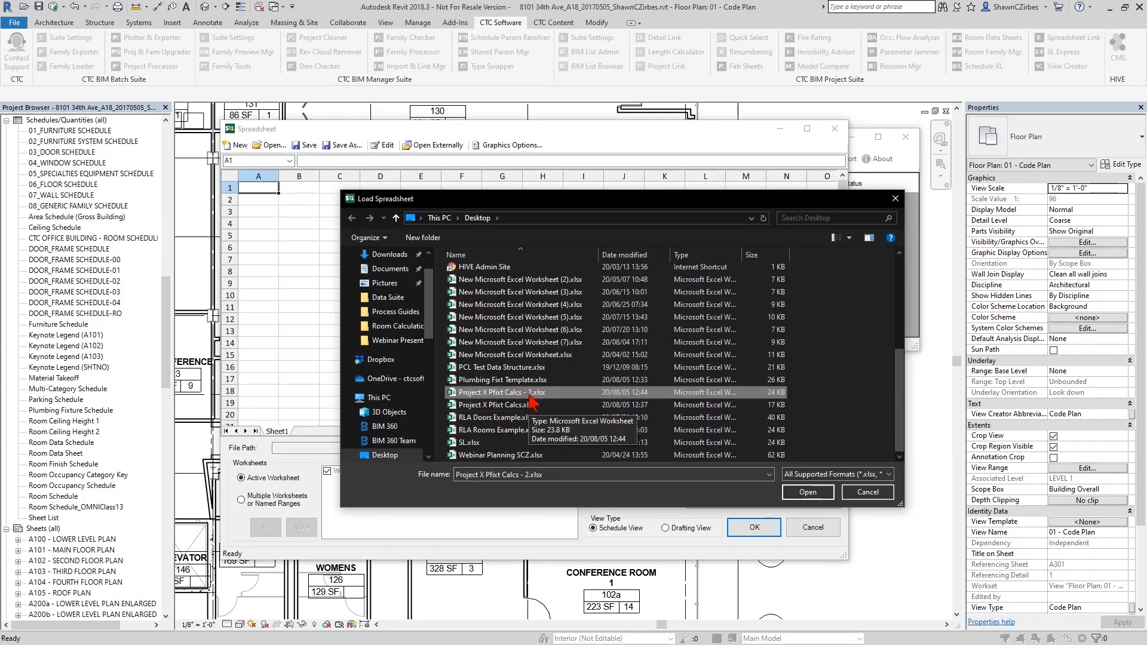
pyautogui.click(809, 492)
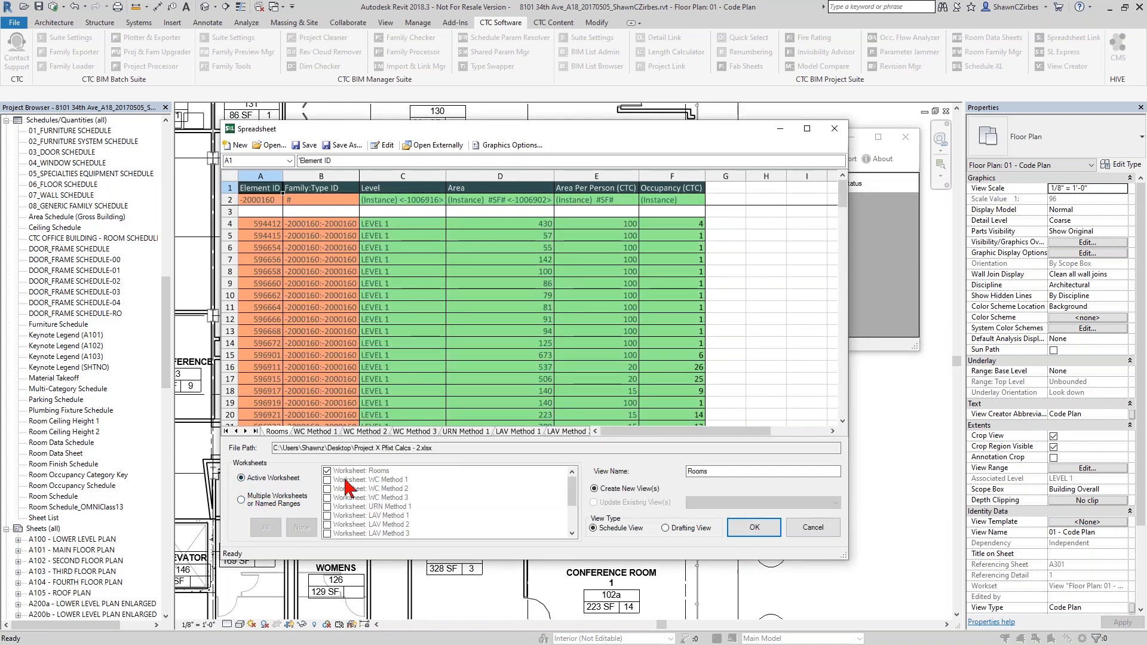
# Step: Import all WC, URN, LAV and DF Method worksheets as new schedule views, excluding Rooms, Import_Rooms, Levels and the _xlfn.IFERROR range
pyautogui.click(317, 431)
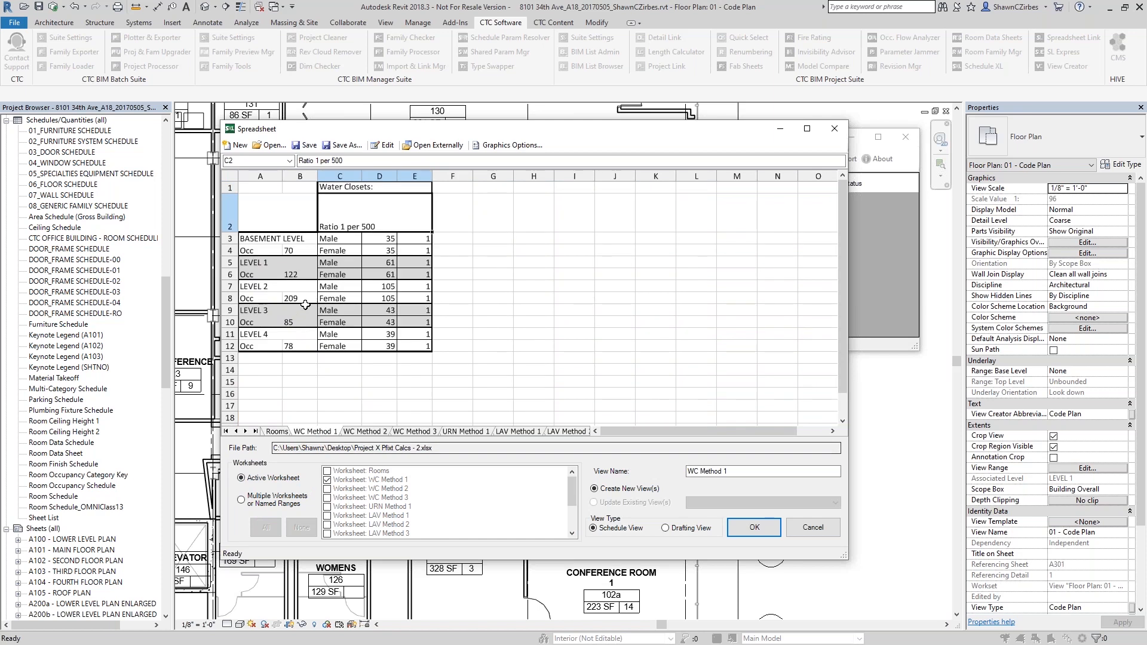
pyautogui.click(267, 505)
pyautogui.click(267, 528)
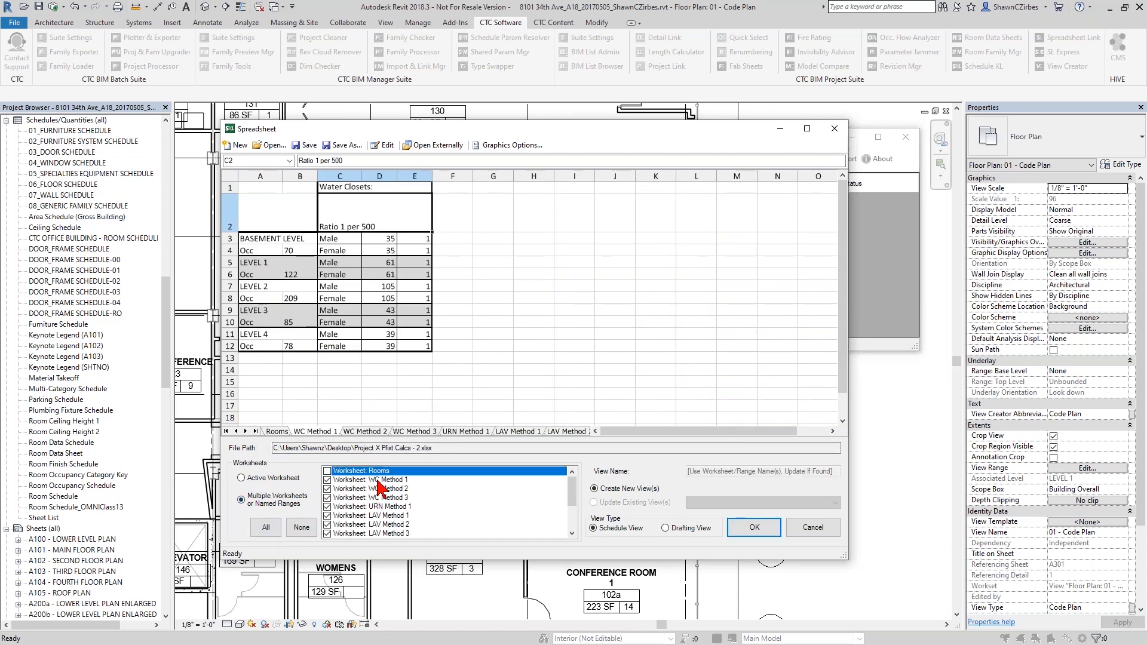
pyautogui.scroll(-2, 383, 517)
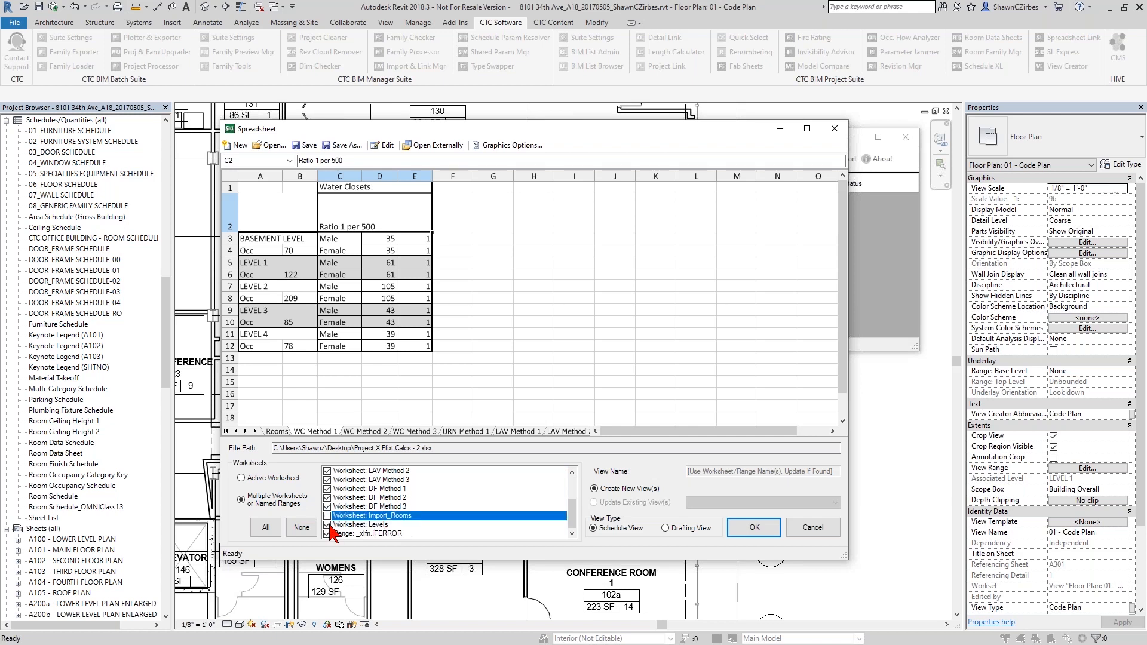
pyautogui.scroll(2, 369, 496)
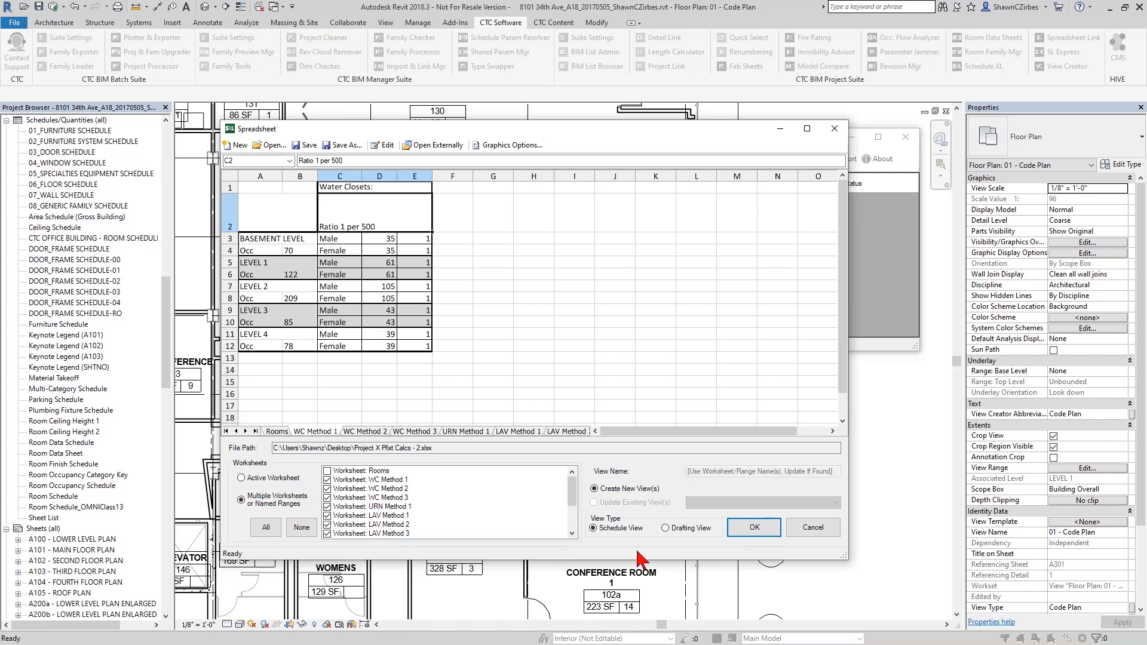
pyautogui.click(763, 530)
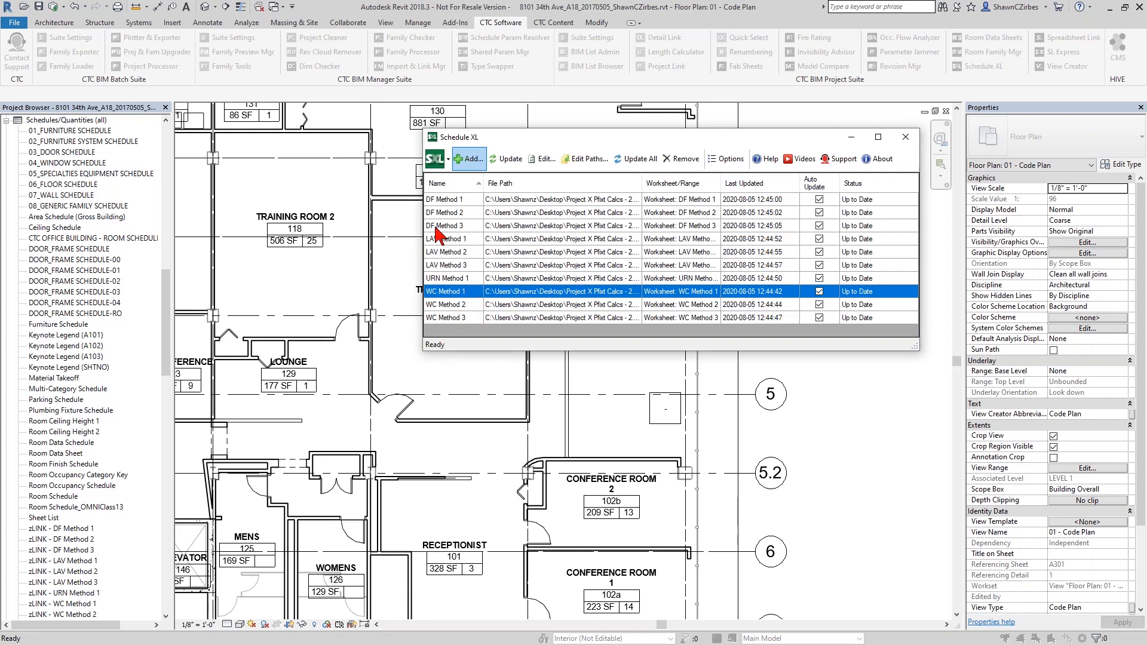
# Step: Review the imported WC, URN, LAV and DF Method links in Schedule XL and close it
pyautogui.click(451, 319)
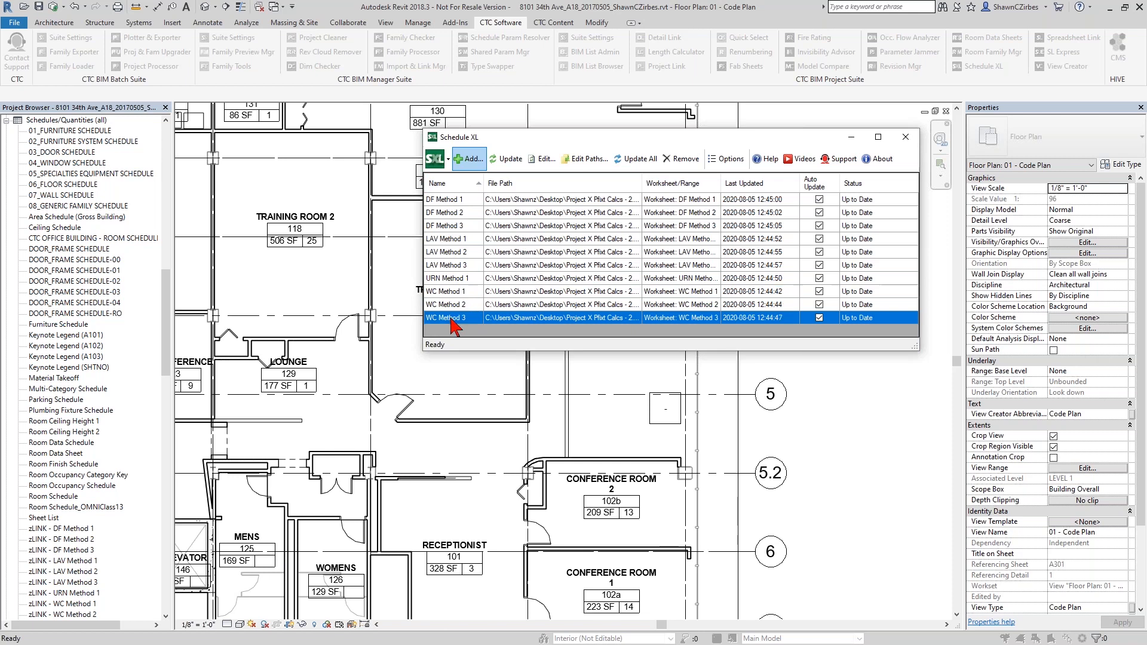
pyautogui.click(452, 279)
pyautogui.click(451, 265)
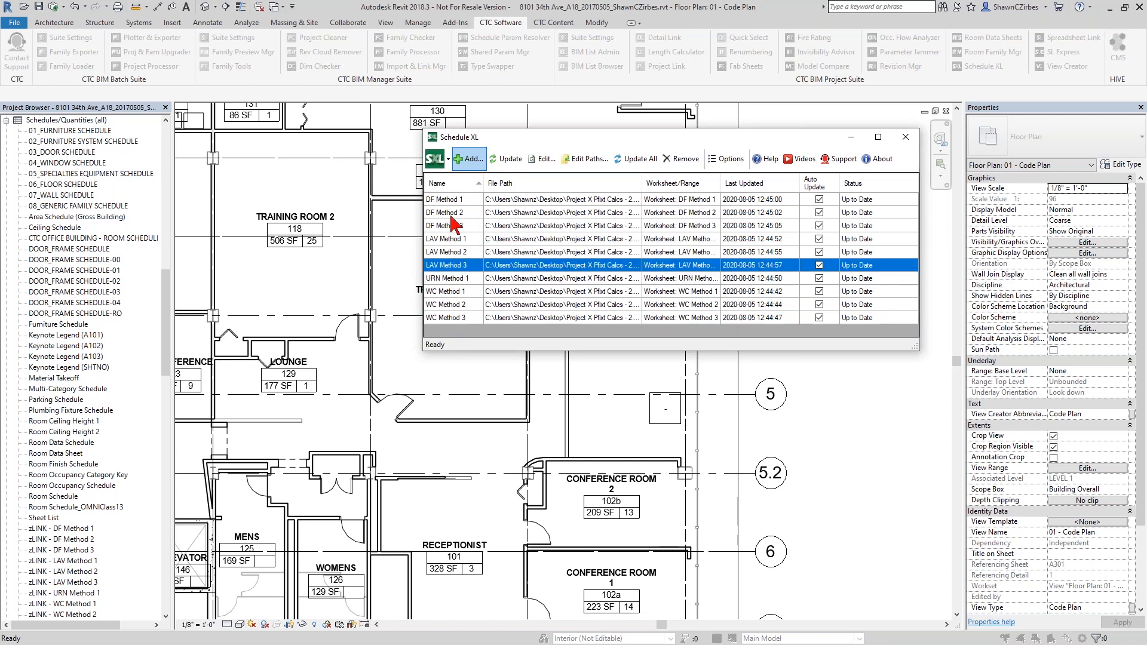
pyautogui.click(464, 203)
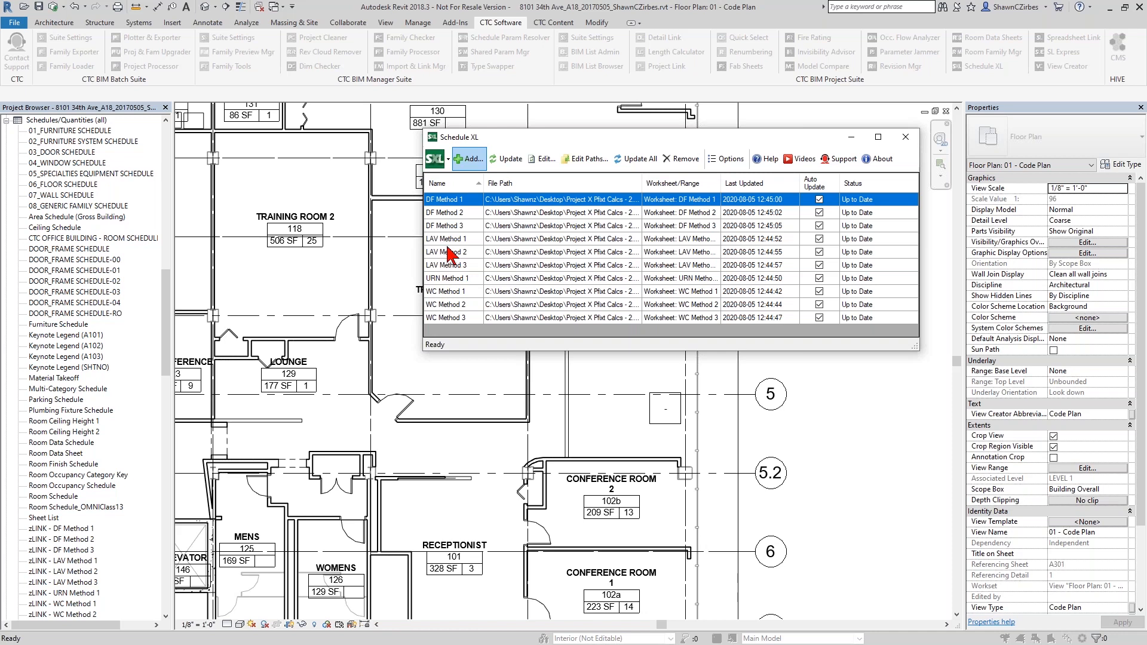
pyautogui.click(906, 137)
# Step: Open the G000 - TITLE SHEET sheet and place the zLINK - WC Method 3 schedule in the empty area beside the Sheet List
pyautogui.scroll(-11, 161, 308)
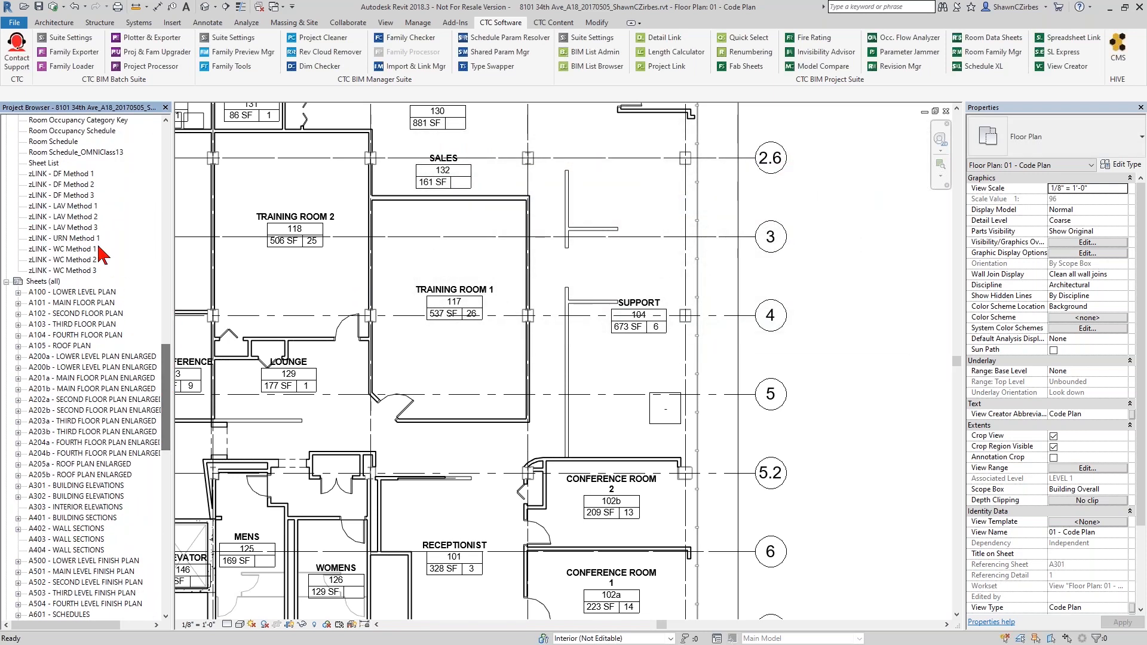
pyautogui.scroll(-6, 81, 562)
pyautogui.scroll(-2, 77, 557)
pyautogui.doubleClick(74, 531)
pyautogui.moveTo(164, 455); pyautogui.dragTo(158, 347)
pyautogui.click(78, 497)
pyautogui.moveTo(428, 209); pyautogui.dragTo(427, 275)
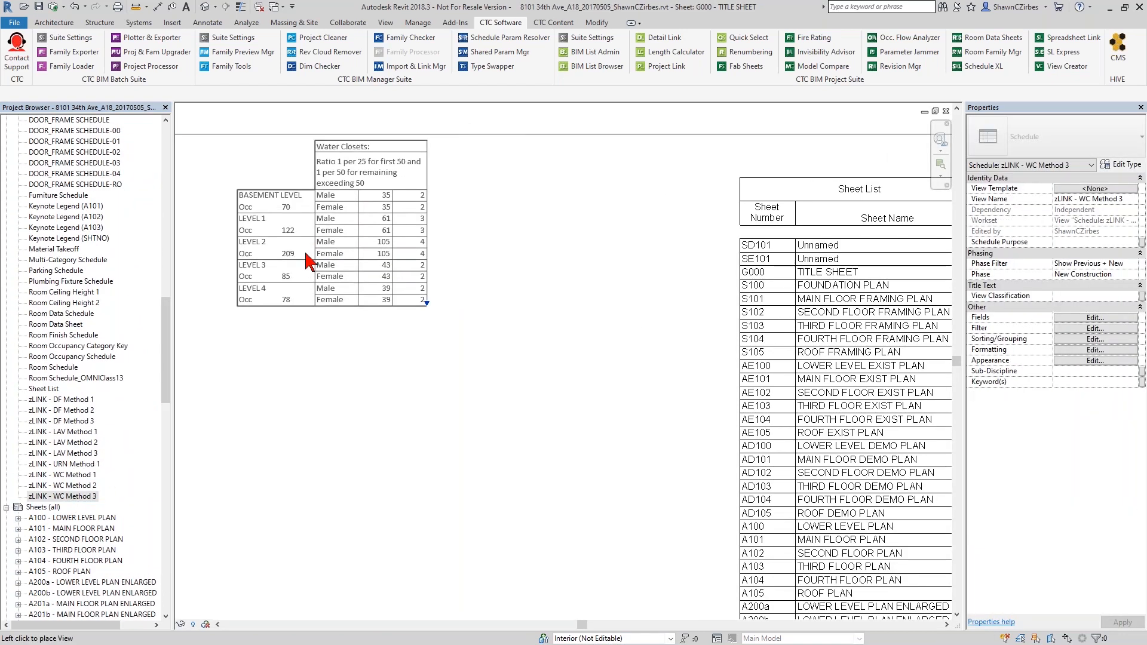
pyautogui.click(275, 274)
# Step: Place the zLINK - URN Method 1 and zLINK - LAV Method 3 schedules side by side against the water closets table
pyautogui.click(68, 463)
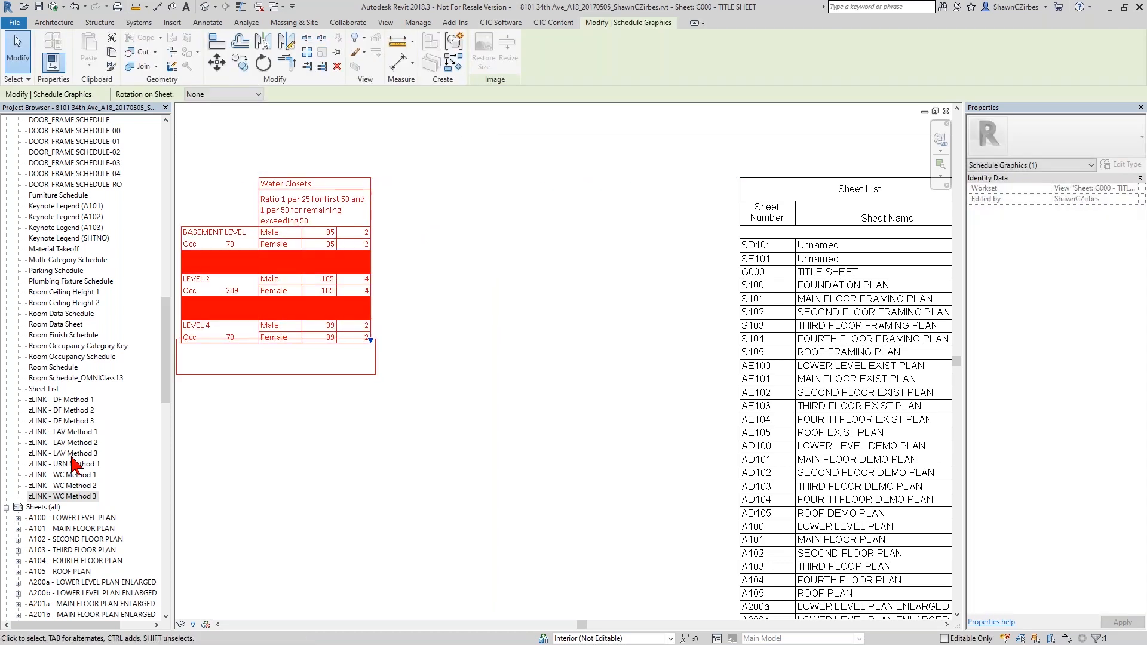
pyautogui.moveTo(72, 460); pyautogui.dragTo(412, 287)
pyautogui.click(413, 286)
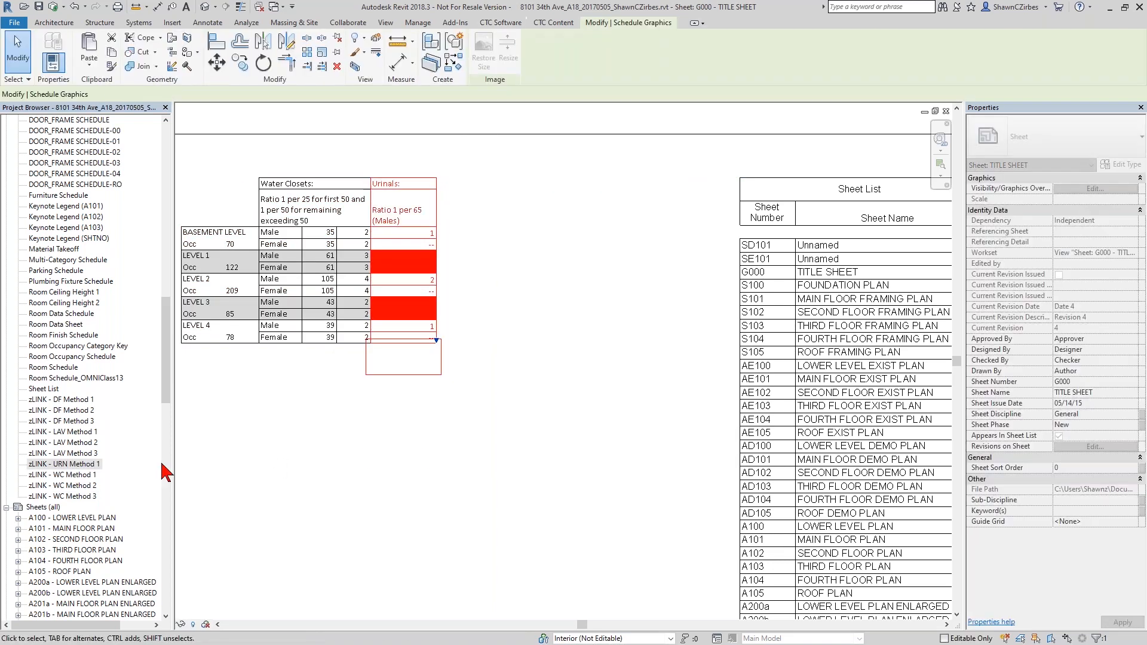
pyautogui.click(77, 453)
pyautogui.moveTo(77, 453); pyautogui.dragTo(494, 281)
pyautogui.click(494, 280)
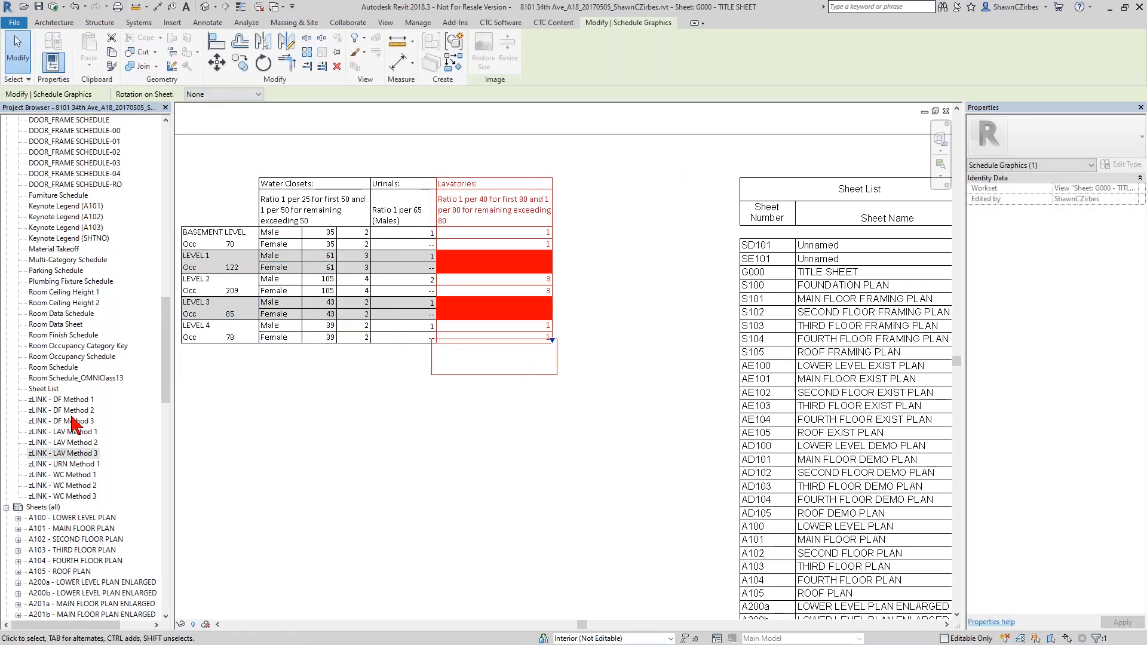
# Step: Place the zLINK - DF Method 1 schedule directly beside the lavatories table and deselect it
pyautogui.moveTo(76, 399); pyautogui.dragTo(598, 283)
pyautogui.click(598, 283)
pyautogui.click(614, 409)
# Step: Examine the alignment and fixture counts of the combined plumbing fixture table on the title sheet
pyautogui.scroll(4, 615, 410)
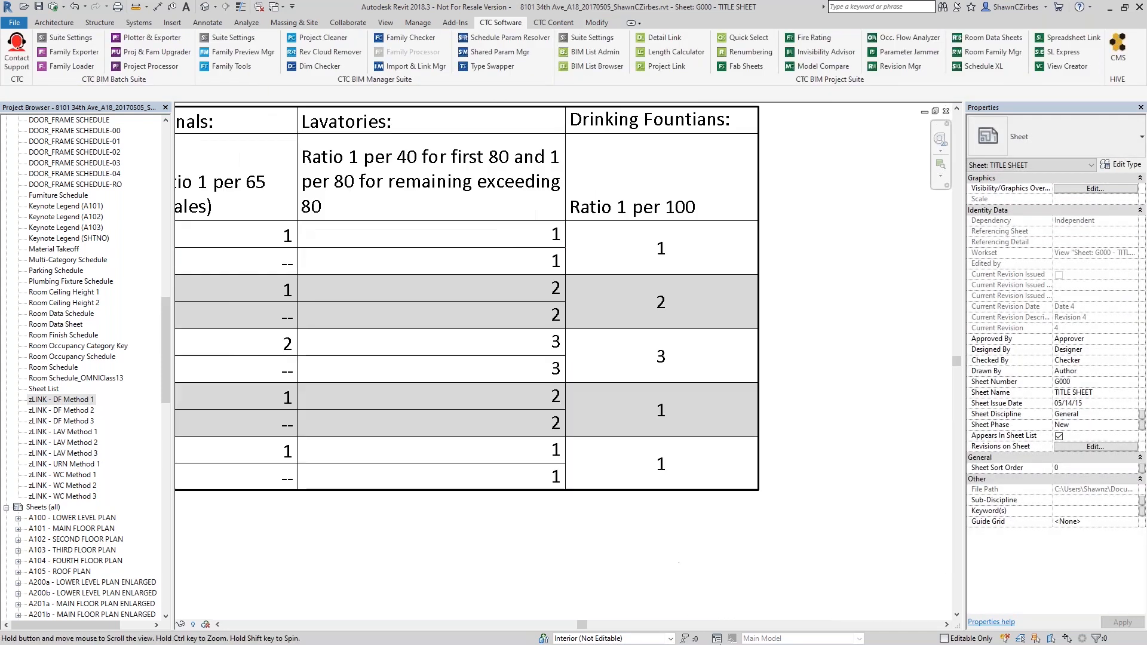
pyautogui.scroll(3, 888, 270)
pyautogui.moveTo(453, 128); pyautogui.dragTo(479, 155, button='middle')
pyautogui.scroll(-4, 520, 136)
pyautogui.moveTo(551, 127); pyautogui.dragTo(391, 170, button='middle')
pyautogui.scroll(-1, 390, 170)
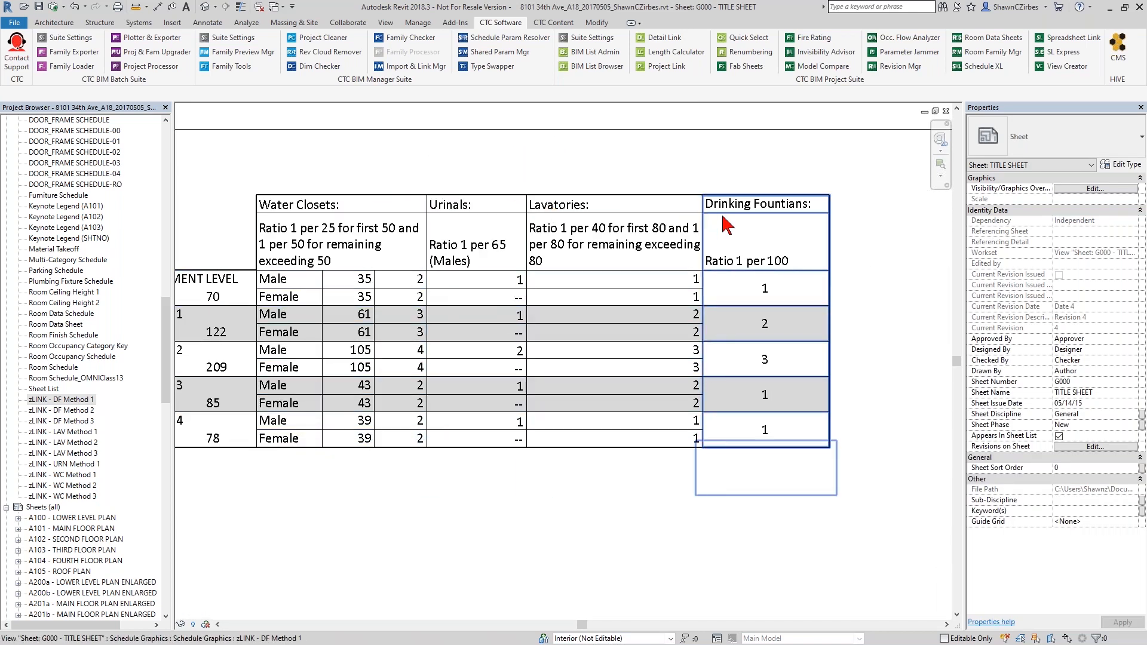
pyautogui.scroll(-2, 529, 163)
pyautogui.moveTo(530, 163); pyautogui.dragTo(561, 200, button='middle')
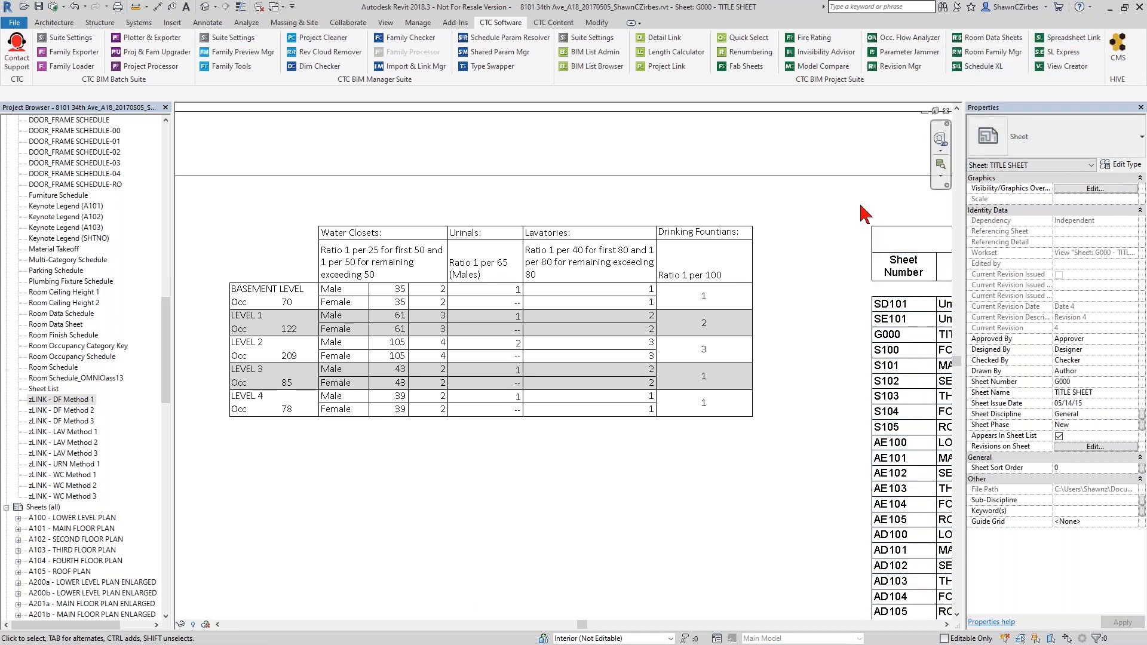
pyautogui.scroll(-3, 431, 507)
pyautogui.moveTo(451, 490); pyautogui.dragTo(436, 489, button='middle')
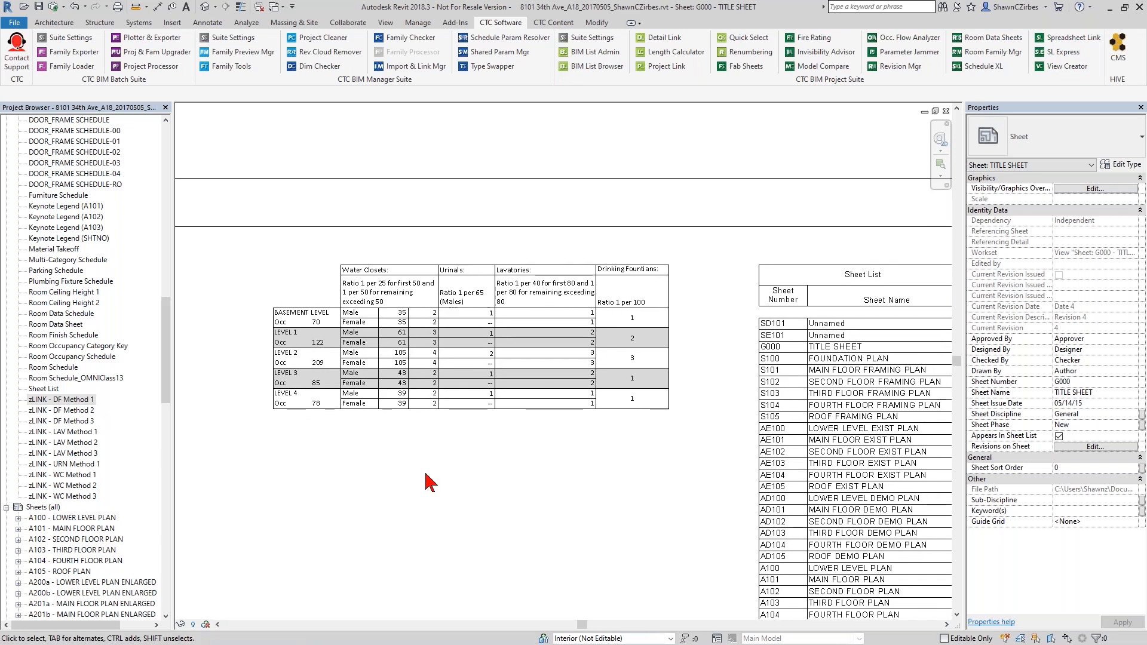
# Step: Open the 01 - Code Plan floor plan and set Training Room 1's Occupancy Category to Dormitories
pyautogui.moveTo(164, 332); pyautogui.dragTo(162, 186)
pyautogui.doubleClick(89, 205)
pyautogui.scroll(3, 518, 374)
pyautogui.scroll(-2, 512, 325)
pyautogui.click(557, 389)
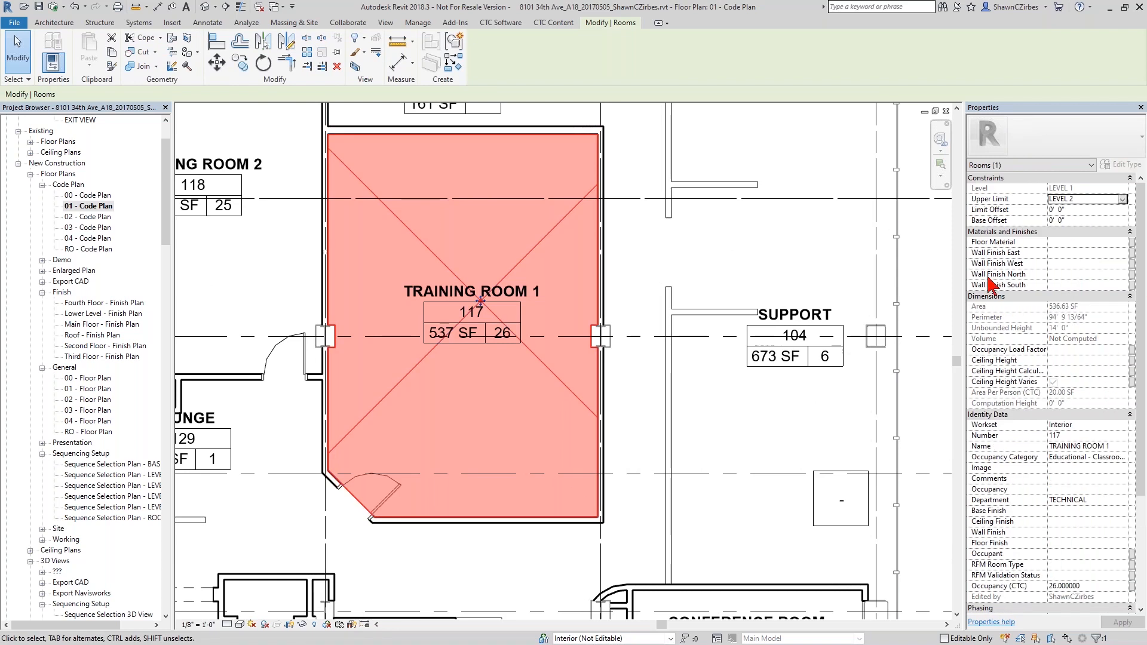
pyautogui.click(1107, 460)
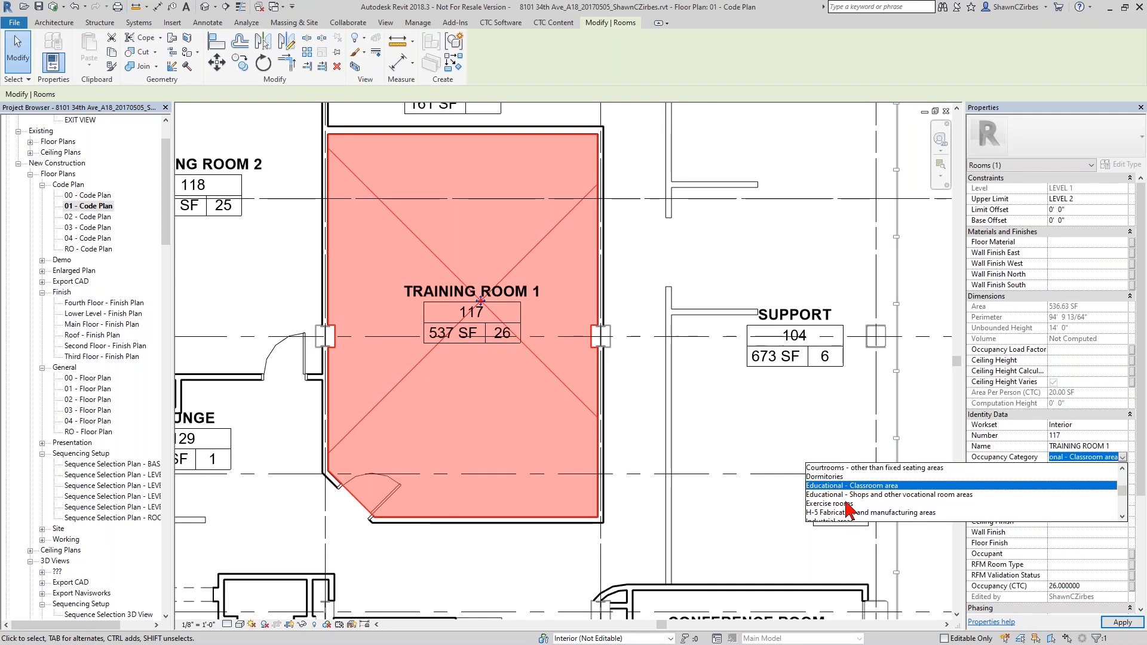
pyautogui.click(836, 477)
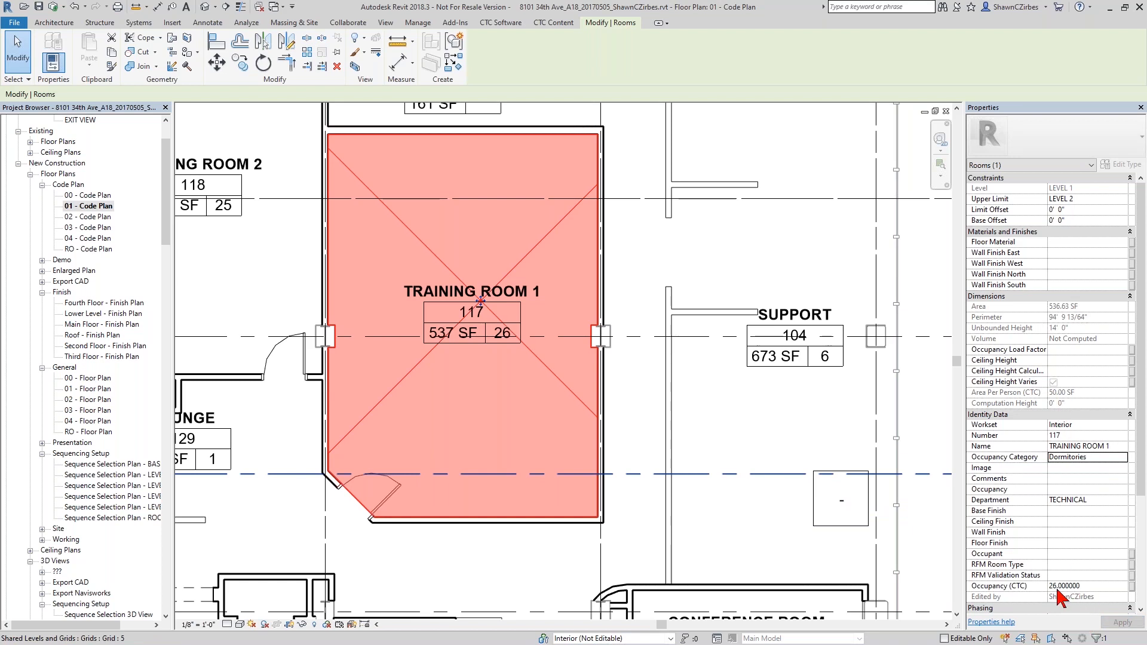
# Step: Set Training Room 2's Occupancy Category to Dormitories on the 01 - Code Plan floor plan and deselect the room
pyautogui.click(651, 451)
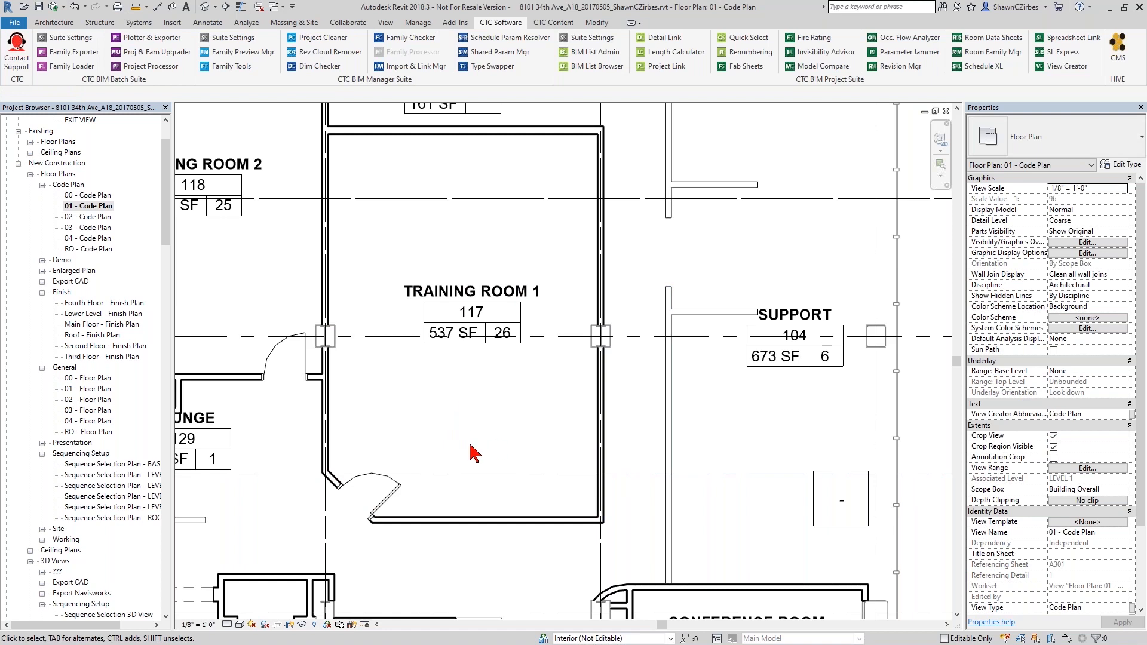
pyautogui.scroll(-2, 540, 335)
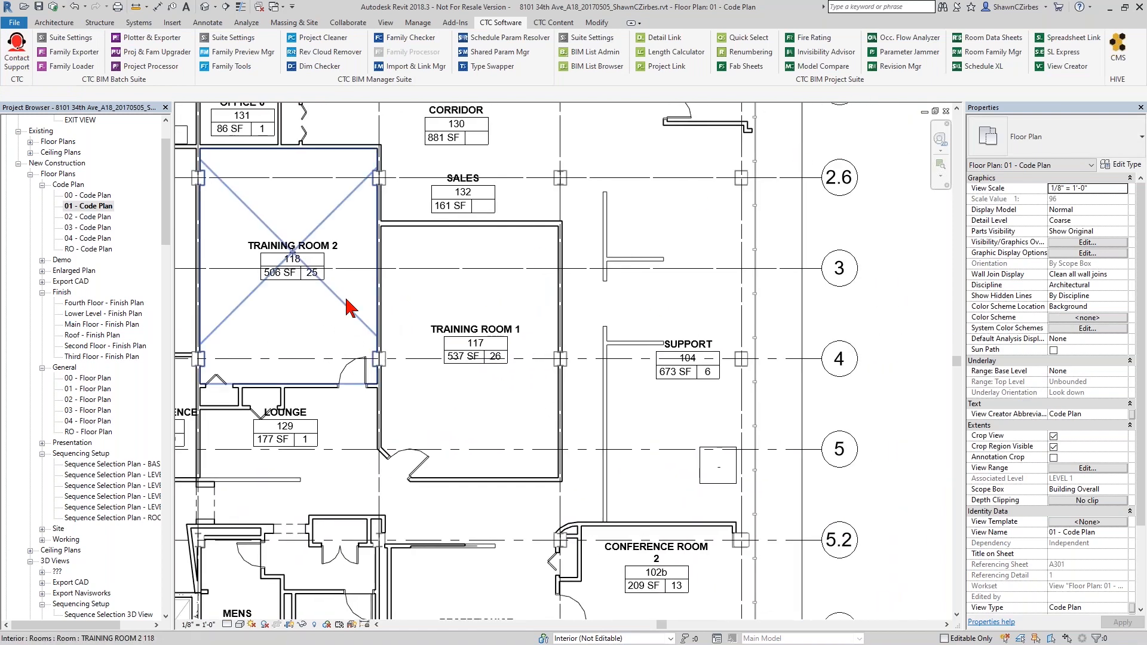
pyautogui.click(350, 310)
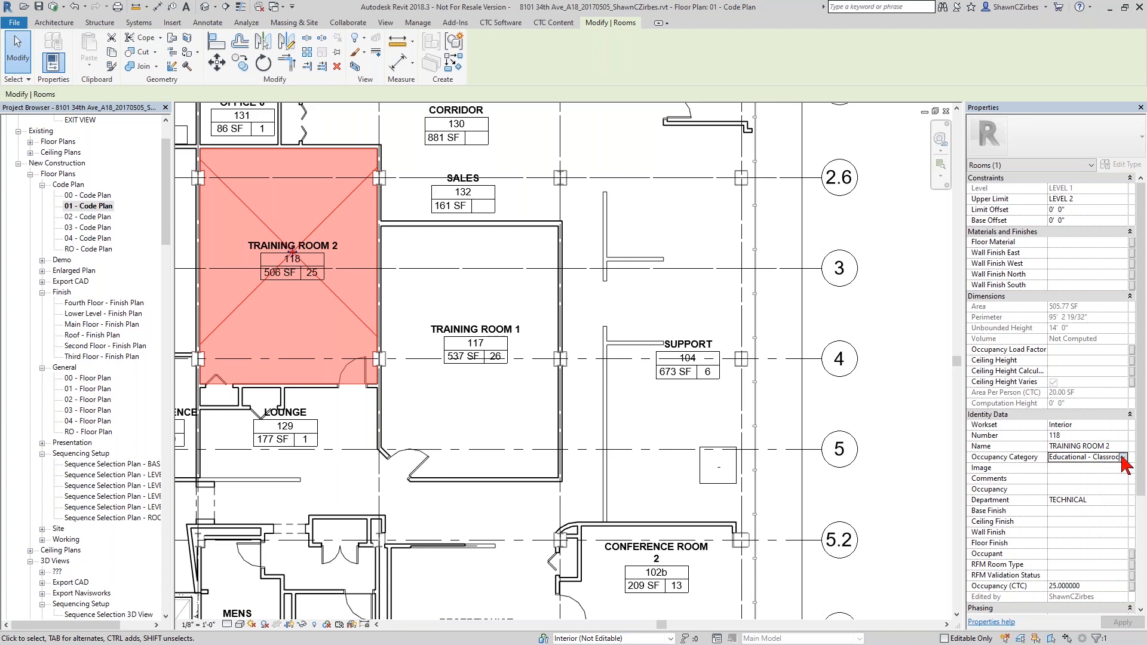
pyautogui.click(1122, 458)
pyautogui.click(829, 503)
pyautogui.click(307, 304)
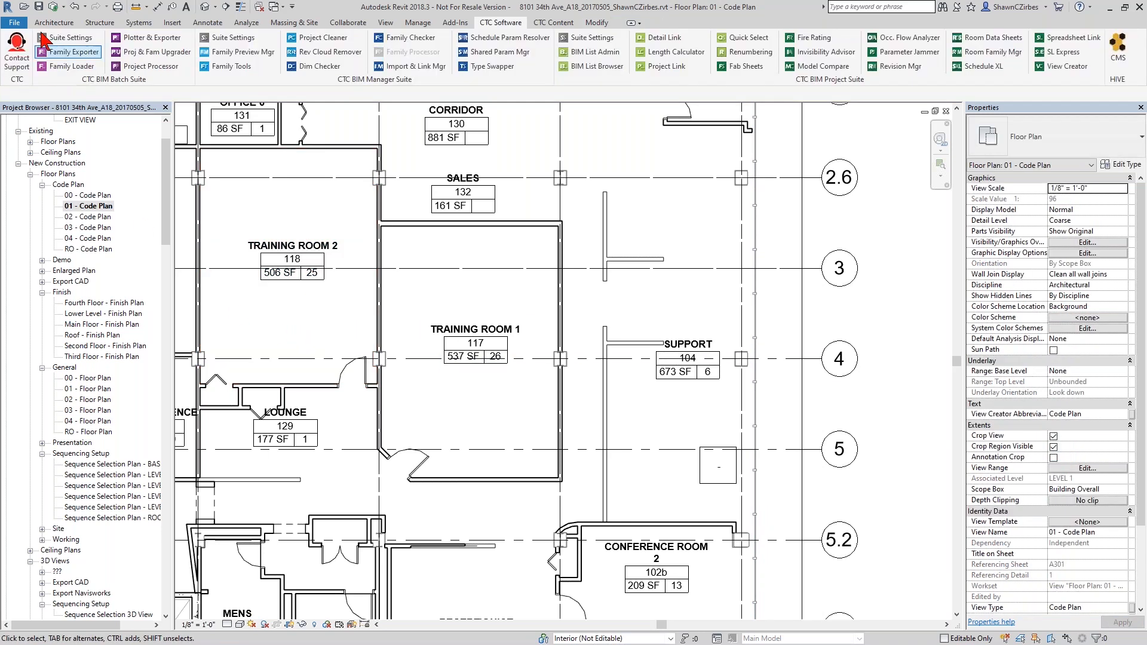
# Step: Start Spreadsheet Link and browse the local C: drive for a saved settings file to load
pyautogui.click(1054, 40)
pyautogui.click(877, 200)
pyautogui.click(896, 219)
pyautogui.scroll(3, 621, 457)
pyautogui.scroll(-6, 630, 412)
pyautogui.scroll(-1, 636, 447)
pyautogui.click(633, 427)
# Step: Load Room Calculations - SLE 20180914 from the !RET Demo Spreadsheet Link settings, Room Calculations folder, overwriting the existing Rooms worksheet
pyautogui.doubleClick(720, 316)
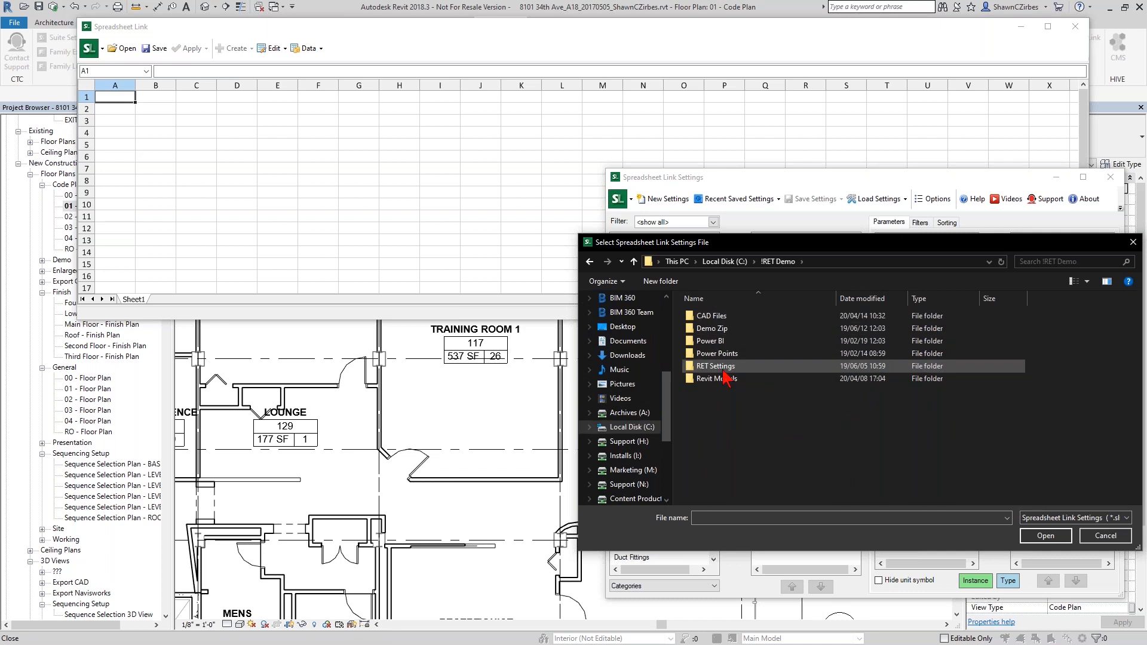
pyautogui.doubleClick(717, 365)
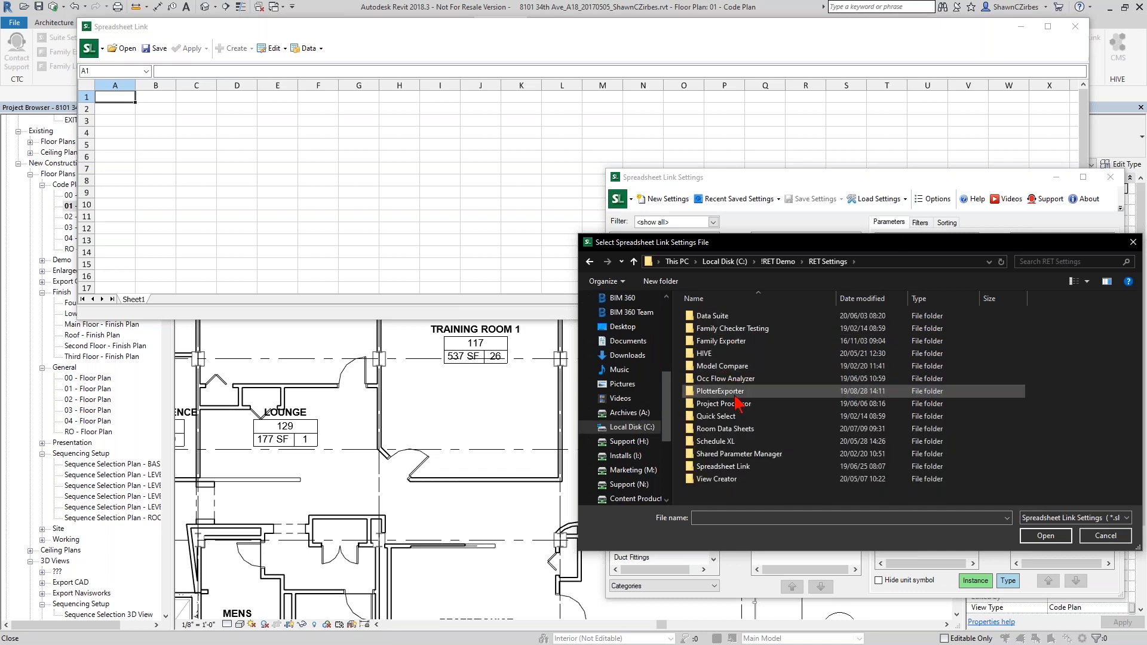
pyautogui.doubleClick(733, 467)
pyautogui.doubleClick(733, 478)
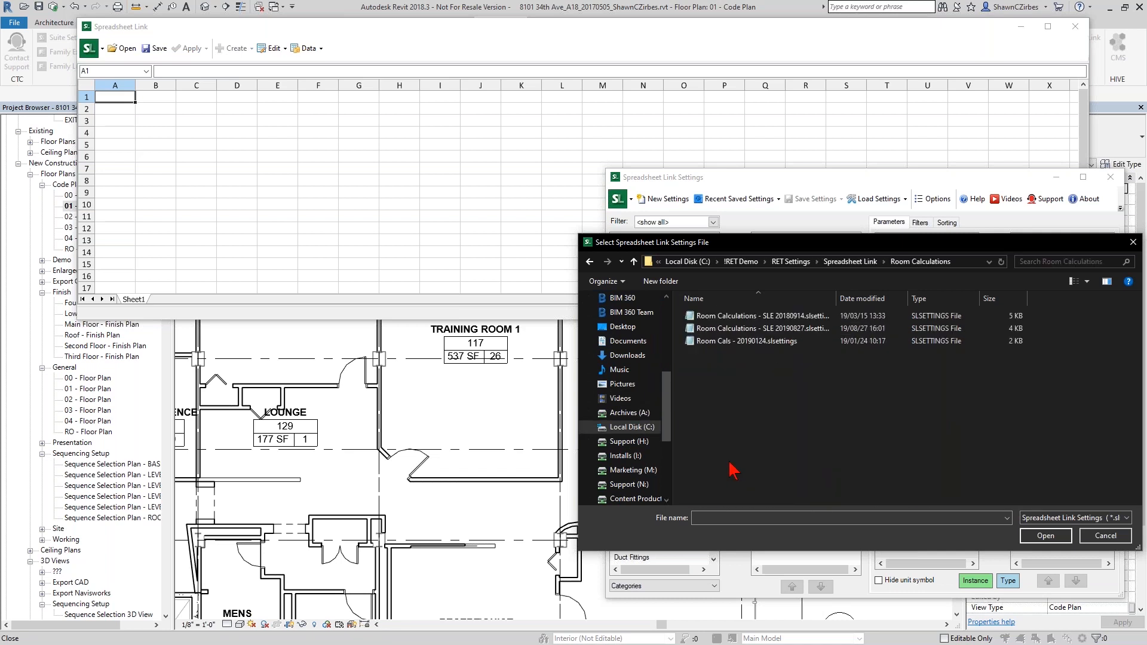
pyautogui.doubleClick(724, 316)
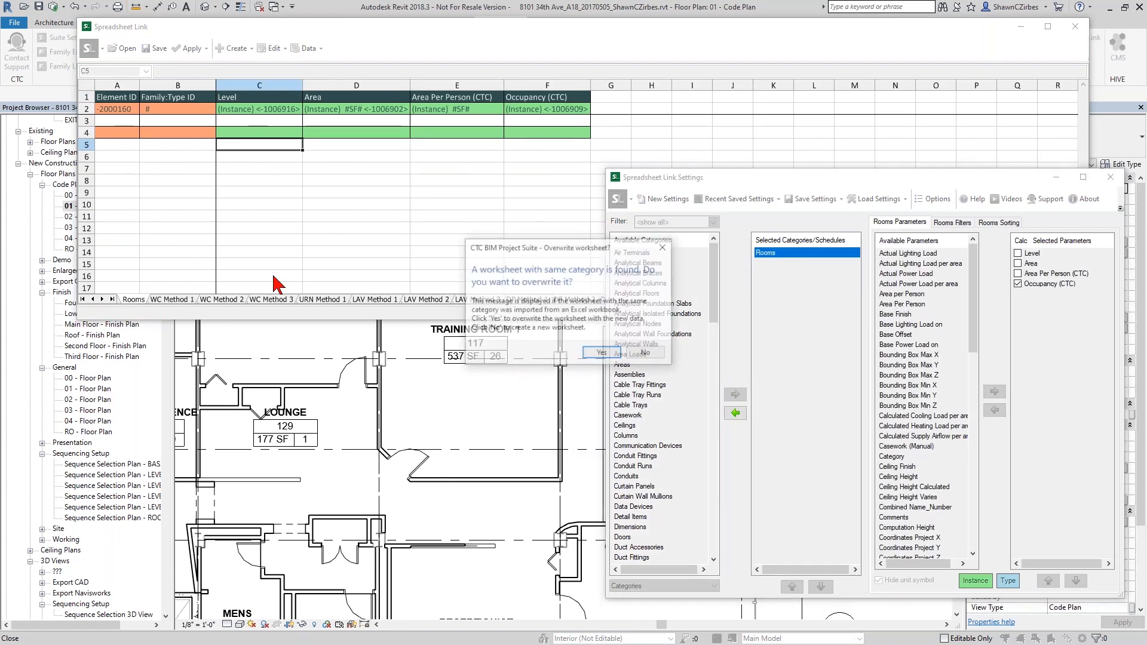
pyautogui.click(602, 353)
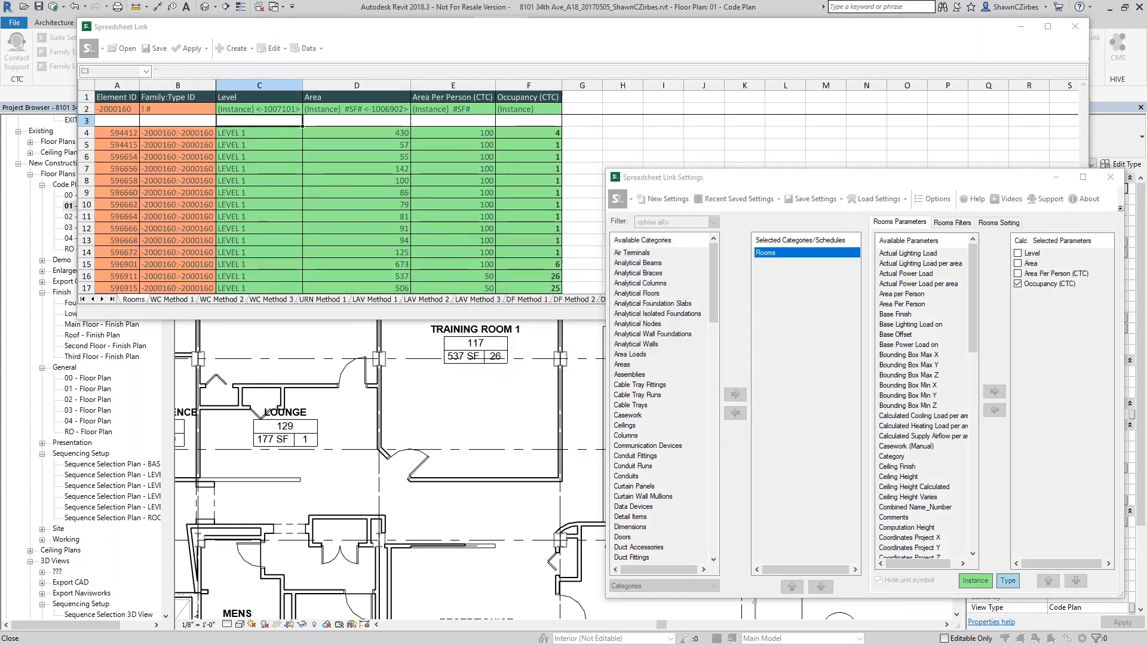
pyautogui.click(743, 353)
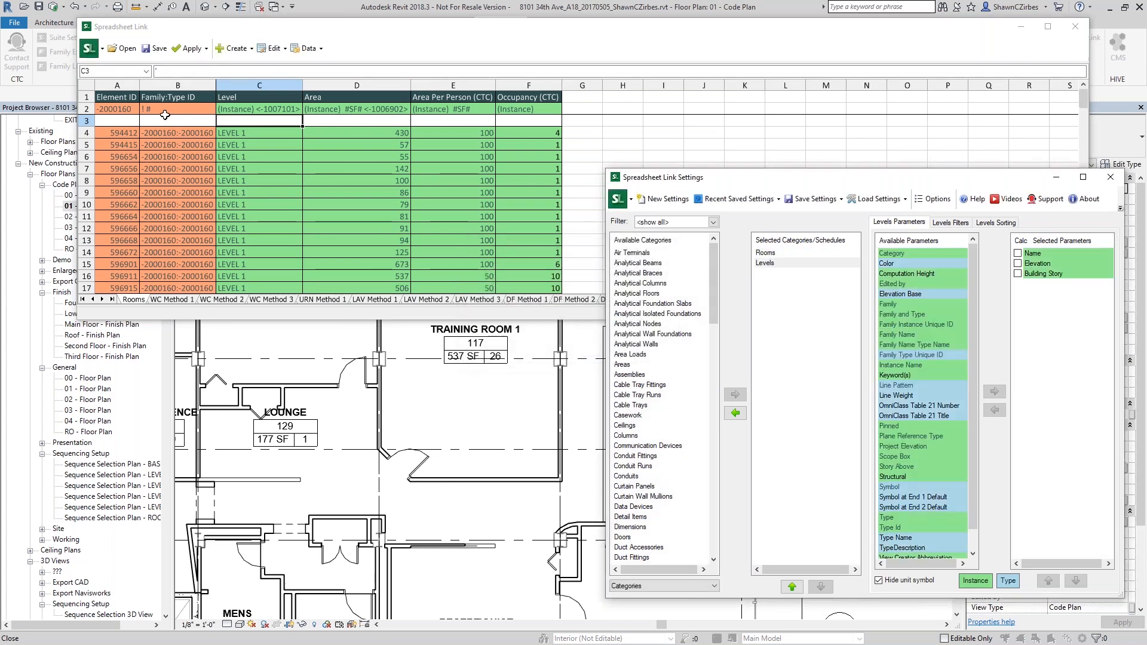
# Step: Apply only the active Rooms worksheet's recalculated occupancies to the Revit project and dismiss the import result
pyautogui.click(193, 48)
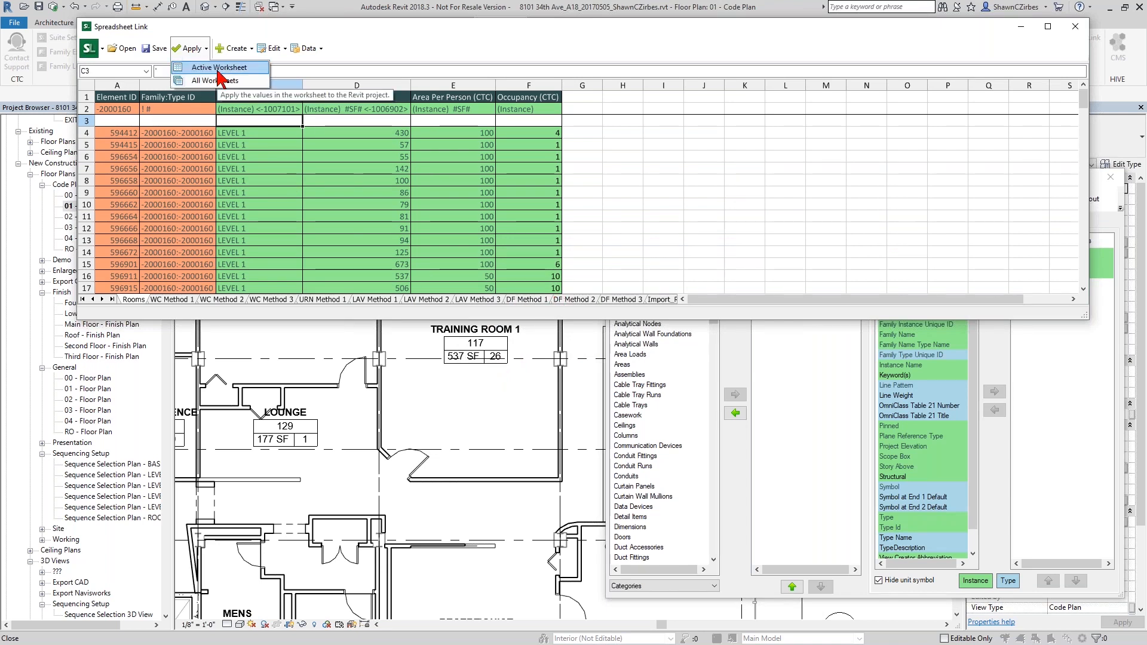
pyautogui.click(218, 68)
pyautogui.click(553, 339)
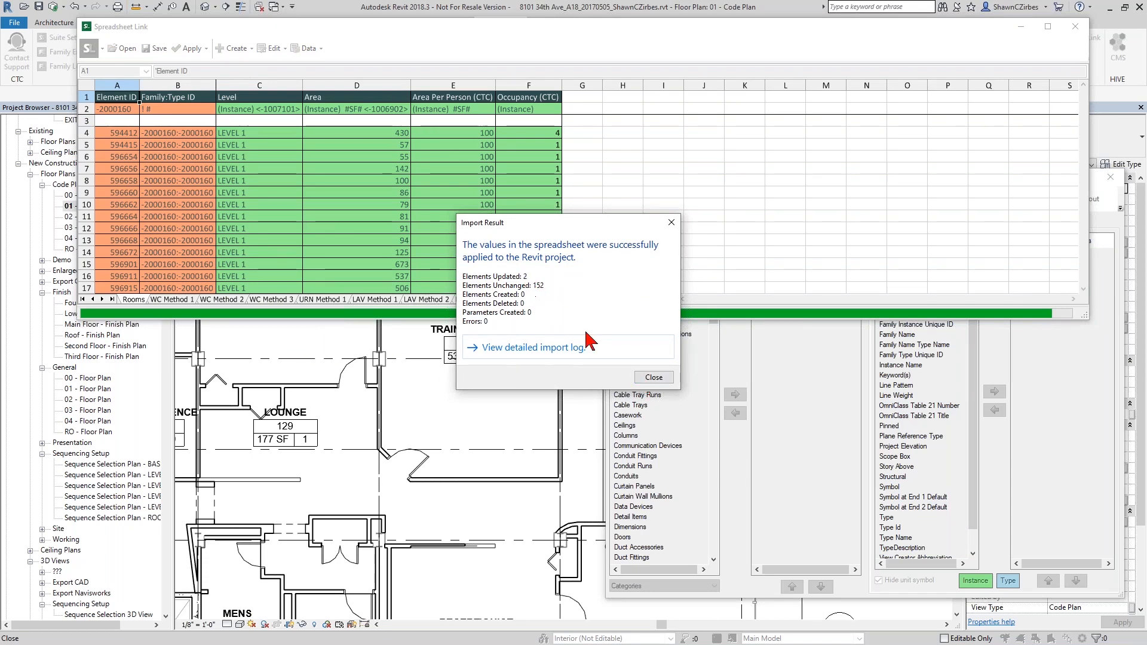
pyautogui.click(657, 378)
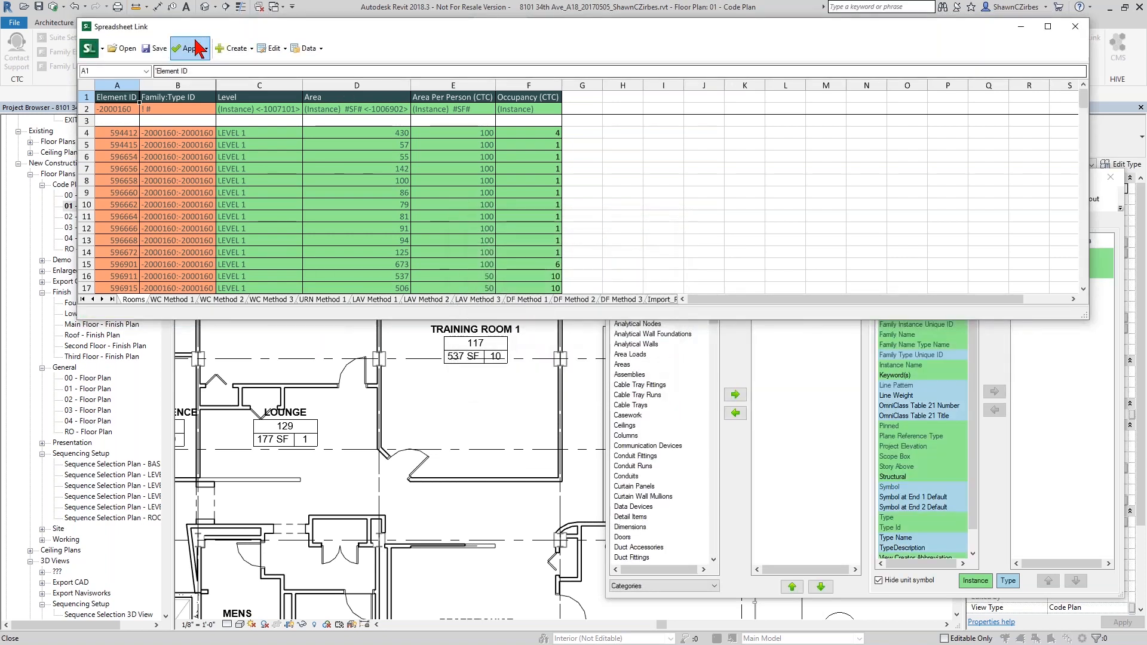
# Step: Save the spreadsheet to the Desktop over the existing Project X Pfixt Calcs - 2.xlsx, without opening it
pyautogui.click(155, 48)
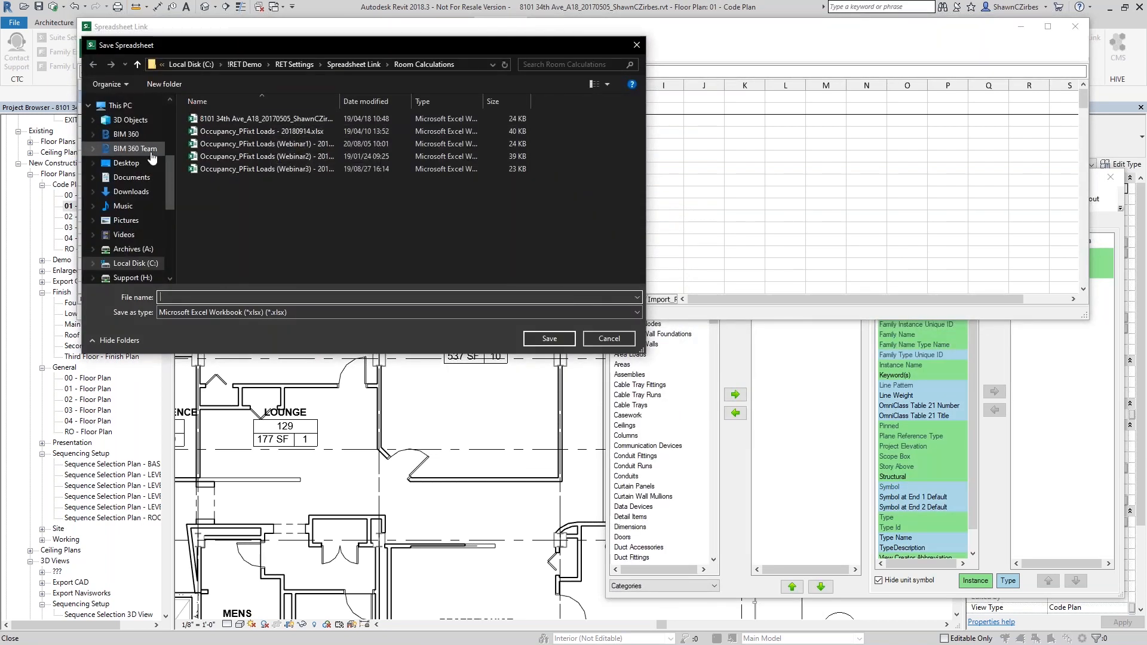
pyautogui.click(101, 163)
pyautogui.scroll(-5, 261, 233)
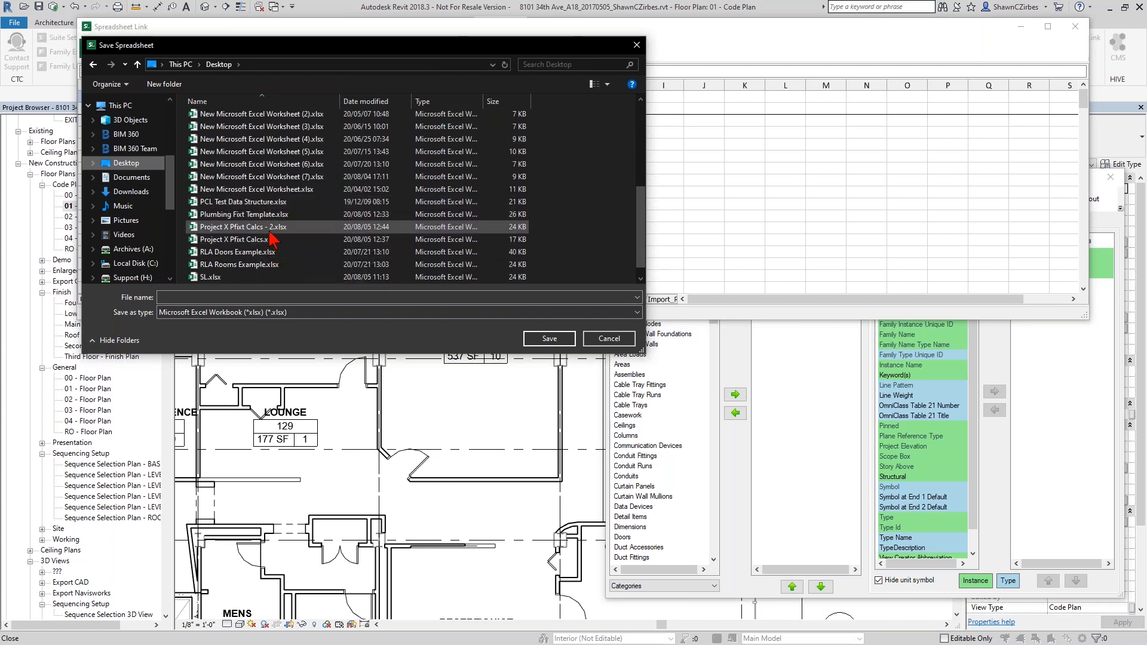
pyautogui.click(271, 229)
pyautogui.click(549, 339)
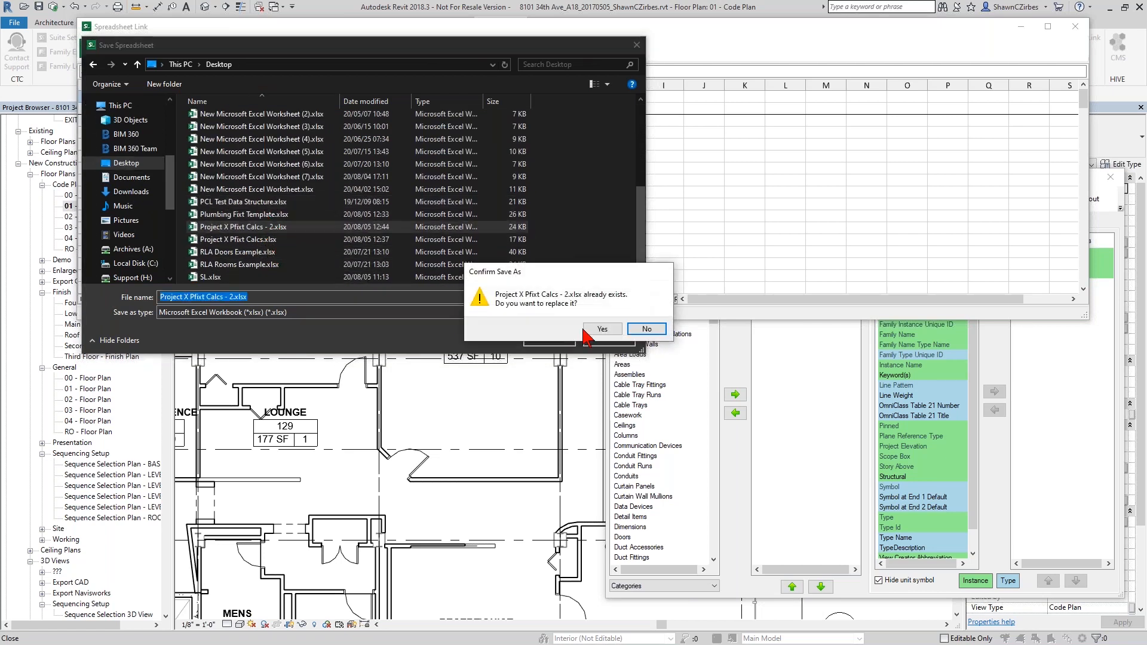
pyautogui.click(603, 329)
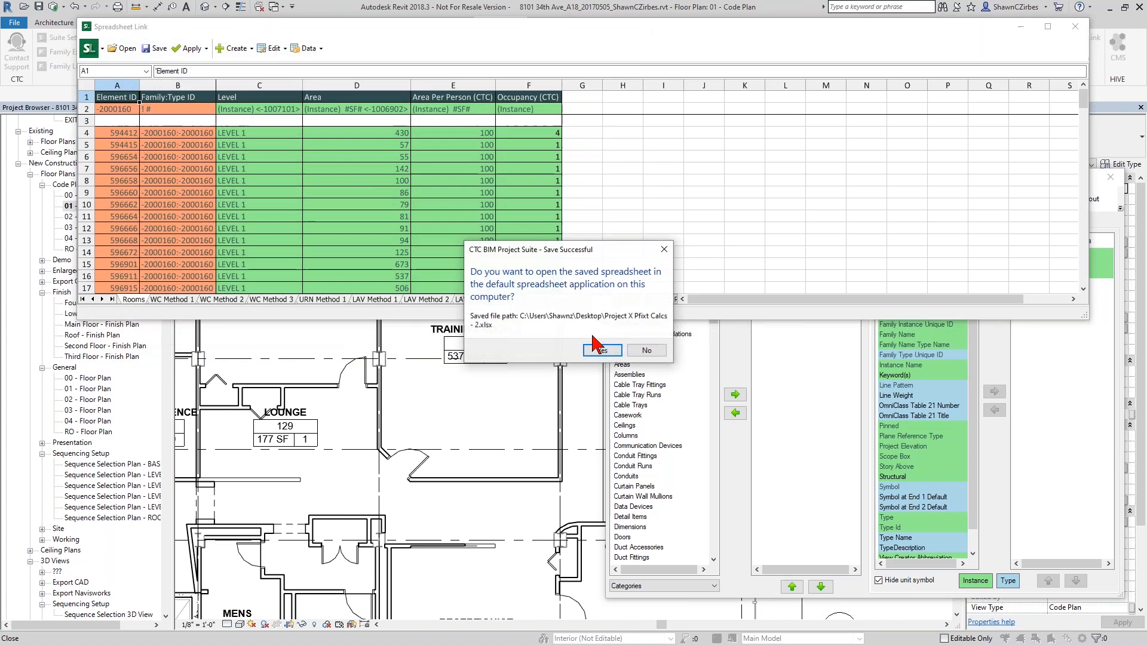
pyautogui.click(647, 352)
# Step: Close Spreadsheet Link without saving its settings
pyautogui.click(748, 370)
pyautogui.click(1111, 177)
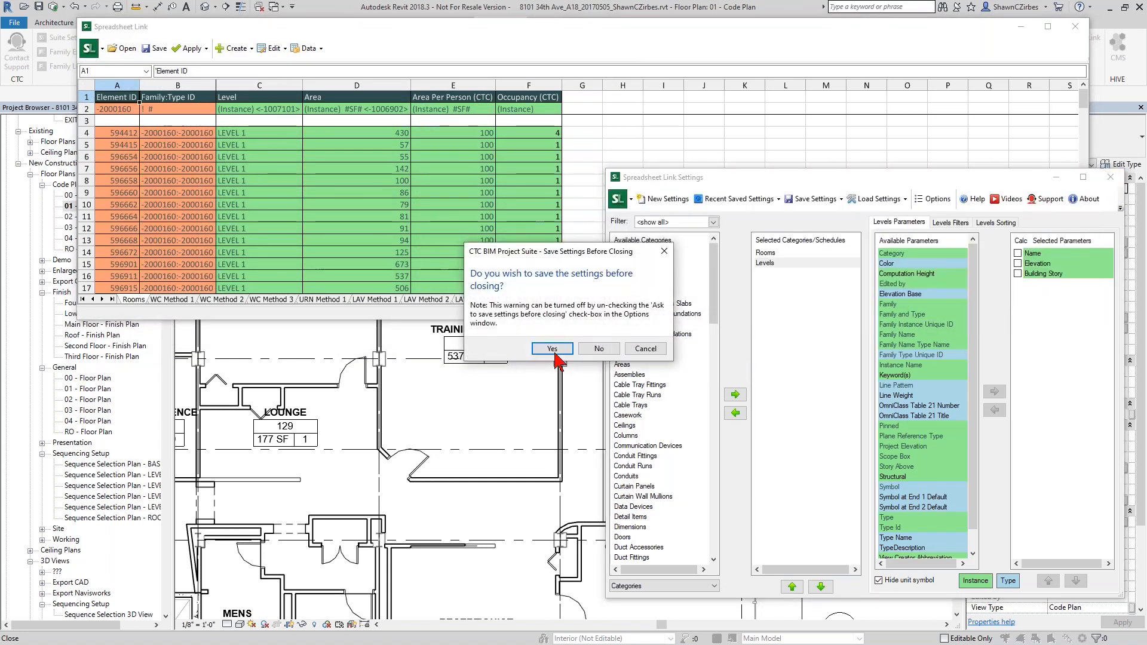
pyautogui.click(599, 349)
# Step: Open the G000 - TITLE SHEET at the combined plumbing fixture table
pyautogui.moveTo(157, 204); pyautogui.dragTo(163, 504)
pyautogui.doubleClick(66, 367)
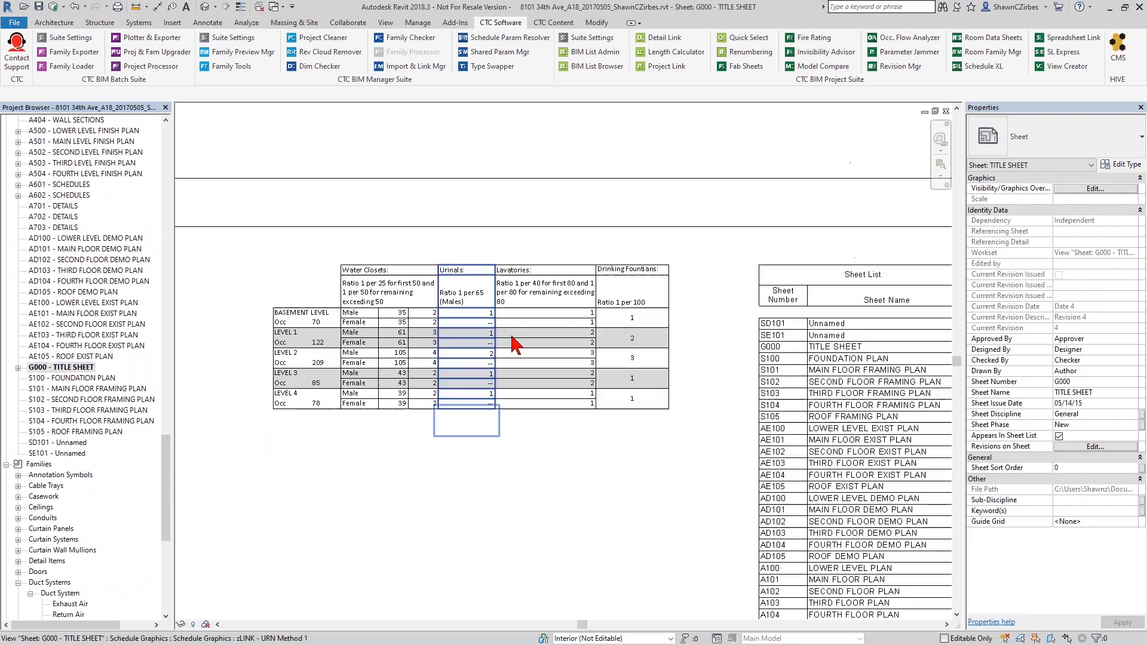
pyautogui.scroll(4, 496, 385)
pyautogui.moveTo(249, 325); pyautogui.dragTo(335, 327, button='middle')
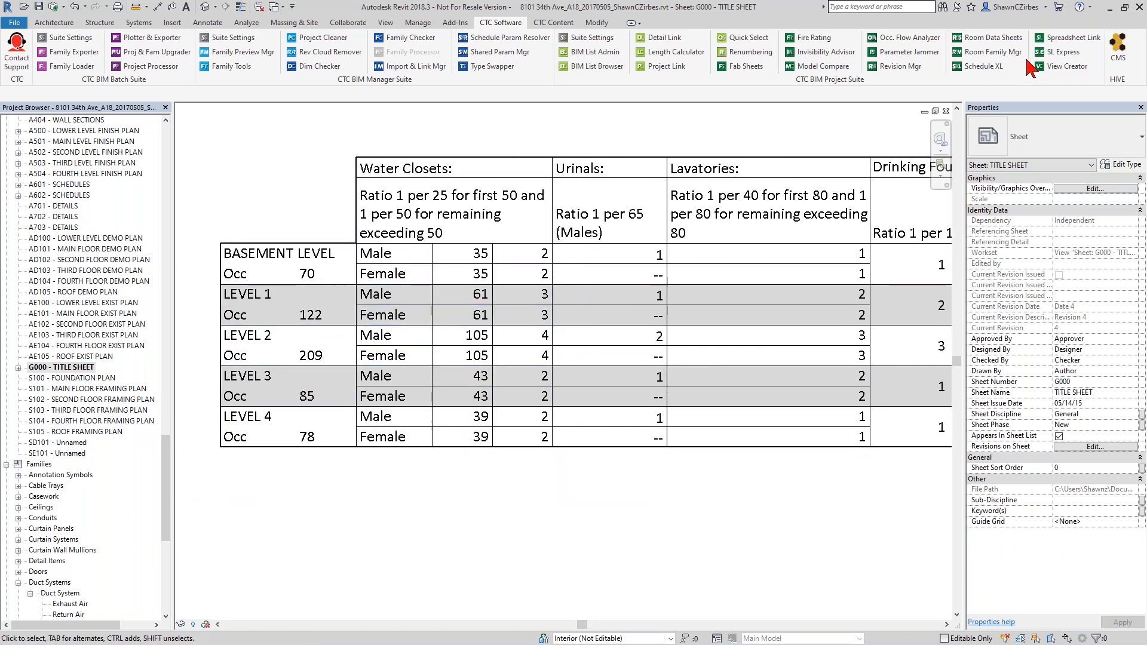
# Step: Update all linked plumbing fixture schedules with Schedule XL, keeping its window clear of the table, and close it
pyautogui.click(994, 69)
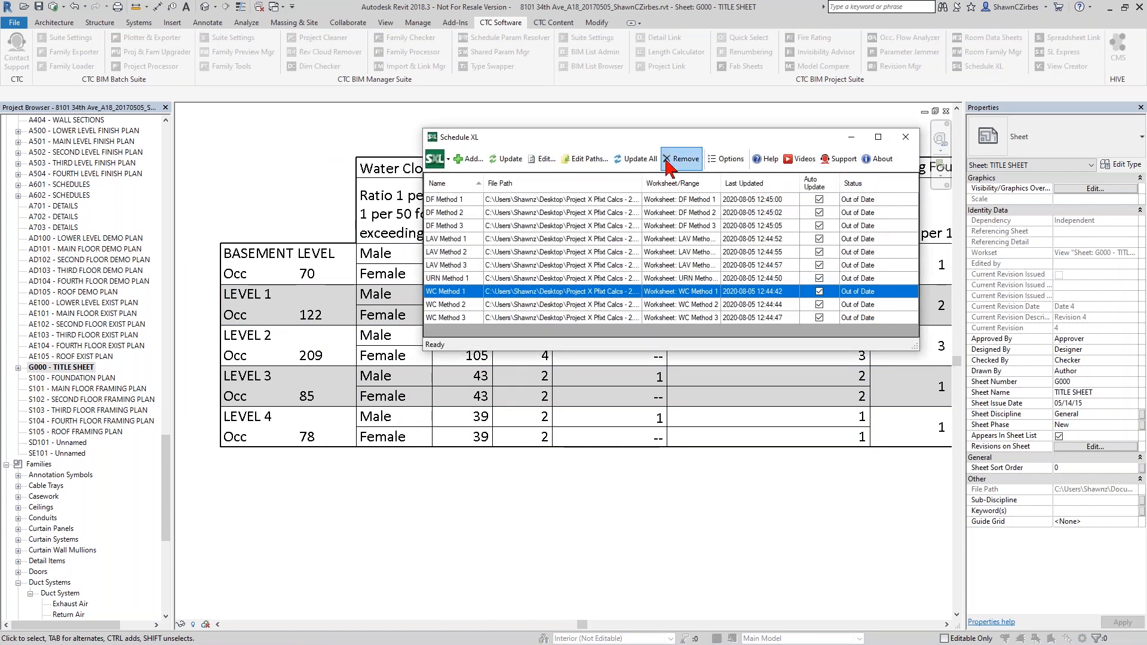
pyautogui.moveTo(651, 142); pyautogui.dragTo(826, 80)
pyautogui.click(810, 97)
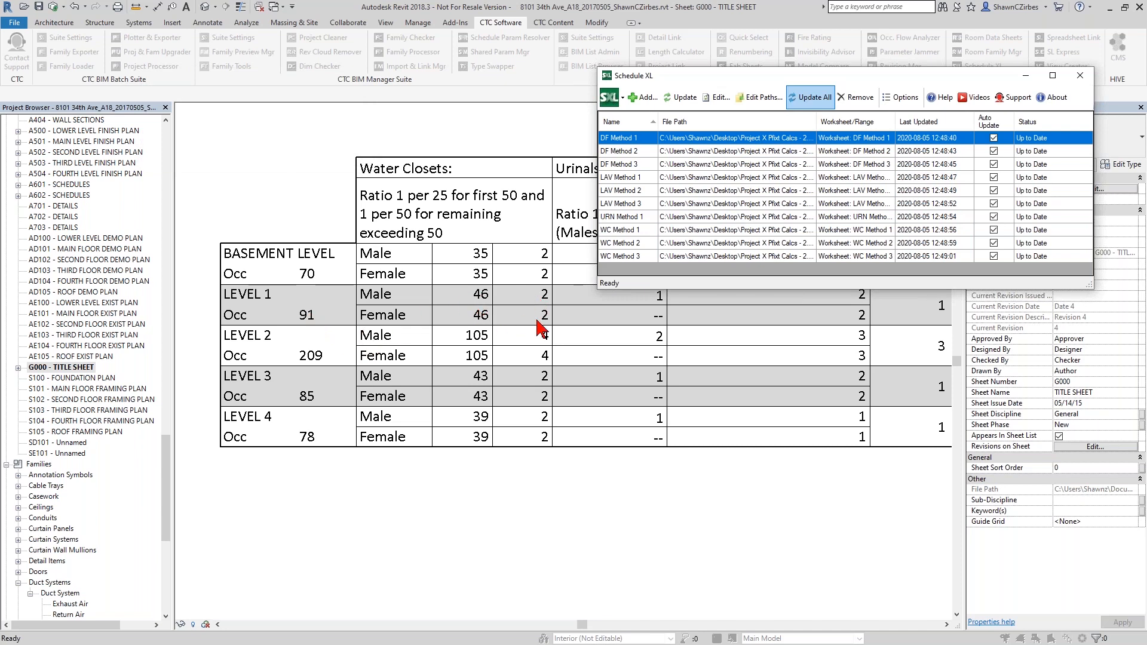
pyautogui.click(1081, 75)
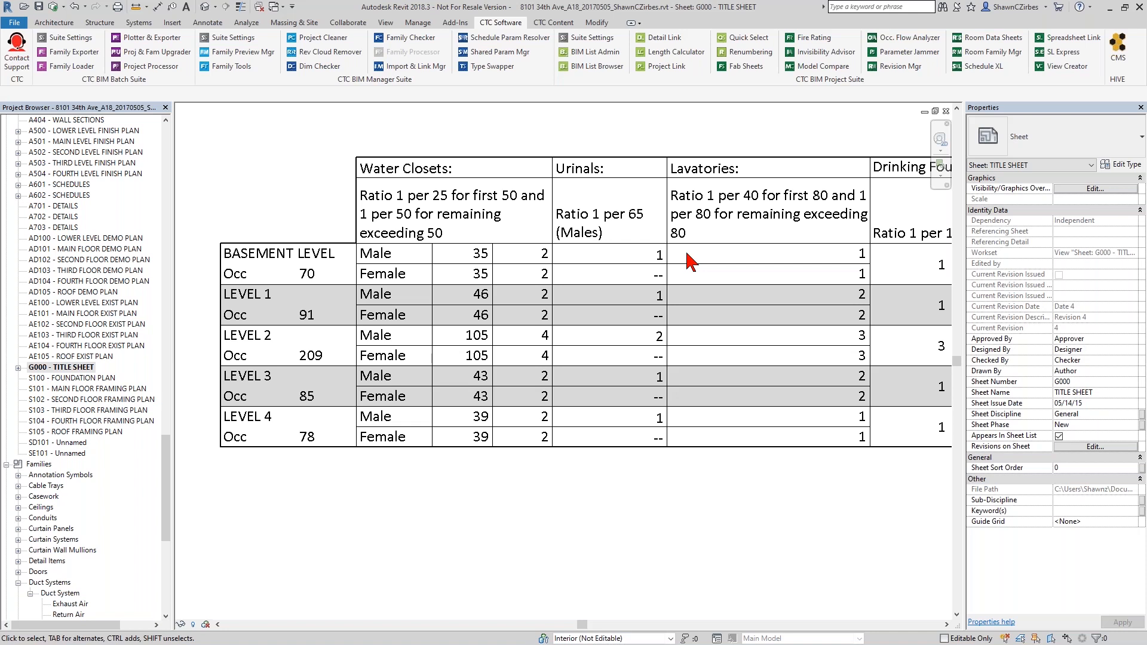
pyautogui.middleClick(668, 501)
pyautogui.middleClick(667, 501)
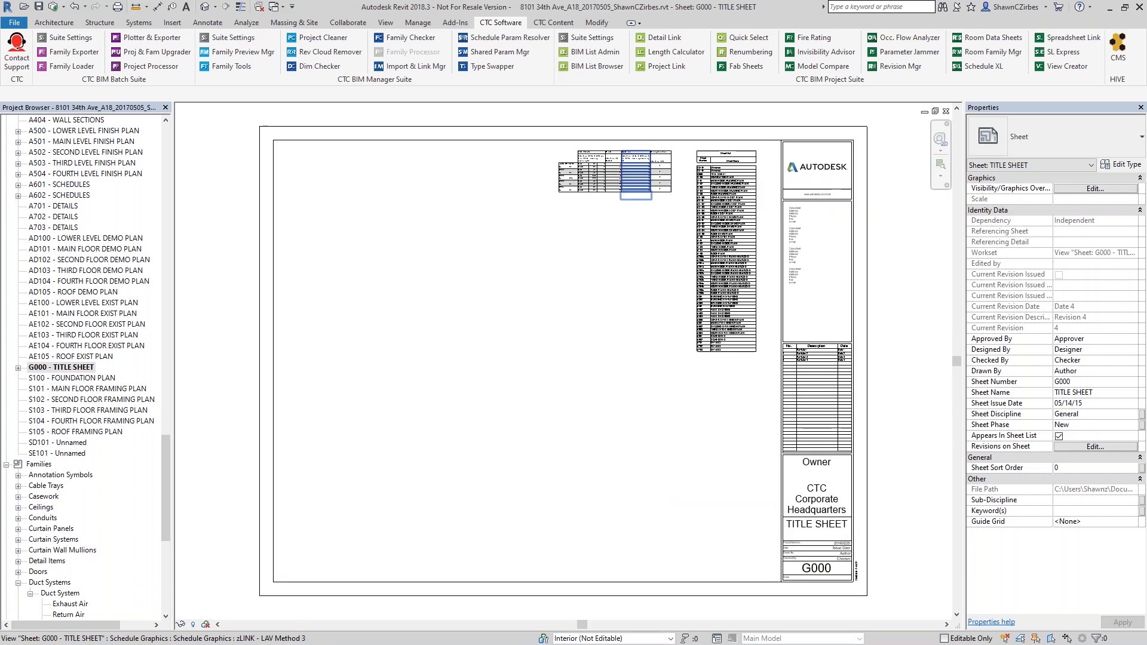
pyautogui.scroll(3, 622, 196)
pyautogui.moveTo(639, 225); pyautogui.dragTo(604, 313, button='middle')
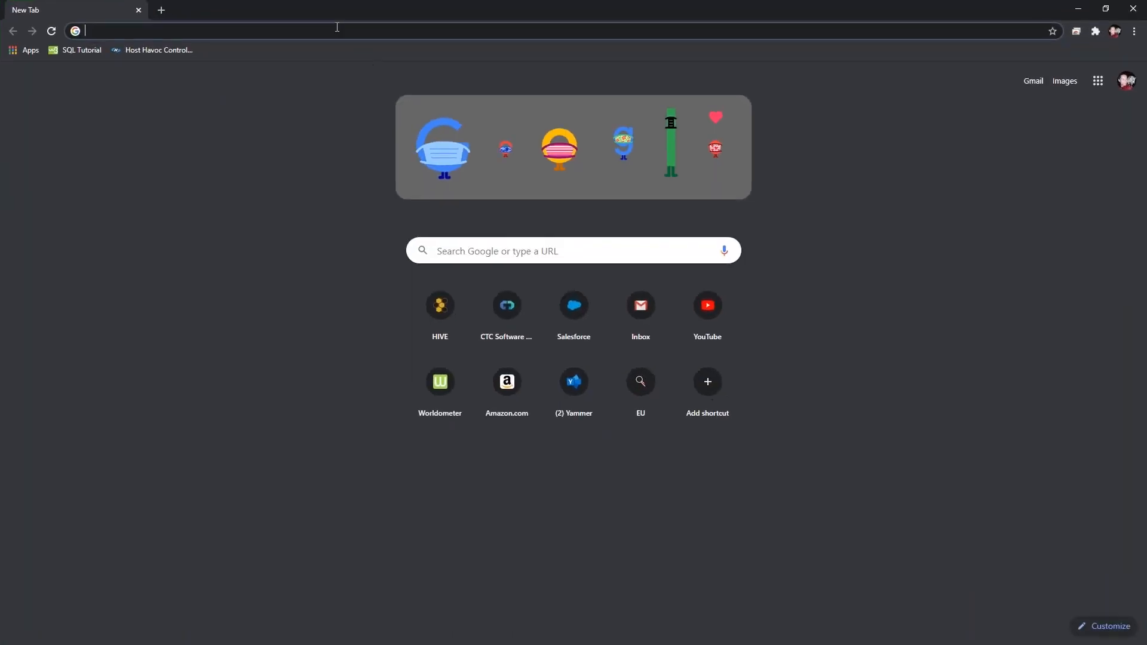
# Step: Switch to Chrome, open the BIM Project Suite 2021 product page on ctcsoftware.com, and highlight its supported Revit versions
pyautogui.click(342, 32)
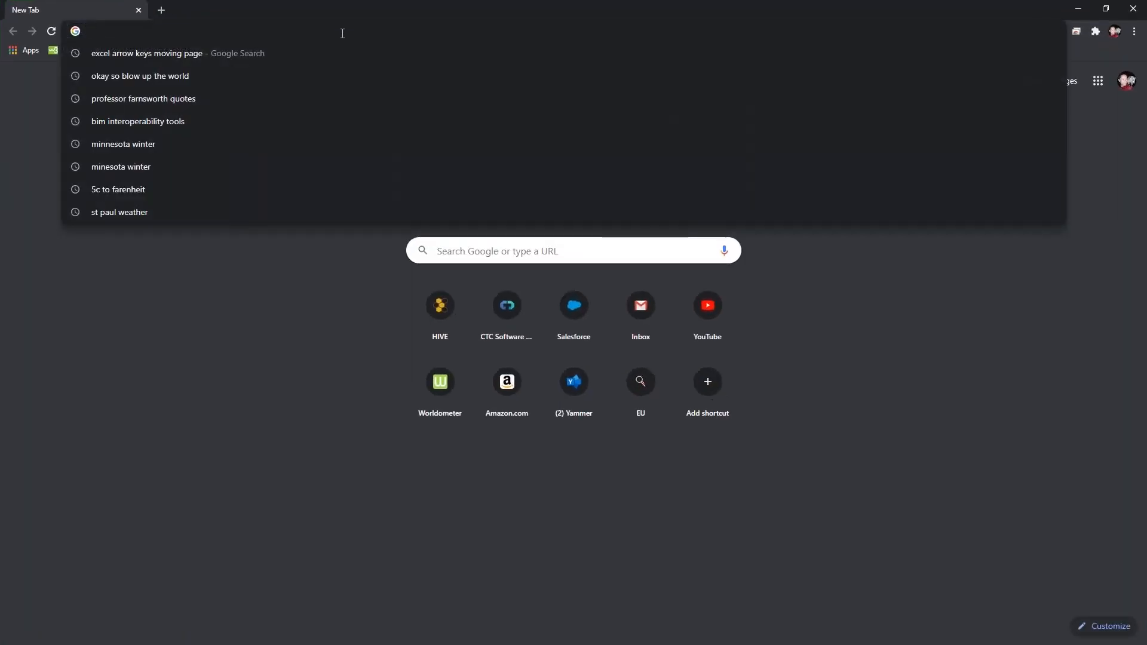
pyautogui.write('ctcsoftware.com')
pyautogui.press('Return')
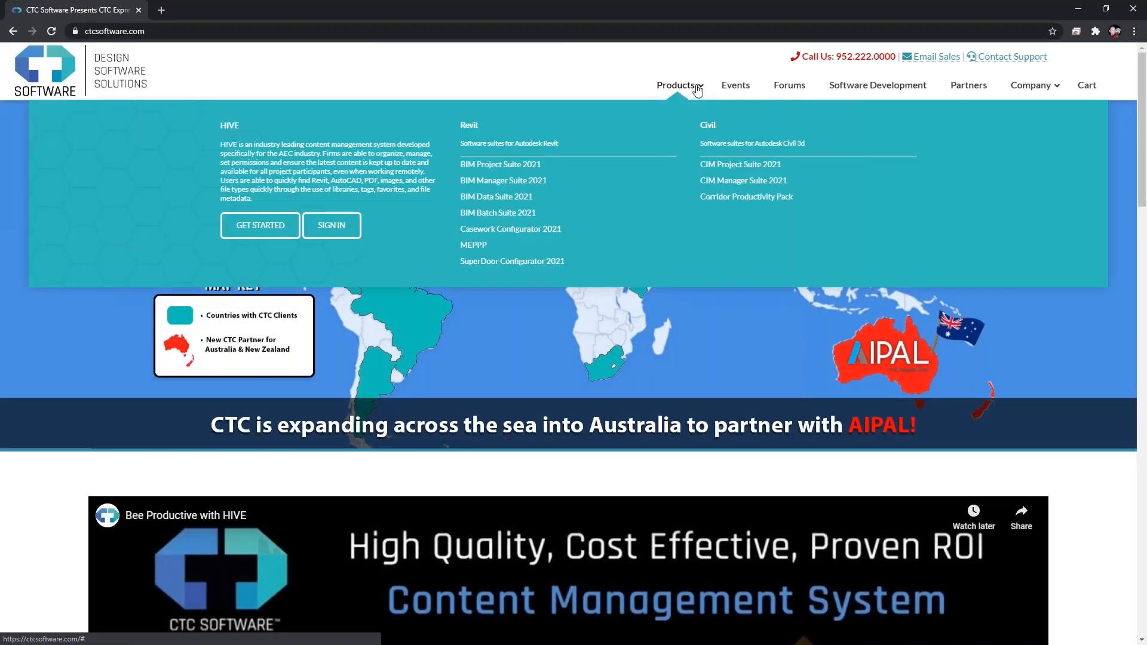
pyautogui.click(696, 90)
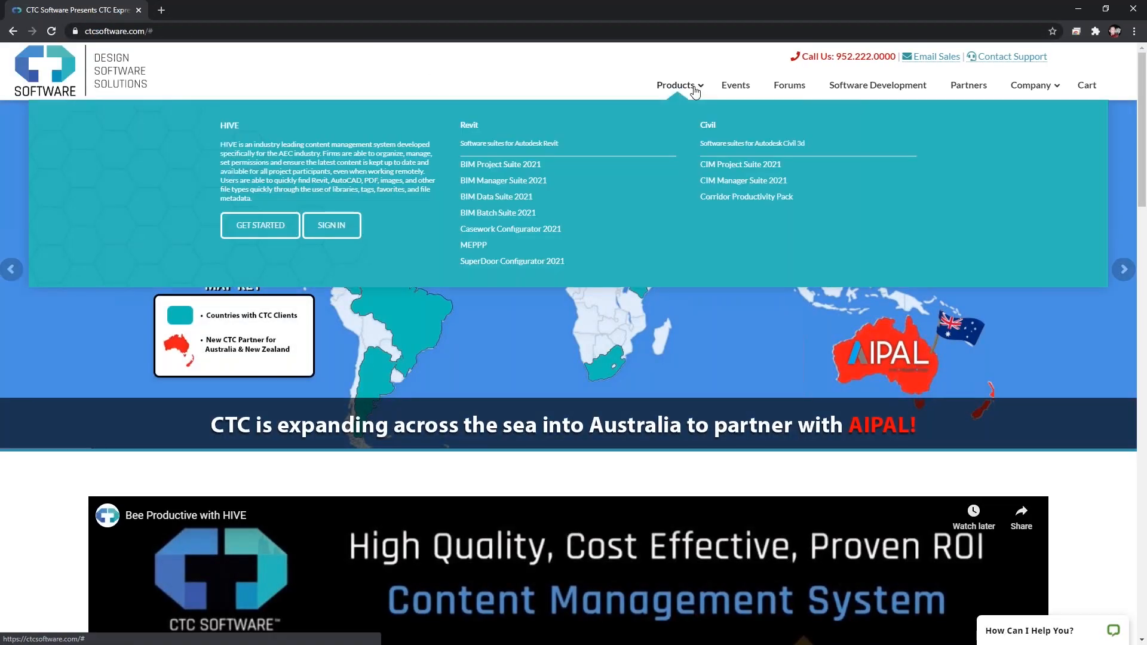
pyautogui.click(510, 170)
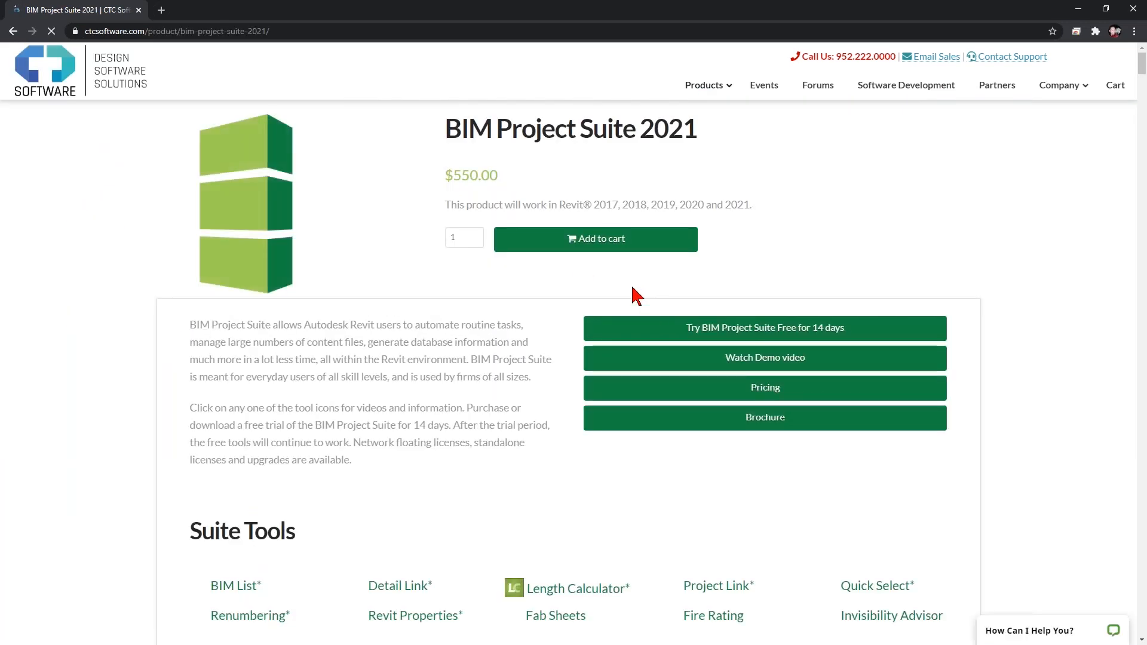
pyautogui.moveTo(730, 91)
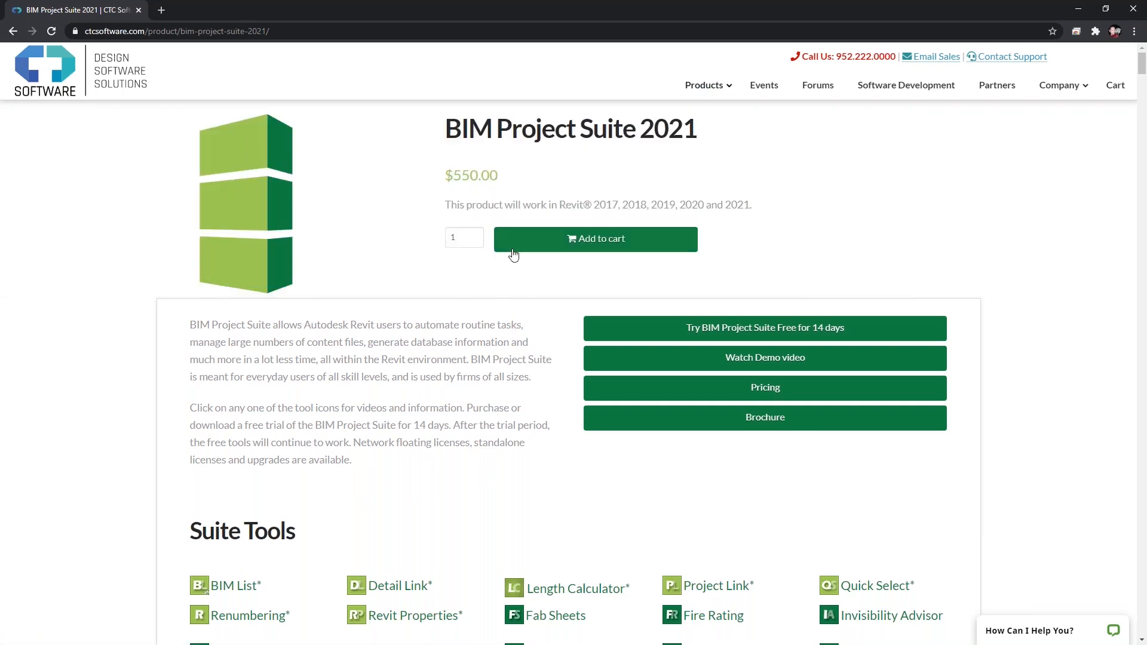
pyautogui.moveTo(595, 203); pyautogui.dragTo(749, 206)
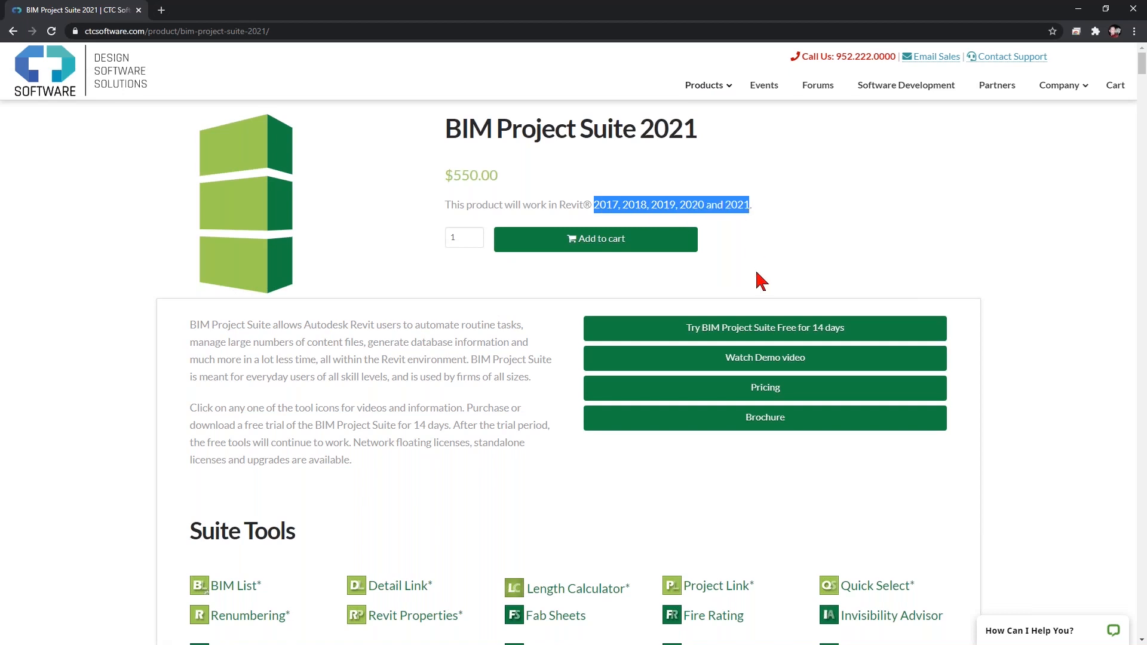